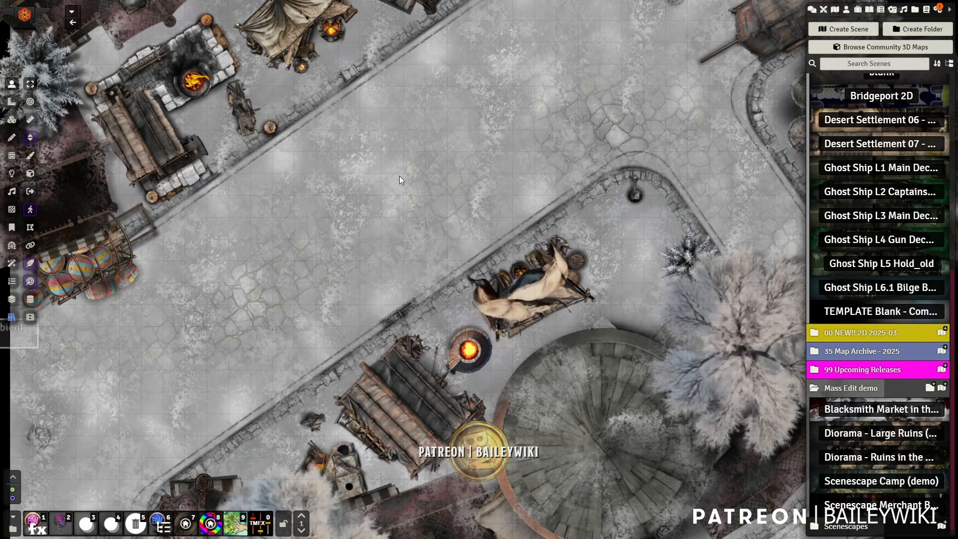
{"action": "left_click_drag", "start_coordinate": [366, 115], "coordinate": [461, 190]}
{"action": "scroll", "coordinate": [462, 190], "scroll_direction": "up", "scroll_amount": 2}
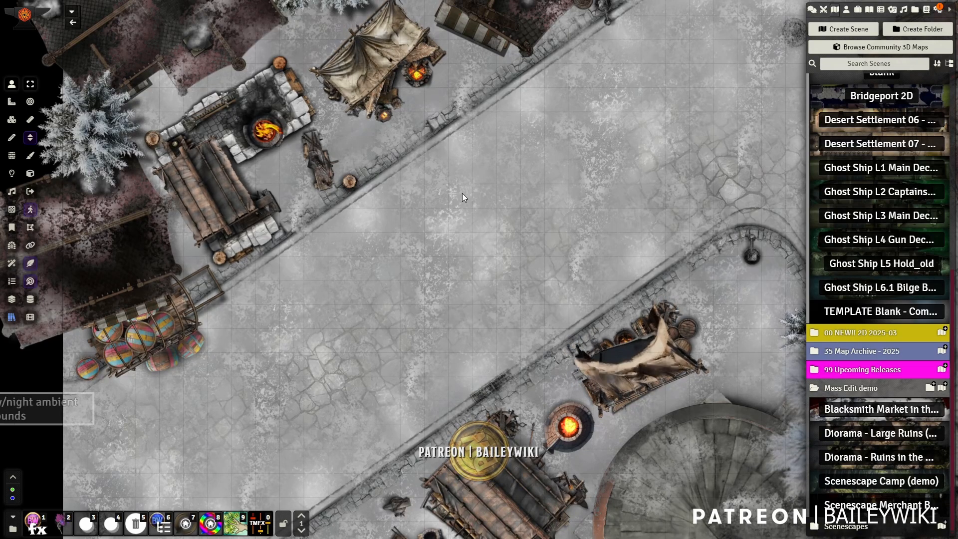
{"action": "left_click_drag", "start_coordinate": [532, 238], "coordinate": [428, 218]}
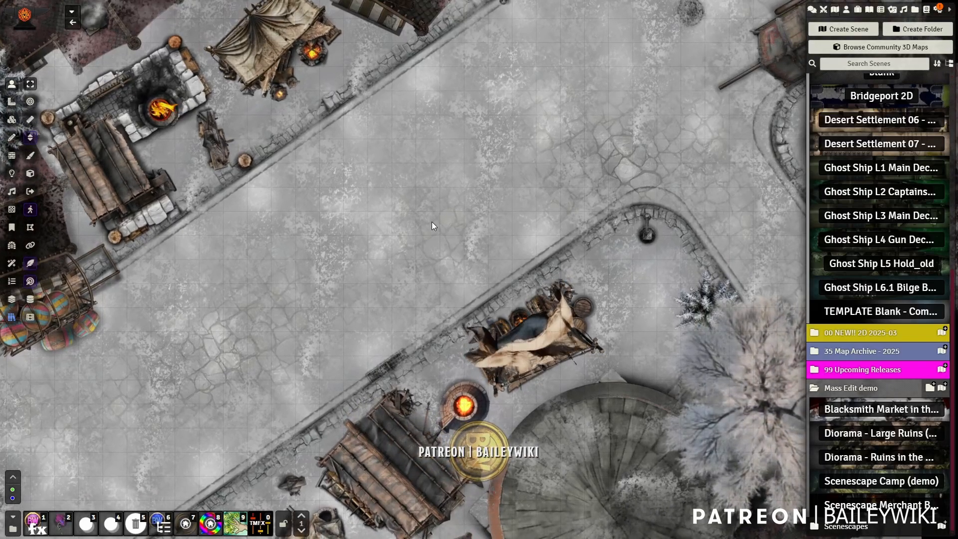
{"action": "scroll", "coordinate": [441, 230], "scroll_direction": "down", "scroll_amount": 3}
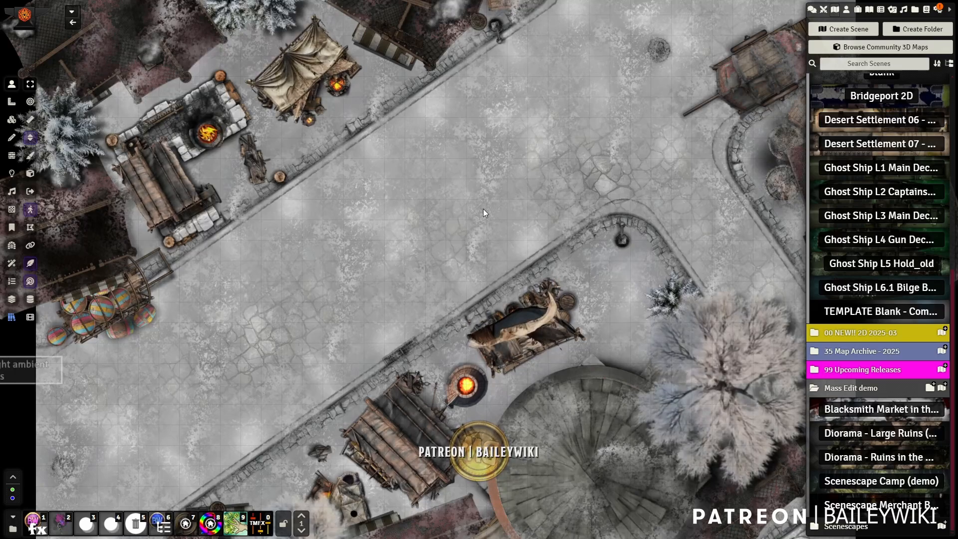
{"action": "left_click_drag", "start_coordinate": [516, 247], "coordinate": [439, 163]}
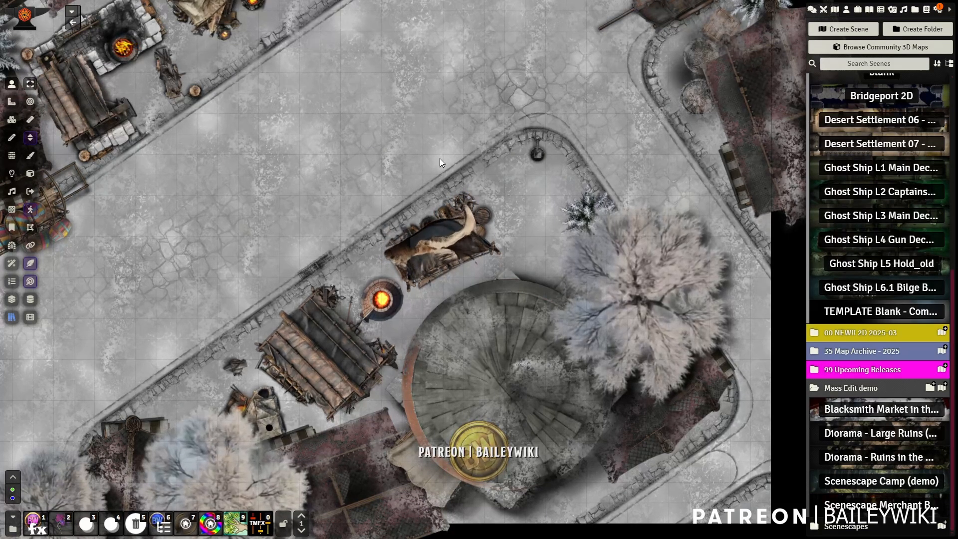
{"action": "left_click_drag", "start_coordinate": [423, 147], "coordinate": [507, 232]}
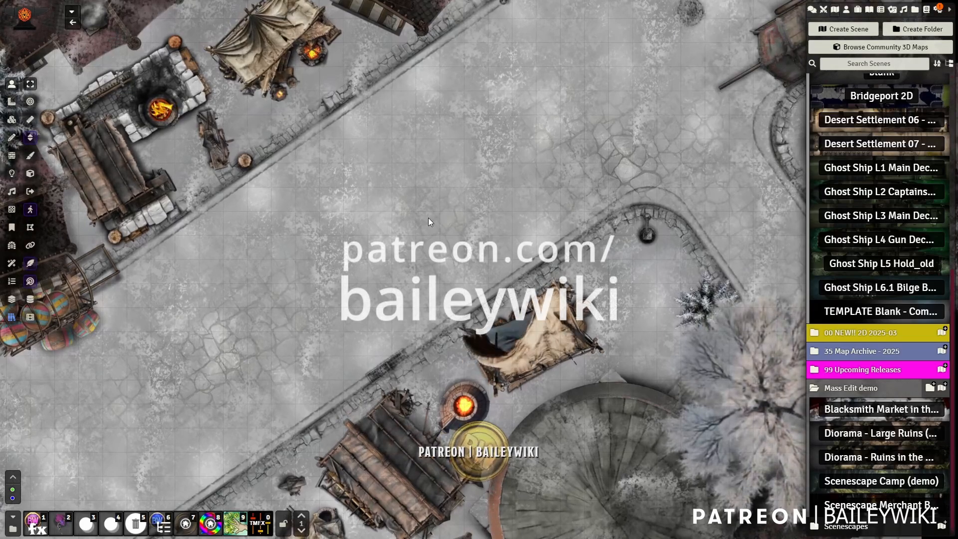
{"action": "left_click_drag", "start_coordinate": [428, 217], "coordinate": [527, 238]}
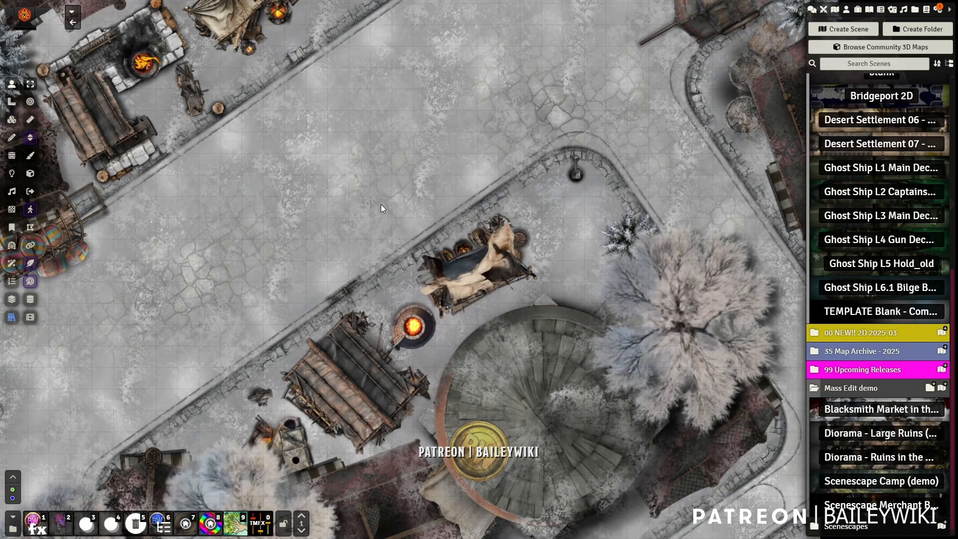
{"action": "left_click_drag", "start_coordinate": [264, 246], "coordinate": [273, 246]}
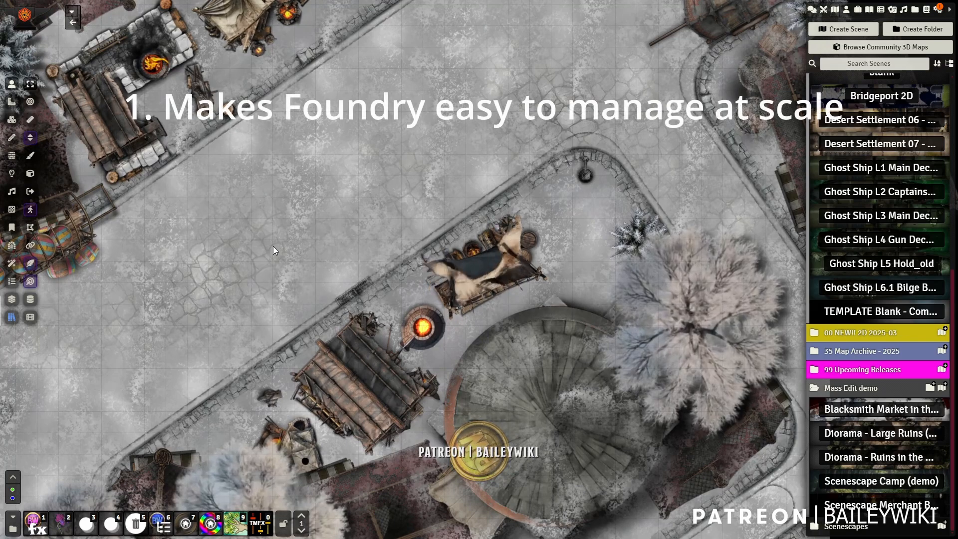
{"action": "left_click_drag", "start_coordinate": [247, 193], "coordinate": [279, 218]}
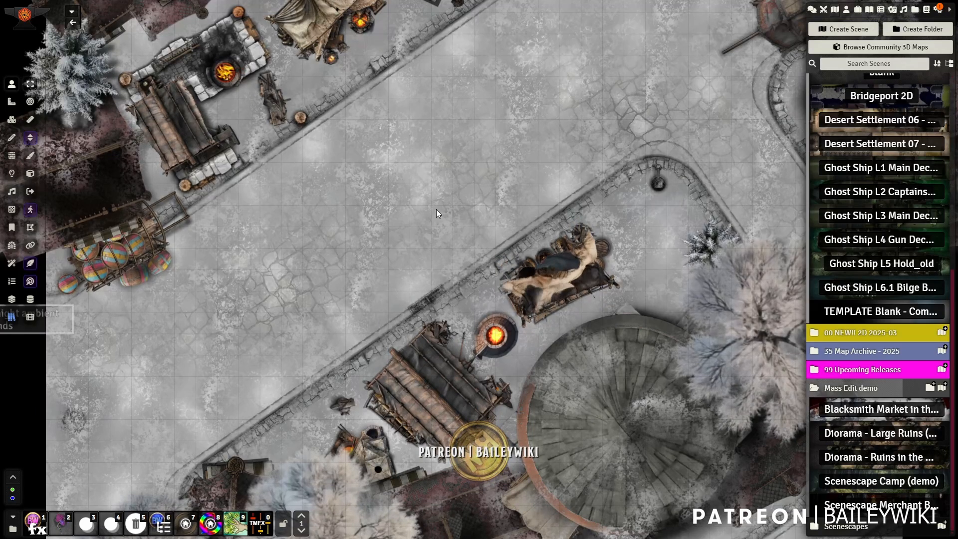
{"action": "left_click_drag", "start_coordinate": [341, 252], "coordinate": [248, 257]}
{"action": "scroll", "coordinate": [248, 256], "scroll_direction": "down", "scroll_amount": 4}
{"action": "left_click_drag", "start_coordinate": [285, 316], "coordinate": [286, 289]}
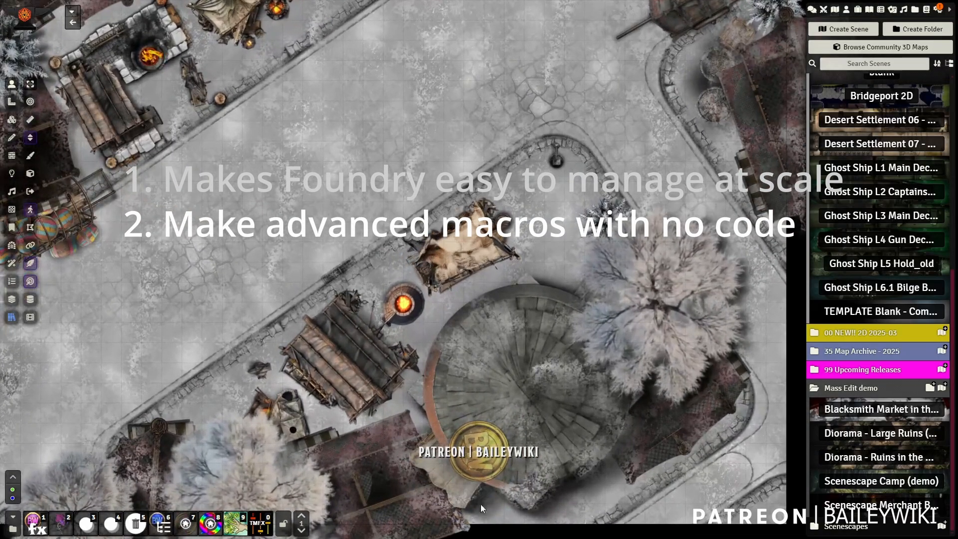
{"action": "left_click_drag", "start_coordinate": [422, 42], "coordinate": [461, 159]}
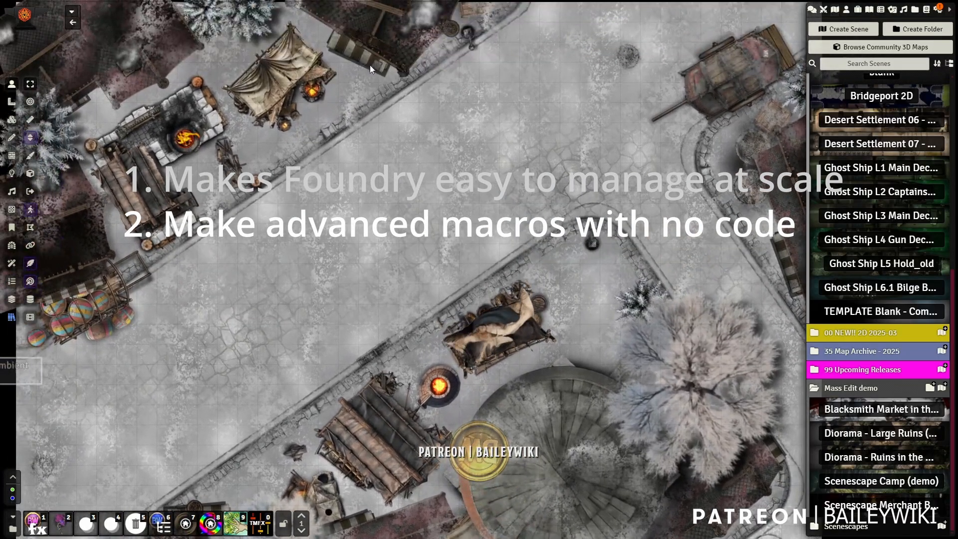
Apply random tint overlays to the building roofs twice and restore their original colours.
{"action": "scroll", "coordinate": [440, 199], "scroll_direction": "down", "scroll_amount": 1}
{"action": "left_click", "coordinate": [209, 523]}
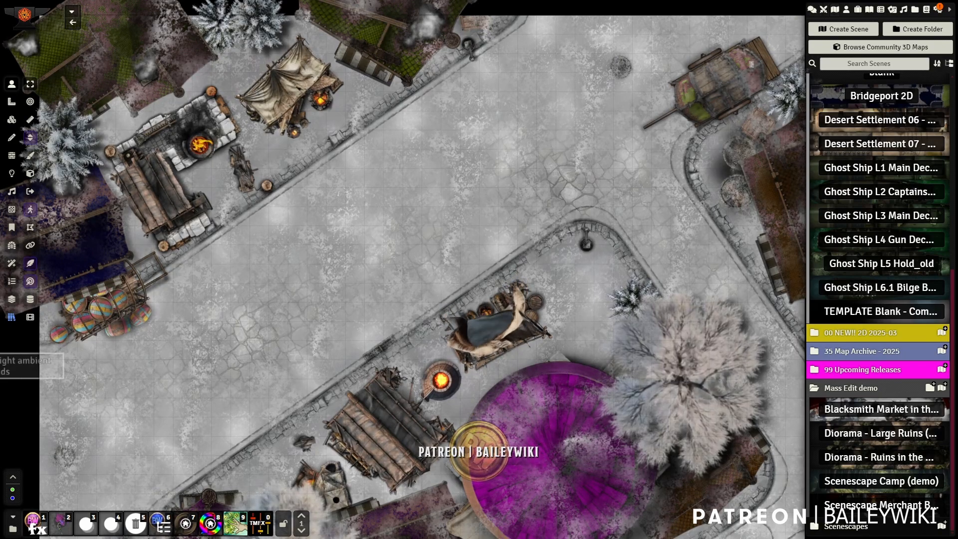
{"action": "left_click", "coordinate": [209, 532]}
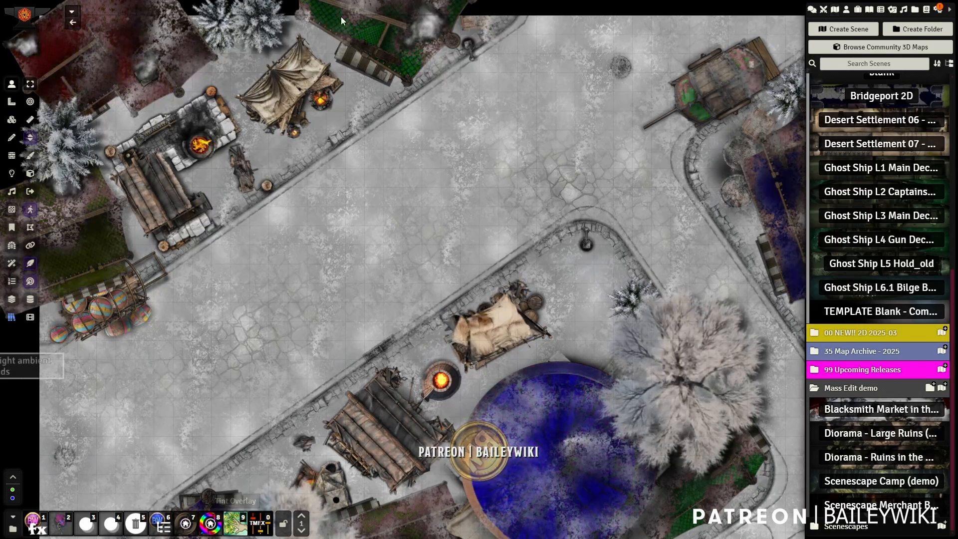
{"action": "left_click", "coordinate": [185, 526]}
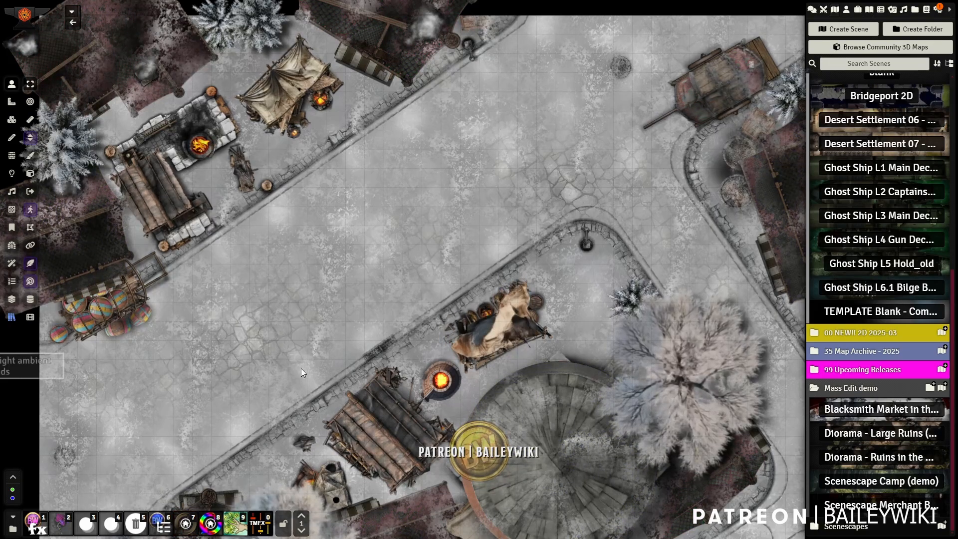
Open the Mass Edit preset browser from the token controls and move it clear of the scene tools.
{"action": "left_click_drag", "start_coordinate": [292, 345], "coordinate": [295, 302]}
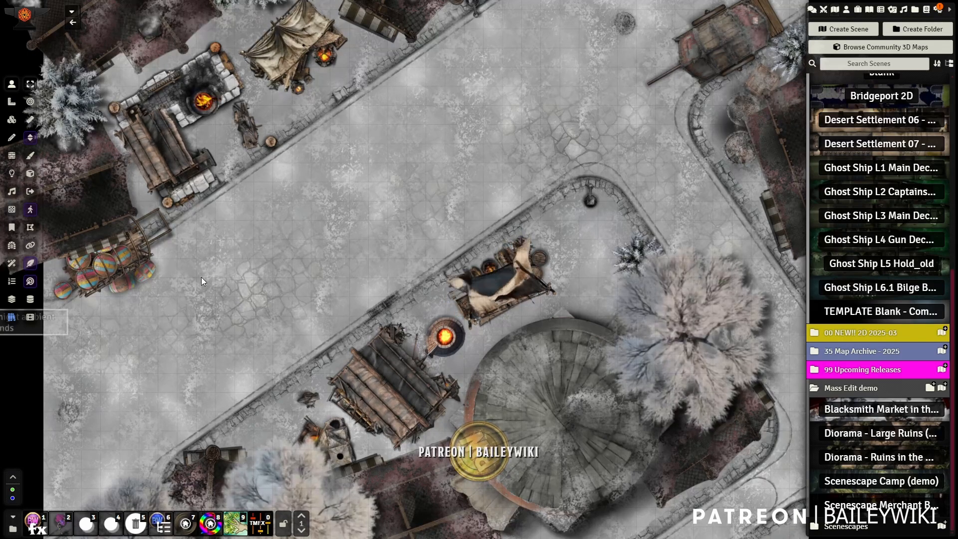
{"action": "mouse_move", "coordinate": [201, 277]}
{"action": "left_mouse_down"}
{"action": "mouse_move", "coordinate": [216, 294]}
{"action": "mouse_move", "coordinate": [197, 285]}
{"action": "left_mouse_up"}
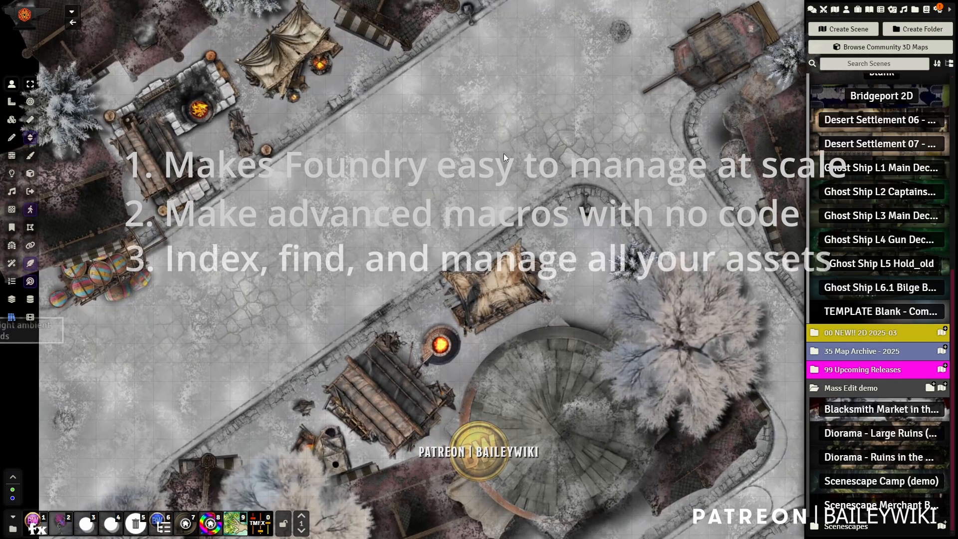
{"action": "left_click", "coordinate": [12, 121]}
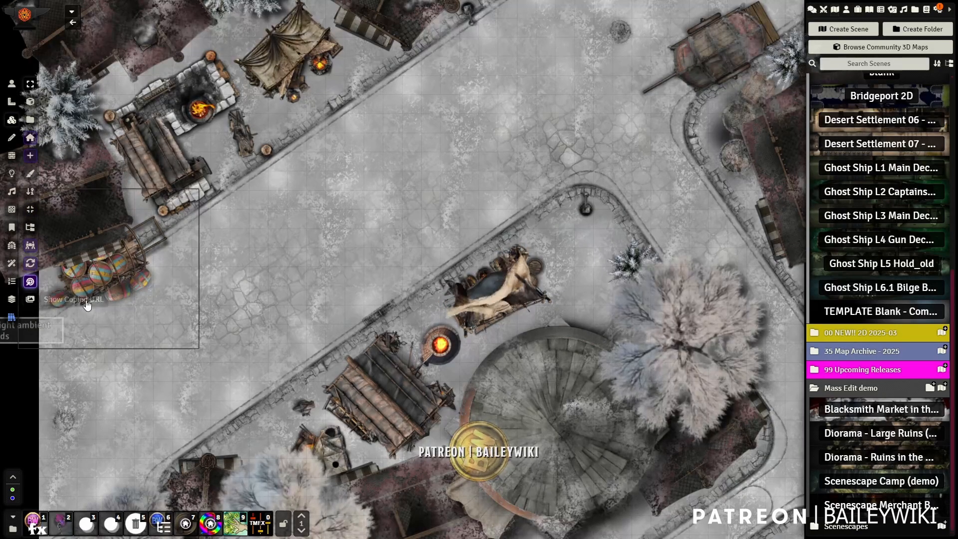
{"action": "left_click", "coordinate": [12, 85]}
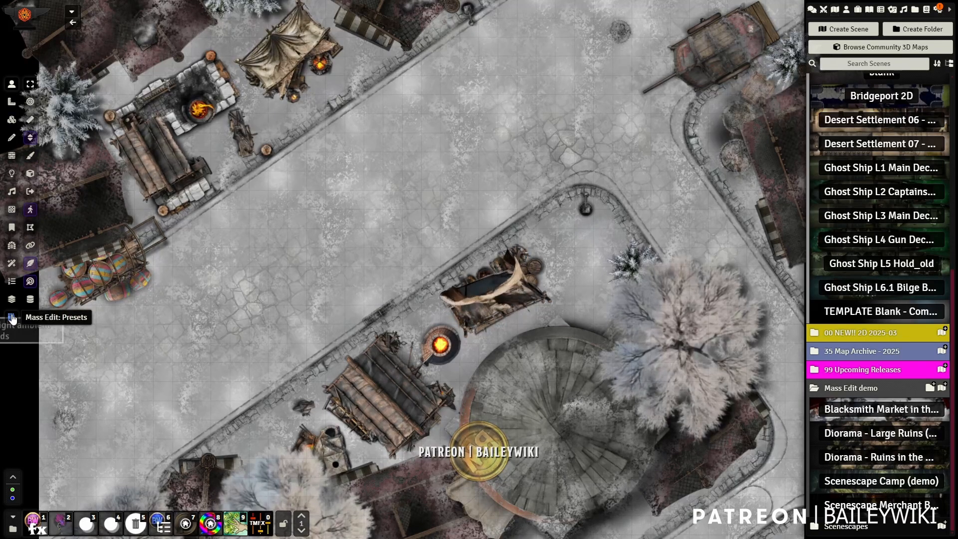
{"action": "left_click", "coordinate": [12, 318]}
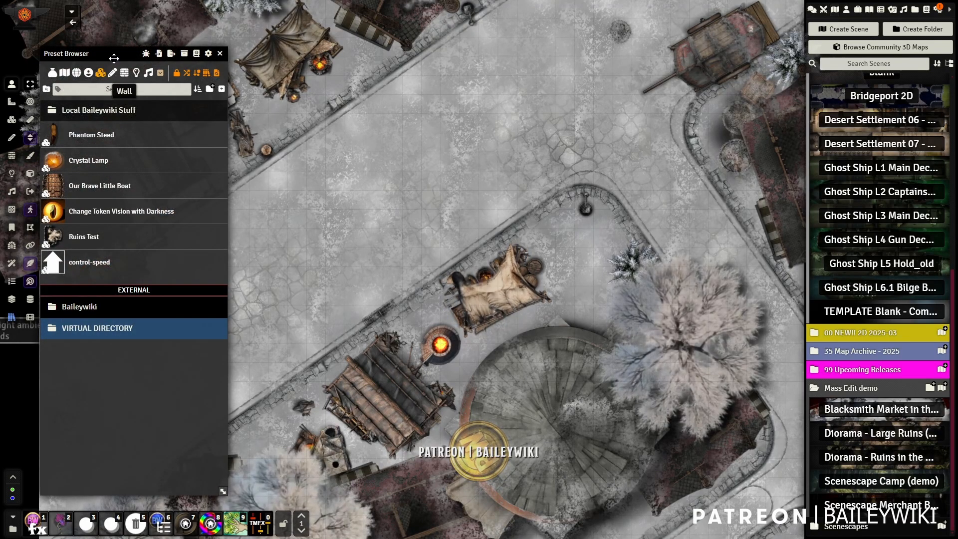
{"action": "left_click_drag", "start_coordinate": [127, 52], "coordinate": [292, 57]}
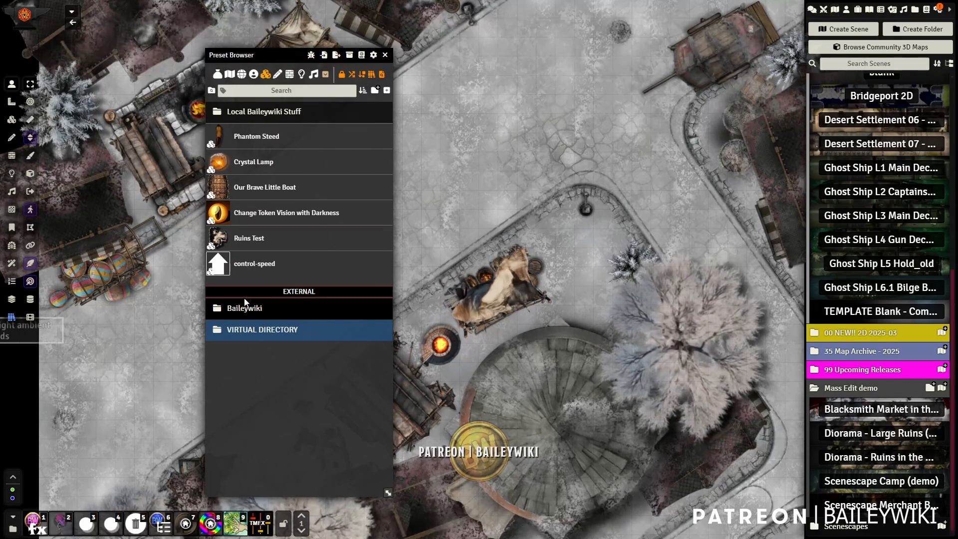
Expand the virtual directory's data and modules folders, including baileywiki-cabal-dungeon and baileywiki-city-district-01, to examine the indexed assets.
{"action": "left_click", "coordinate": [251, 327]}
{"action": "left_click", "coordinate": [239, 351]}
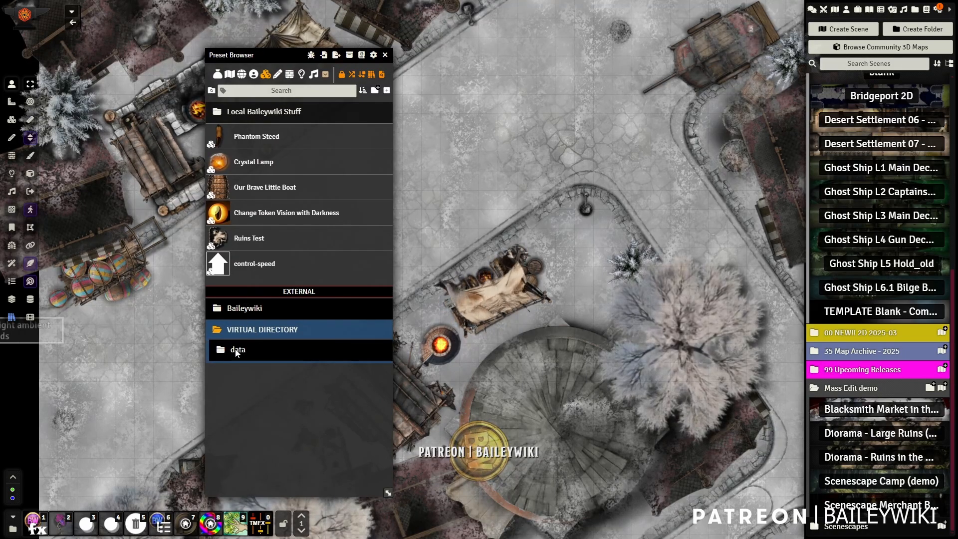
{"action": "left_click", "coordinate": [250, 374]}
{"action": "left_click", "coordinate": [258, 391]}
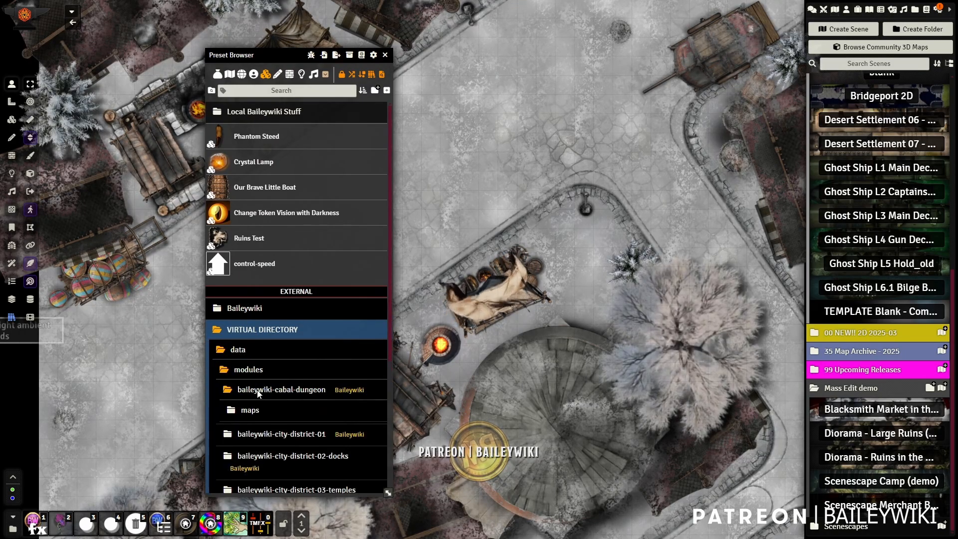
{"action": "left_click", "coordinate": [260, 435]}
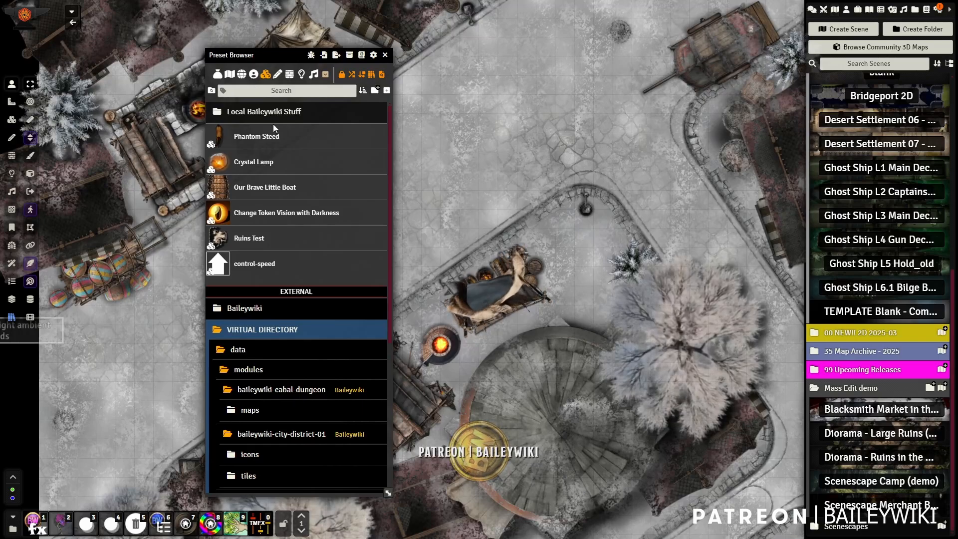
{"action": "scroll", "coordinate": [290, 389], "scroll_direction": "down", "scroll_amount": 5}
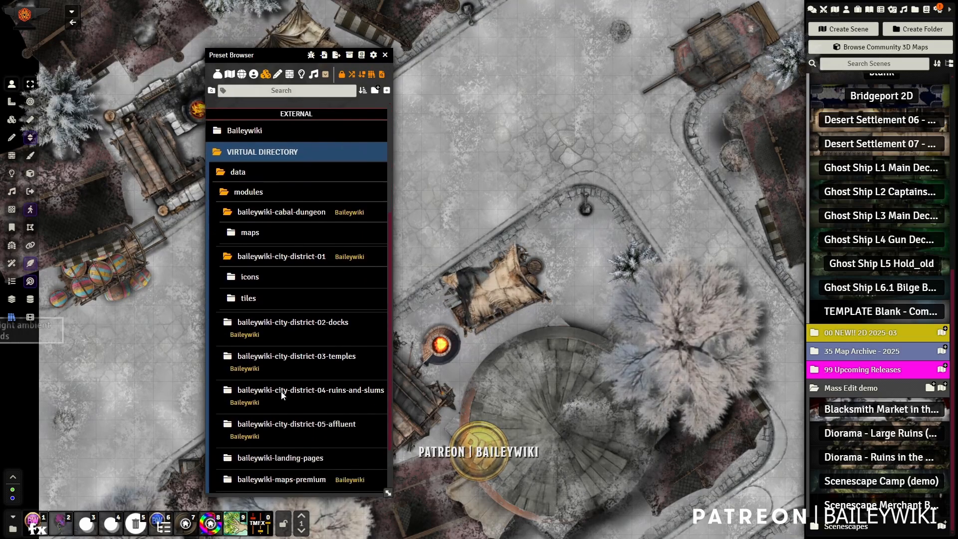
Search the presets for the tag #diorama and look through the matching terrain tiles and virtual directory images.
{"action": "scroll", "coordinate": [282, 395], "scroll_direction": "down", "scroll_amount": 2}
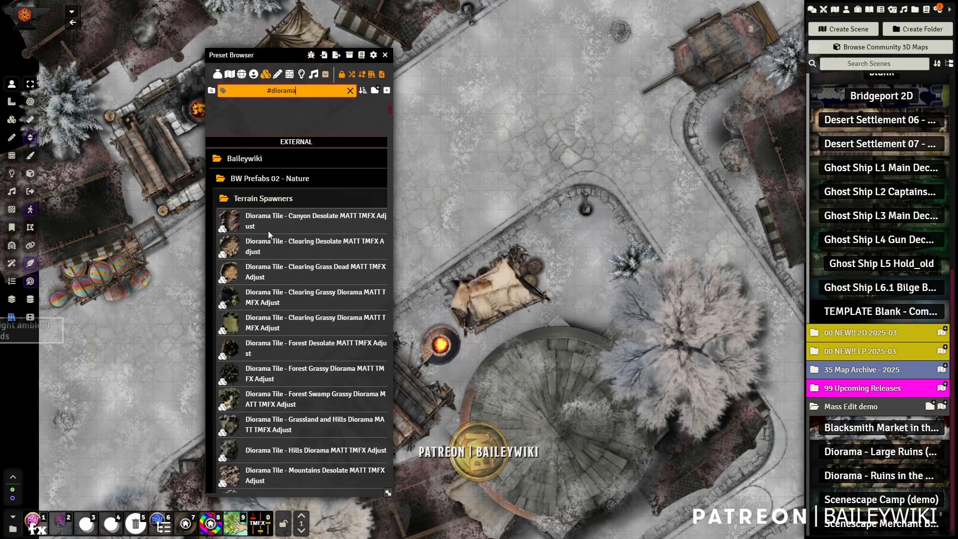
{"action": "scroll", "coordinate": [290, 263], "scroll_direction": "down", "scroll_amount": 2}
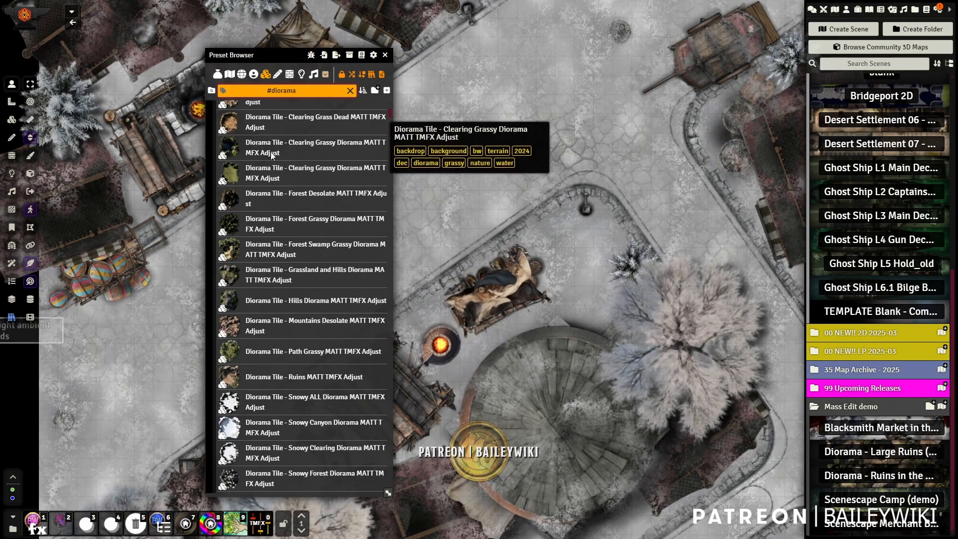
{"action": "scroll", "coordinate": [308, 370], "scroll_direction": "down", "scroll_amount": 1}
{"action": "scroll", "coordinate": [308, 369], "scroll_direction": "down", "scroll_amount": 1}
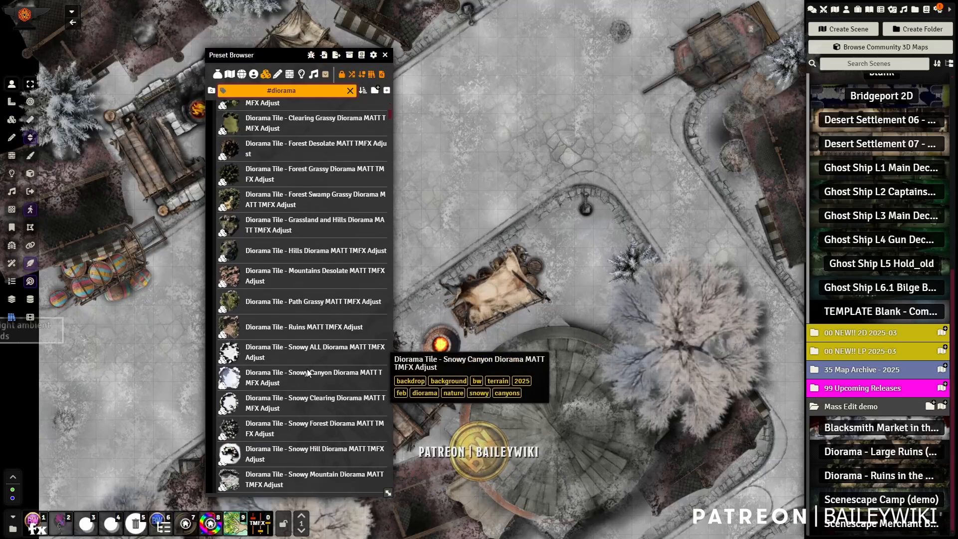
{"action": "scroll", "coordinate": [306, 308], "scroll_direction": "down", "scroll_amount": 4}
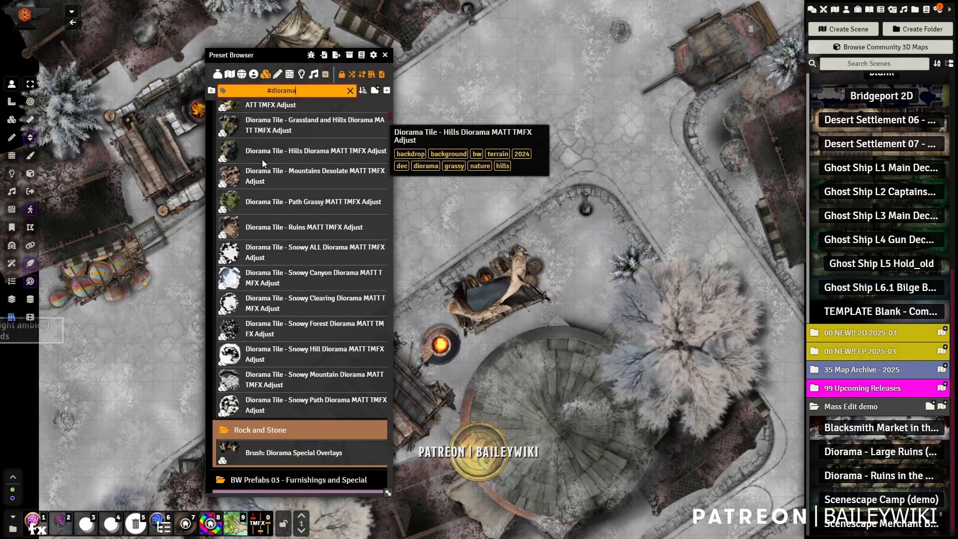
{"action": "scroll", "coordinate": [335, 323], "scroll_direction": "down", "scroll_amount": 10}
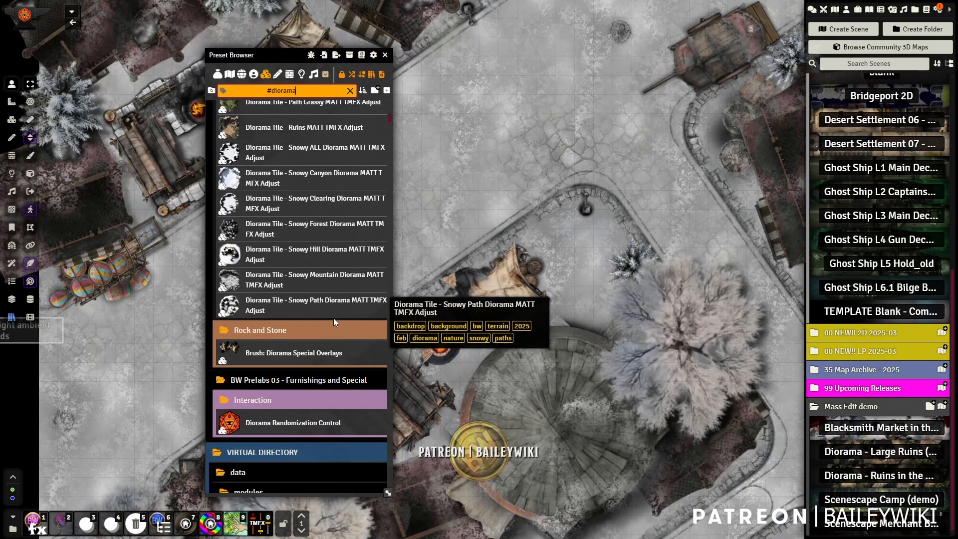
{"action": "scroll", "coordinate": [334, 319], "scroll_direction": "down", "scroll_amount": 20}
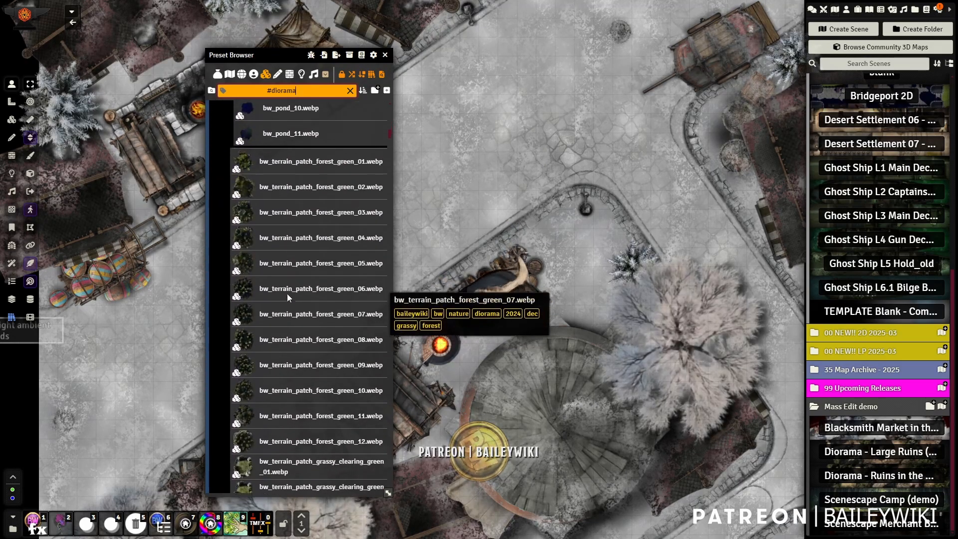
{"action": "scroll", "coordinate": [295, 327], "scroll_direction": "down", "scroll_amount": 15}
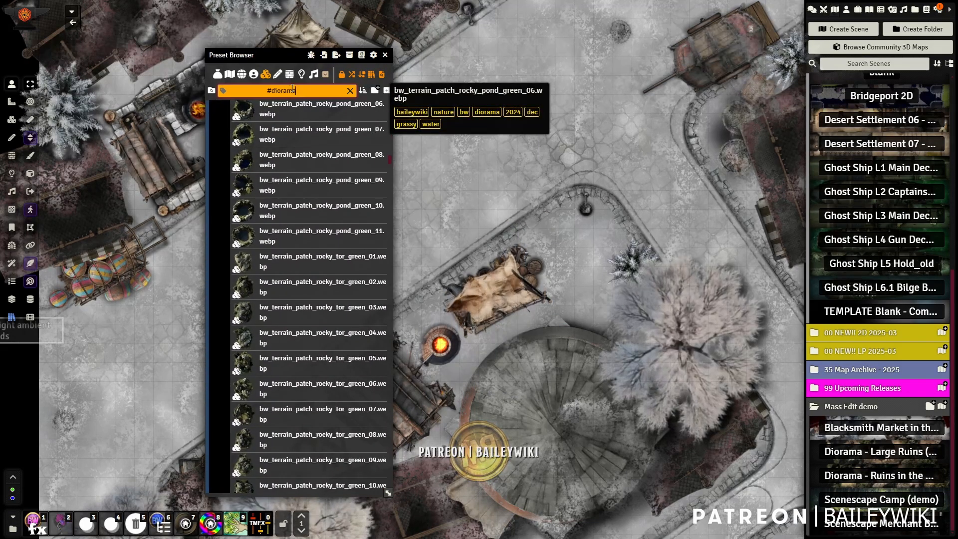
{"action": "left_click", "coordinate": [292, 89]}
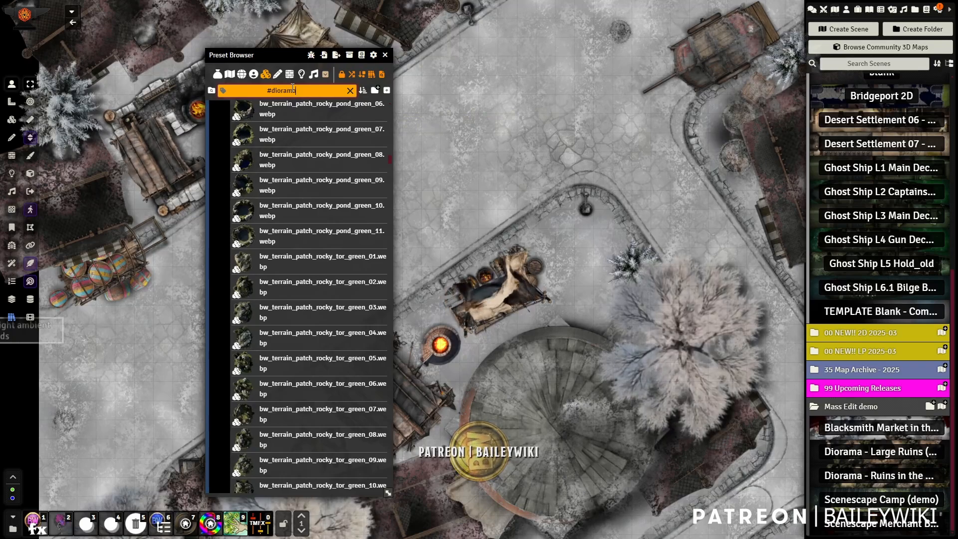
Load presets bw_terrain_patch_rocky_pond_green_08 through bw_terrain_patch_rocky_tor_green_05 into a brush, preview it on the scene, and exit without painting.
{"action": "left_click", "coordinate": [335, 166]}
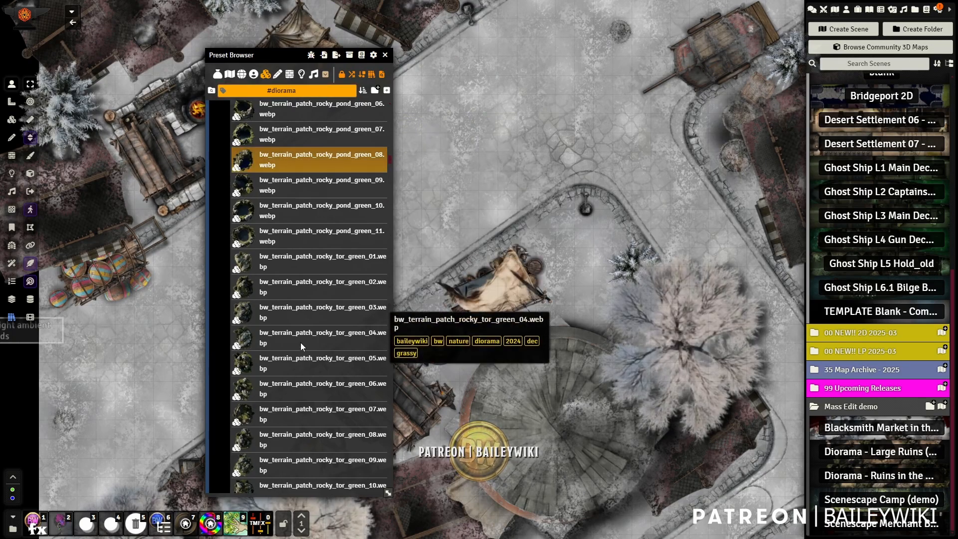
{"action": "left_click", "coordinate": [301, 365], "text": "shift"}
{"action": "right_click", "coordinate": [254, 374]}
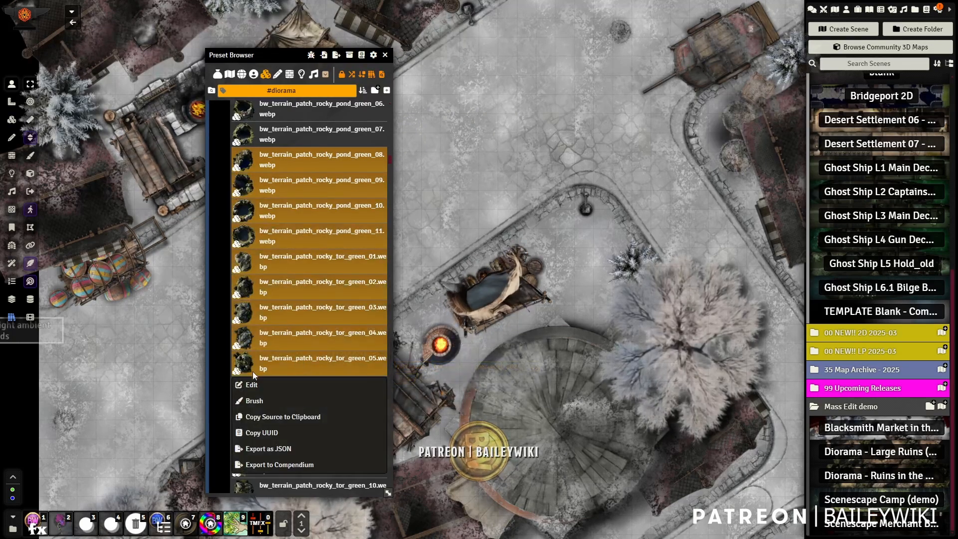
{"action": "left_click", "coordinate": [254, 401]}
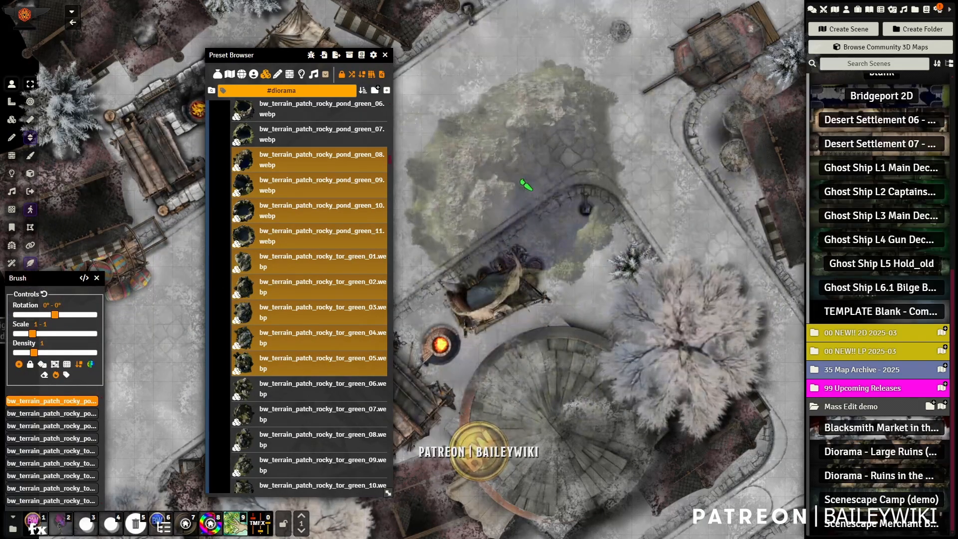
{"action": "right_click", "coordinate": [518, 180]}
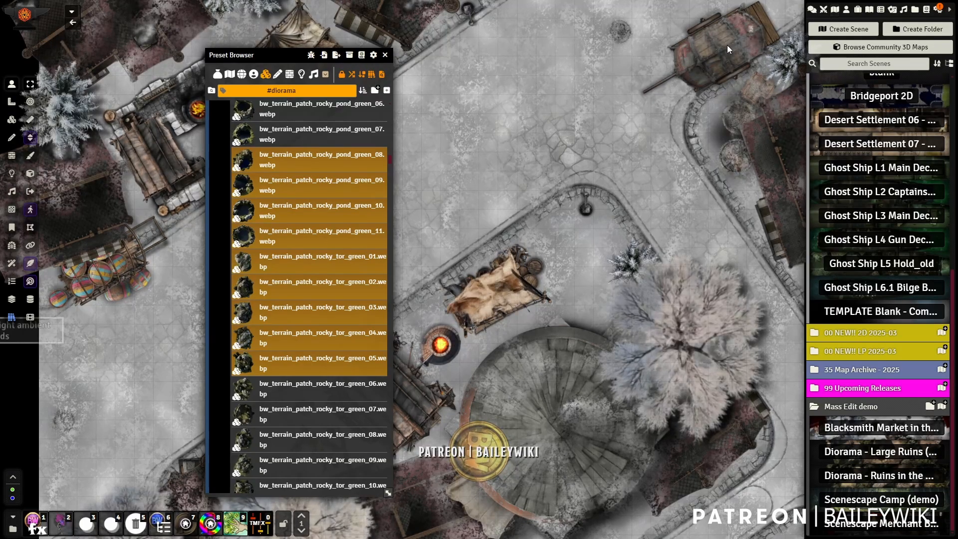
{"action": "left_click_drag", "start_coordinate": [573, 140], "coordinate": [555, 155]}
{"action": "scroll", "coordinate": [556, 210], "scroll_direction": "down", "scroll_amount": 2}
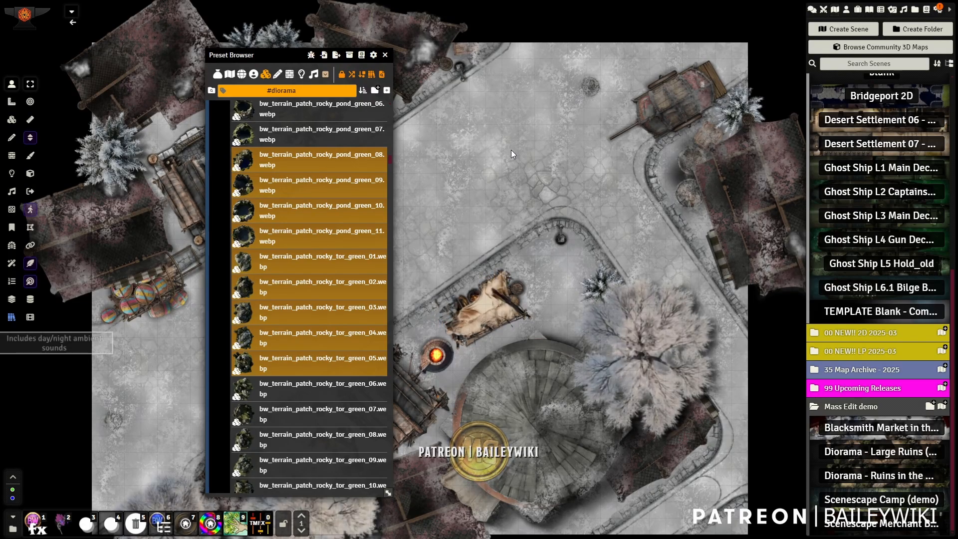
{"action": "left_click_drag", "start_coordinate": [492, 268], "coordinate": [543, 242]}
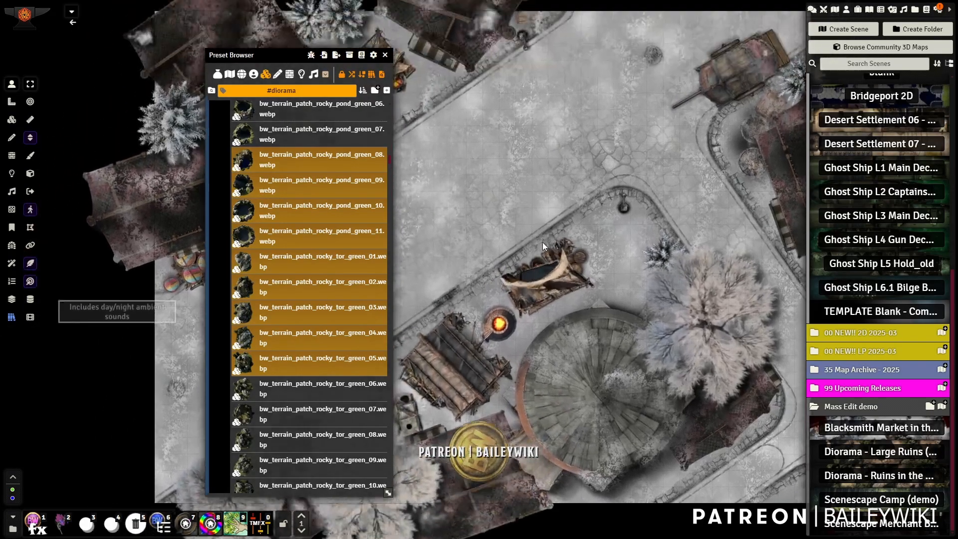
{"action": "scroll", "coordinate": [544, 244], "scroll_direction": "up", "scroll_amount": 3}
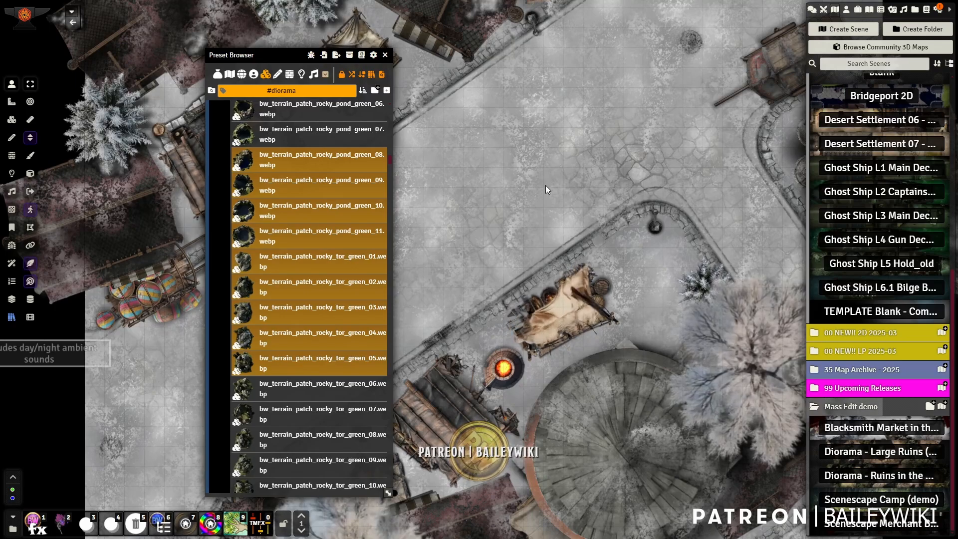
{"action": "left_click_drag", "start_coordinate": [580, 205], "coordinate": [511, 172]}
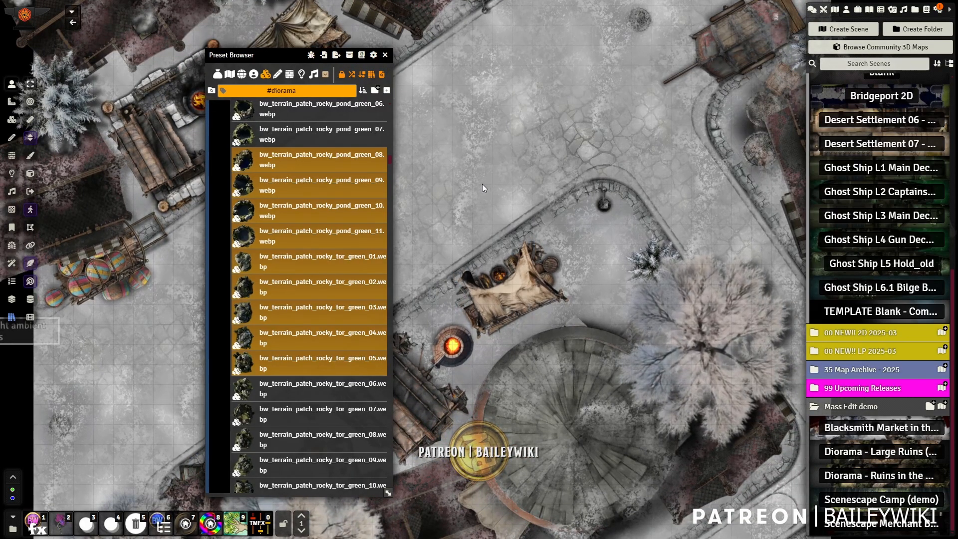
{"action": "left_click_drag", "start_coordinate": [482, 185], "coordinate": [520, 227]}
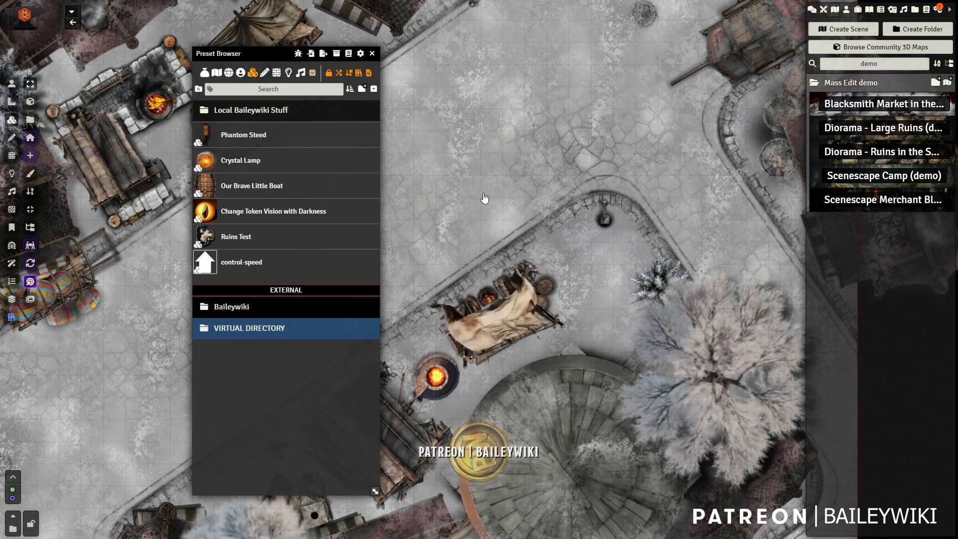
{"action": "left_click_drag", "start_coordinate": [474, 159], "coordinate": [513, 258]}
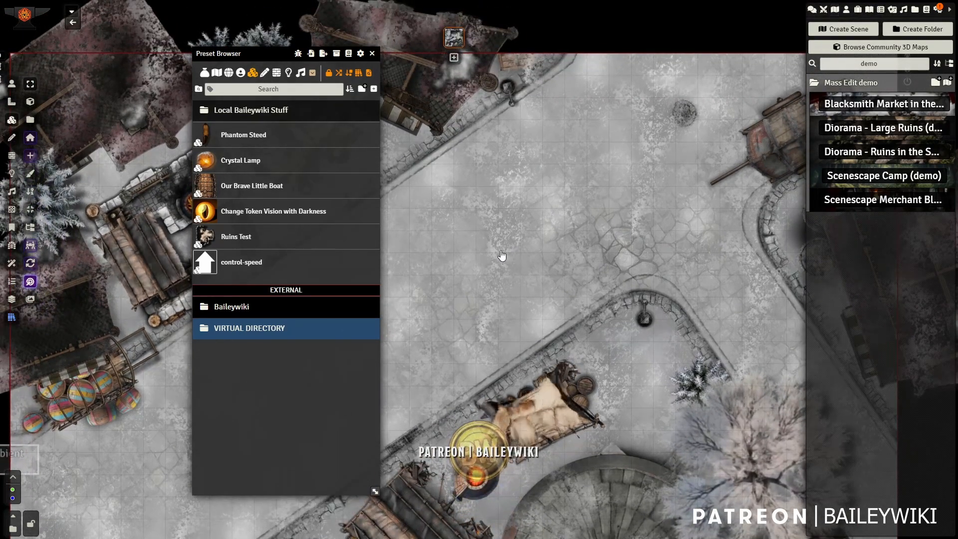
{"action": "left_click_drag", "start_coordinate": [681, 331], "coordinate": [594, 184]}
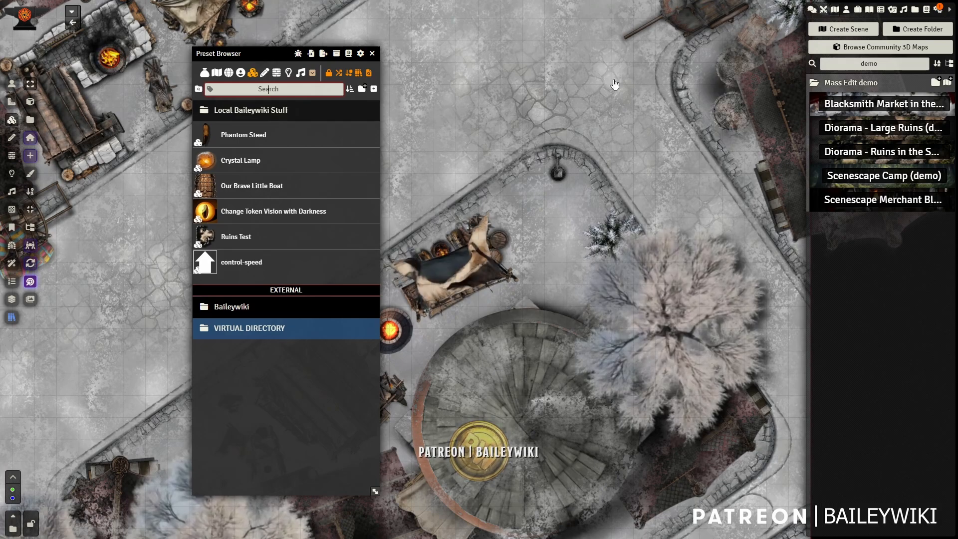
Open the Scenescape Camp (demo) scene, switch to the token controls, and turn on Scenescape Autoscale.
{"action": "left_click", "coordinate": [870, 180]}
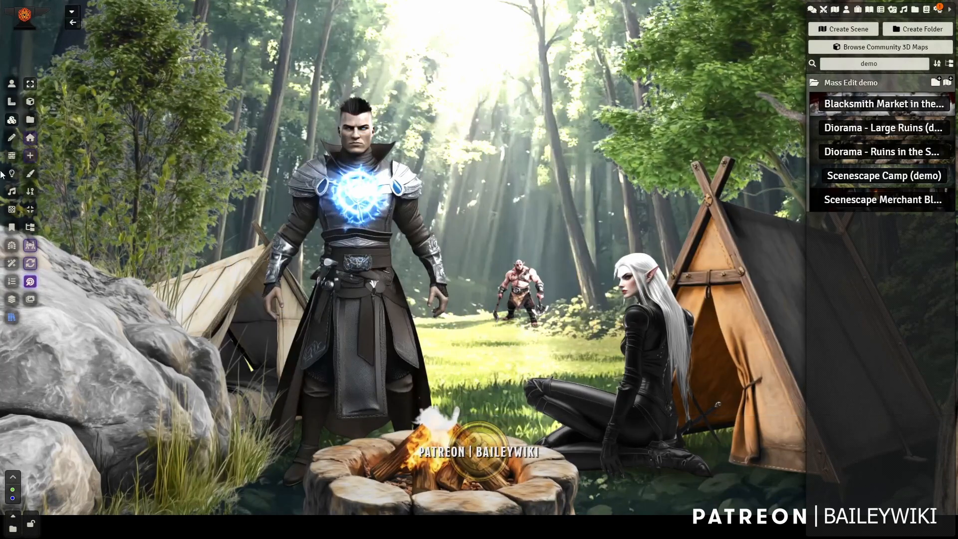
{"action": "left_click", "coordinate": [12, 85]}
{"action": "left_click_drag", "start_coordinate": [549, 257], "coordinate": [628, 249]}
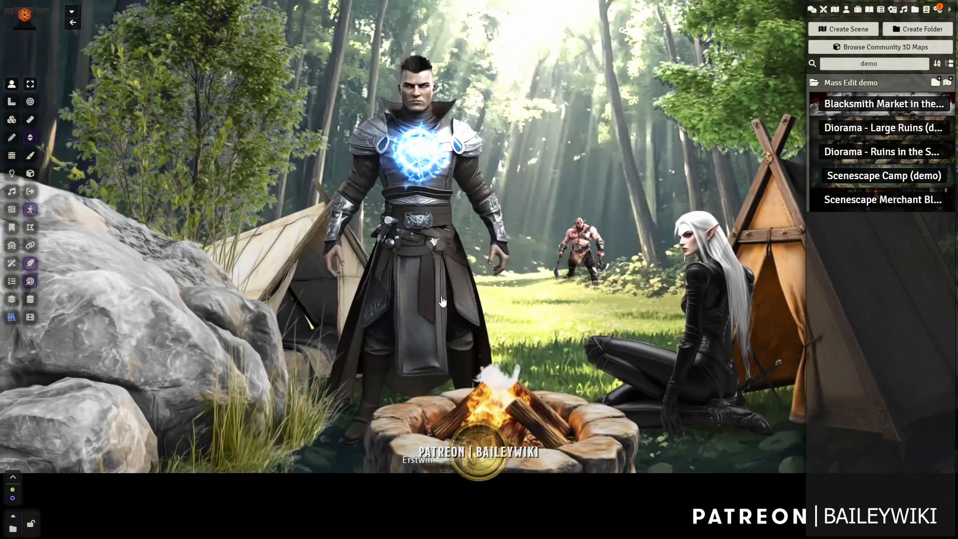
{"action": "key", "text": "shift+s"}
Select the armored warrior token and move it back into the distant clearing where the orc stands.
{"action": "left_click_drag", "start_coordinate": [441, 301], "coordinate": [433, 282]}
{"action": "key", "text": "Up"}
{"action": "key", "text": "Right"}
{"action": "key", "text": "Right"}
{"action": "key", "text": "Up"}
{"action": "key", "text": "Up"}
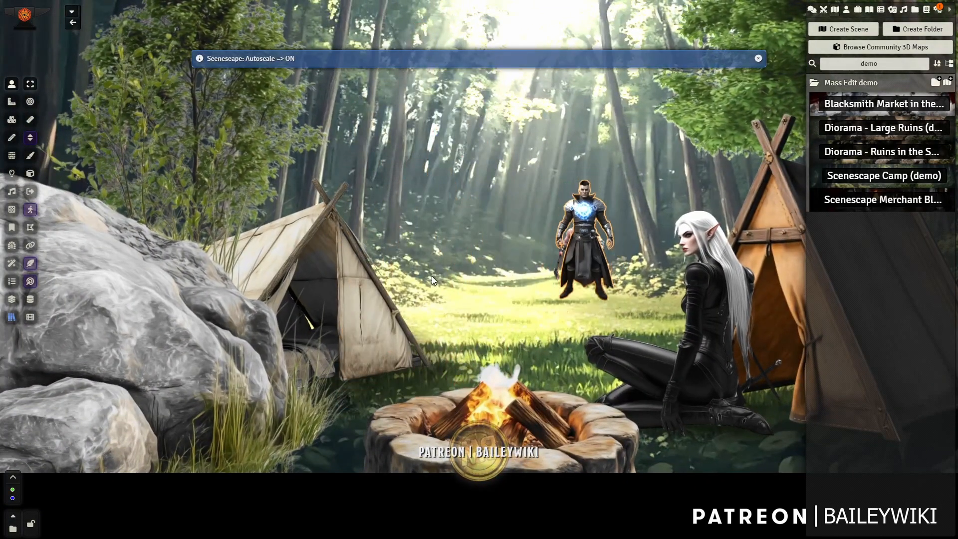
Bring the warrior token forward into the middle of the clearing and shift it sideways toward the seated elf.
{"action": "key", "text": "Left"}
{"action": "key", "text": "Down"}
{"action": "key", "text": "Down"}
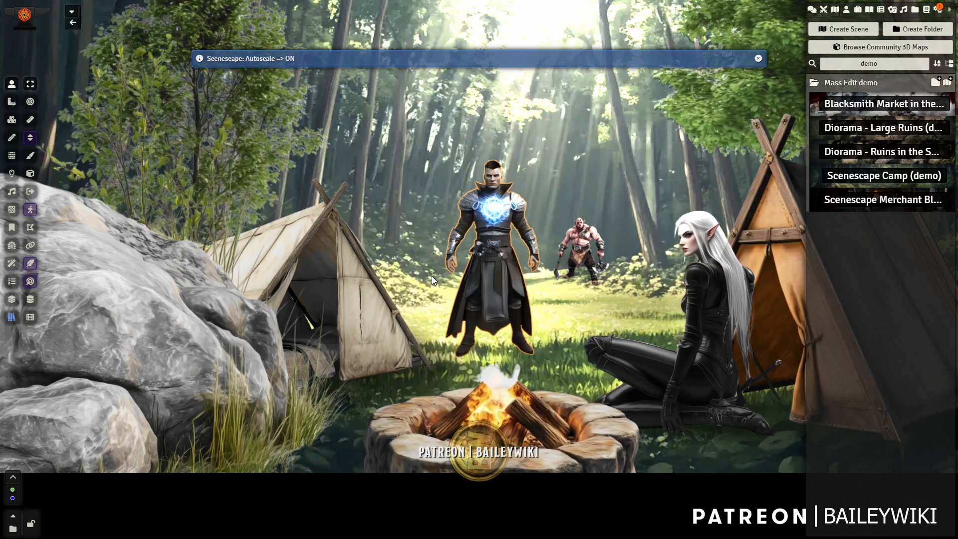
{"action": "key", "text": "Left"}
{"action": "key", "text": "Right"}
{"action": "key", "text": "Right"}
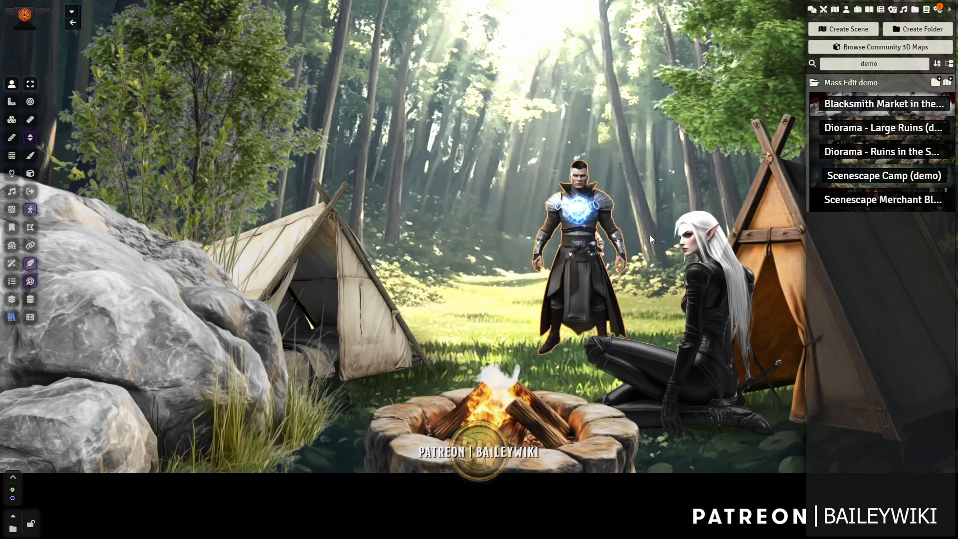
Move the warrior token behind the pale canvas tent, and select the seated elf token to nudge it forward.
{"action": "key", "text": "Down"}
{"action": "key", "text": "Down"}
{"action": "key", "text": "Left"}
{"action": "key", "text": "Left"}
{"action": "key", "text": "Up"}
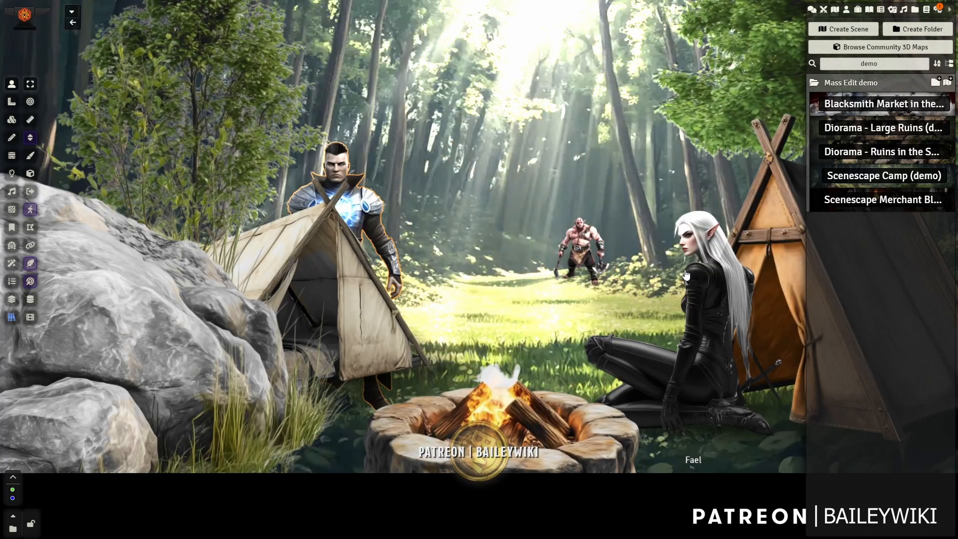
{"action": "key", "text": "Down"}
{"action": "left_click", "coordinate": [709, 310]}
{"action": "key", "text": "Down"}
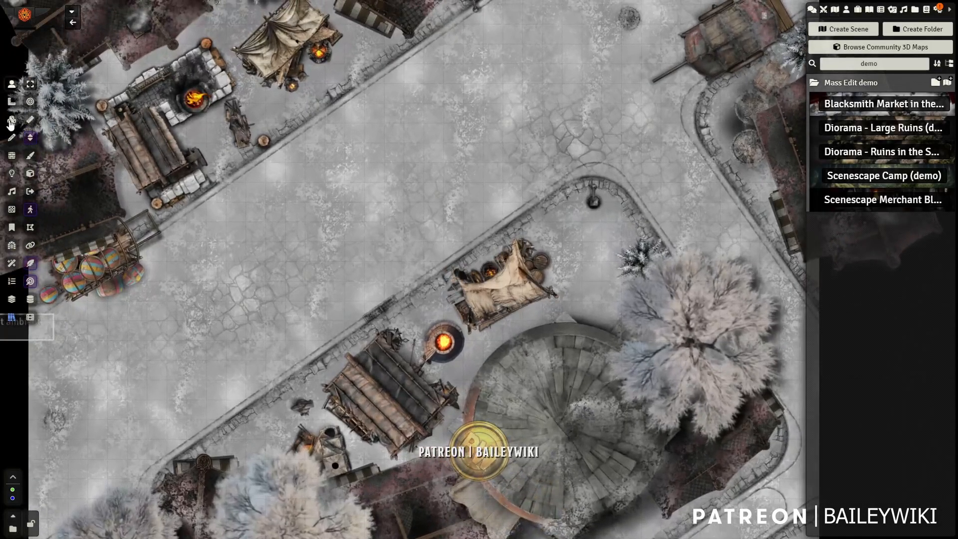
{"action": "left_click", "coordinate": [11, 119]}
{"action": "left_click_drag", "start_coordinate": [289, 244], "coordinate": [318, 278]}
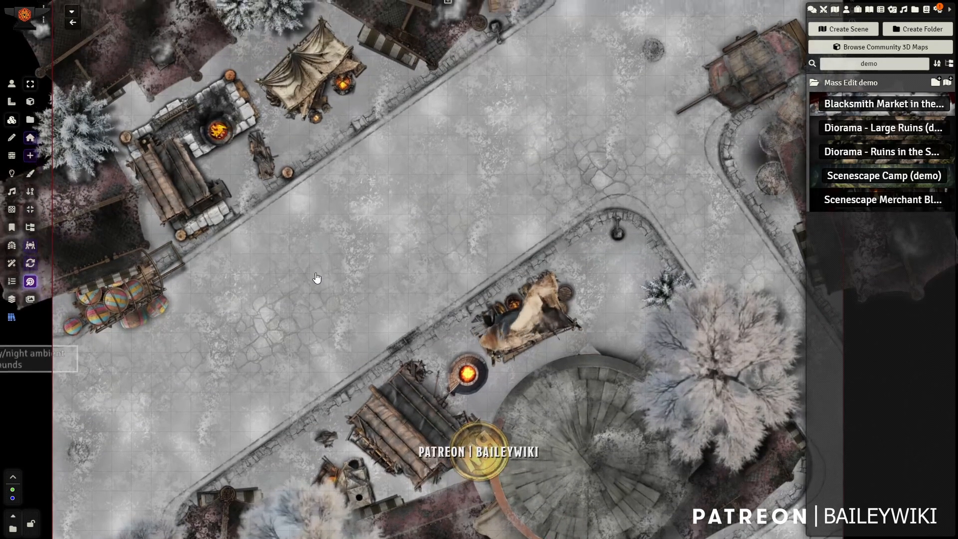
{"action": "left_click_drag", "start_coordinate": [216, 384], "coordinate": [242, 380]}
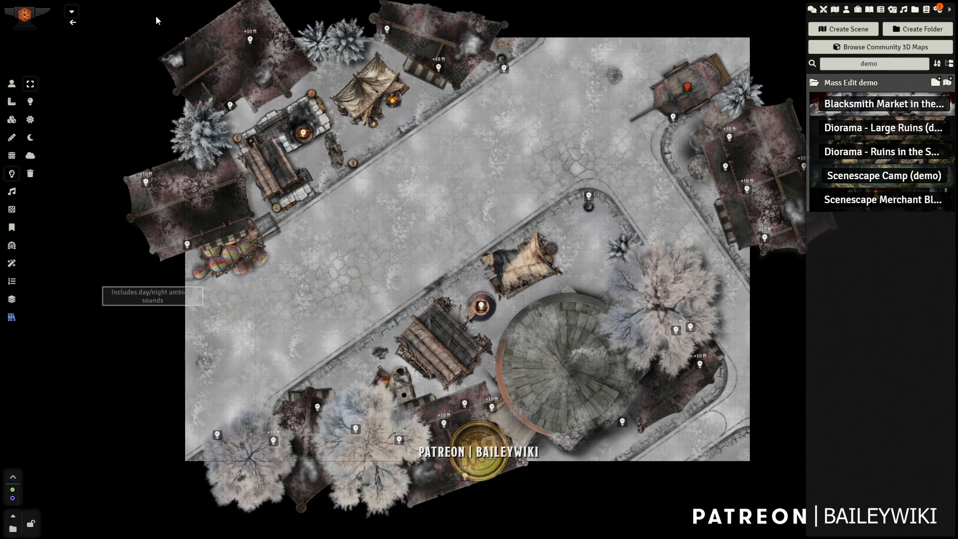
Select all ambient lights across the market scene and open Mass Edit for them.
{"action": "left_click_drag", "start_coordinate": [155, 20], "coordinate": [804, 483]}
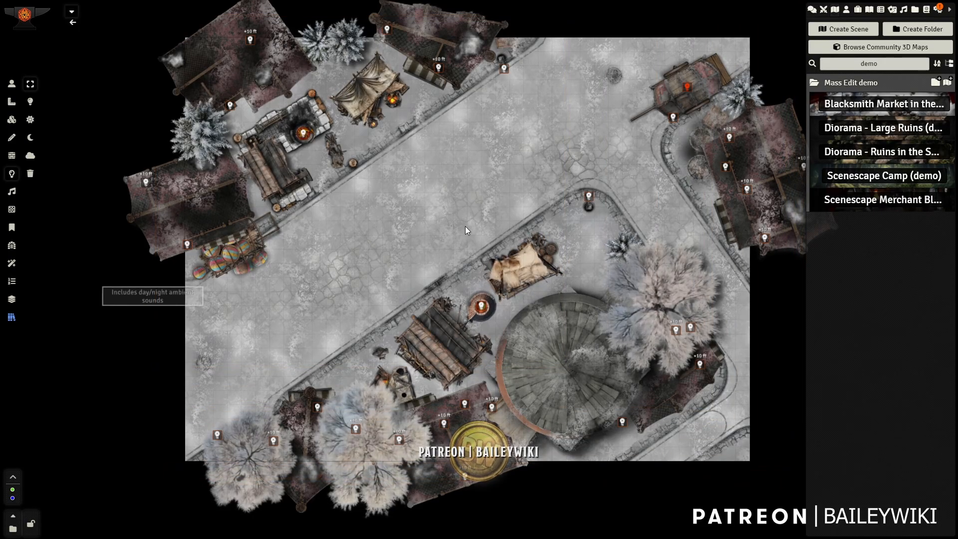
{"action": "scroll", "coordinate": [465, 226], "scroll_direction": "up", "scroll_amount": 5}
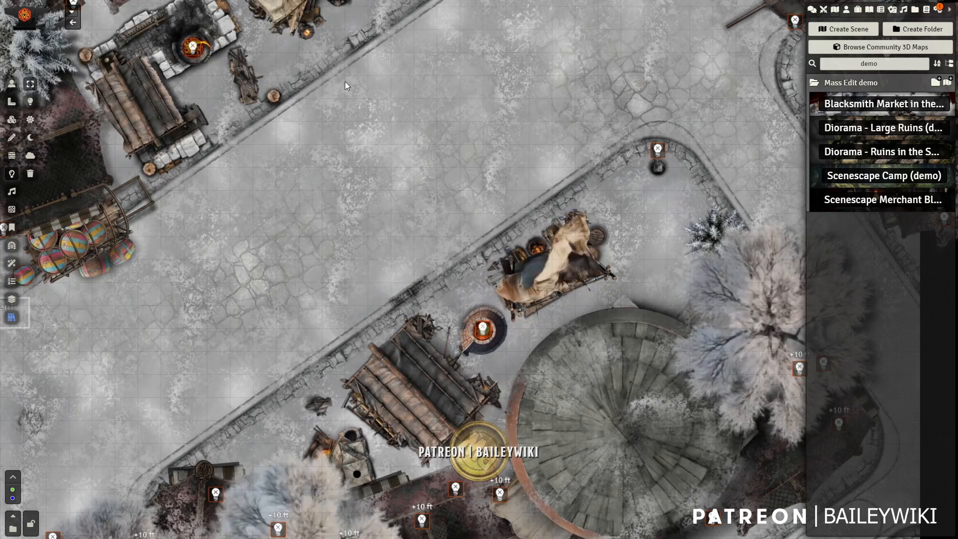
{"action": "key", "text": "shift+e"}
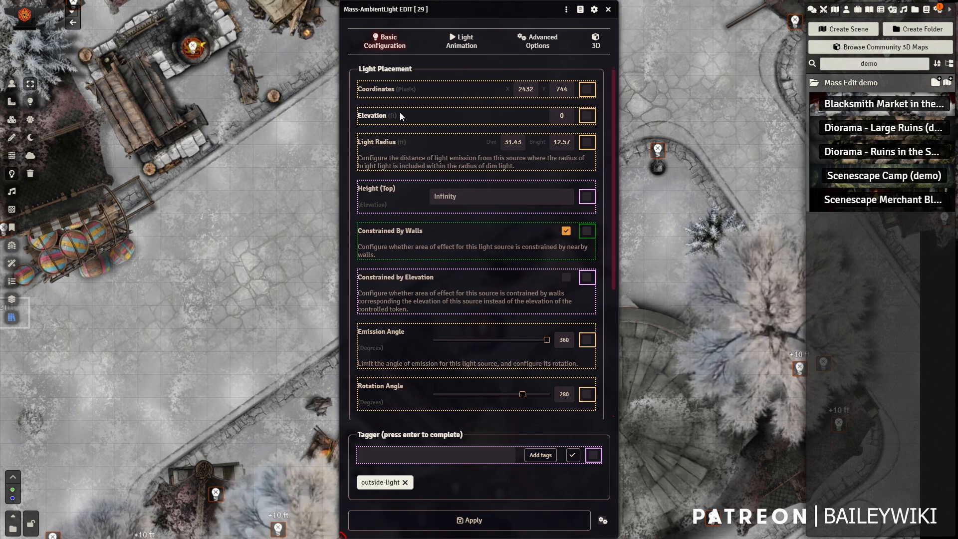
Randomize the upper bound of the lights' Darkness Activation Range with both minimum and maximum at 1.
{"action": "scroll", "coordinate": [449, 351], "scroll_direction": "down", "scroll_amount": 4}
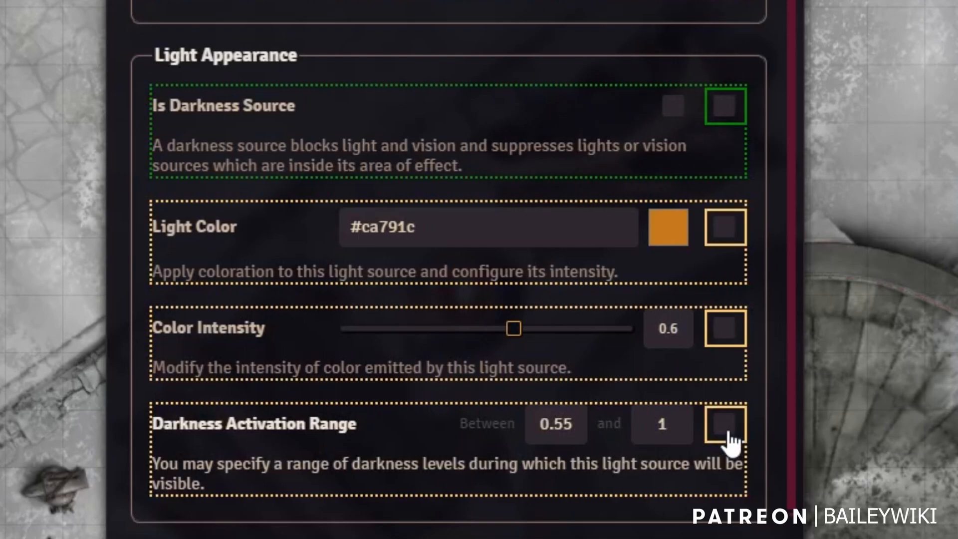
{"action": "right_click", "coordinate": [725, 435]}
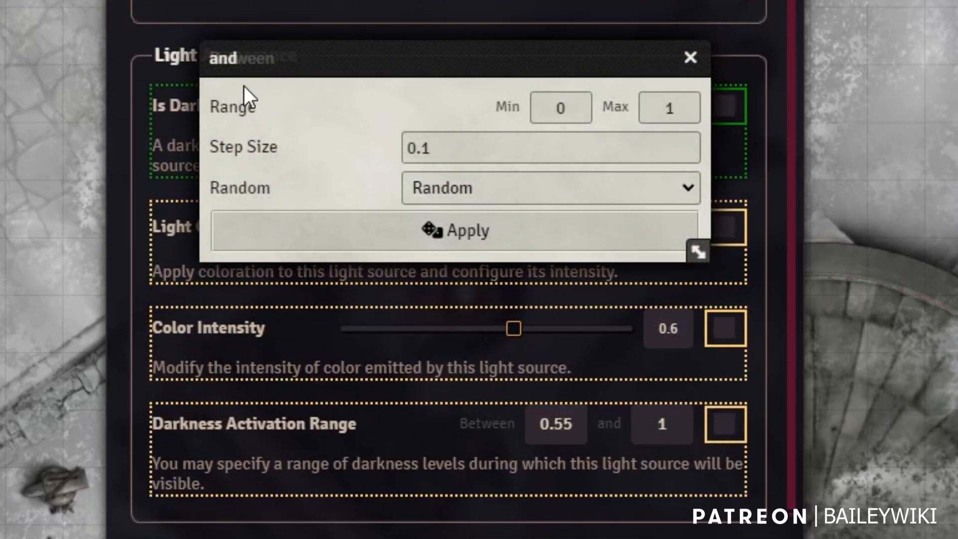
{"action": "left_click_drag", "start_coordinate": [245, 60], "coordinate": [444, 29]}
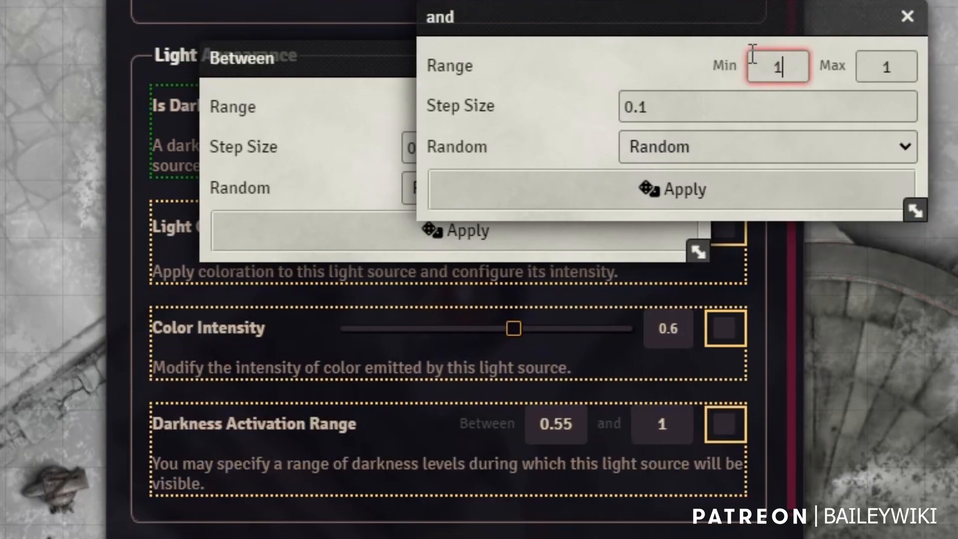
{"action": "left_click", "coordinate": [672, 189]}
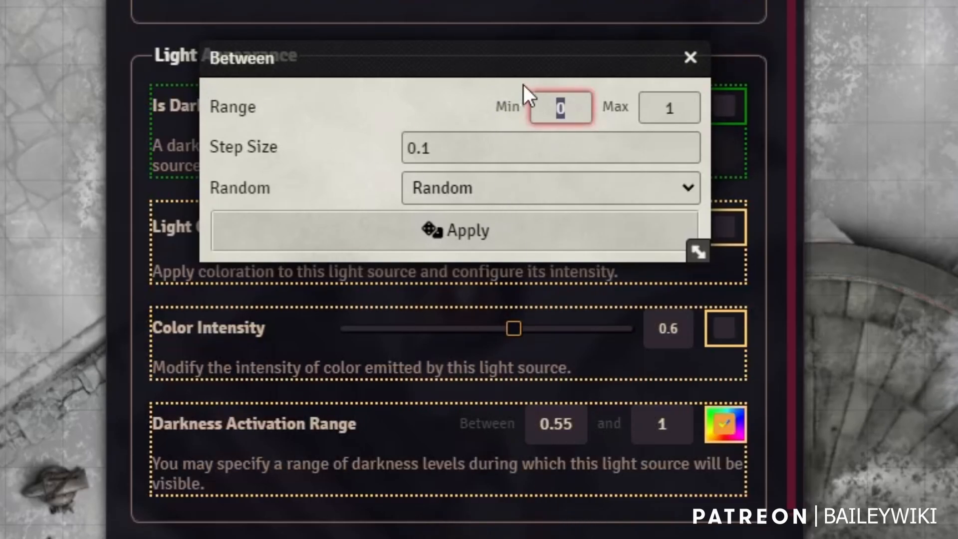
Randomize the lower bound of the Darkness Activation Range between .45 and .64 with a step size of 0.01.
{"action": "type", "text": ".45"}
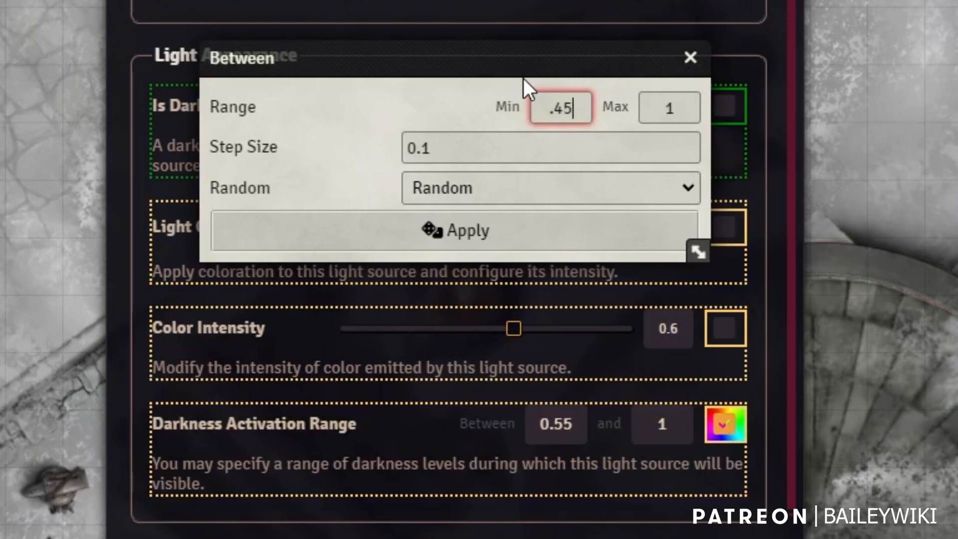
{"action": "key", "text": "Tab"}
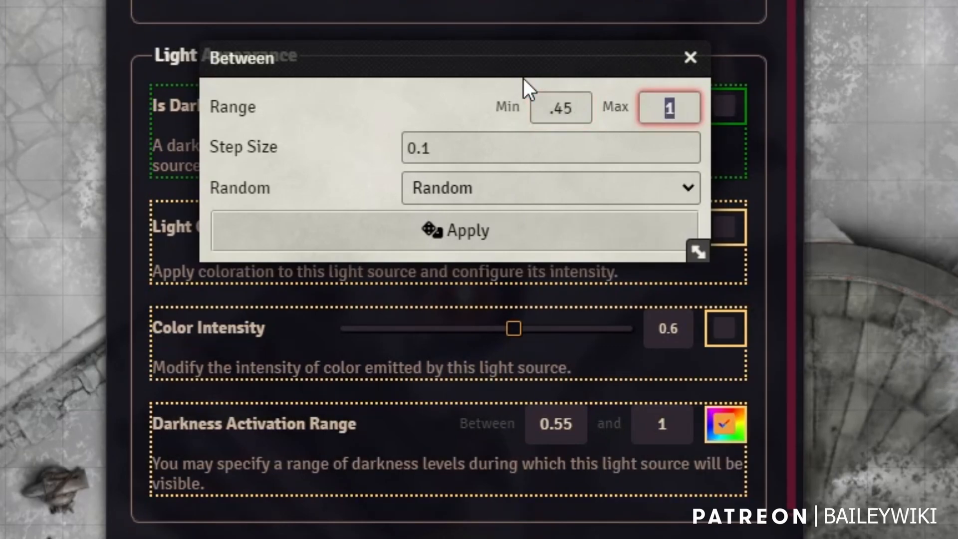
{"action": "key", "text": "BackSpace"}
{"action": "type", "text": ".64"}
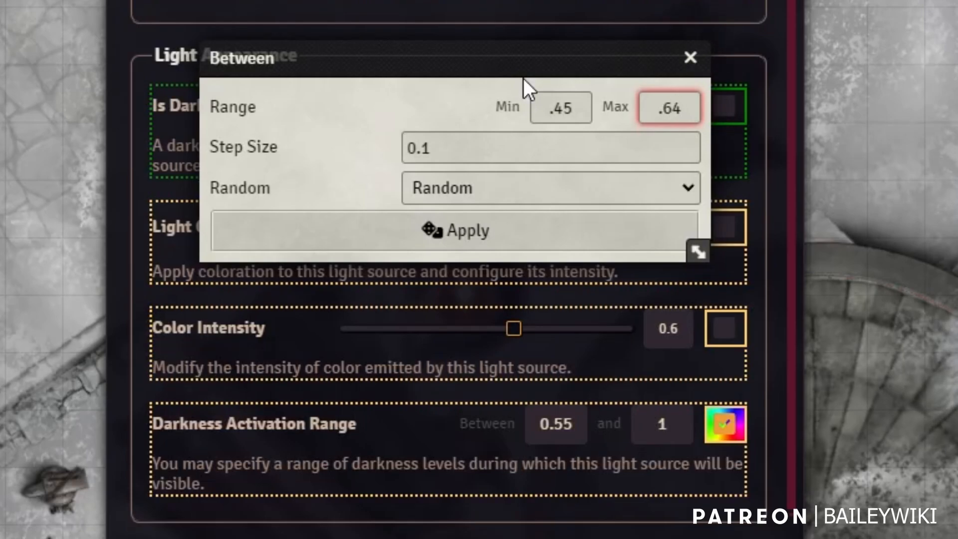
{"action": "key", "text": "Tab"}
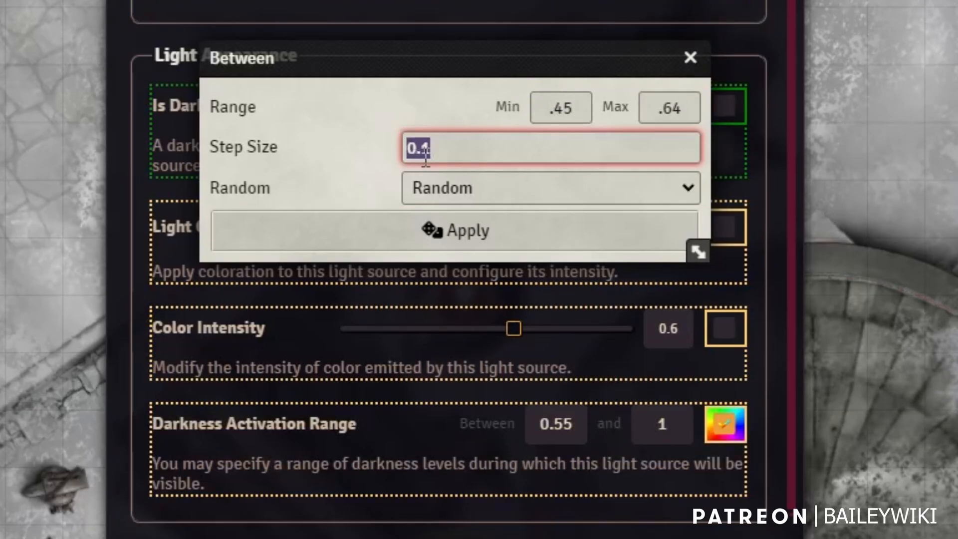
{"action": "type", "text": "0"}
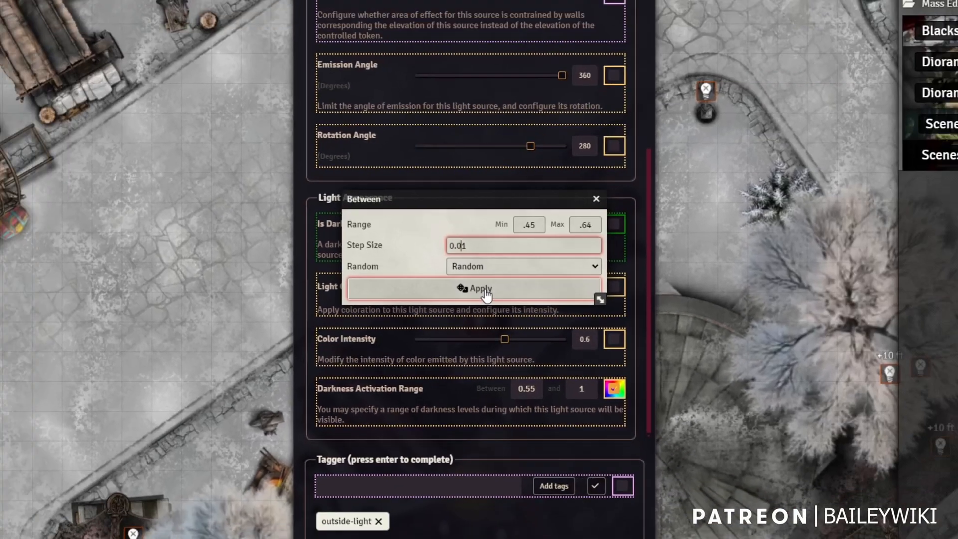
{"action": "left_click", "coordinate": [479, 244]}
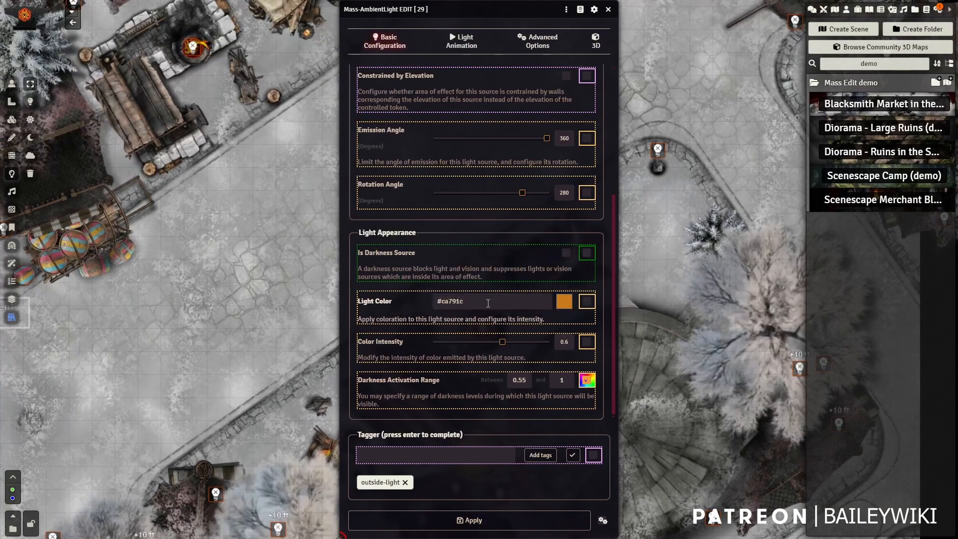
Apply the mass edit to the selected lights and transition the scene to darkness.
{"action": "left_click", "coordinate": [478, 515]}
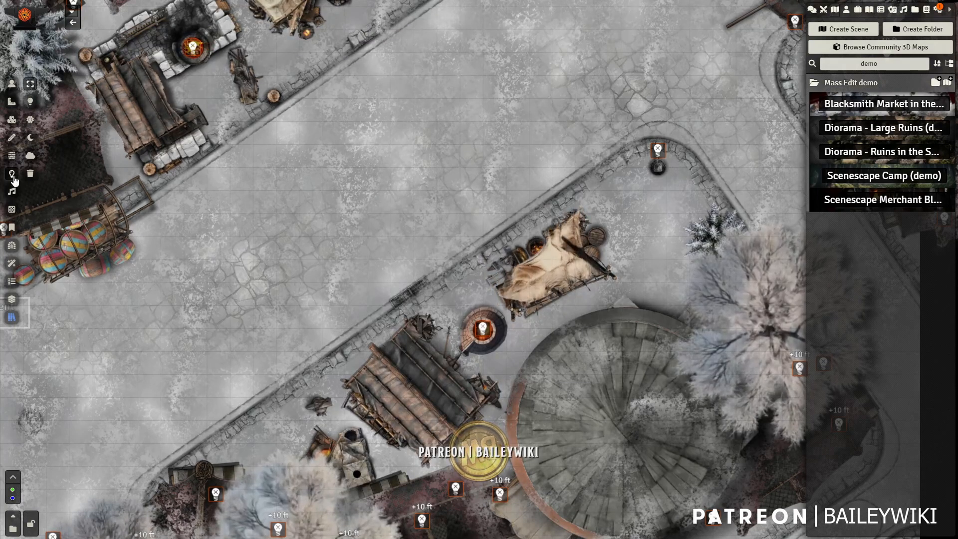
{"action": "left_click", "coordinate": [31, 137]}
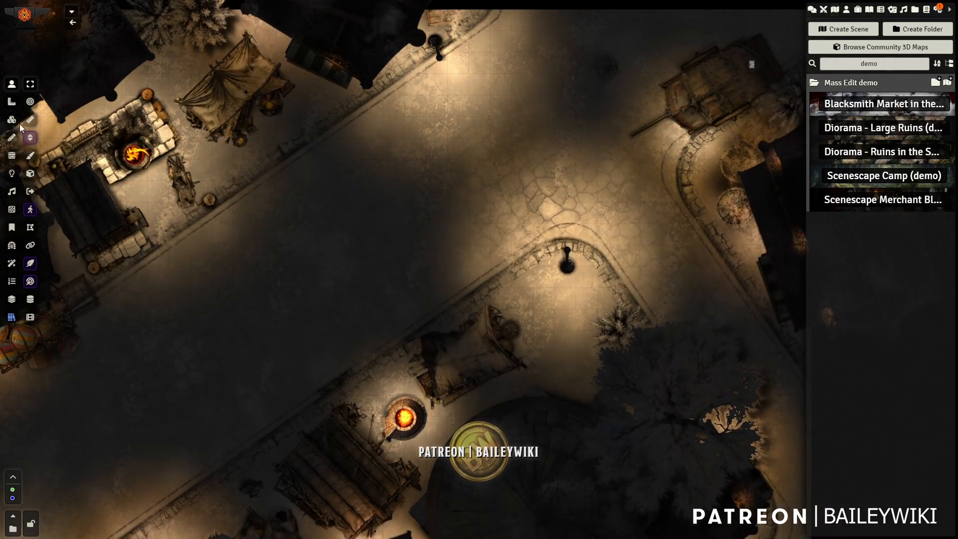
Select the canvas tent tile beside the forge, open it in Mass Edit, and go to its trigger actions.
{"action": "left_click", "coordinate": [15, 121]}
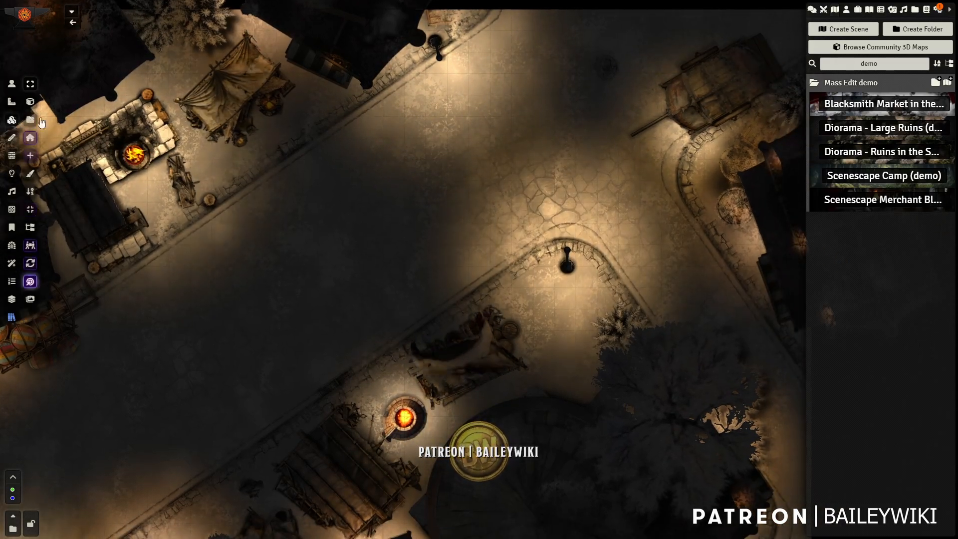
{"action": "left_click", "coordinate": [246, 80]}
{"action": "key", "text": "shift+e"}
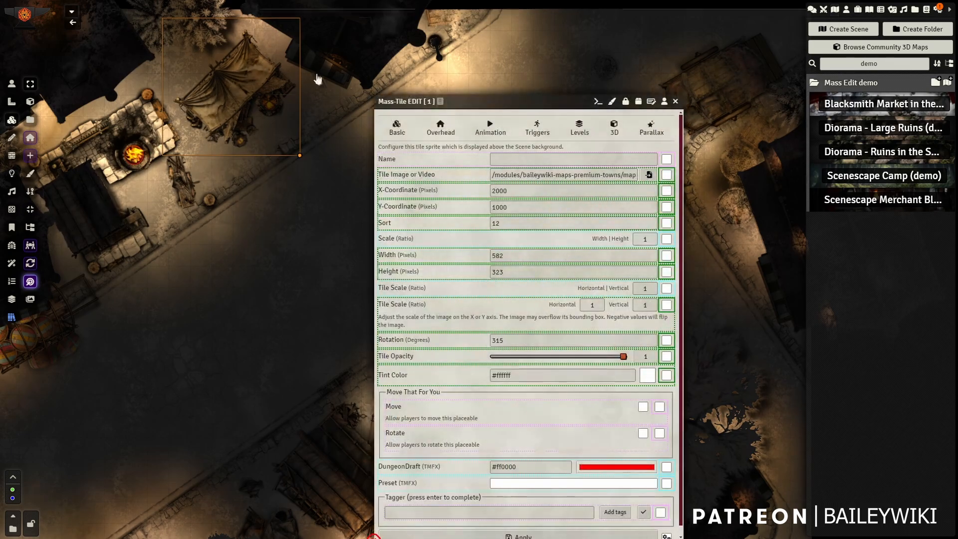
{"action": "left_click", "coordinate": [537, 131]}
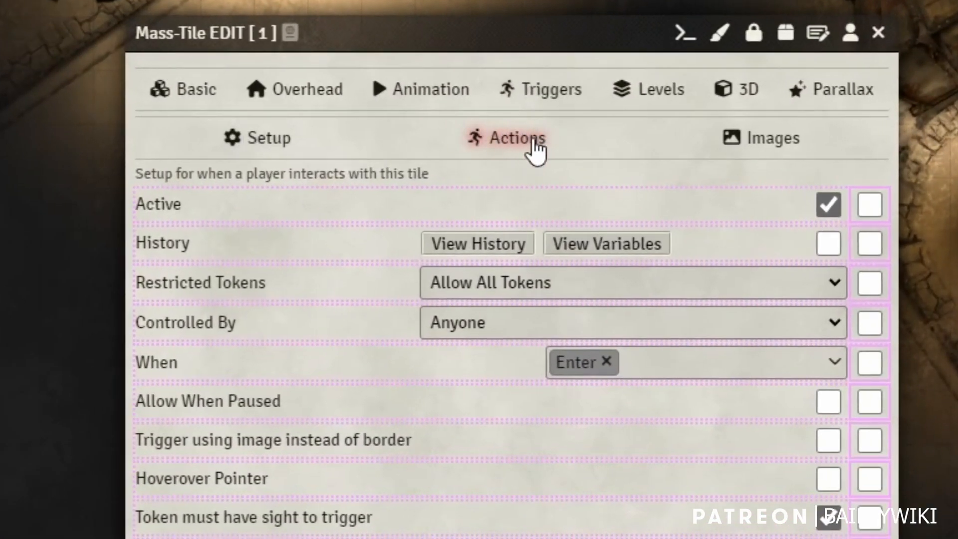
{"action": "left_click", "coordinate": [530, 142]}
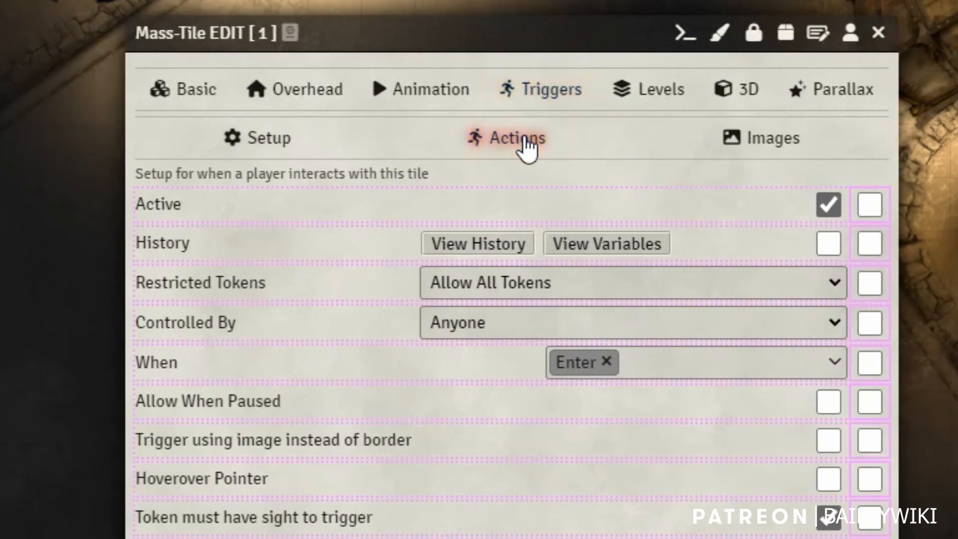
Include all Setup and Actions trigger fields of the canvas tent tile in the mass edit and copy the tile data.
{"action": "left_click", "coordinate": [256, 141]}
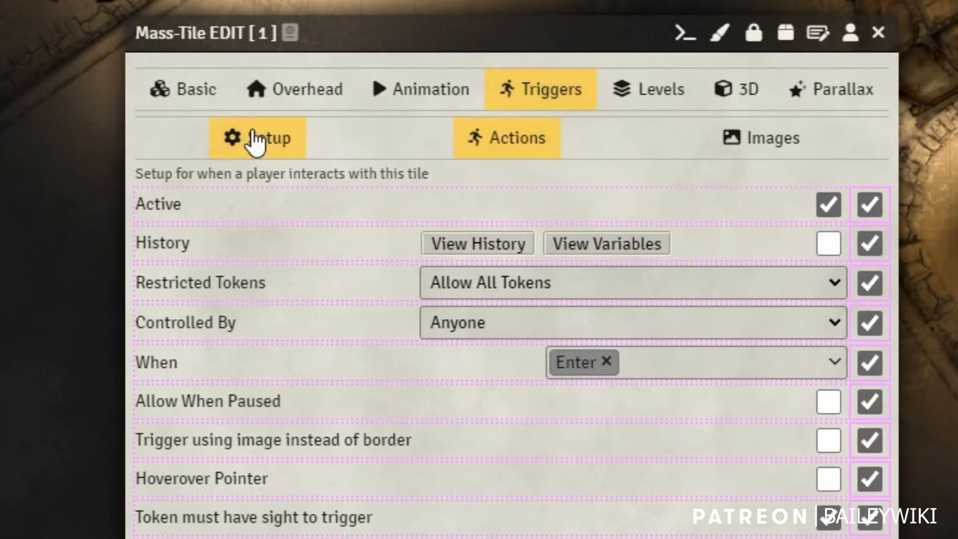
{"action": "left_click", "coordinate": [538, 146]}
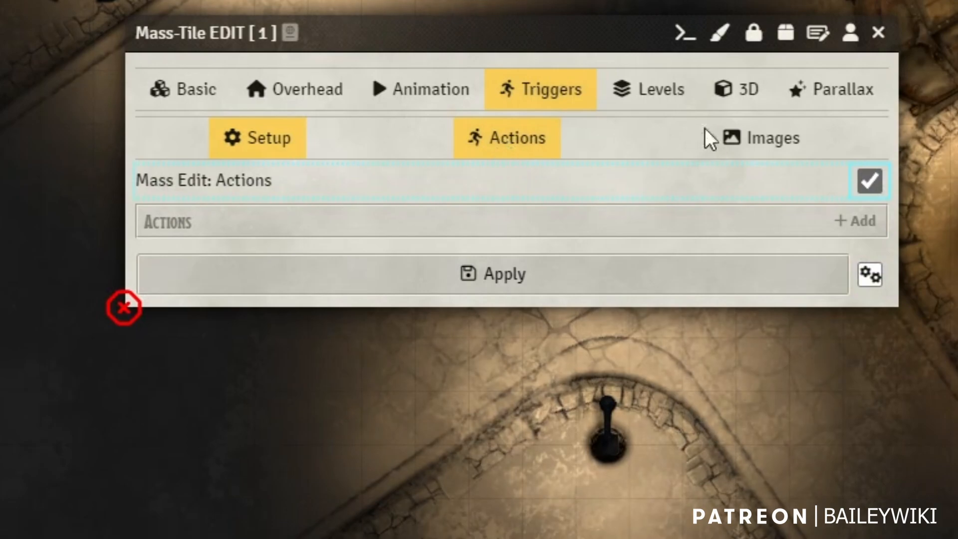
{"action": "left_click", "coordinate": [769, 140]}
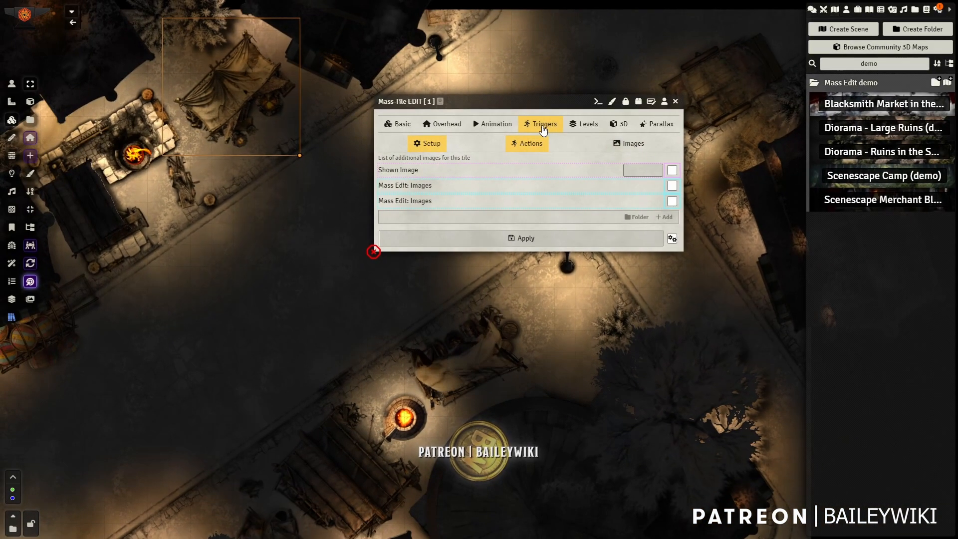
{"action": "key", "text": "ctrl+c"}
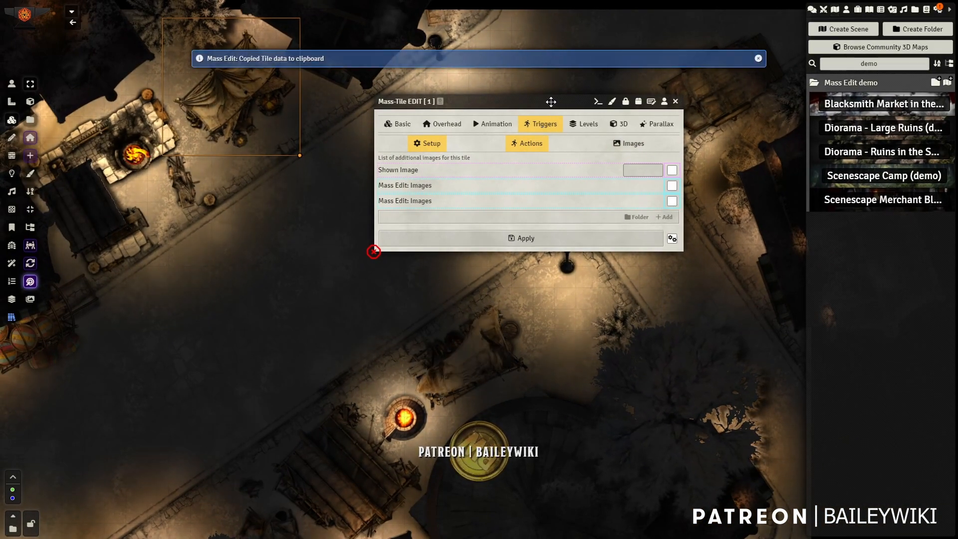
{"action": "left_click_drag", "start_coordinate": [551, 101], "coordinate": [562, 101]}
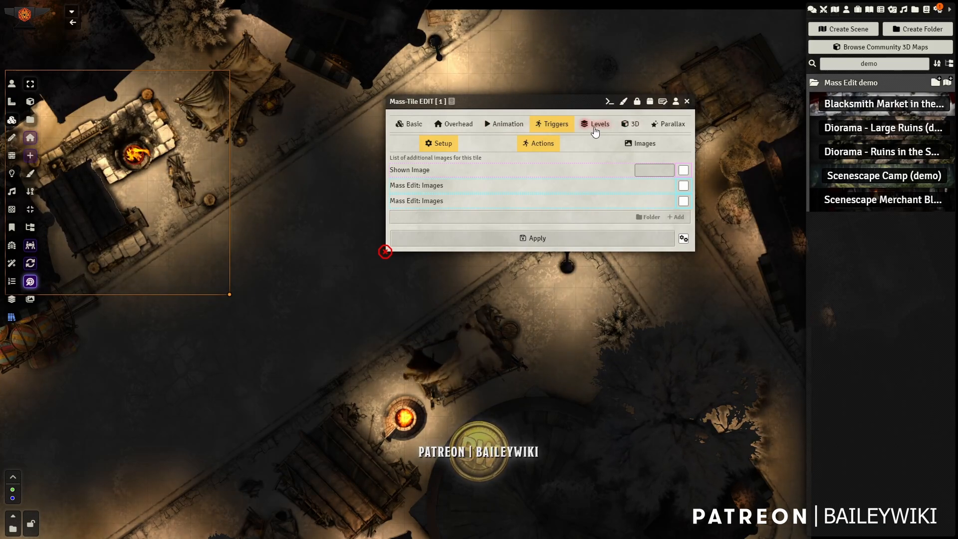
Inspect the copied trigger settings as JSON data with all of the text selected, and close Mass Edit.
{"action": "left_click", "coordinate": [663, 102]}
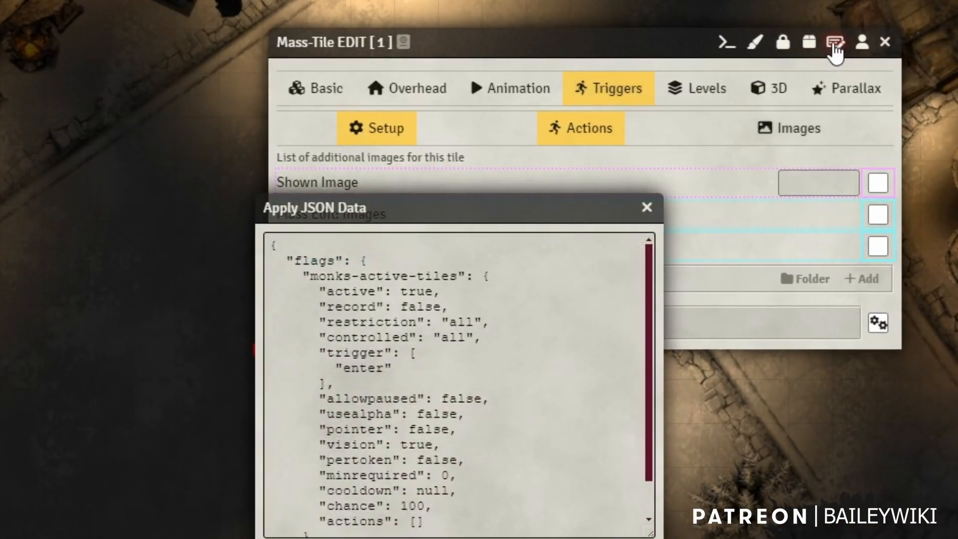
{"action": "left_click", "coordinate": [495, 318]}
{"action": "key", "text": "ctrl+a"}
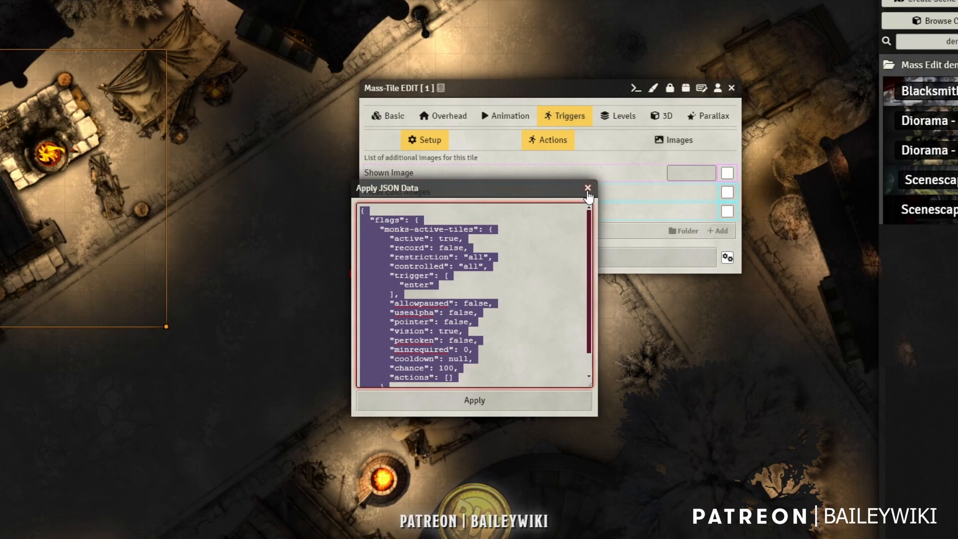
{"action": "left_click", "coordinate": [647, 209]}
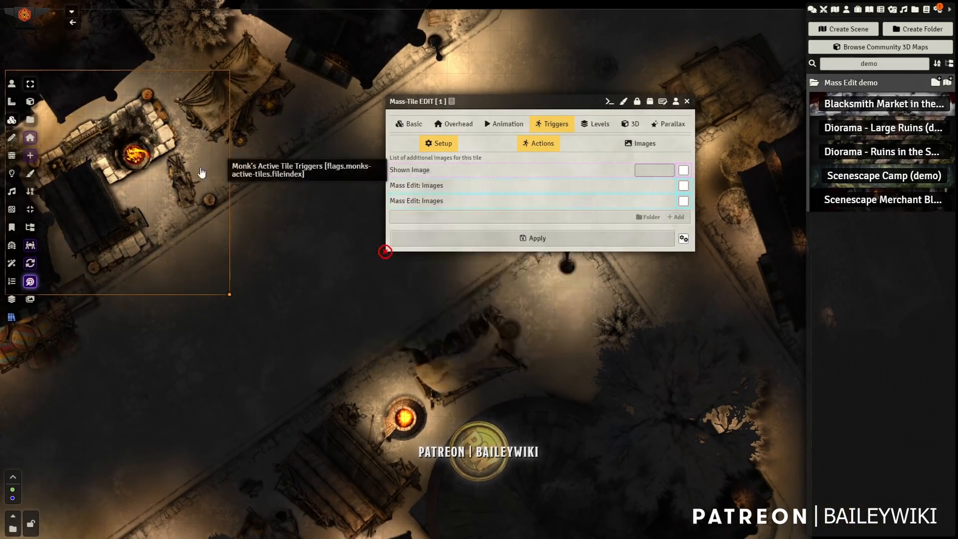
{"action": "key", "text": "Escape"}
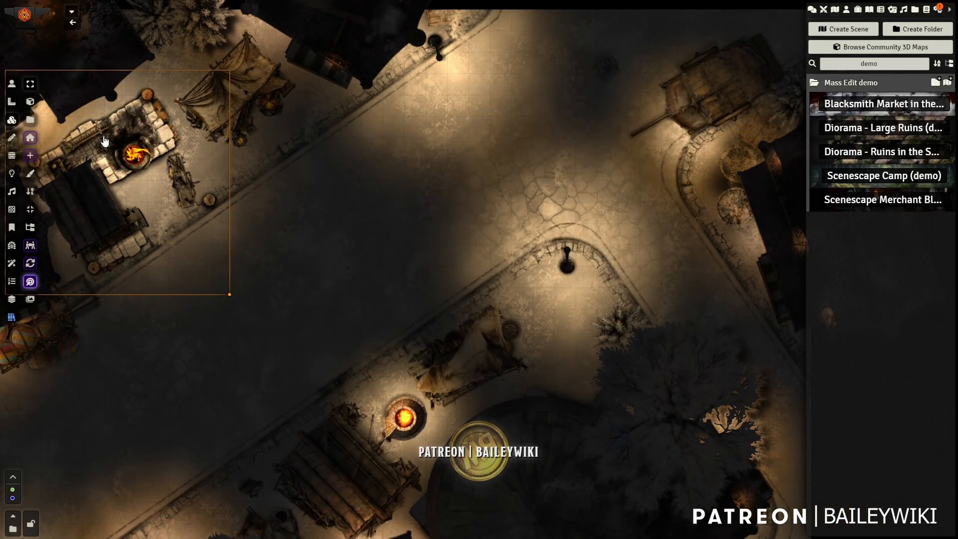
Open the forge tile in Mass Edit, paste the copied trigger settings as JSON data, and close the JSON window without applying.
{"action": "key", "text": "shift+e"}
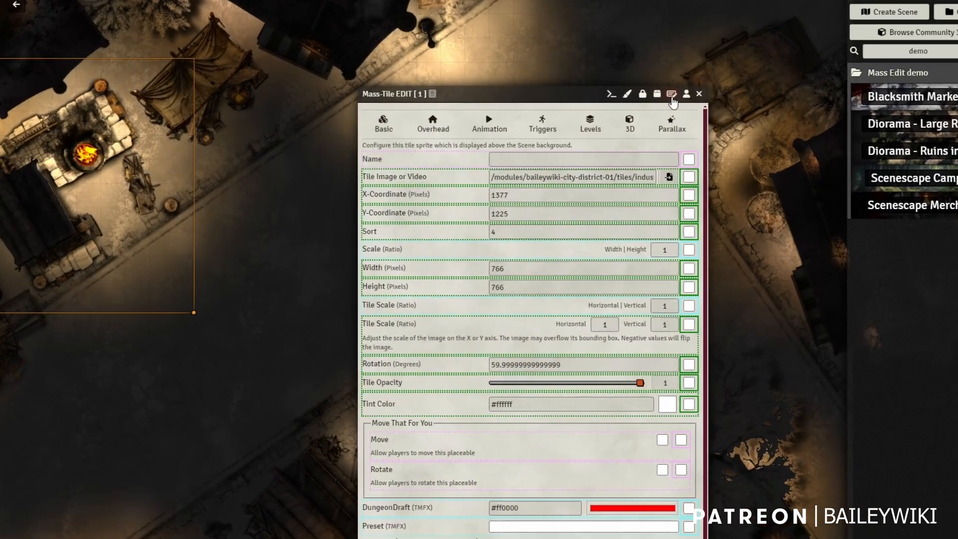
{"action": "left_click", "coordinate": [639, 103]}
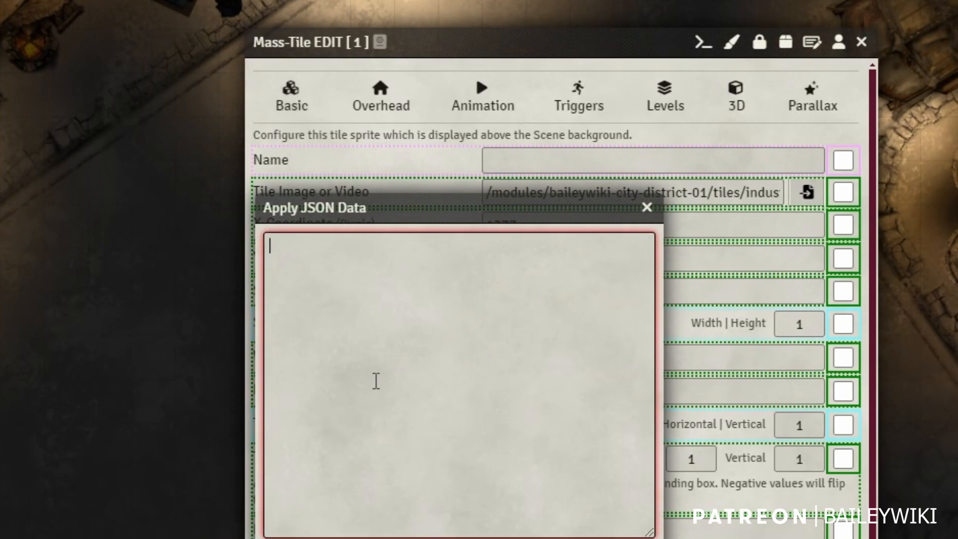
{"action": "key", "text": "ctrl+v"}
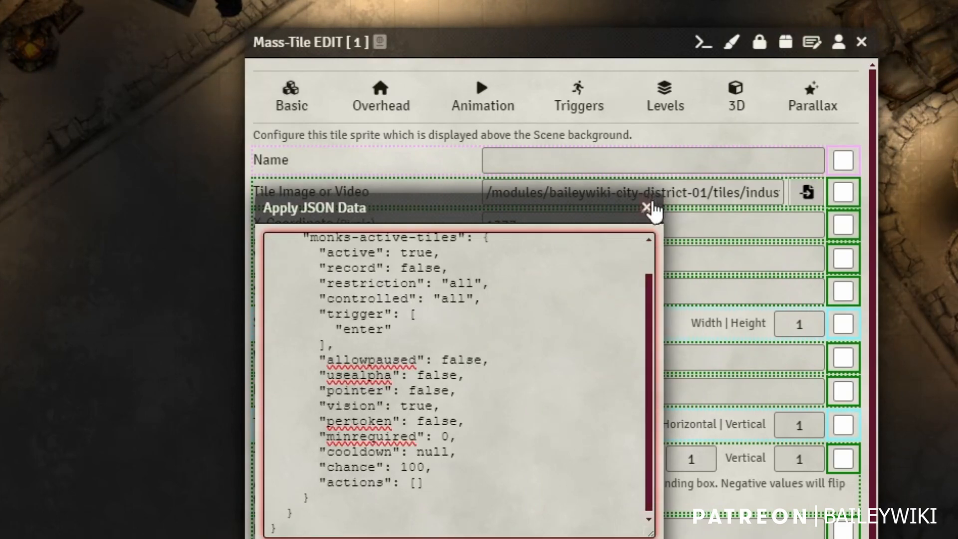
{"action": "left_click", "coordinate": [647, 207]}
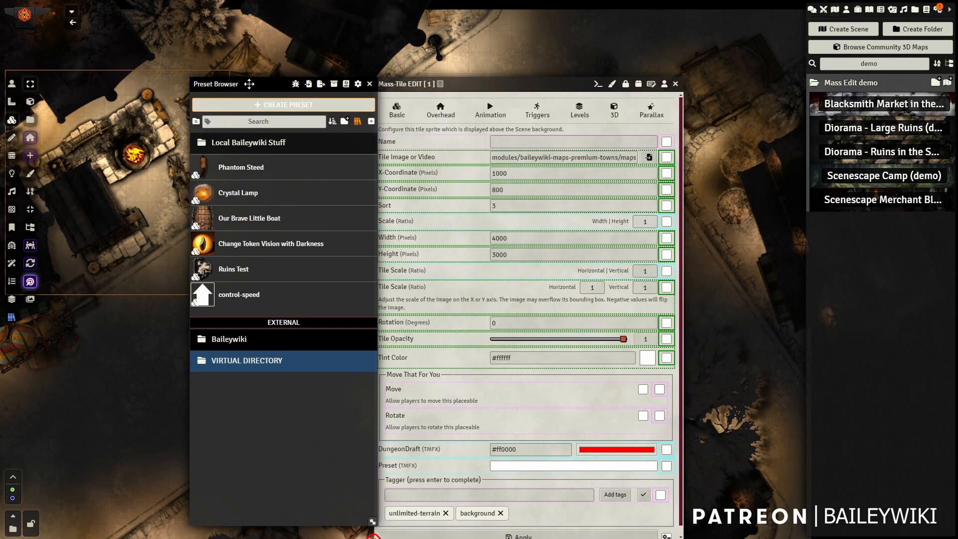
Try to create a preset from the selected tile in the Preset Browser and dismiss the Attach Linked prompt.
{"action": "left_click_drag", "start_coordinate": [249, 83], "coordinate": [337, 84]}
{"action": "left_click_drag", "start_coordinate": [142, 117], "coordinate": [387, 228]}
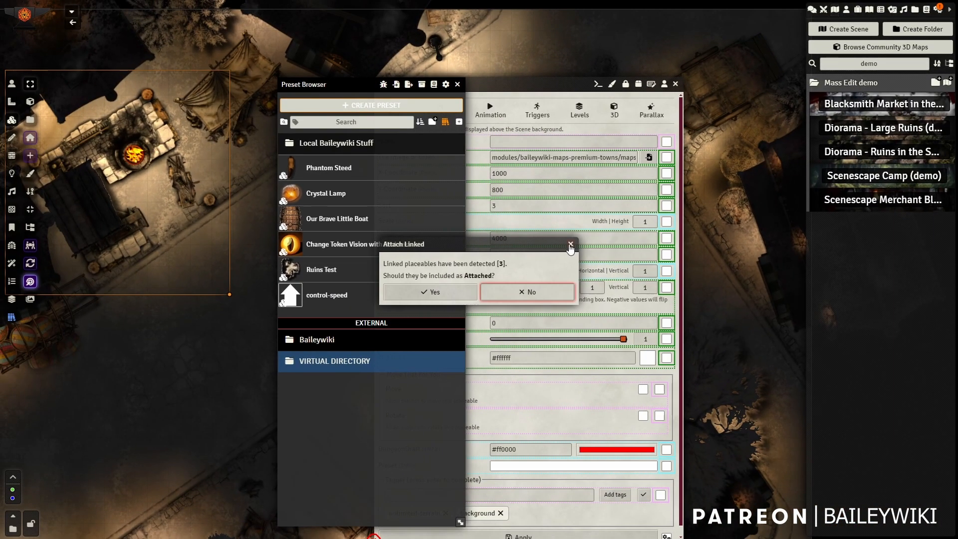
{"action": "left_click", "coordinate": [647, 334]}
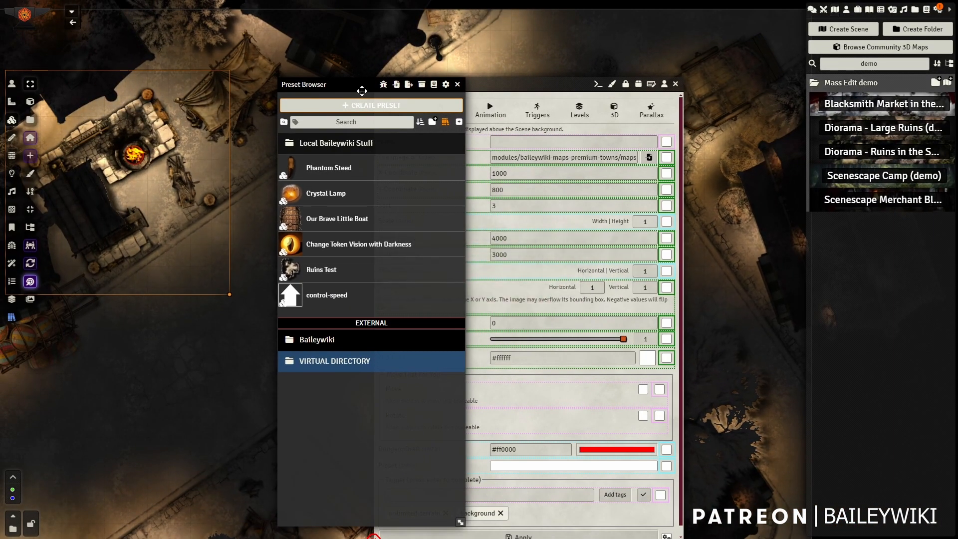
Try including all Overhead and Levels fields of the background tile in the mass edit, and close the edit without applying.
{"action": "left_click_drag", "start_coordinate": [362, 91], "coordinate": [230, 69]}
{"action": "left_click_drag", "start_coordinate": [560, 90], "coordinate": [532, 88]}
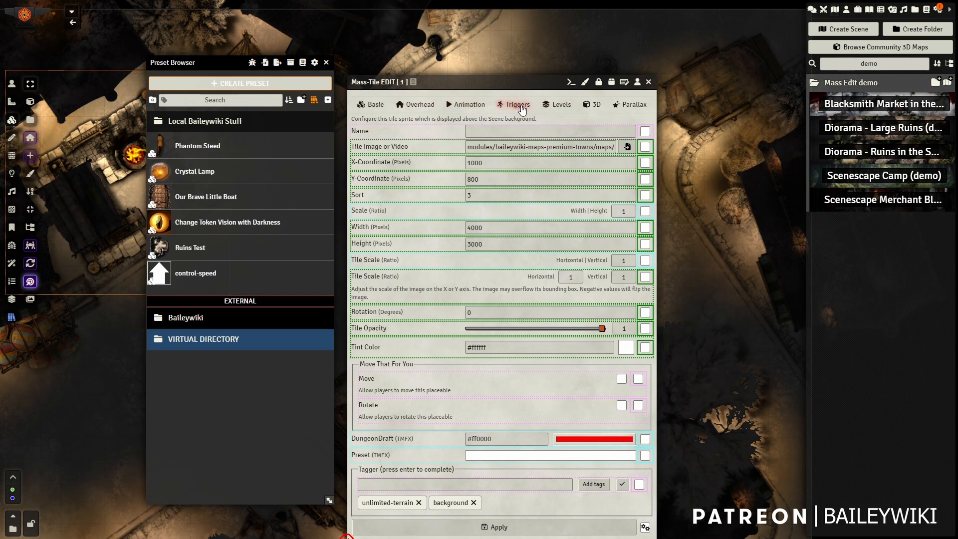
{"action": "left_click", "coordinate": [543, 106]}
{"action": "left_click", "coordinate": [416, 104]}
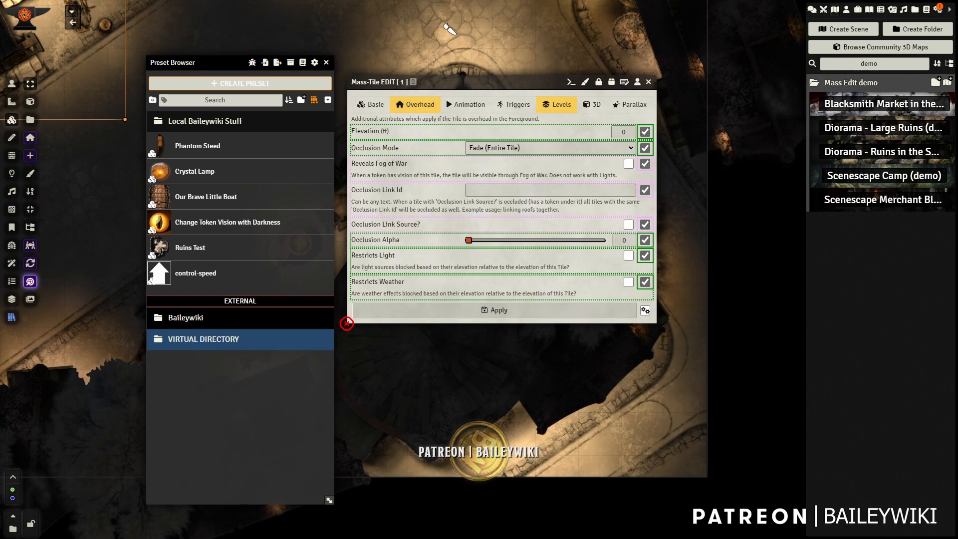
{"action": "left_click_drag", "start_coordinate": [447, 24], "coordinate": [439, 270]}
{"action": "left_click_drag", "start_coordinate": [71, 441], "coordinate": [246, 268]}
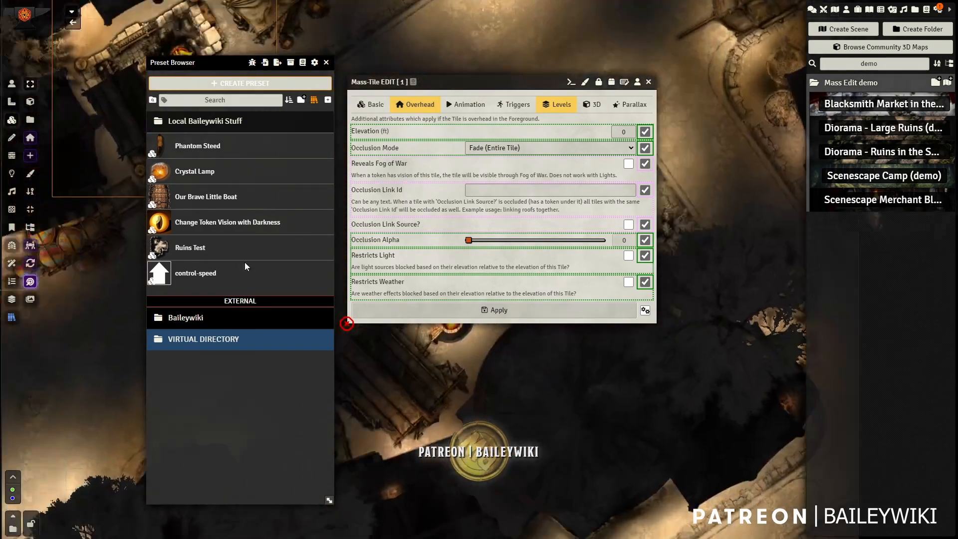
{"action": "right_click", "coordinate": [246, 269]}
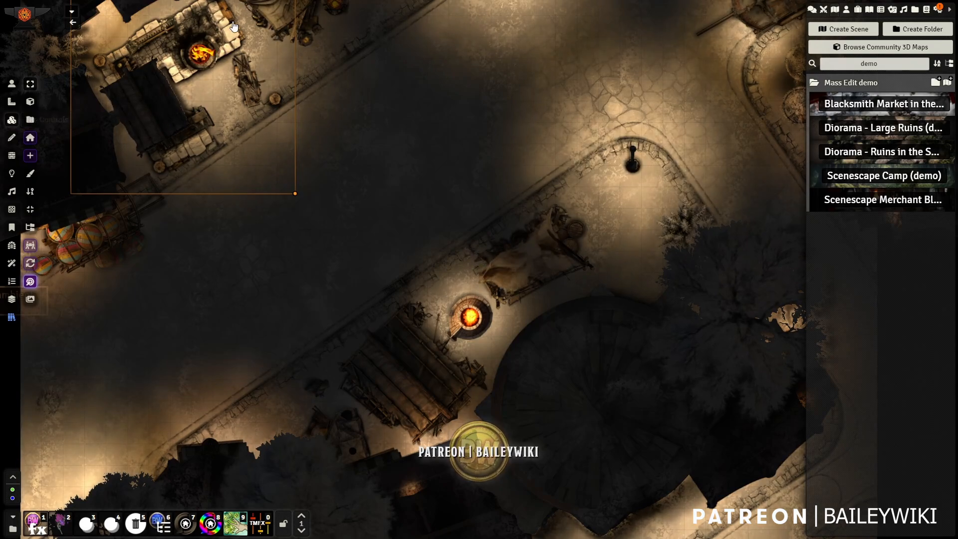
Open the canvas tent tile beside the street in Mass Edit and generate a randomization list for its Name with the Fantasy Name generator.
{"action": "left_click", "coordinate": [566, 226]}
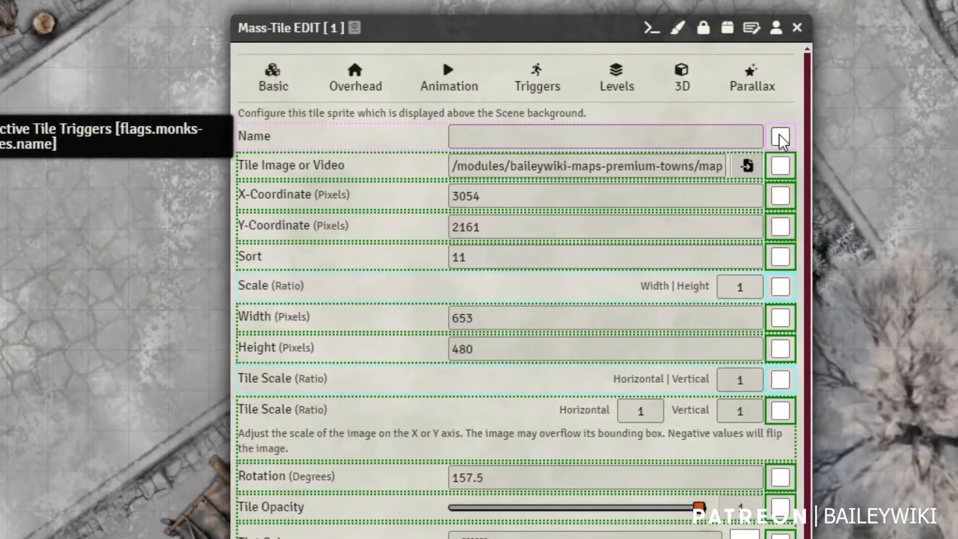
{"action": "right_click", "coordinate": [782, 141]}
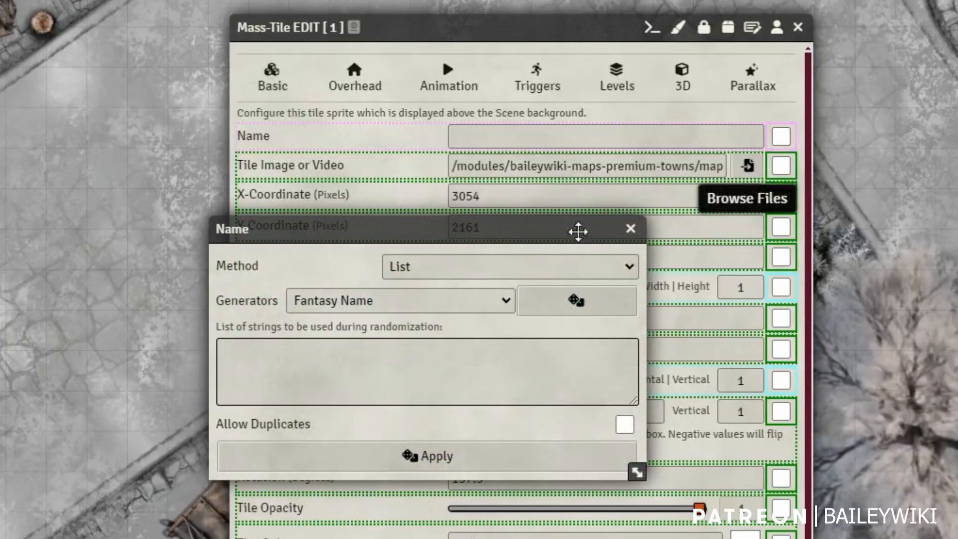
{"action": "left_click", "coordinate": [440, 270]}
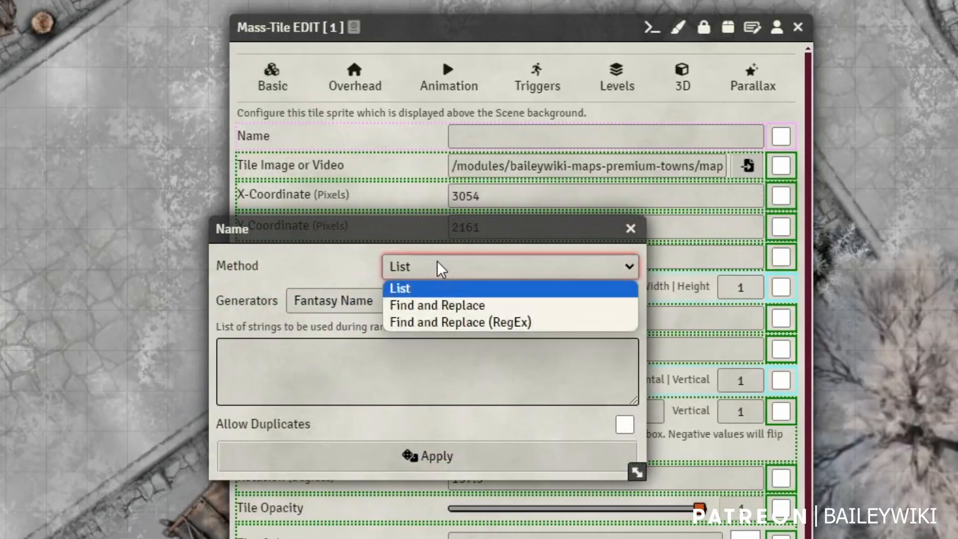
{"action": "left_click", "coordinate": [451, 286]}
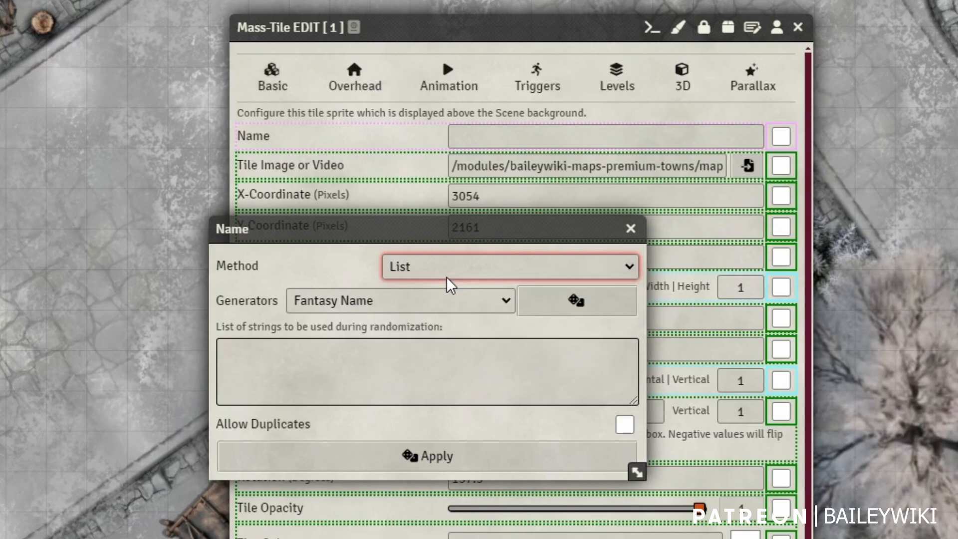
{"action": "left_click", "coordinate": [403, 308]}
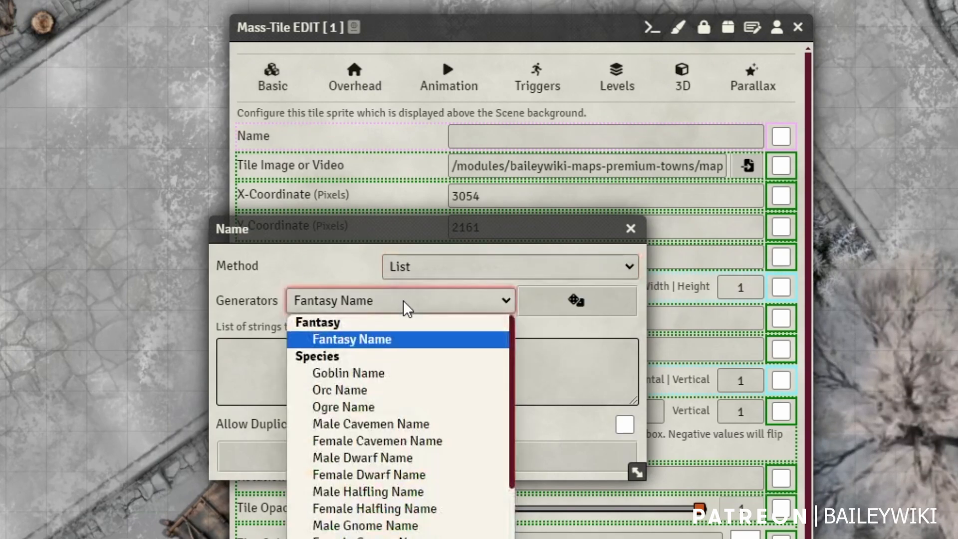
{"action": "left_click", "coordinate": [383, 341]}
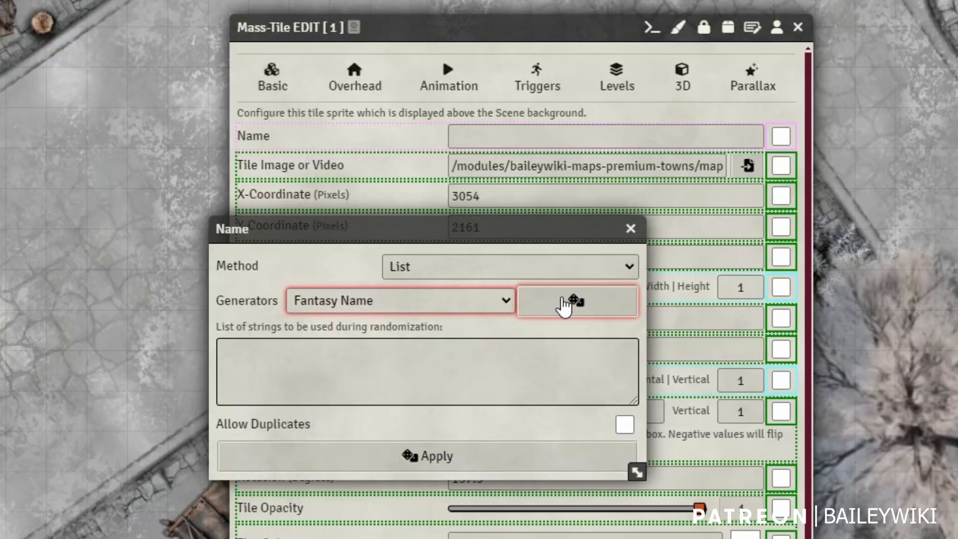
{"action": "left_click", "coordinate": [564, 306]}
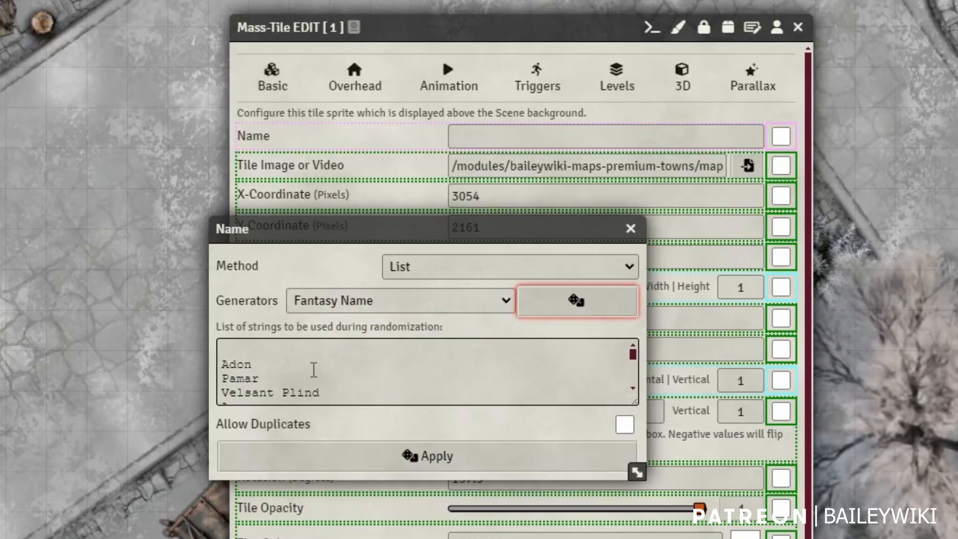
Enlarge the generated name list, look through the other name generators, and apply the Fantasy Name randomization.
{"action": "left_click_drag", "start_coordinate": [637, 471], "coordinate": [716, 537]}
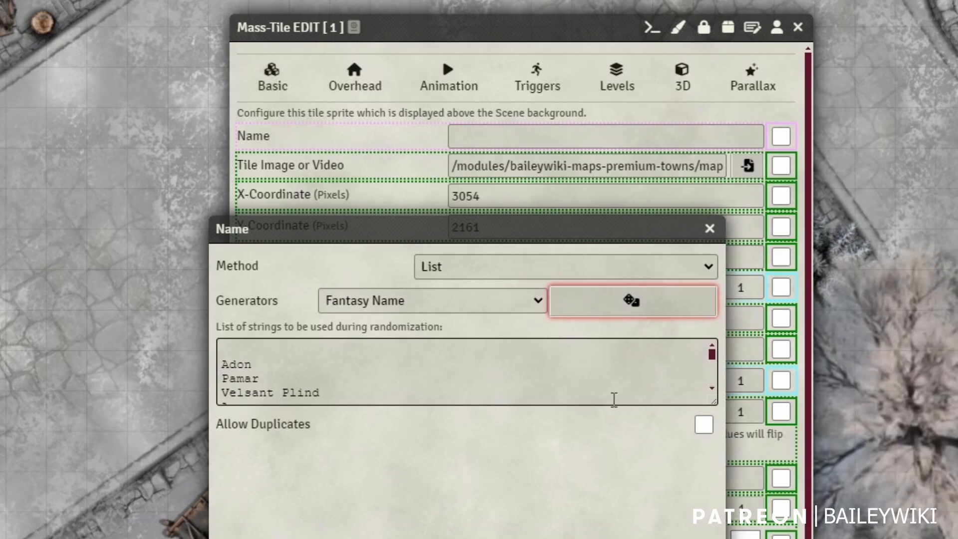
{"action": "left_click_drag", "start_coordinate": [711, 399], "coordinate": [724, 538]}
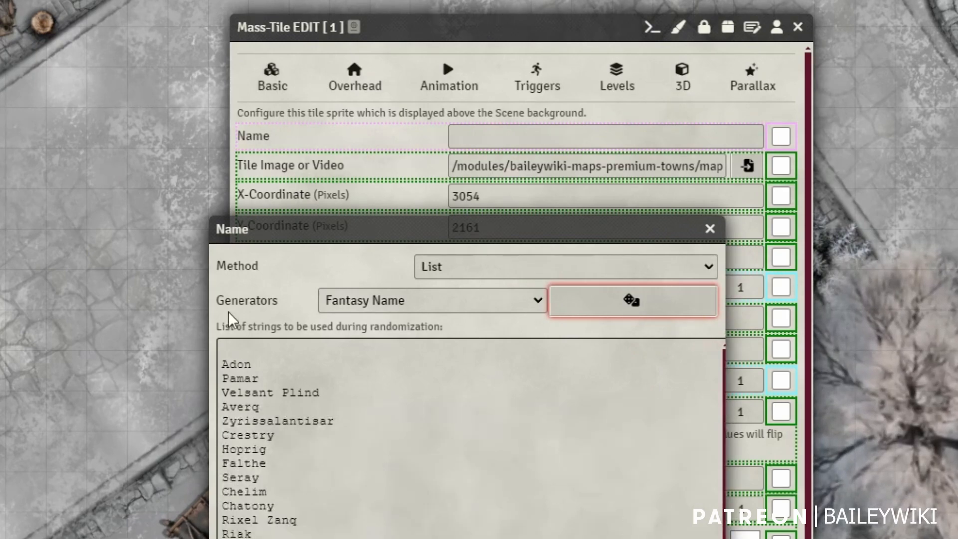
{"action": "left_click", "coordinate": [499, 299]}
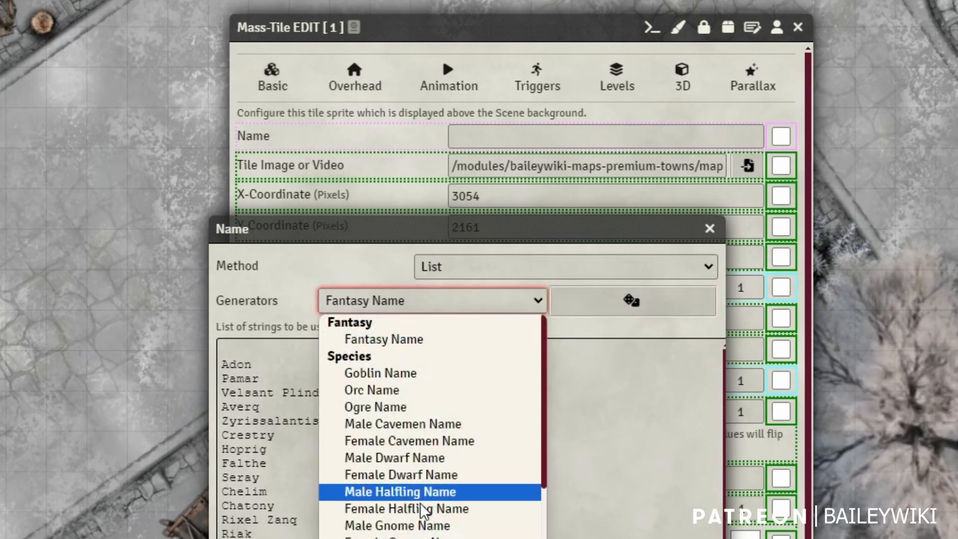
{"action": "scroll", "coordinate": [428, 513], "scroll_direction": "down", "scroll_amount": 3}
{"action": "scroll", "coordinate": [431, 429], "scroll_direction": "down", "scroll_amount": 3}
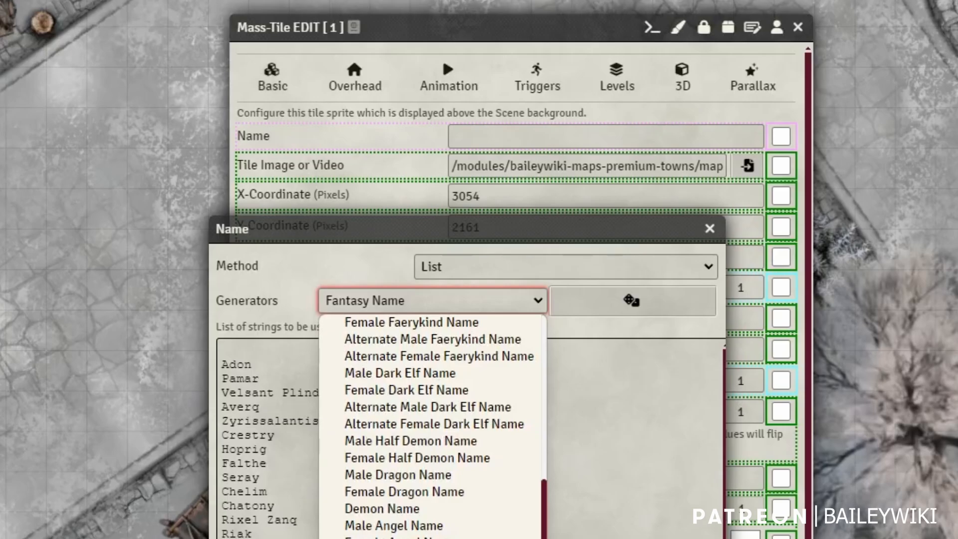
{"action": "left_click", "coordinate": [640, 394]}
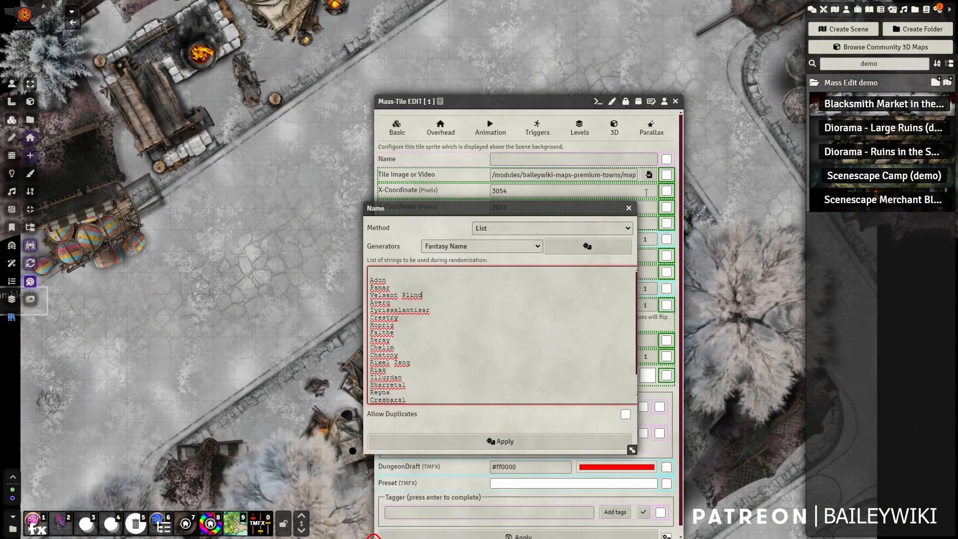
{"action": "left_click", "coordinate": [554, 442]}
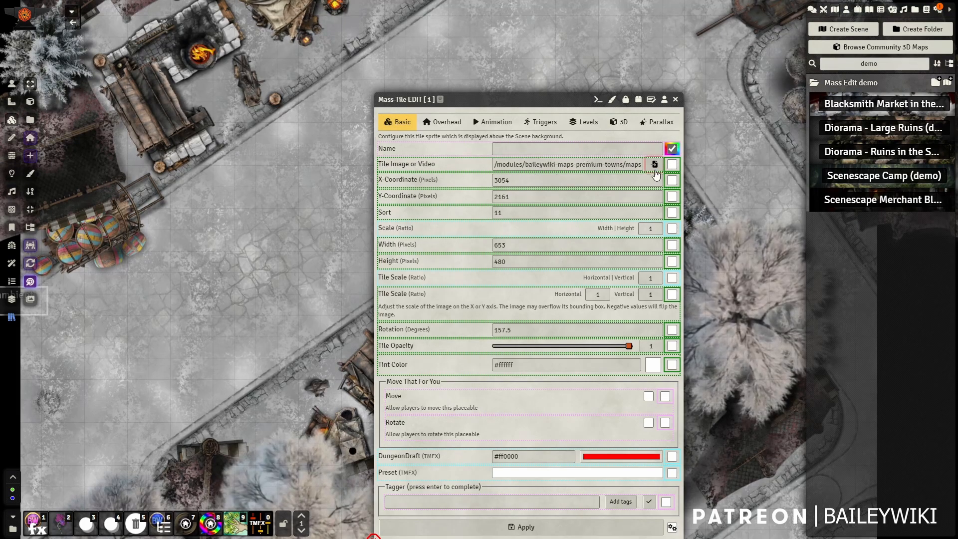
Open the image randomization for the tile's Tile Image or Video, examine its folder selection and Method options, and close it without applying.
{"action": "right_click", "coordinate": [672, 165]}
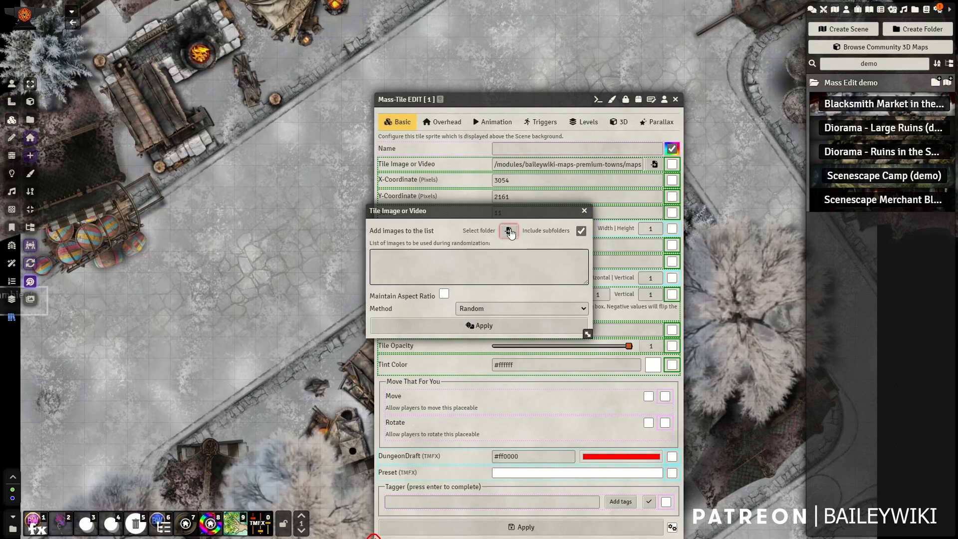
{"action": "left_click", "coordinate": [509, 231]}
{"action": "left_click", "coordinate": [673, 89]}
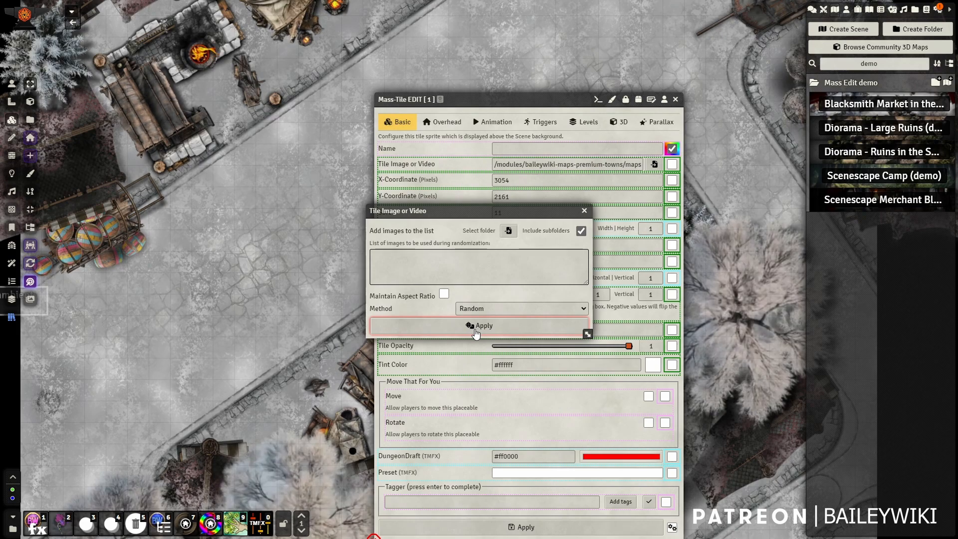
{"action": "left_click", "coordinate": [499, 312]}
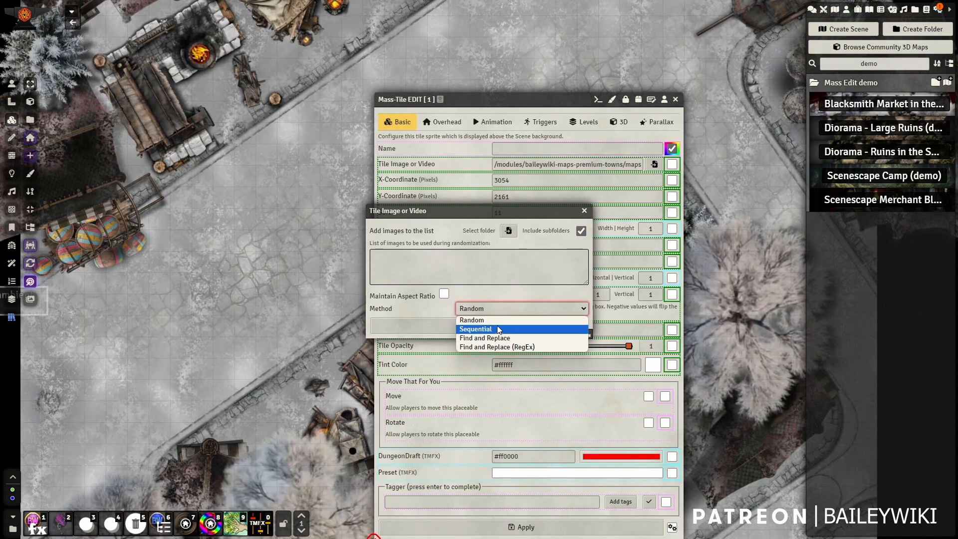
{"action": "left_click", "coordinate": [491, 250]}
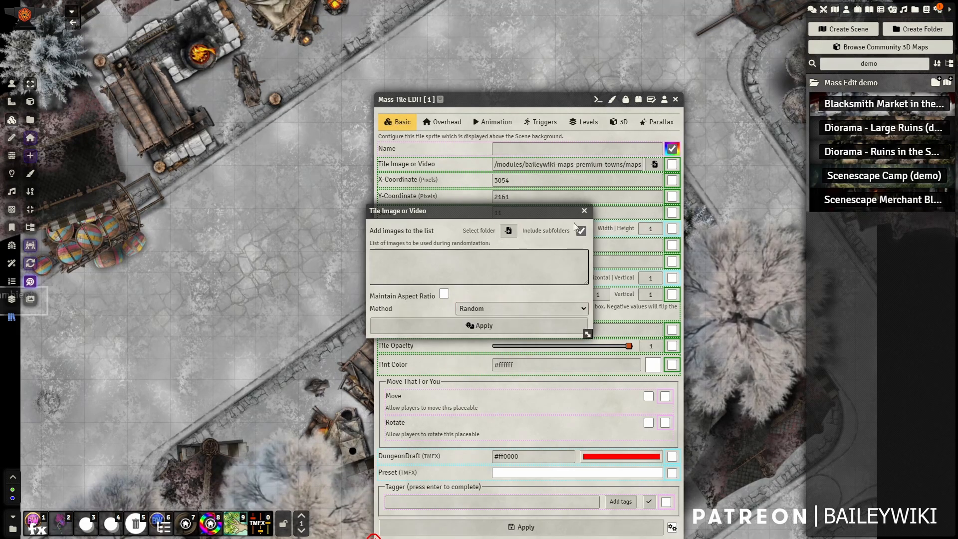
{"action": "left_click", "coordinate": [584, 211]}
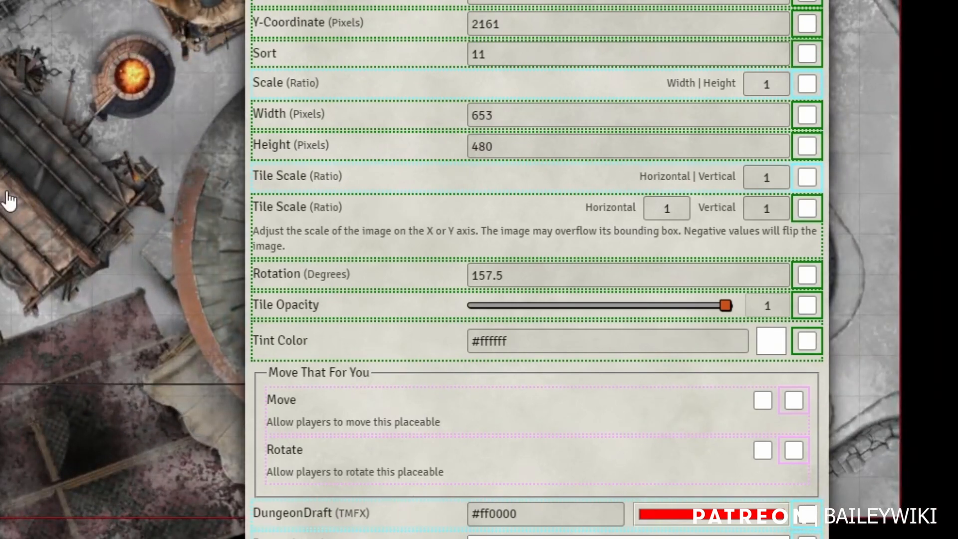
{"action": "left_click_drag", "start_coordinate": [5, 23], "coordinate": [0, 376]}
{"action": "scroll", "coordinate": [4, 14], "scroll_direction": "down", "scroll_amount": 4}
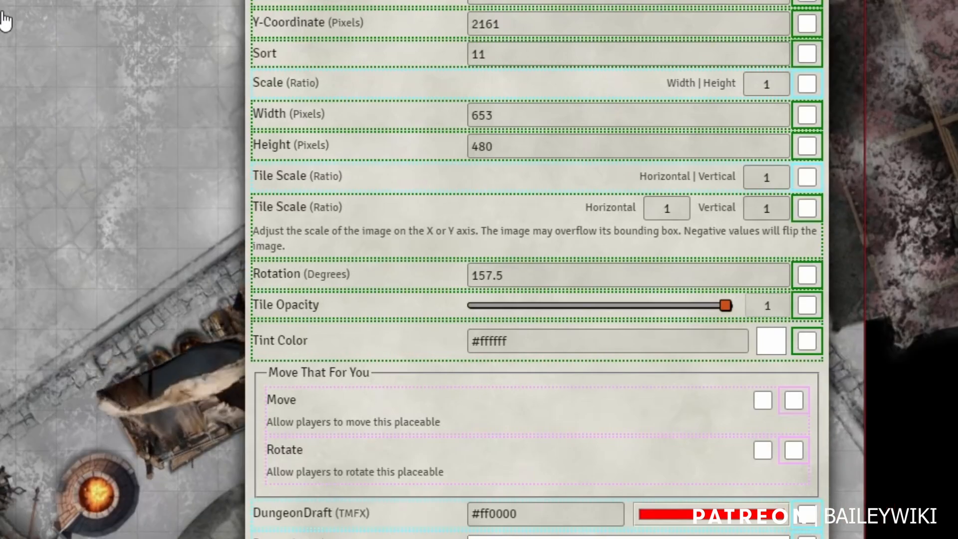
{"action": "left_click_drag", "start_coordinate": [0, 82], "coordinate": [4, 14]}
{"action": "left_click_drag", "start_coordinate": [0, 158], "coordinate": [93, 46]}
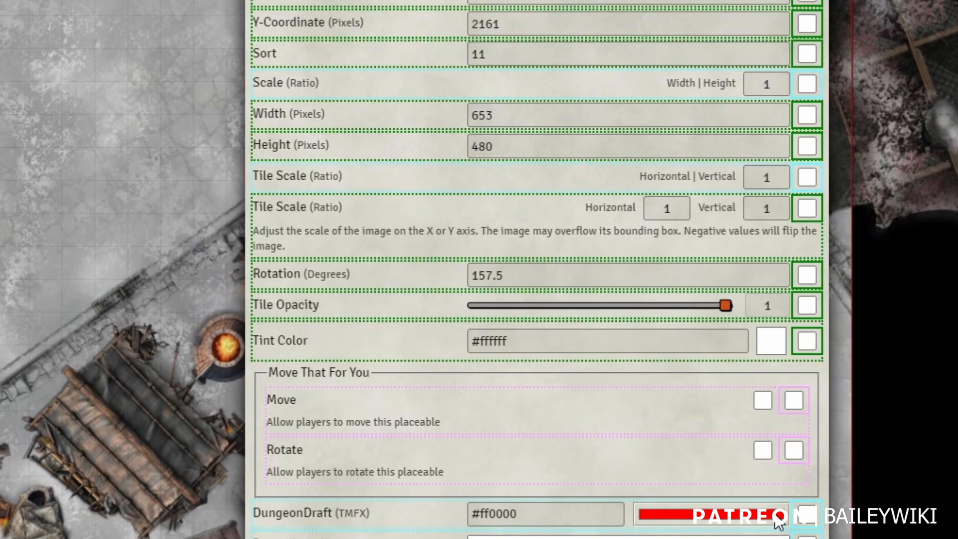
Open the color range randomization for DungeonDraft (TMFX) and set its Space to sRGB.
{"action": "left_click", "coordinate": [806, 519]}
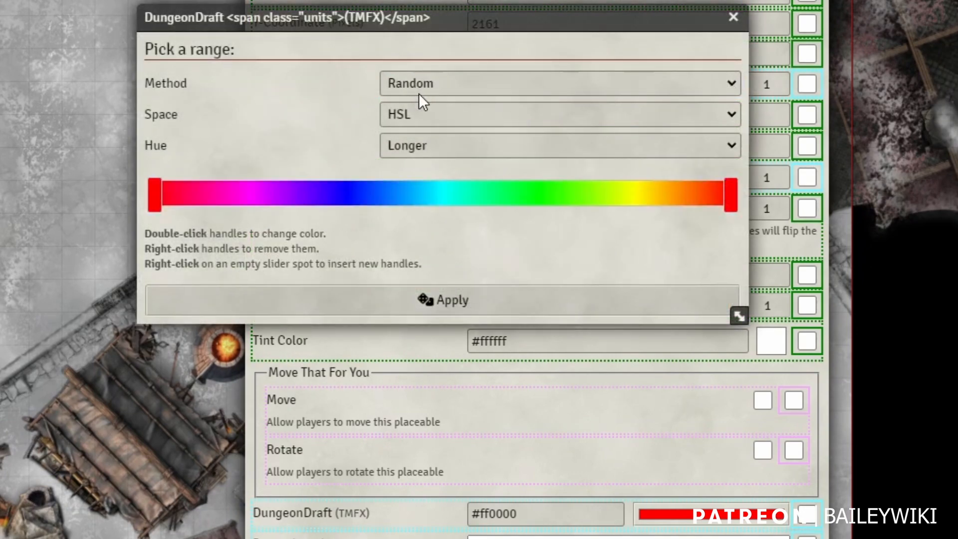
{"action": "left_click", "coordinate": [473, 74]}
{"action": "left_click", "coordinate": [473, 74]}
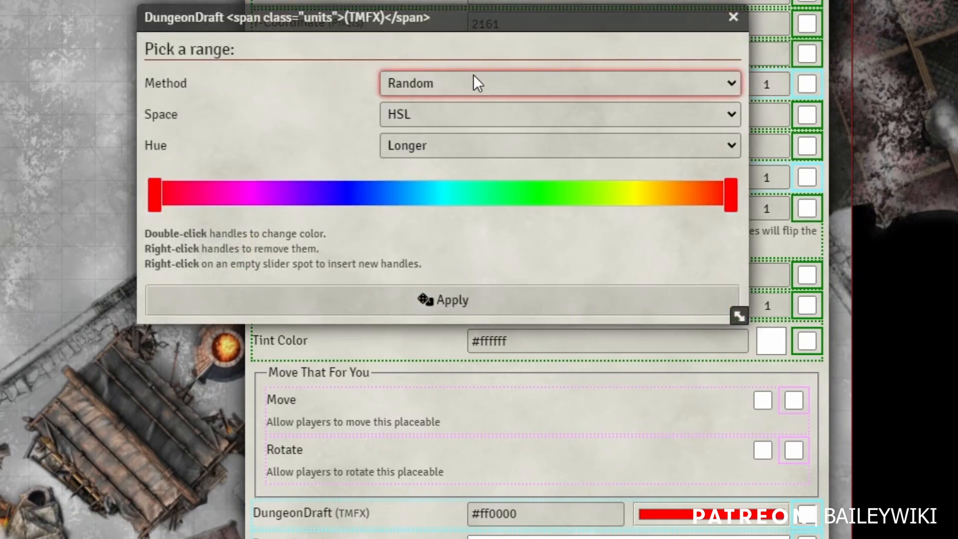
{"action": "left_click", "coordinate": [468, 120]}
{"action": "left_click", "coordinate": [473, 165]}
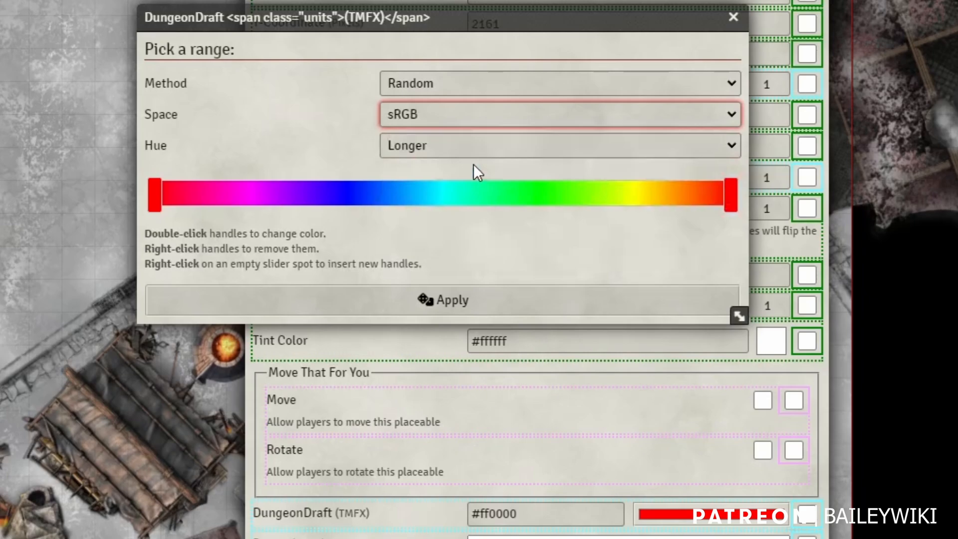
Try adding three handles to the color range, with the last one set to RGB 95, 43, 43, and close the range without applying.
{"action": "right_click", "coordinate": [517, 194]}
{"action": "double_click", "coordinate": [518, 193]}
{"action": "right_click", "coordinate": [614, 194]}
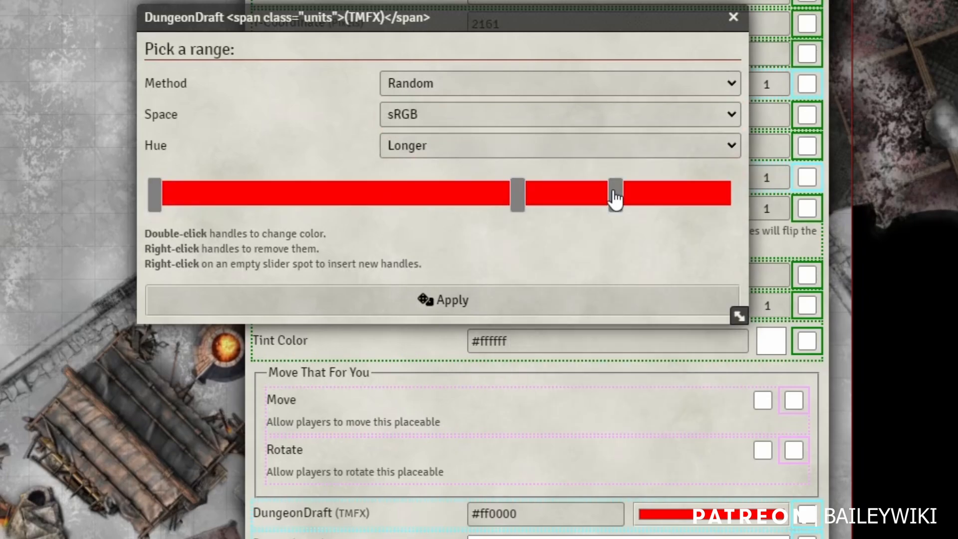
{"action": "right_click", "coordinate": [701, 196]}
{"action": "double_click", "coordinate": [703, 196]}
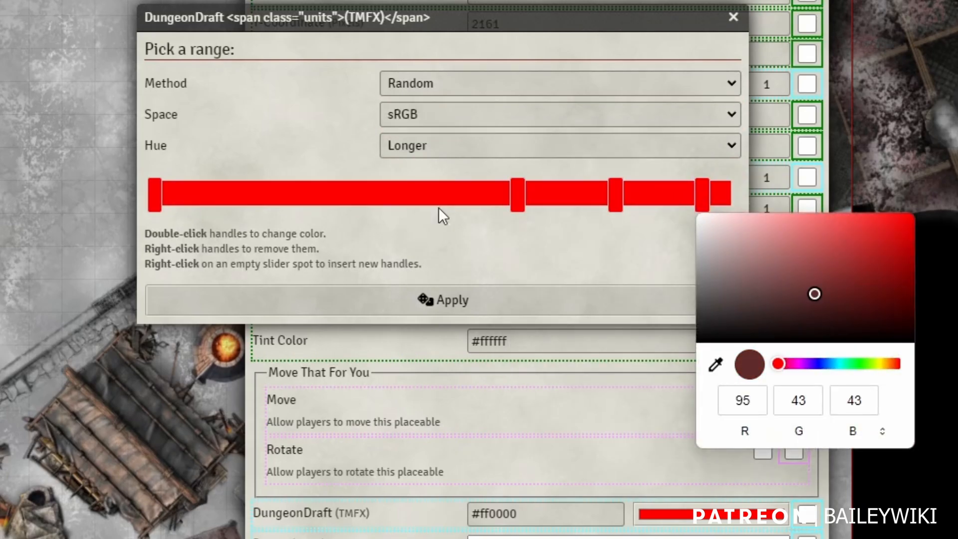
{"action": "left_click", "coordinate": [438, 214]}
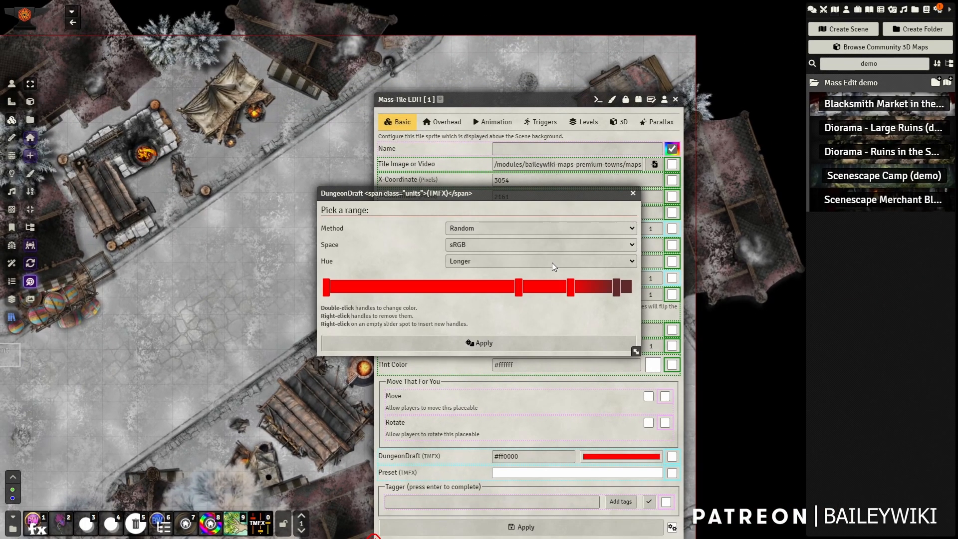
{"action": "left_click", "coordinate": [580, 148]}
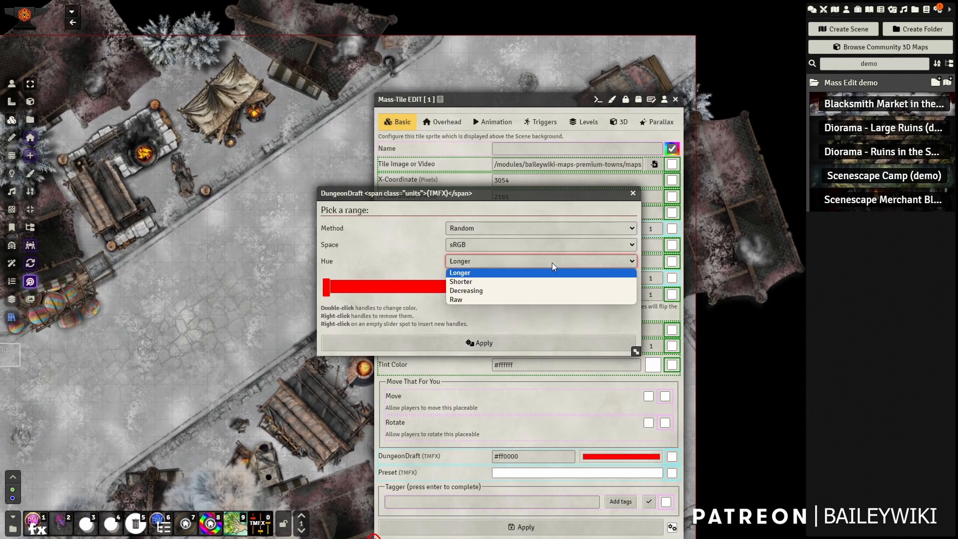
{"action": "left_click", "coordinate": [633, 193]}
{"action": "left_click", "coordinate": [634, 194]}
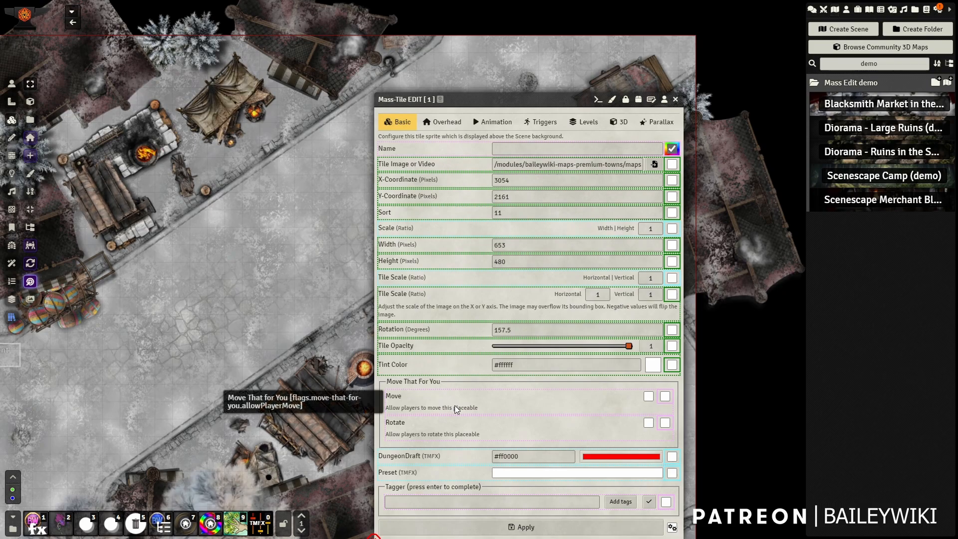
Clear the Name randomization and enter _demo in the Name field's green modifier mode.
{"action": "left_click", "coordinate": [548, 150]}
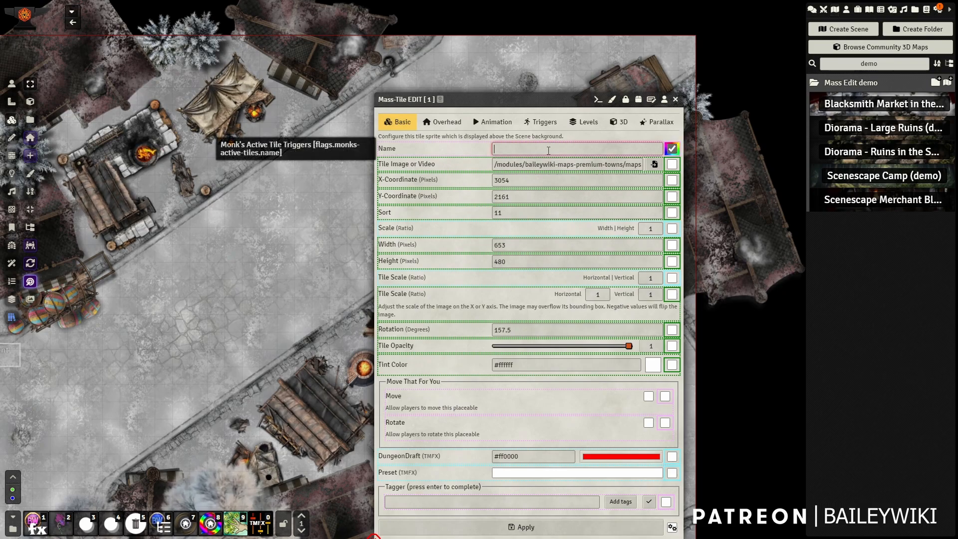
{"action": "left_click", "coordinate": [671, 153]}
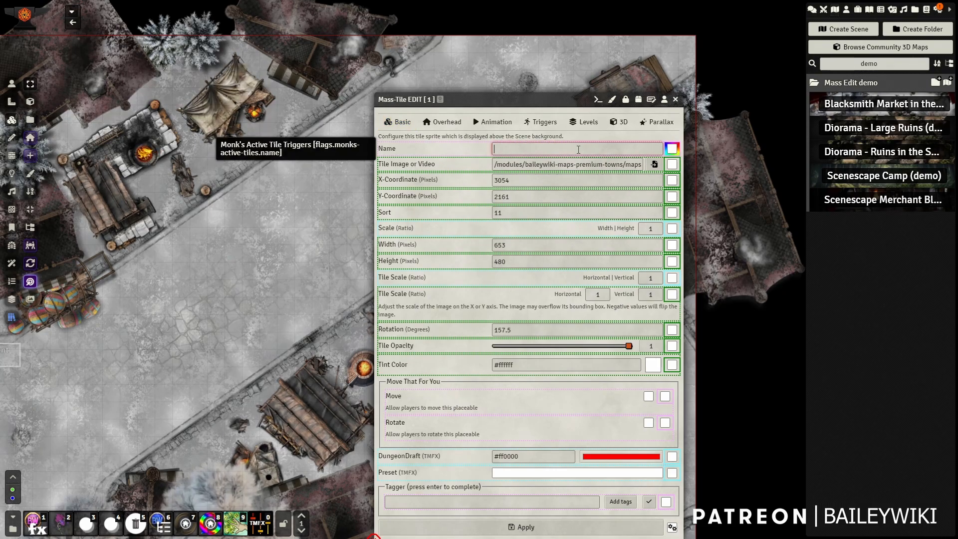
{"action": "right_click", "coordinate": [513, 148]}
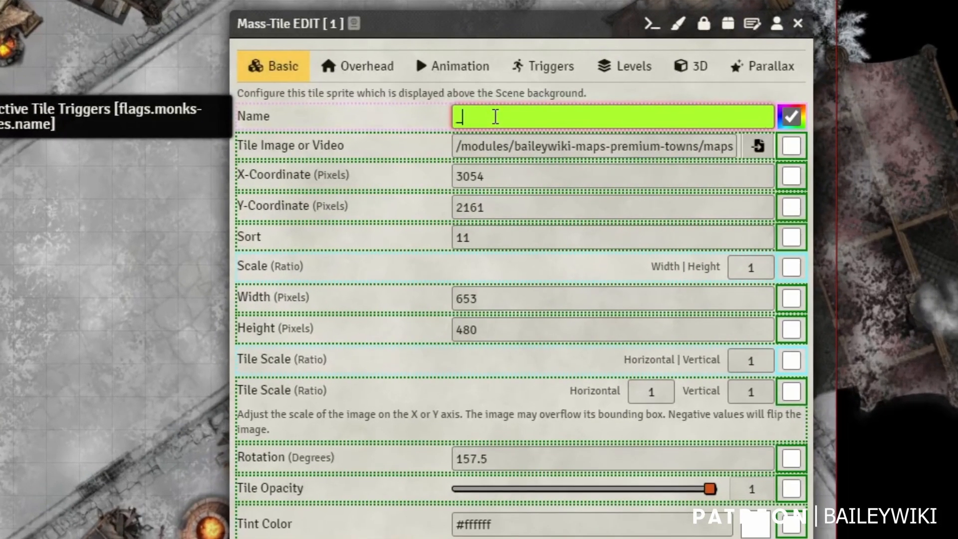
{"action": "type", "text": "demo"}
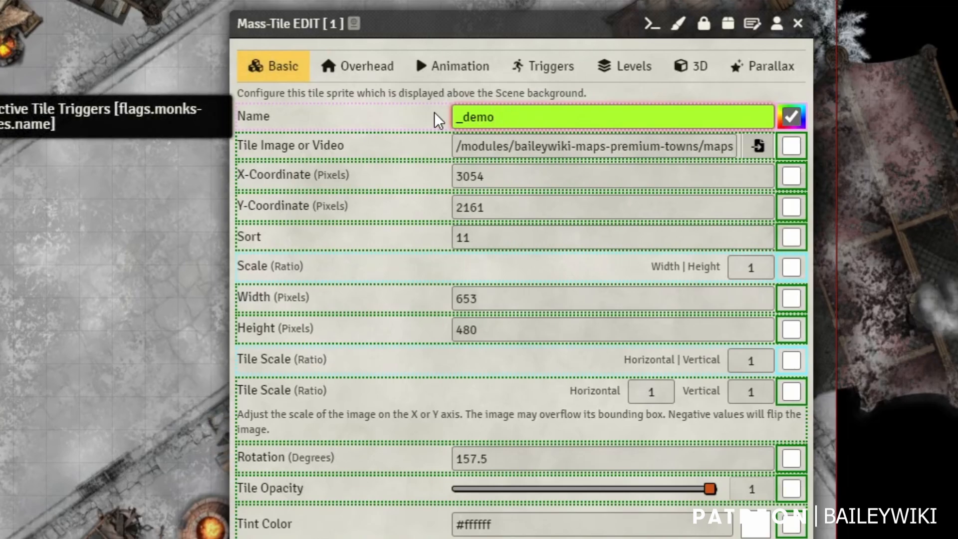
Try the prefixes >> and << in front of _demo in the Name field, and remove them again.
{"action": "key", "text": "Home"}
{"action": "type", "text": ">"}
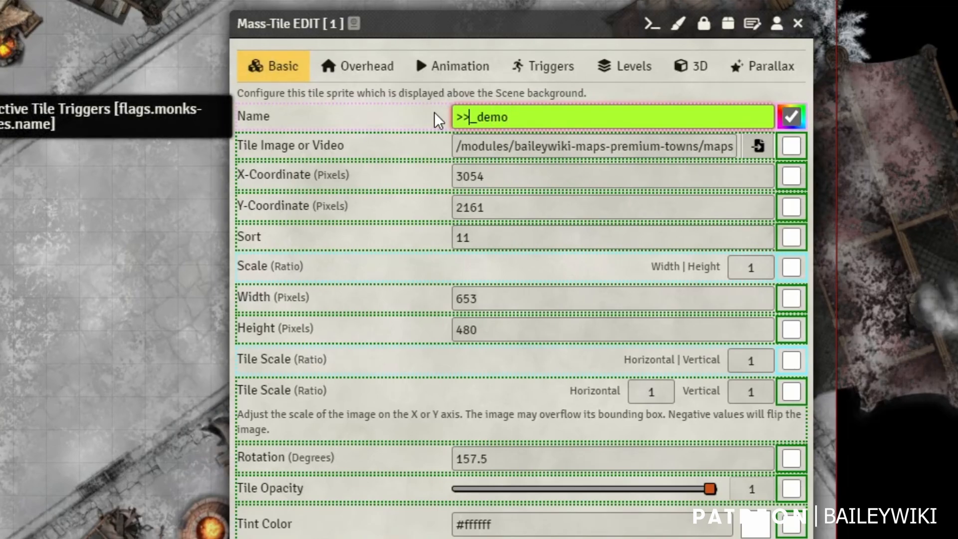
{"action": "key", "text": "BackSpace"}
{"action": "type", "text": "<<"}
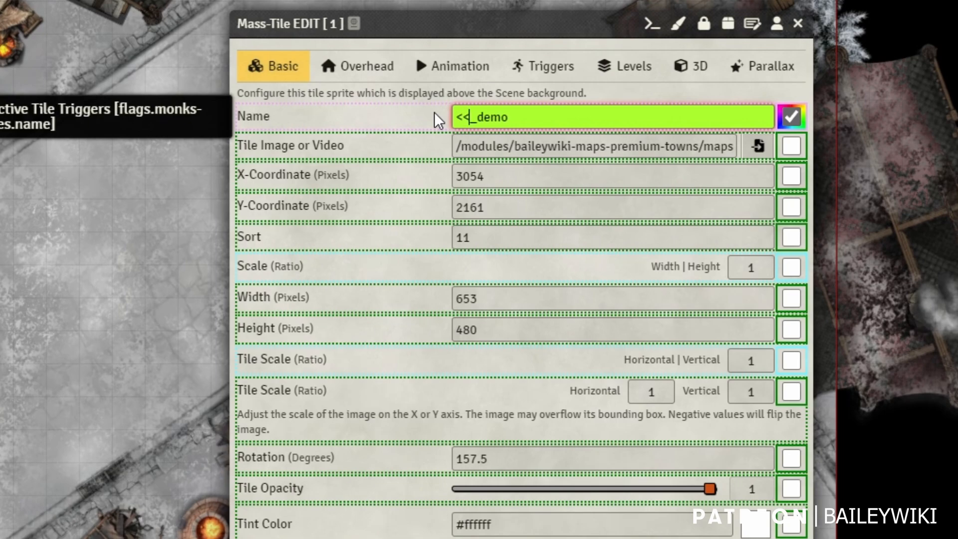
{"action": "key", "text": "BackSpace"}
{"action": "key", "text": "BackSpace"}
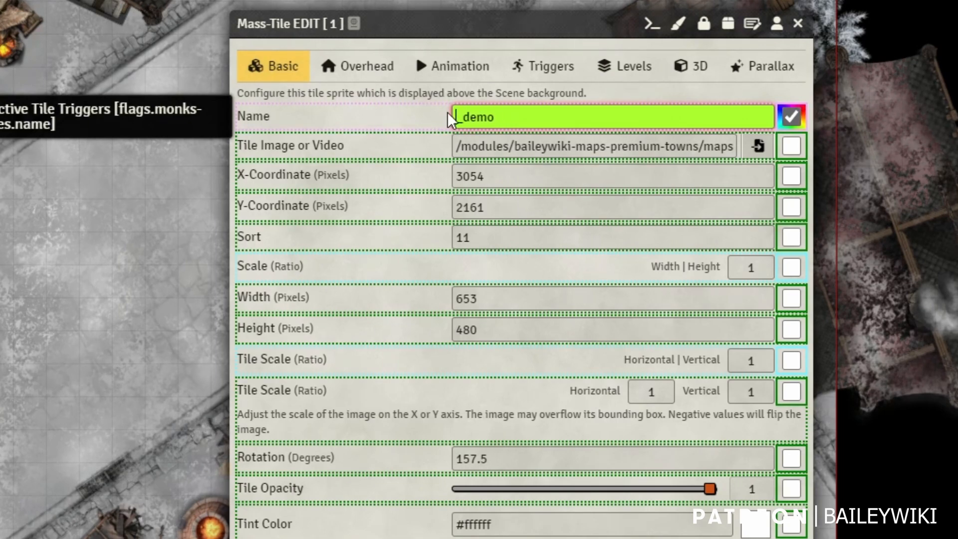
Empty the Name field, switch off its green modifier mode, and close the tile mass edit without applying.
{"action": "double_click", "coordinate": [516, 115]}
{"action": "key", "text": "BackSpace"}
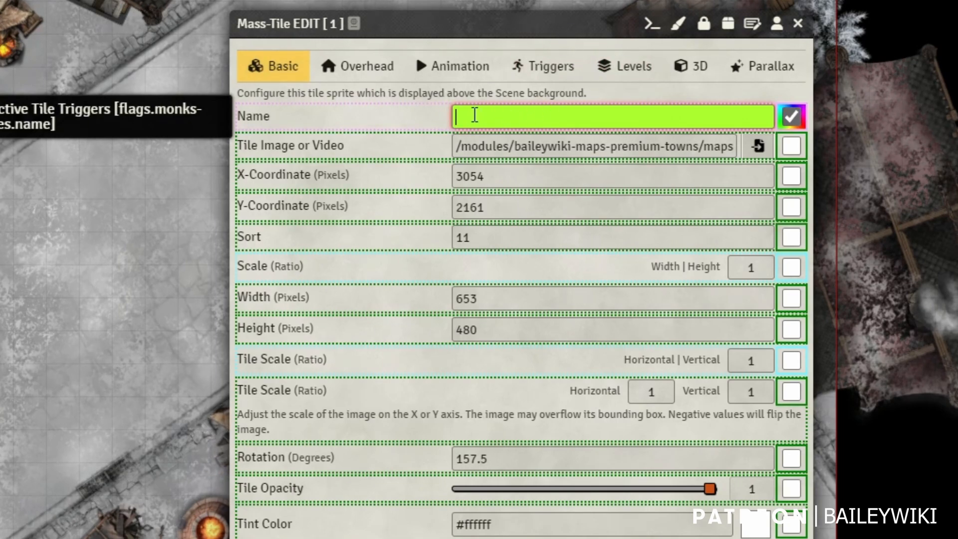
{"action": "right_click", "coordinate": [522, 115]}
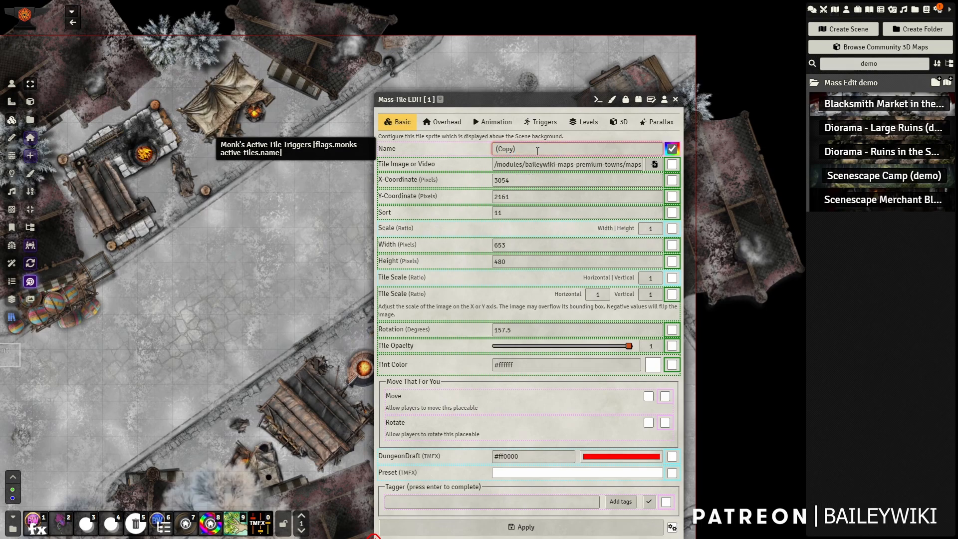
{"action": "left_click", "coordinate": [675, 99]}
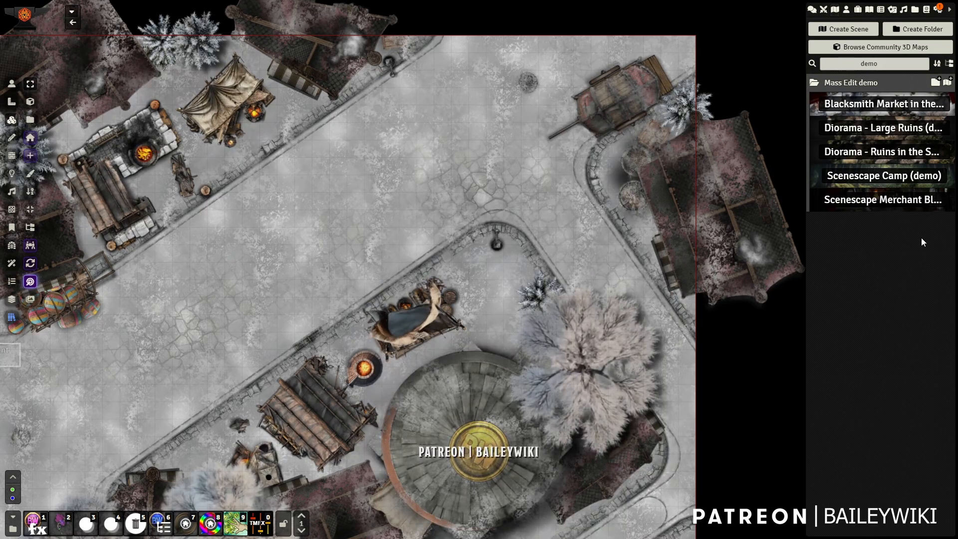
Place a Test with Vision token on the snowy street with the Test Vision Spawner brush, and exit the brush.
{"action": "left_click", "coordinate": [63, 525]}
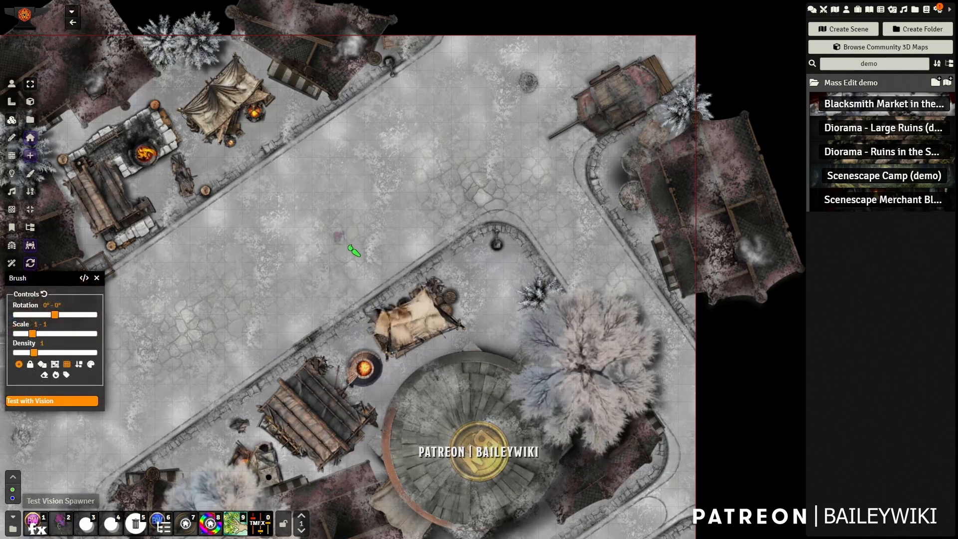
{"action": "left_click", "coordinate": [336, 238]}
{"action": "scroll", "coordinate": [322, 262], "scroll_direction": "down", "scroll_amount": 1}
{"action": "key", "text": "Escape"}
{"action": "scroll", "coordinate": [318, 269], "scroll_direction": "up", "scroll_amount": 10}
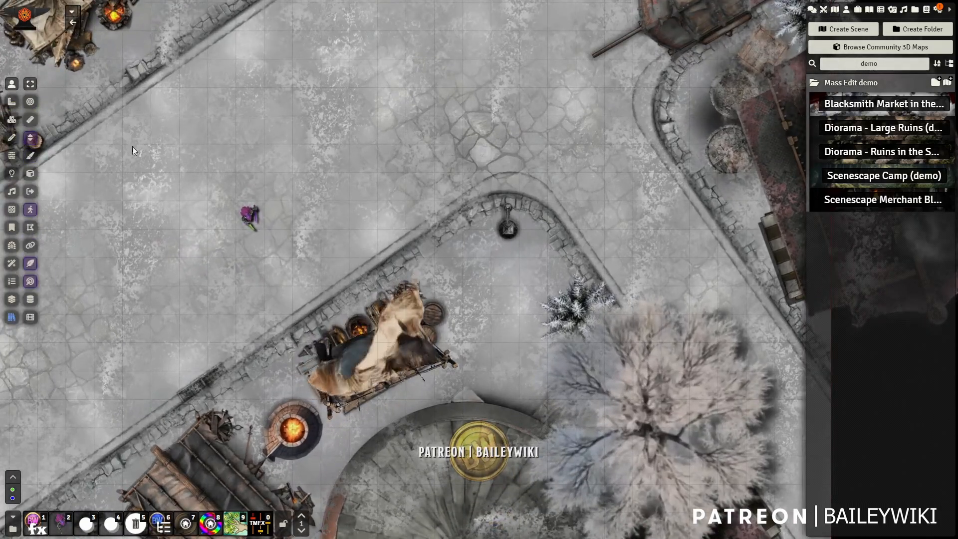
Open the placed token in Mass Edit and switch to mass editing its represented actor.
{"action": "left_click", "coordinate": [248, 222]}
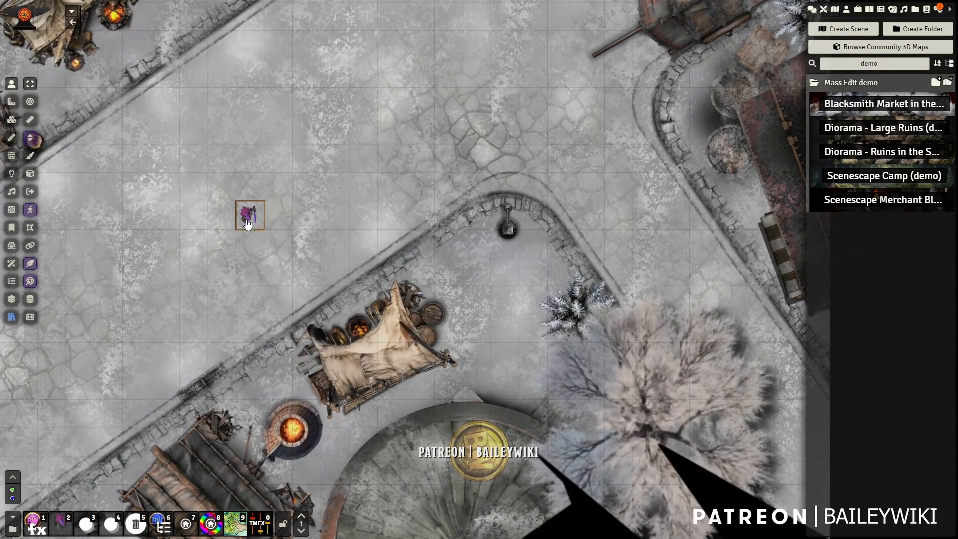
{"action": "key", "text": "shift+e"}
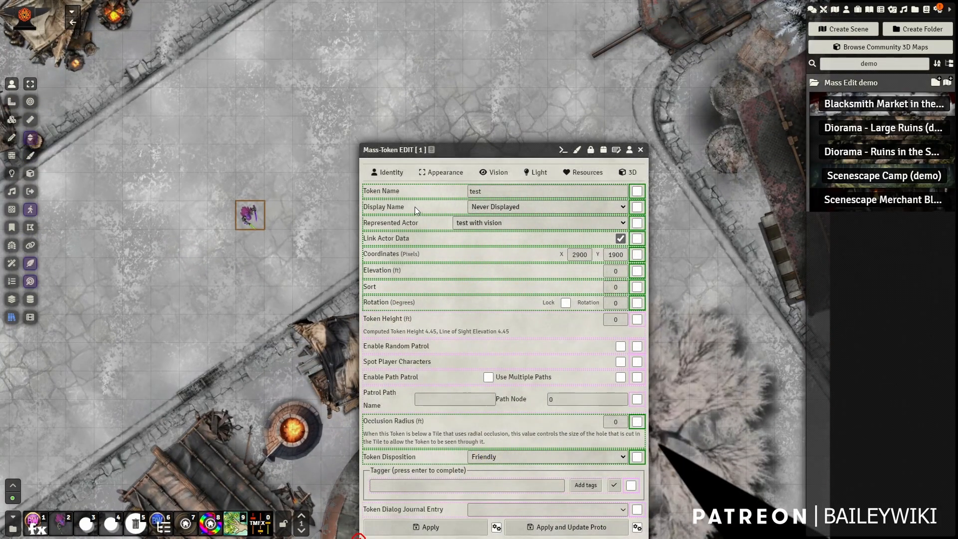
{"action": "left_click", "coordinate": [629, 150]}
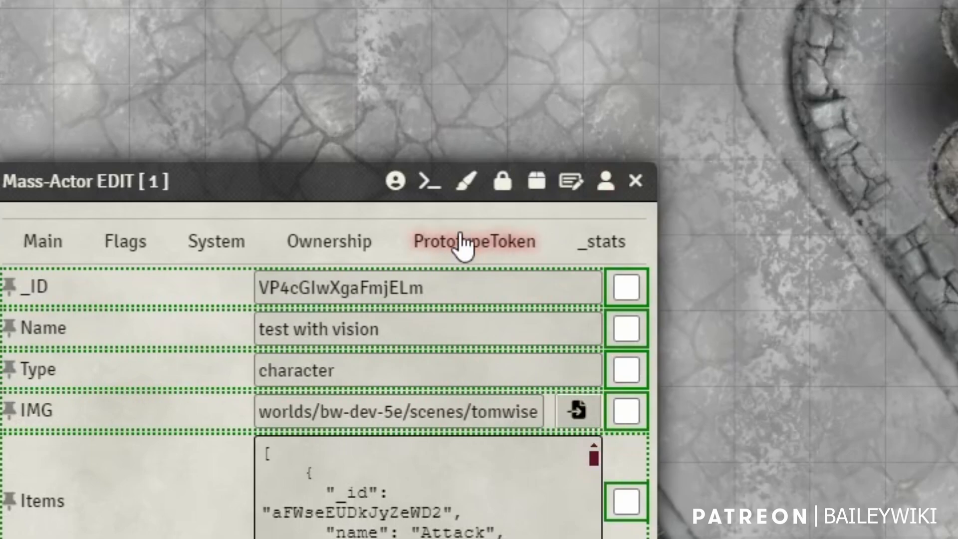
Examine the actor's Flags, Ownership, System and PrototypeToken data, and close the open tile mass edit.
{"action": "left_click", "coordinate": [149, 244]}
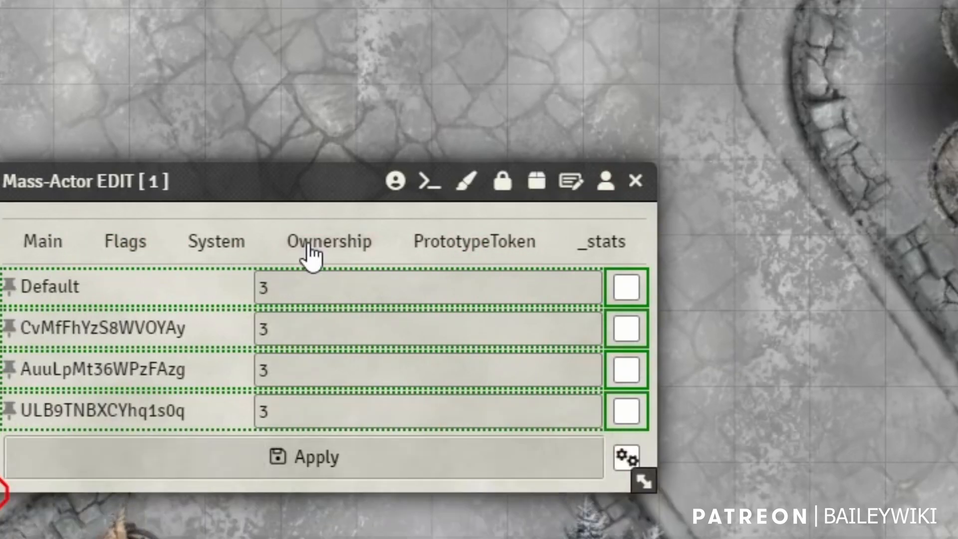
{"action": "left_click", "coordinate": [216, 262]}
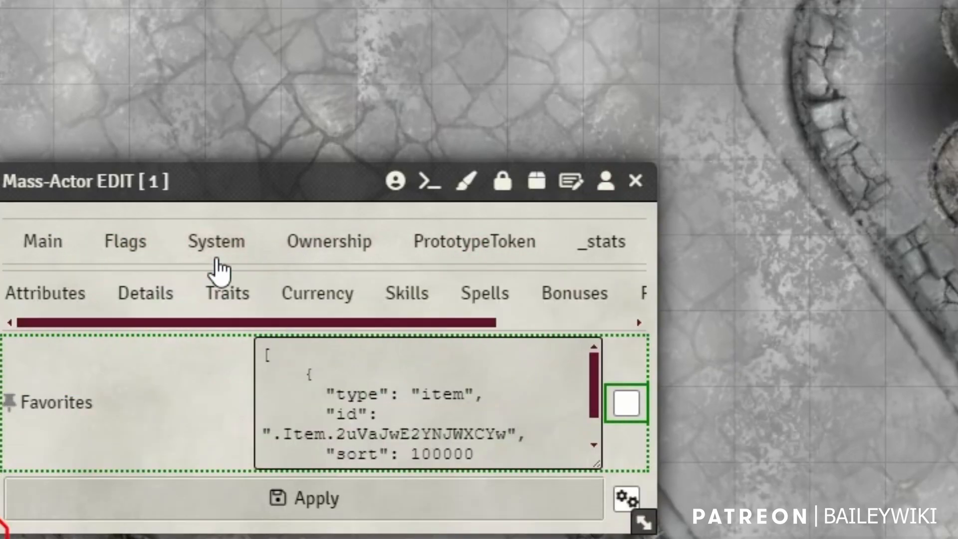
{"action": "left_click", "coordinate": [121, 260]}
{"action": "left_click", "coordinate": [454, 262]}
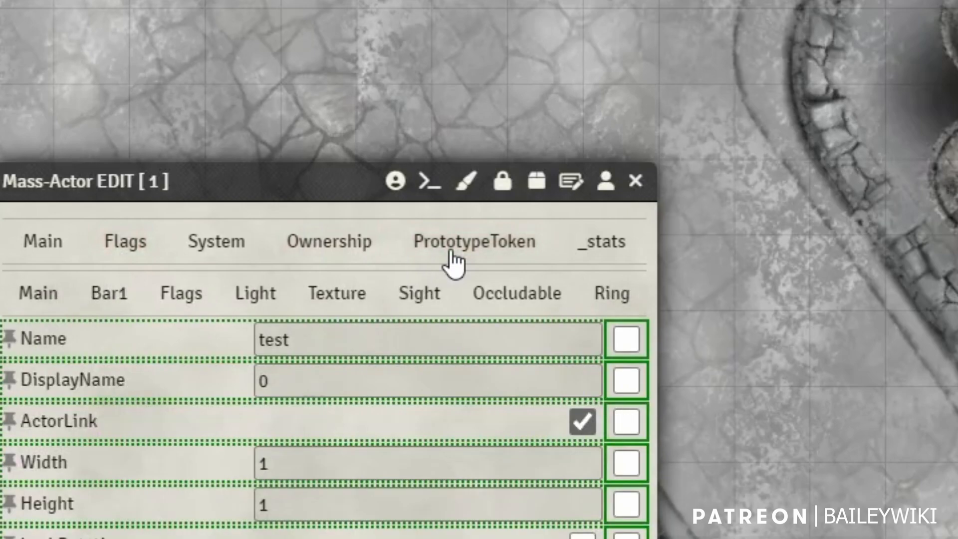
{"action": "left_click", "coordinate": [542, 295]}
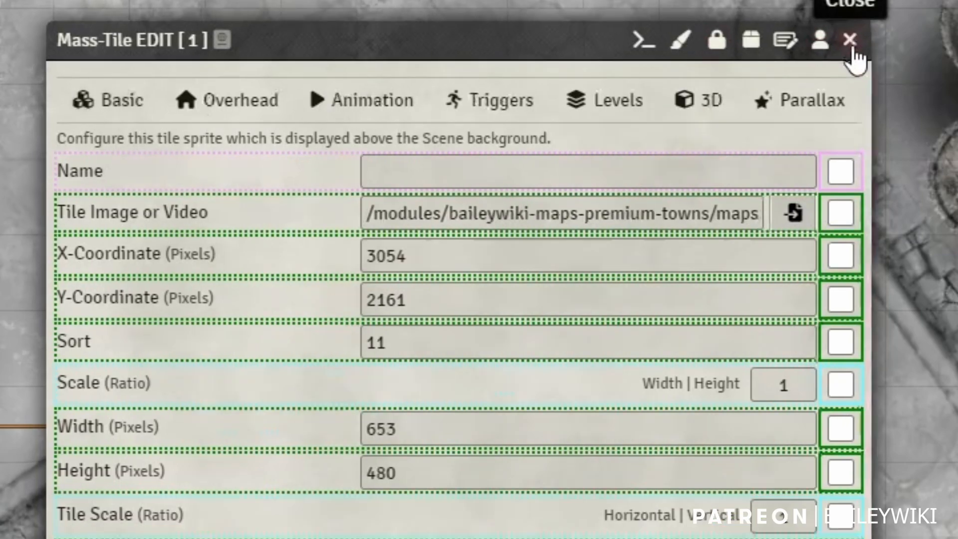
{"action": "left_click", "coordinate": [850, 43]}
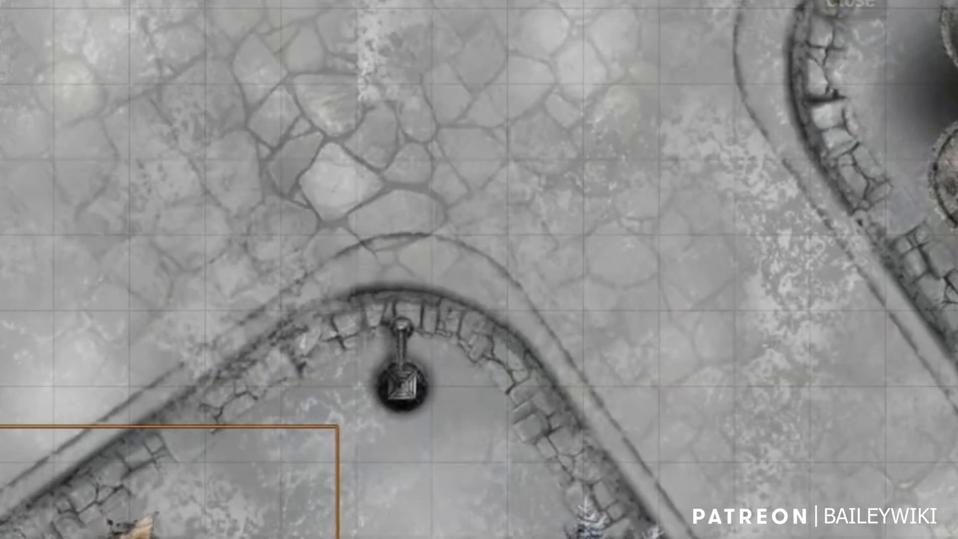
Search for tiles whose image path matches the canopies folder with the file name shortened to the wildcard bw_merch*.
{"action": "key", "text": "shift+f"}
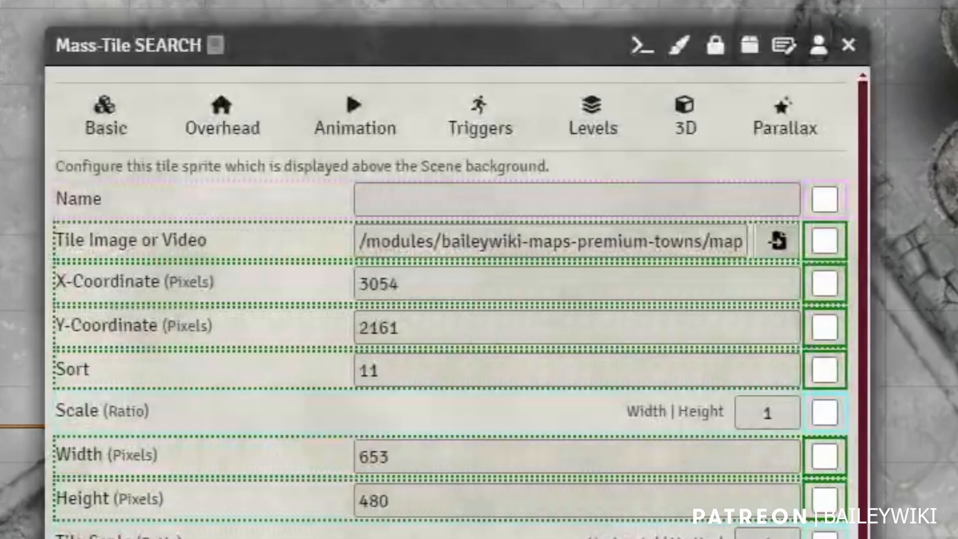
{"action": "left_click_drag", "start_coordinate": [608, 244], "coordinate": [868, 238]}
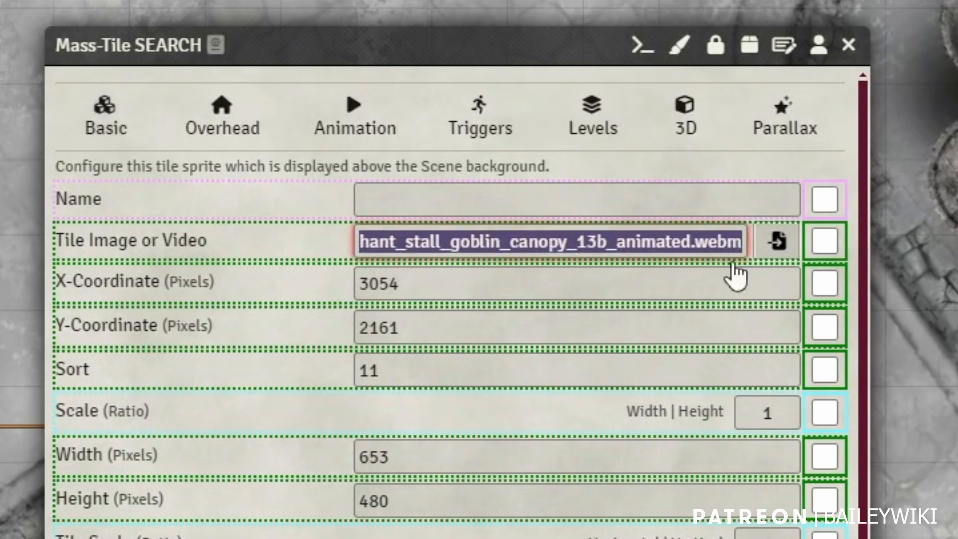
{"action": "left_click", "coordinate": [568, 243]}
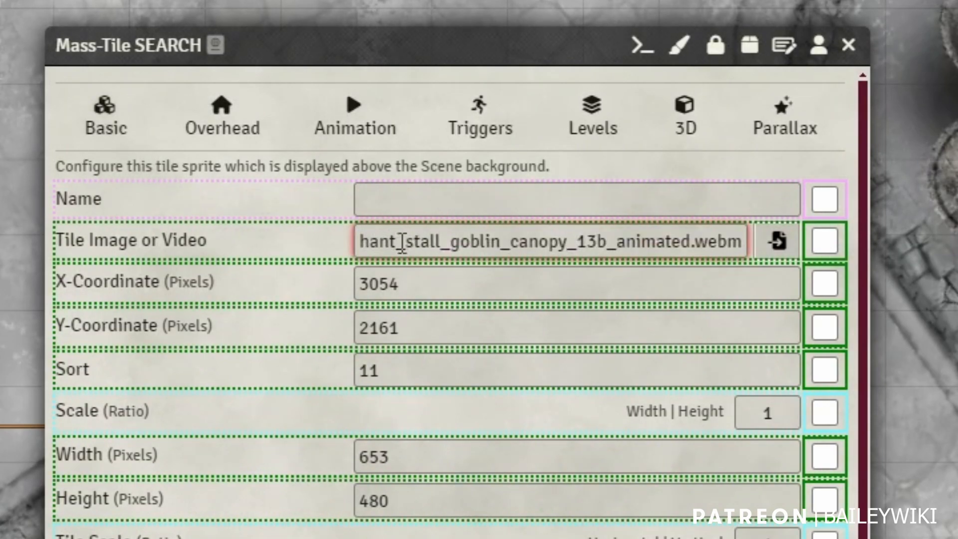
{"action": "left_click", "coordinate": [367, 242]}
{"action": "key", "text": "shift+End"}
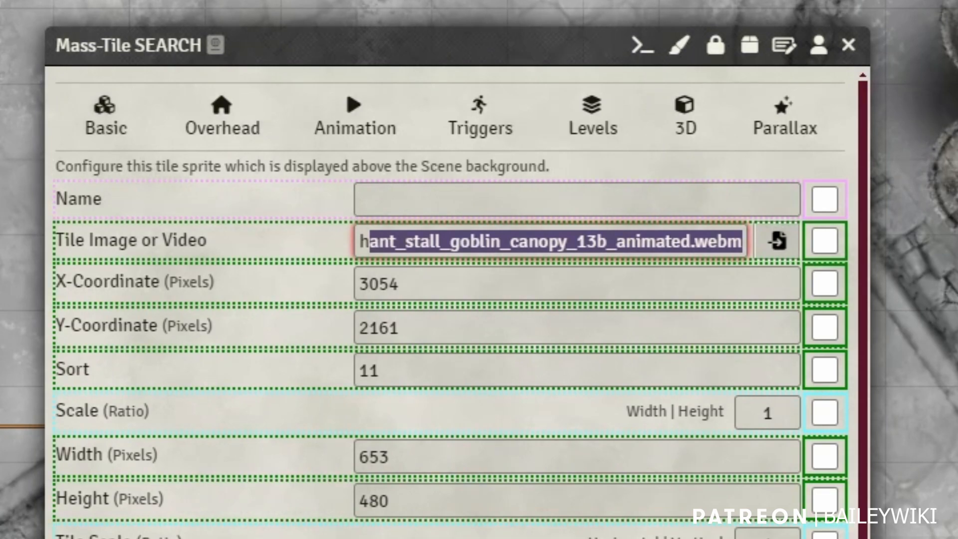
{"action": "type", "text": "*"}
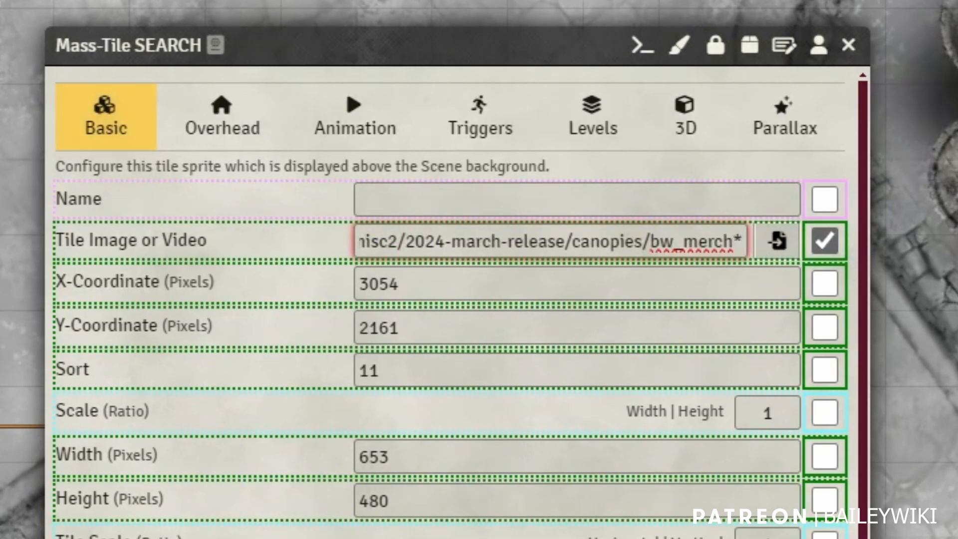
{"action": "key", "text": "Return"}
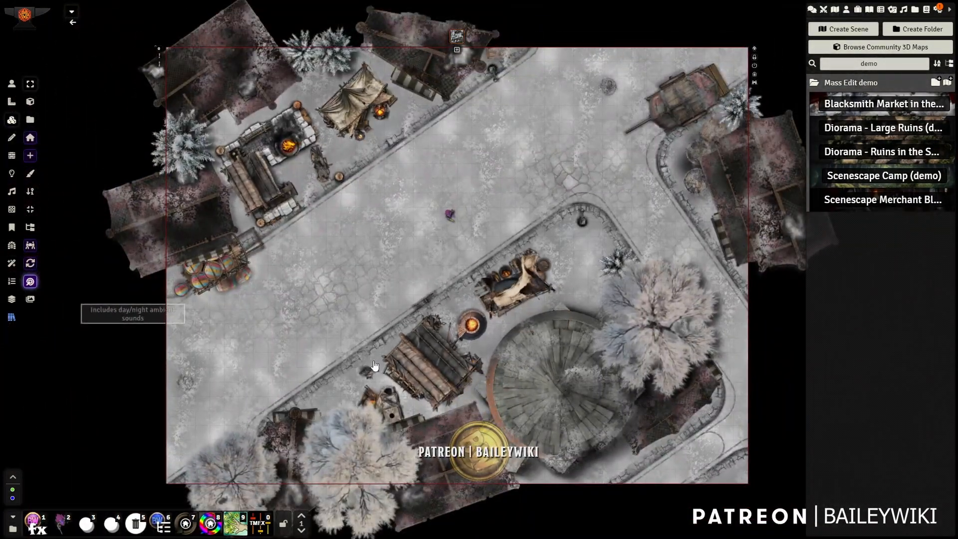
{"action": "scroll", "coordinate": [480, 277], "scroll_direction": "up", "scroll_amount": 5}
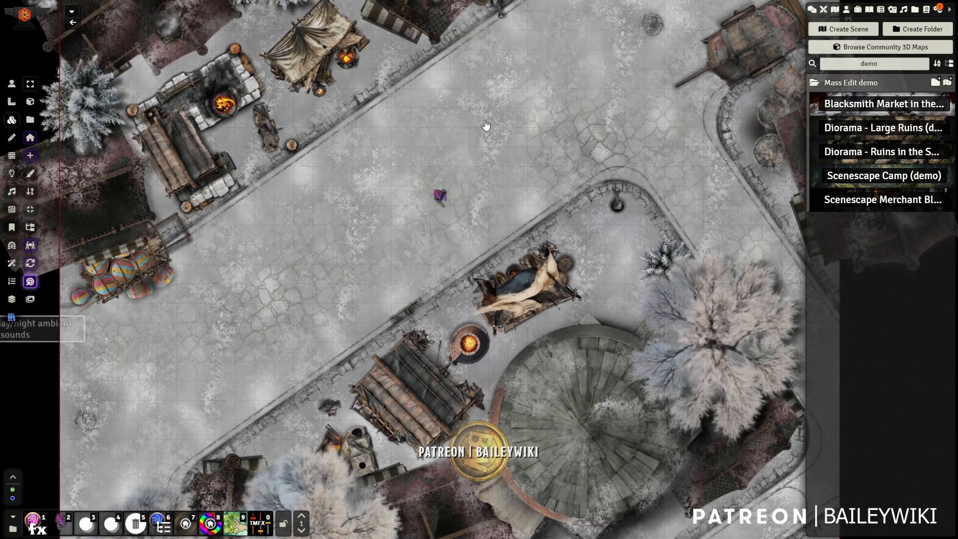
{"action": "left_click_drag", "start_coordinate": [487, 125], "coordinate": [493, 253]}
{"action": "scroll", "coordinate": [507, 261], "scroll_direction": "up", "scroll_amount": 2}
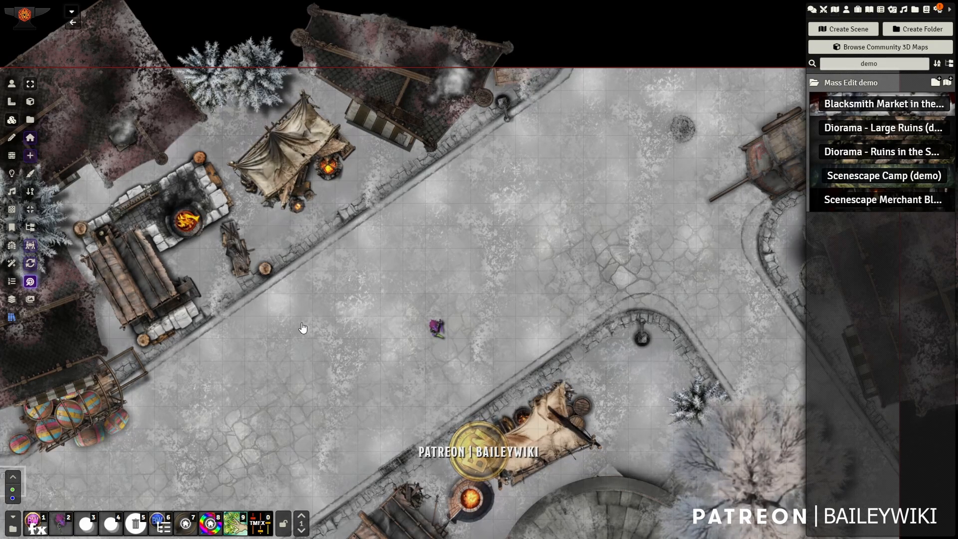
{"action": "scroll", "coordinate": [516, 253], "scroll_direction": "down", "scroll_amount": 5}
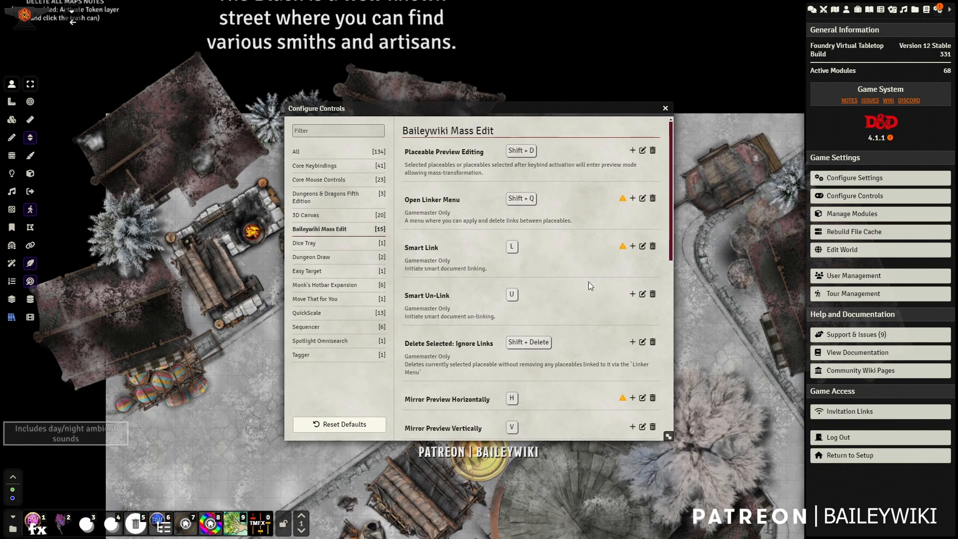
Review the Baileywiki Mass Edit keybindings for linking, mirroring previews, multi-placeable editing, copying and pasting.
{"action": "scroll", "coordinate": [588, 281], "scroll_direction": "down", "scroll_amount": 2}
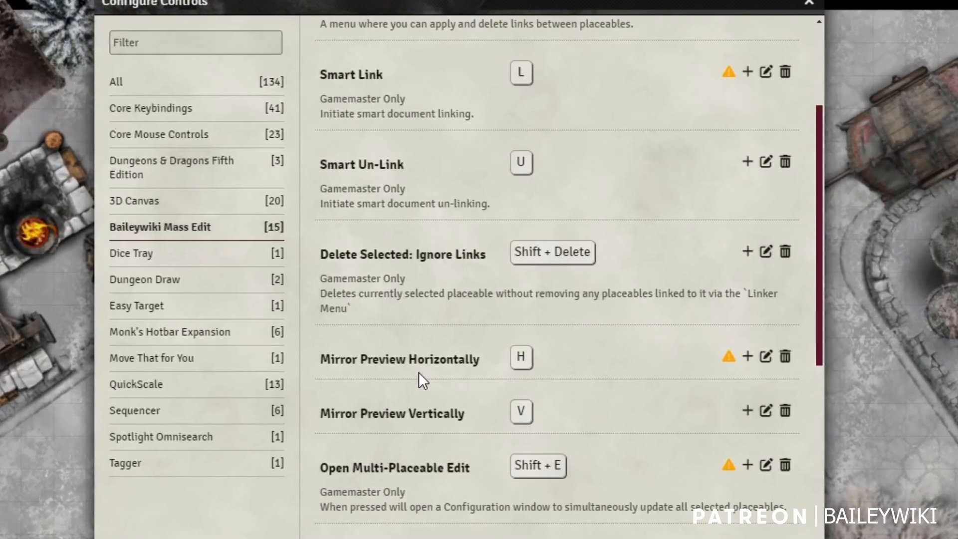
{"action": "scroll", "coordinate": [418, 372], "scroll_direction": "down", "scroll_amount": 3}
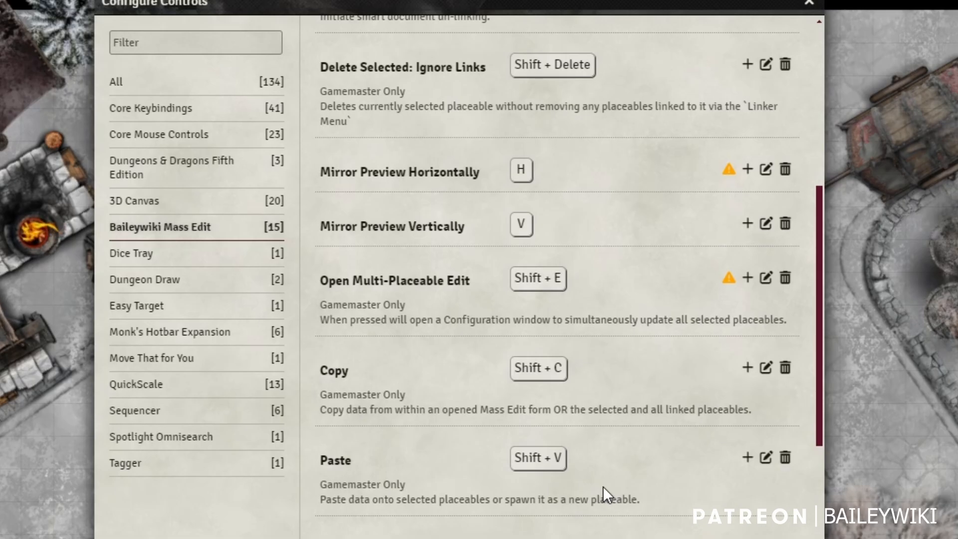
{"action": "scroll", "coordinate": [654, 417], "scroll_direction": "down", "scroll_amount": 2}
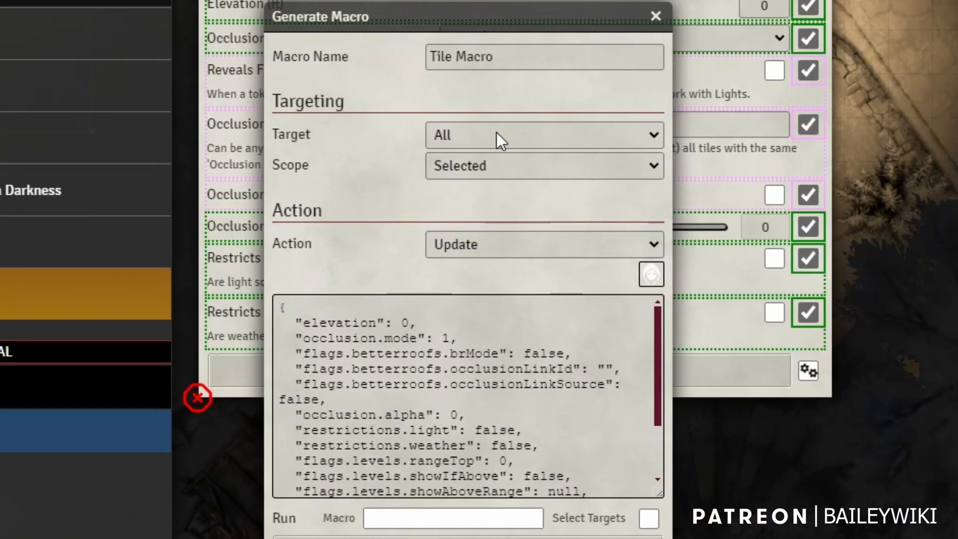
Try Search and then Tagger as the target of the generated tile macro.
{"action": "left_click", "coordinate": [496, 135]}
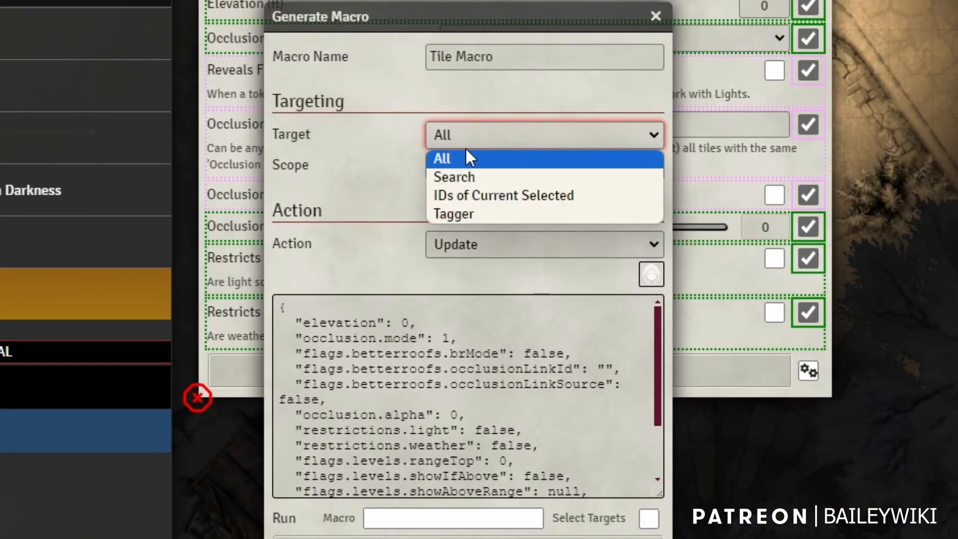
{"action": "left_click", "coordinate": [479, 178]}
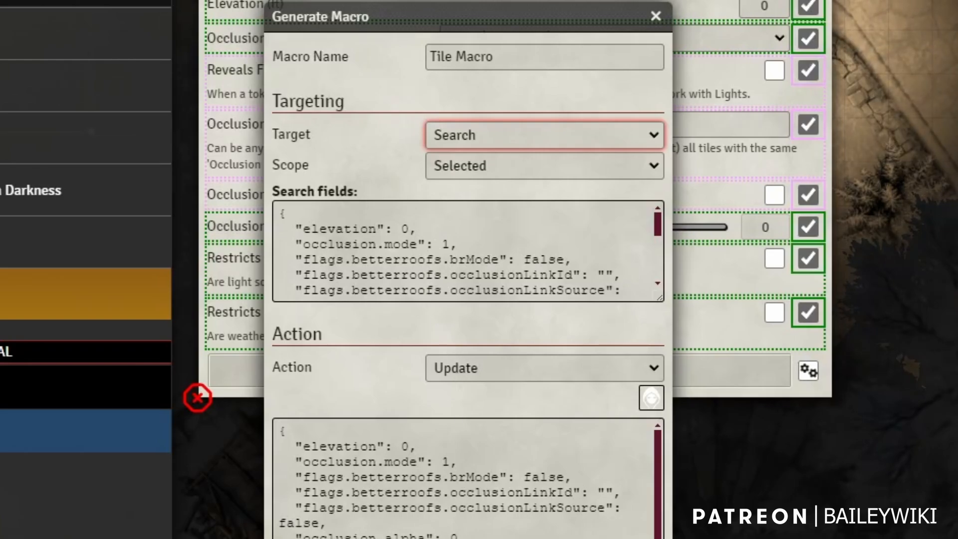
{"action": "left_click", "coordinate": [488, 137]}
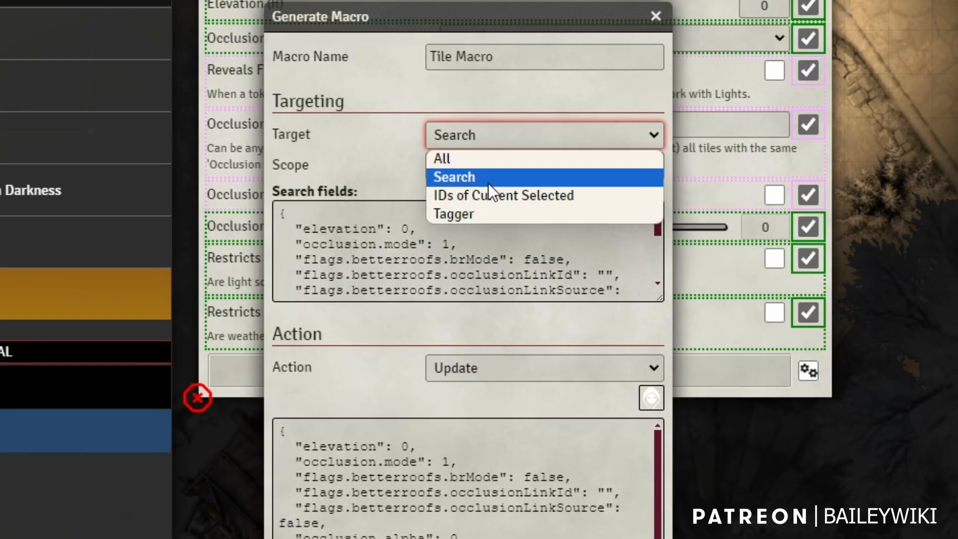
{"action": "left_click", "coordinate": [478, 214]}
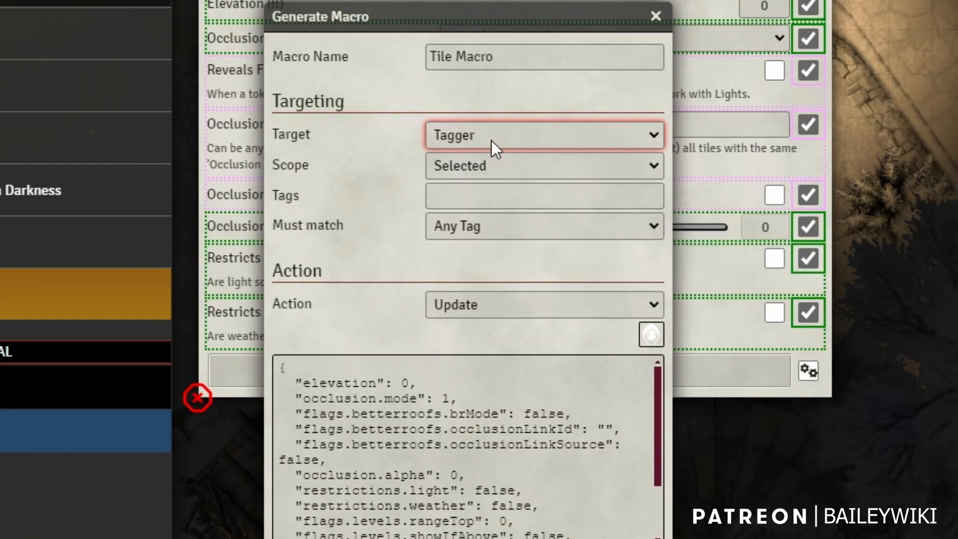
Examine the macro's Scope choices and the Tags field offered for Tagger targeting.
{"action": "left_click", "coordinate": [483, 165]}
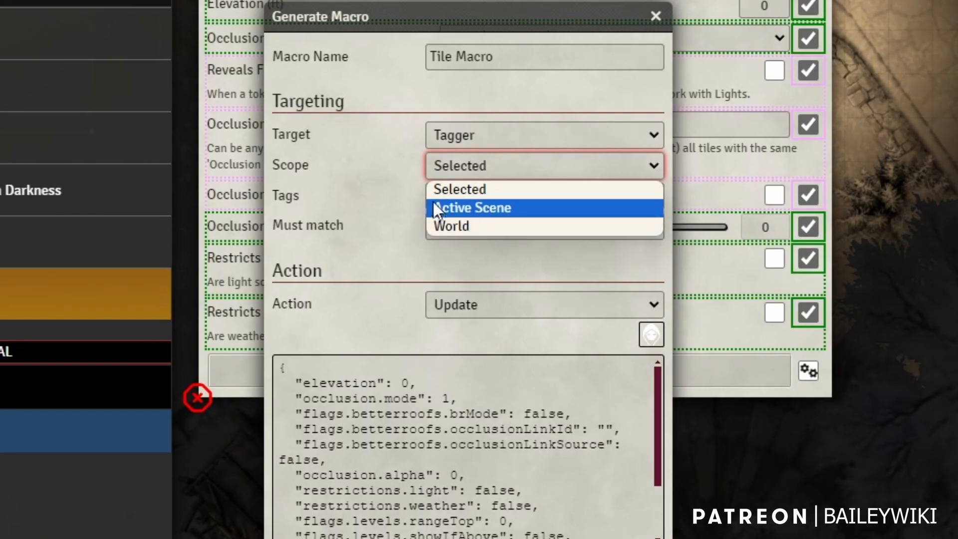
{"action": "left_click", "coordinate": [337, 196]}
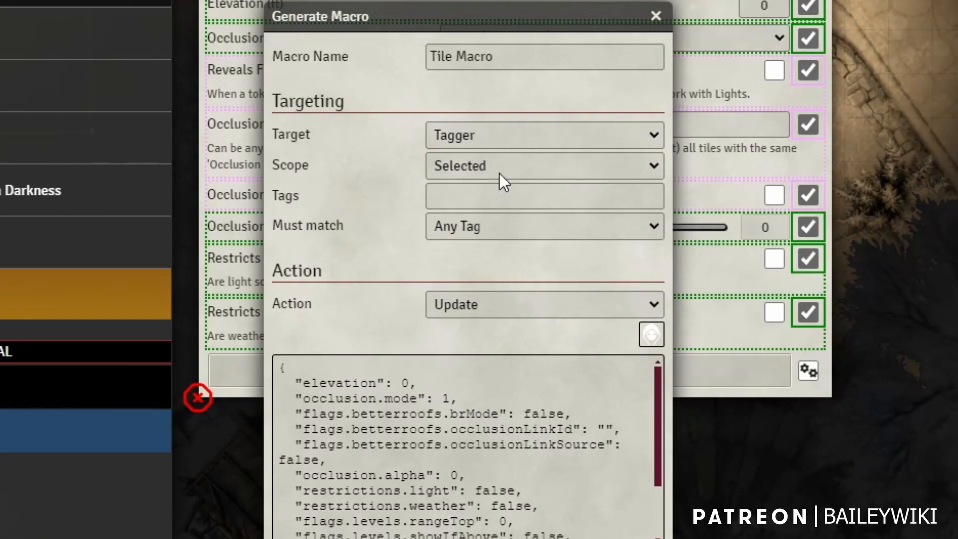
{"action": "left_click", "coordinate": [517, 170]}
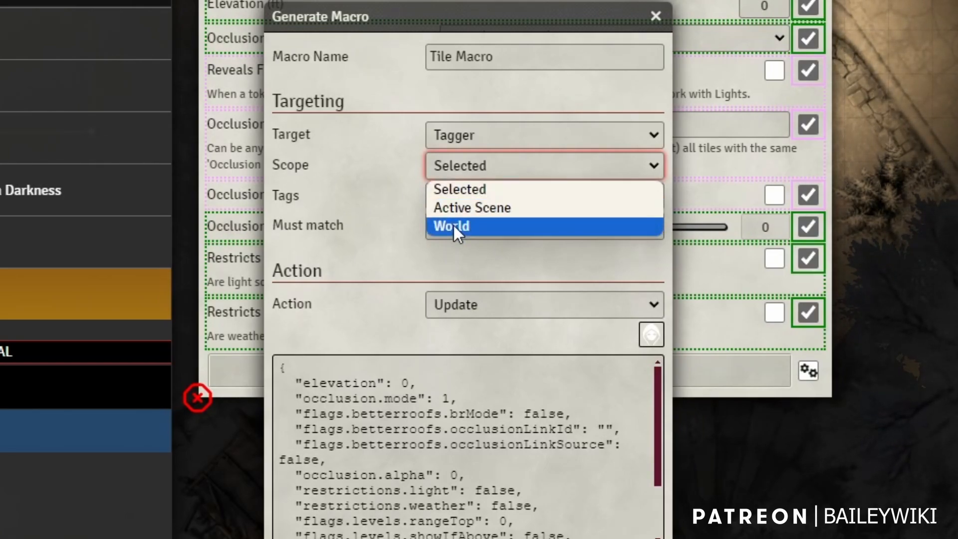
{"action": "left_click", "coordinate": [379, 195]}
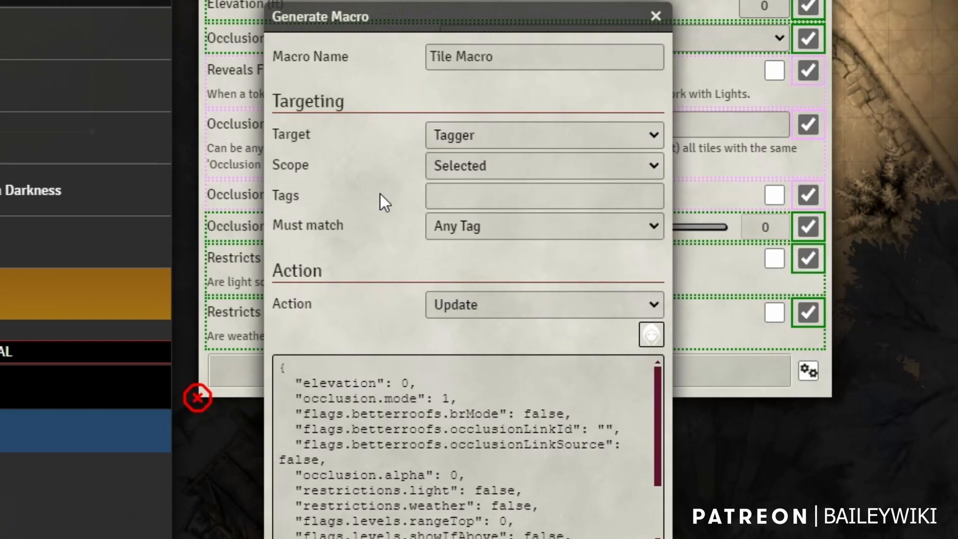
{"action": "left_click", "coordinate": [511, 200]}
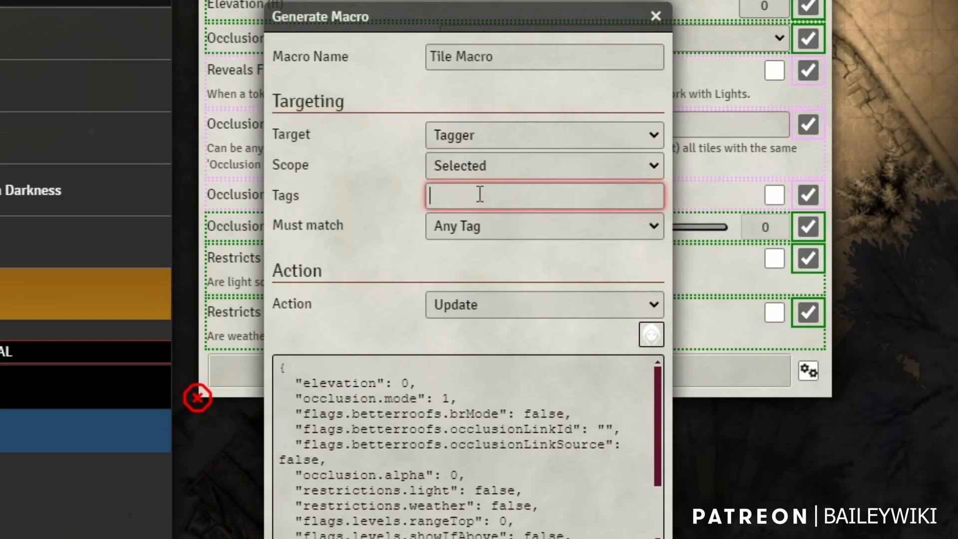
Set the tile macro's target to Search and its action to Toggle.
{"action": "left_click", "coordinate": [496, 133]}
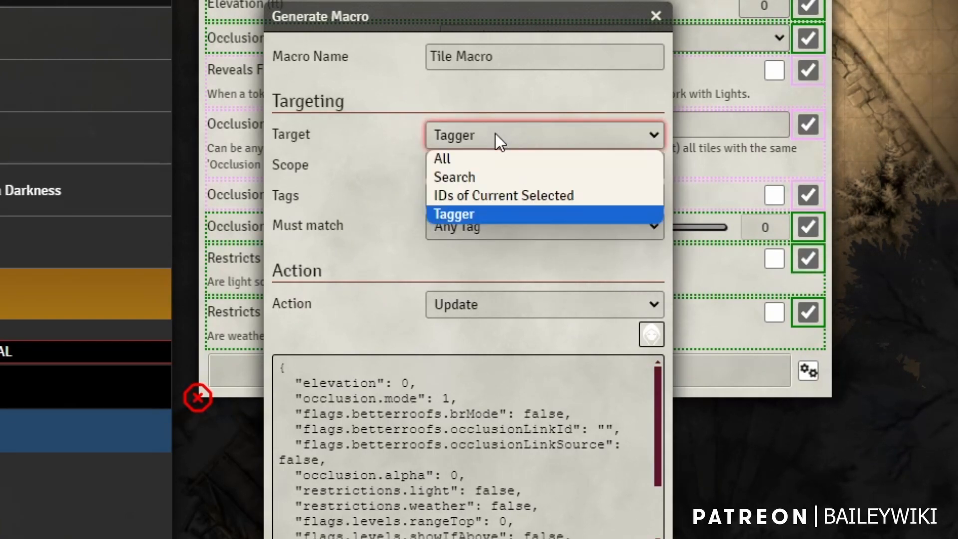
{"action": "left_click", "coordinate": [494, 170]}
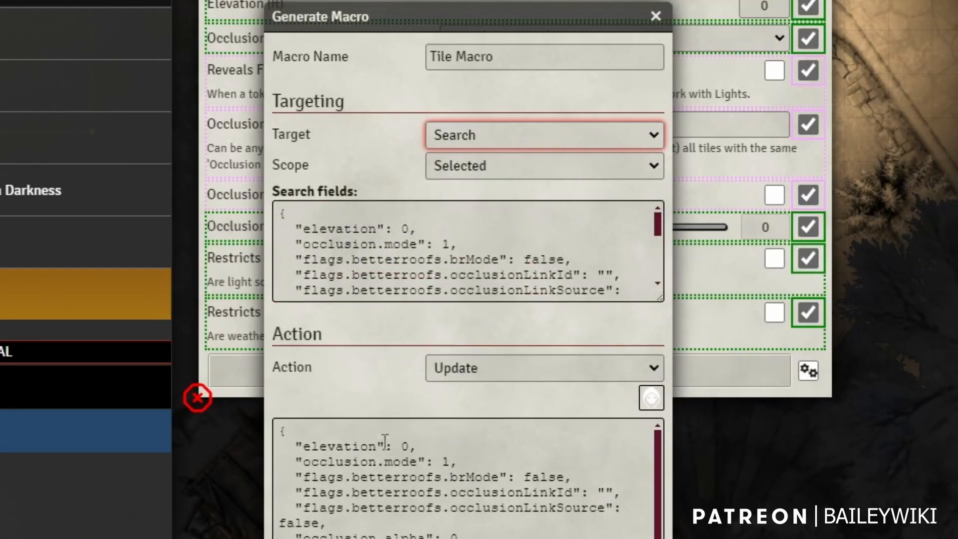
{"action": "left_click", "coordinate": [518, 372]}
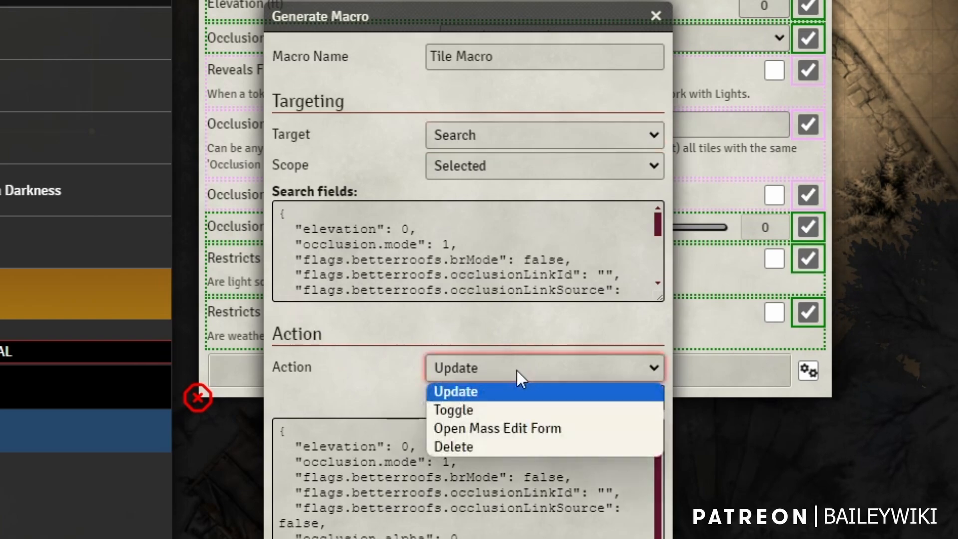
{"action": "left_click", "coordinate": [471, 391]}
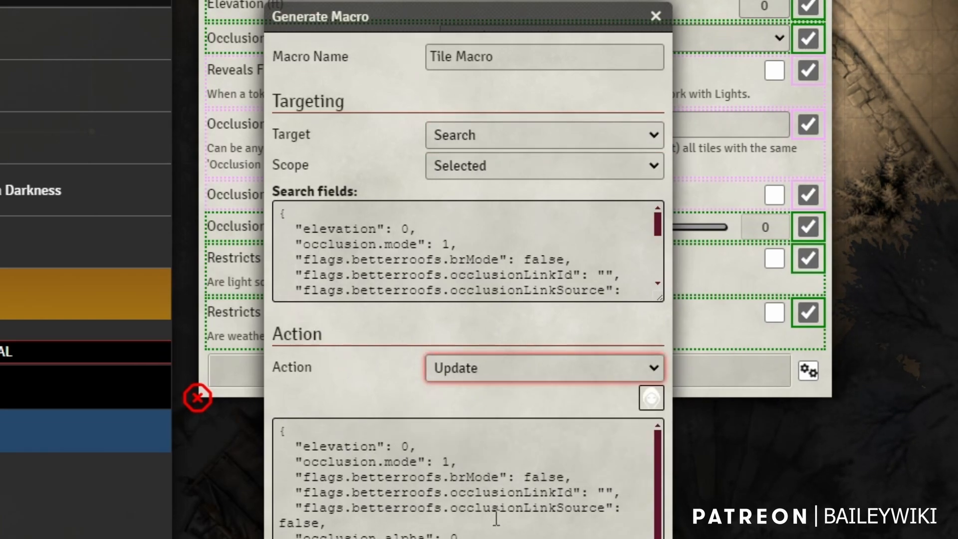
{"action": "left_click", "coordinate": [501, 372]}
{"action": "left_click", "coordinate": [492, 409]}
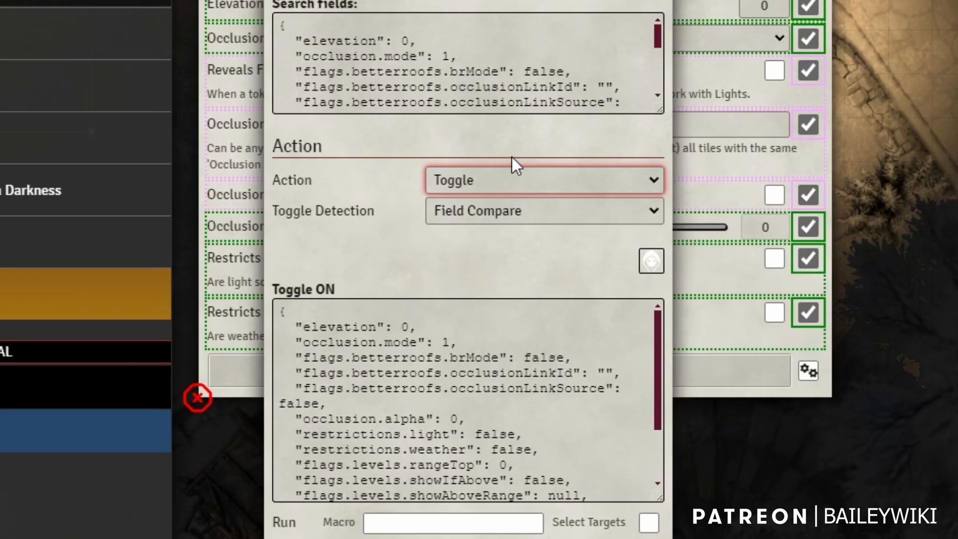
Try Open Mass Edit Form as the macro's action, look over the alternatives, and return the action to Toggle.
{"action": "left_click", "coordinate": [525, 179]}
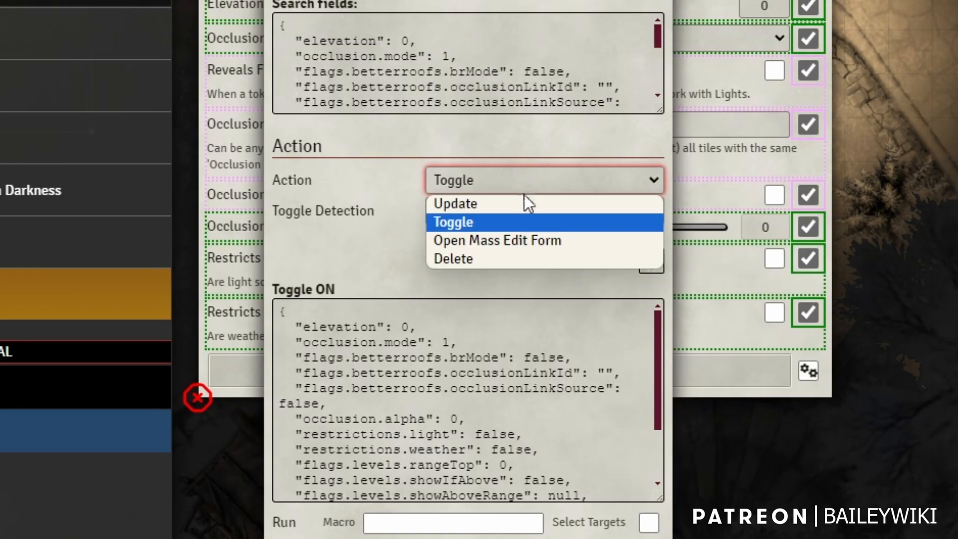
{"action": "left_click", "coordinate": [530, 240]}
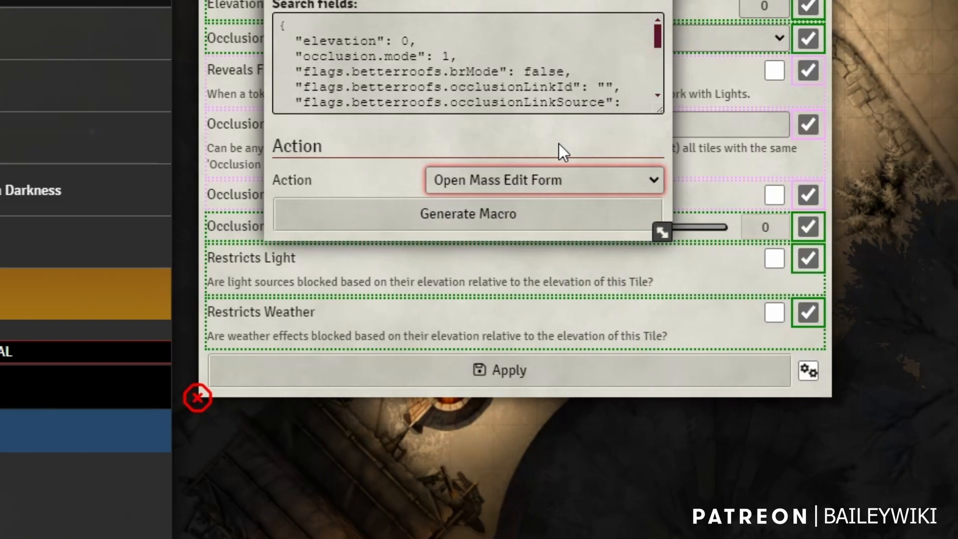
{"action": "left_click", "coordinate": [582, 181]}
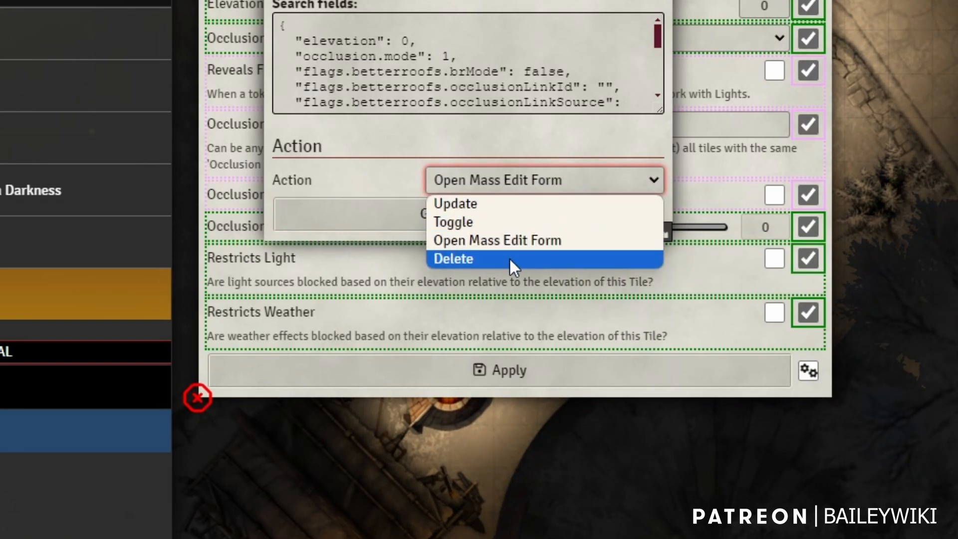
{"action": "left_click", "coordinate": [453, 223]}
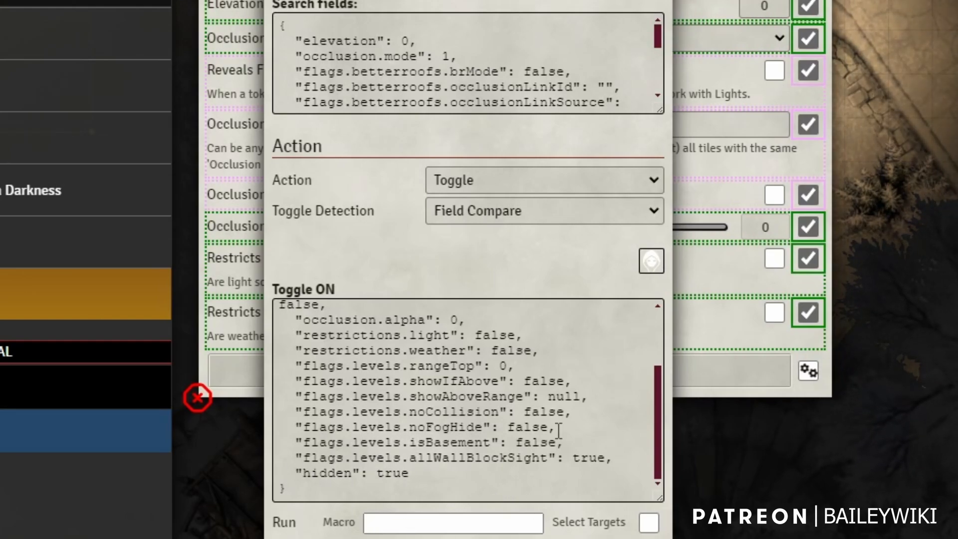
Make the macro toggle visibility, with hidden false for Toggle ON and true for Toggle OFF, and enable Select Targets for both.
{"action": "left_click", "coordinate": [652, 263]}
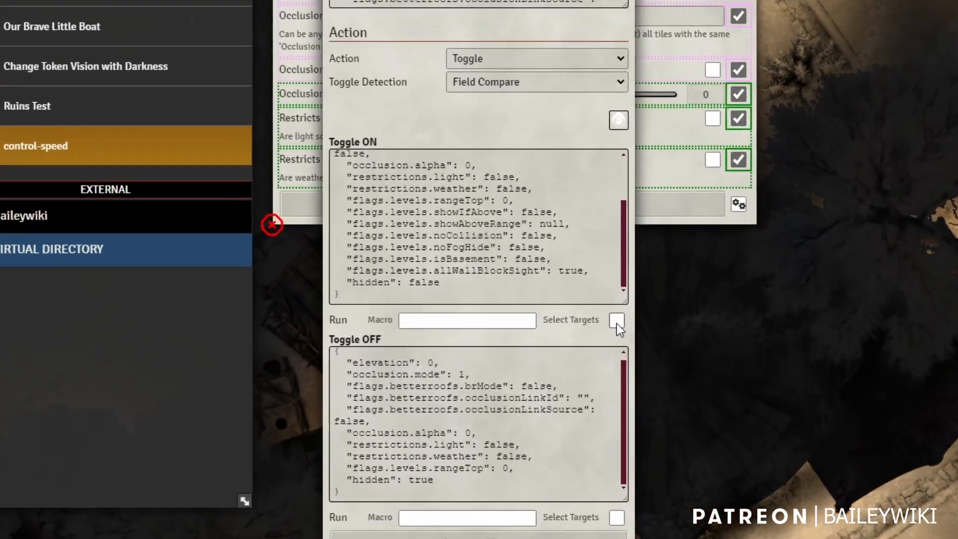
{"action": "left_click", "coordinate": [567, 384]}
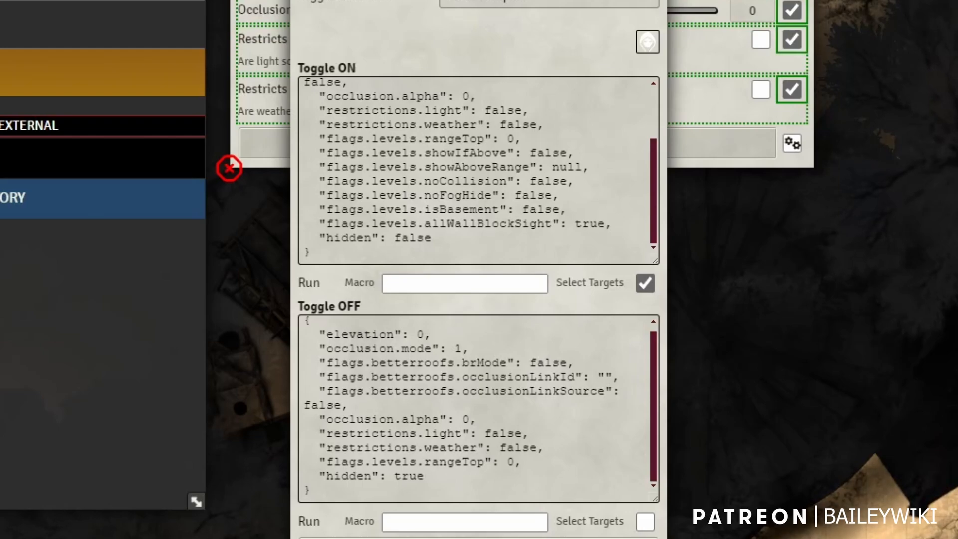
{"action": "left_click", "coordinate": [535, 285]}
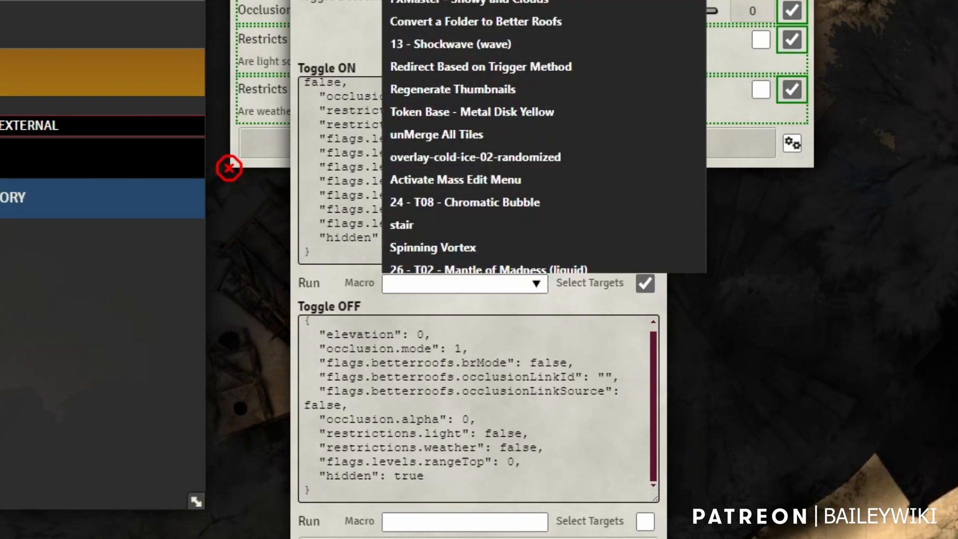
{"action": "left_click", "coordinate": [359, 37]}
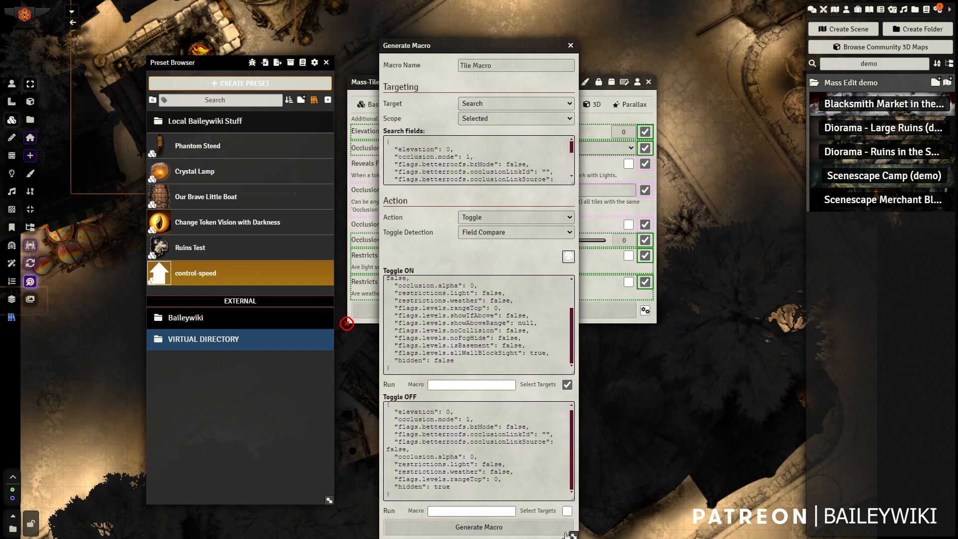
{"action": "left_click", "coordinate": [567, 510]}
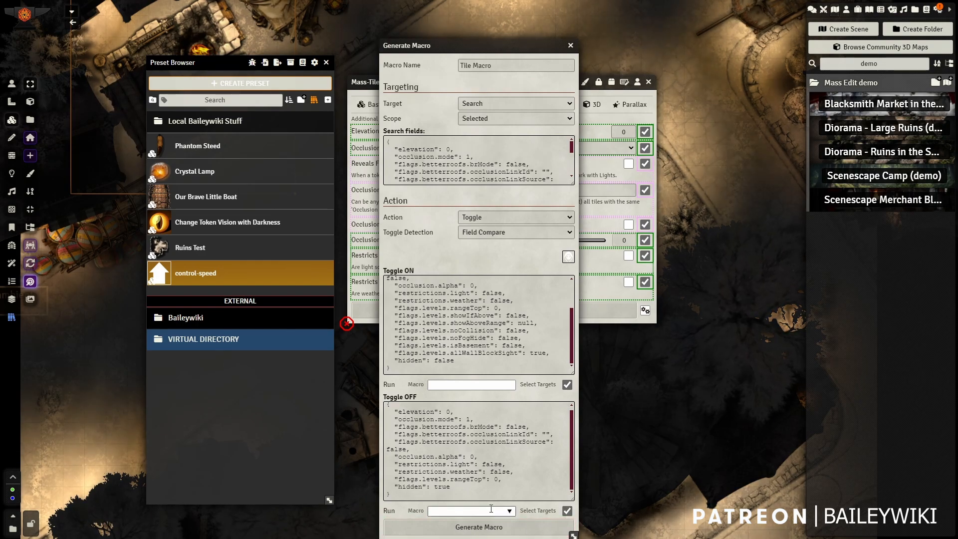
Close the macro generator and the tile Mass Edit form without generating the macro.
{"action": "left_click", "coordinate": [571, 45]}
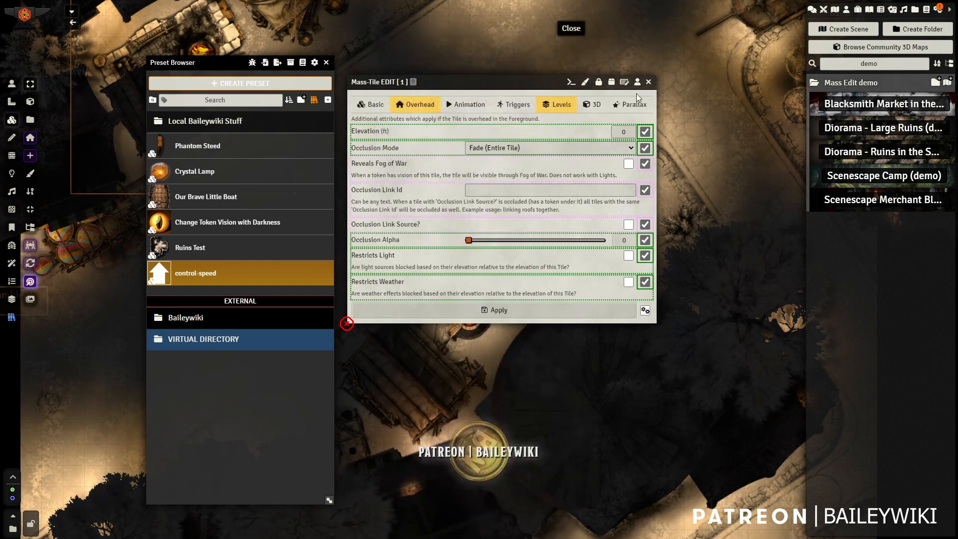
{"action": "left_click", "coordinate": [648, 81]}
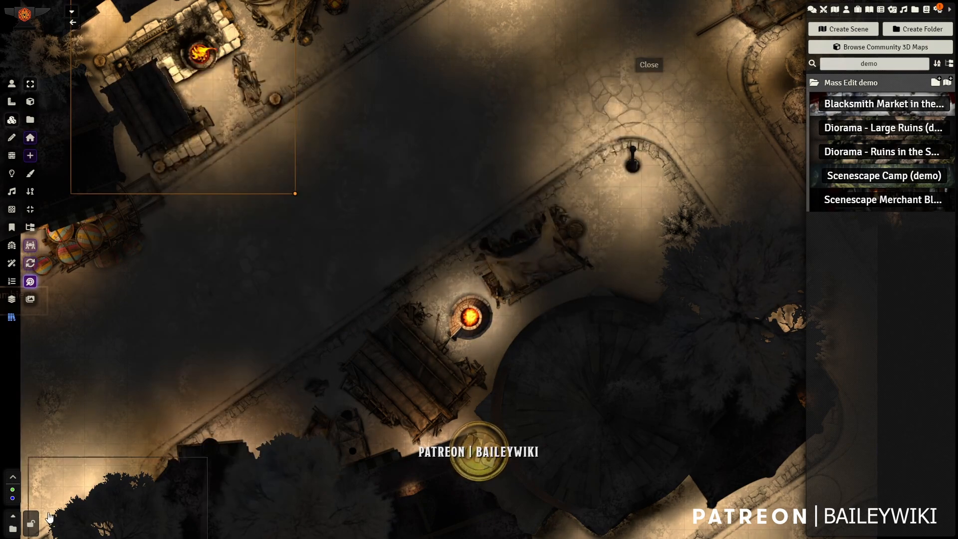
Open the Random Roof Color - Browns macro for editing, enlarge its window and examine how the script targets and updates tagged tiles.
{"action": "left_click", "coordinate": [13, 517]}
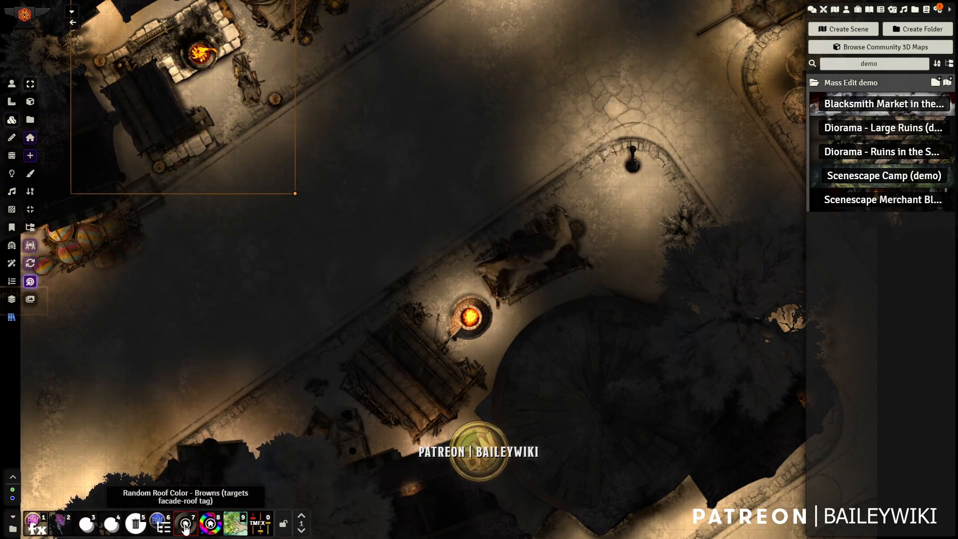
{"action": "right_click", "coordinate": [185, 525]}
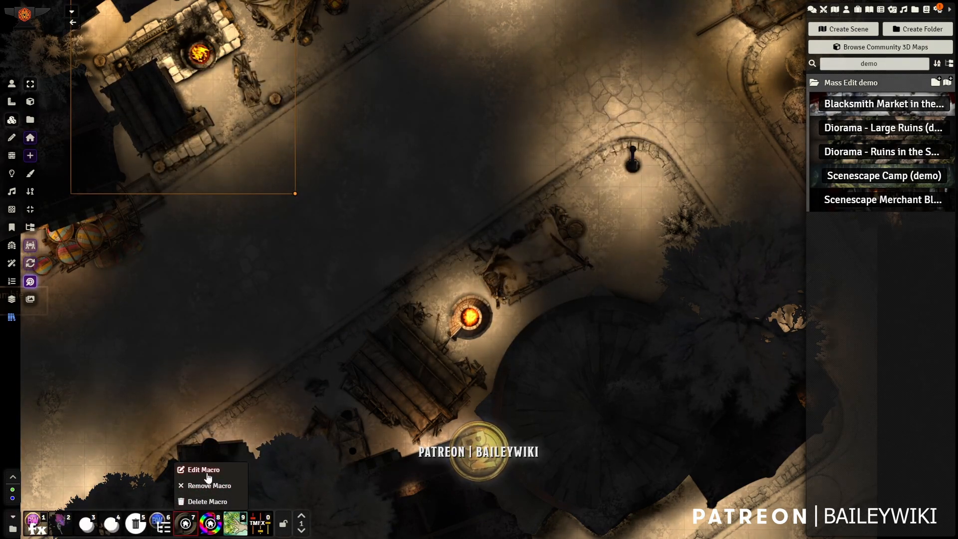
{"action": "left_click", "coordinate": [206, 472]}
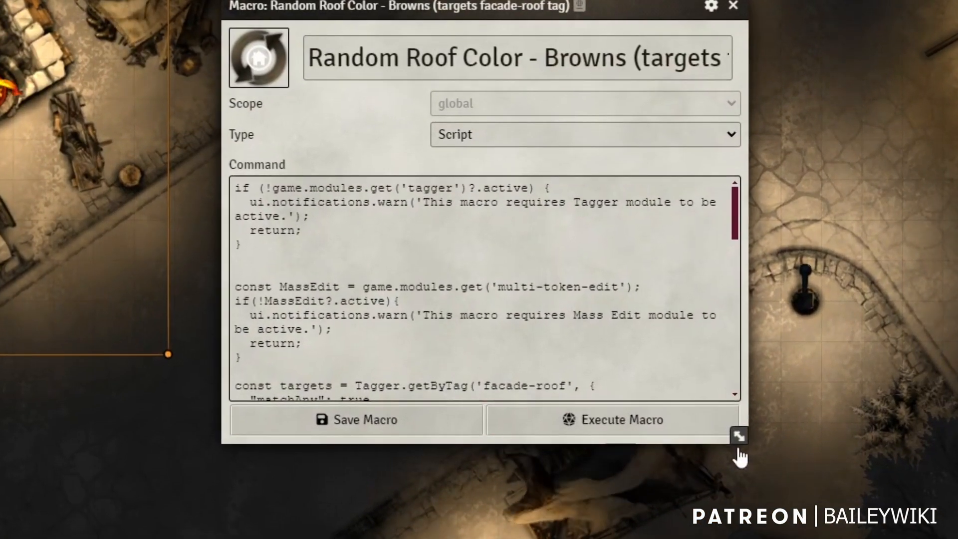
{"action": "left_click_drag", "start_coordinate": [626, 411], "coordinate": [736, 489]}
{"action": "left_click_drag", "start_coordinate": [933, 538], "coordinate": [957, 538]}
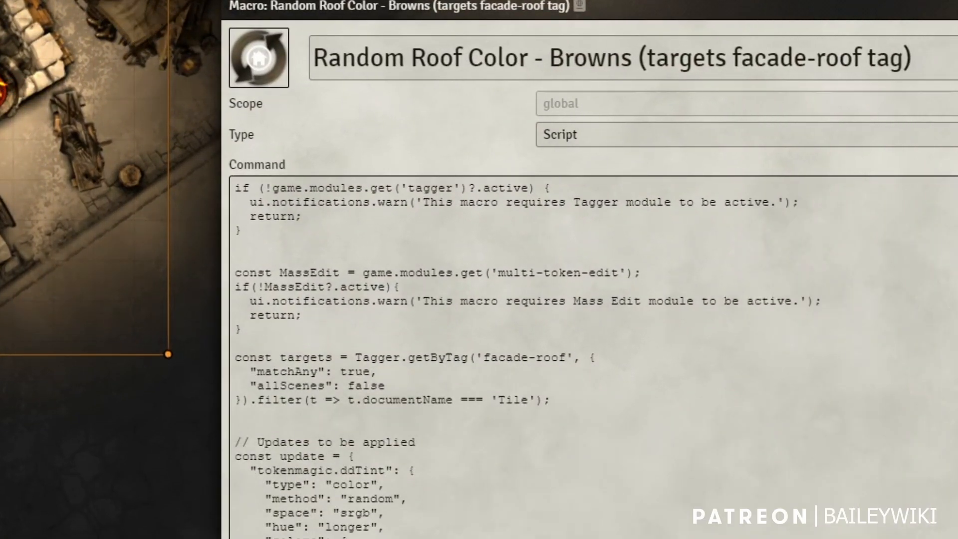
{"action": "scroll", "coordinate": [577, 352], "scroll_direction": "down", "scroll_amount": 1}
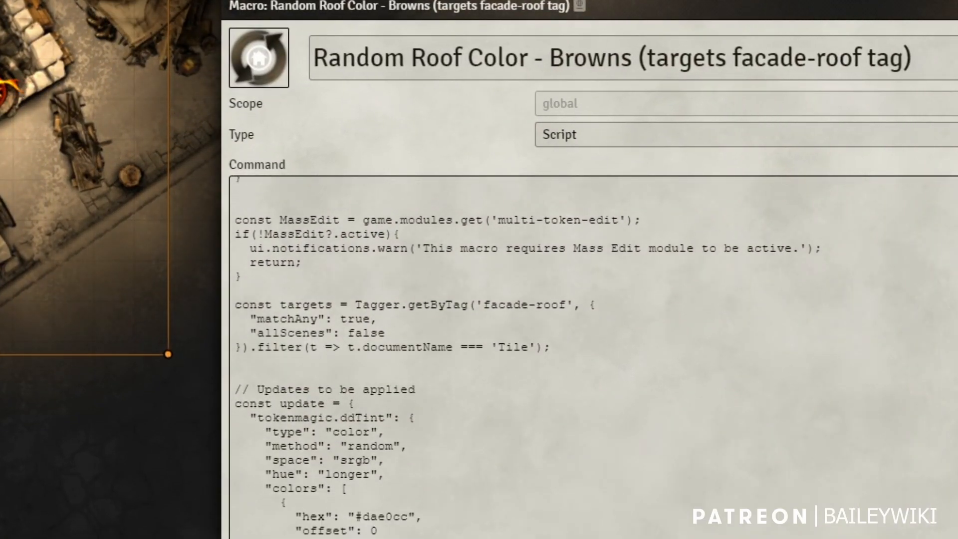
{"action": "scroll", "coordinate": [335, 246], "scroll_direction": "up", "scroll_amount": 1}
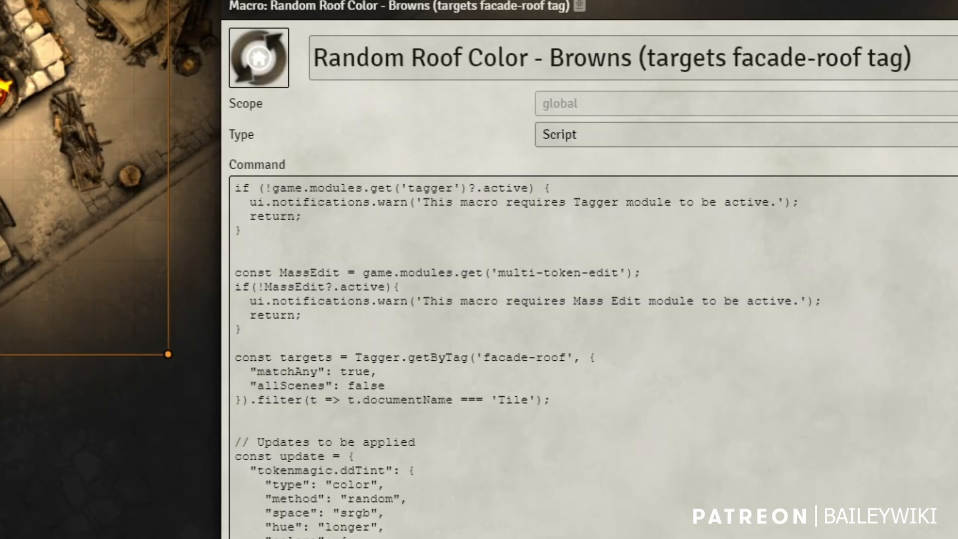
{"action": "left_click", "coordinate": [855, 8]}
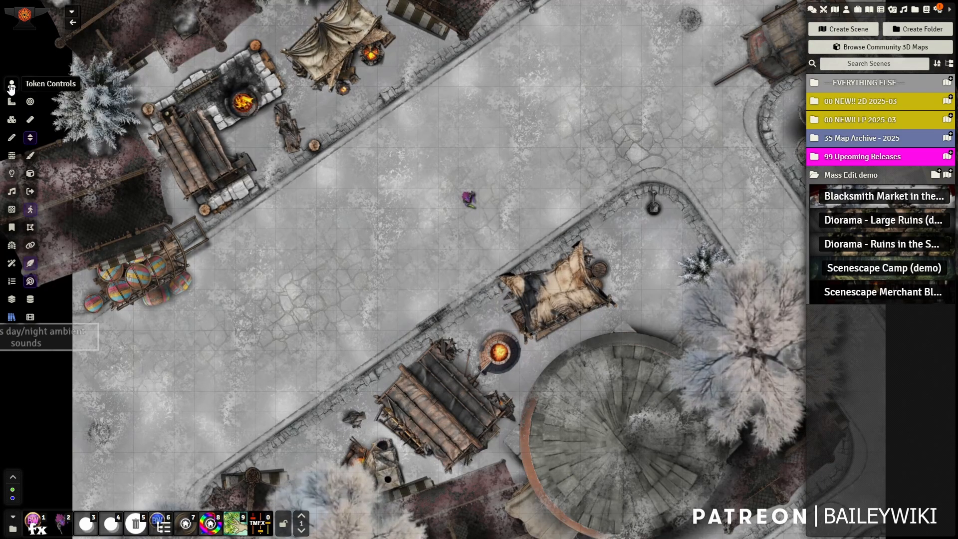
Open the Mass Edit Preset Browser and look over the directories and keyword filters in the Directory Indexer.
{"action": "left_click_drag", "start_coordinate": [358, 321], "coordinate": [318, 341]}
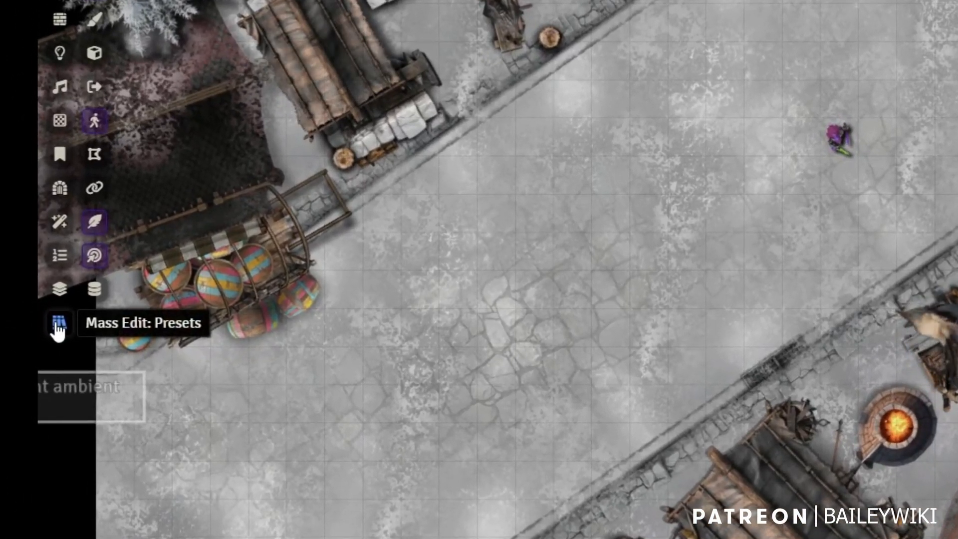
{"action": "left_click", "coordinate": [59, 325]}
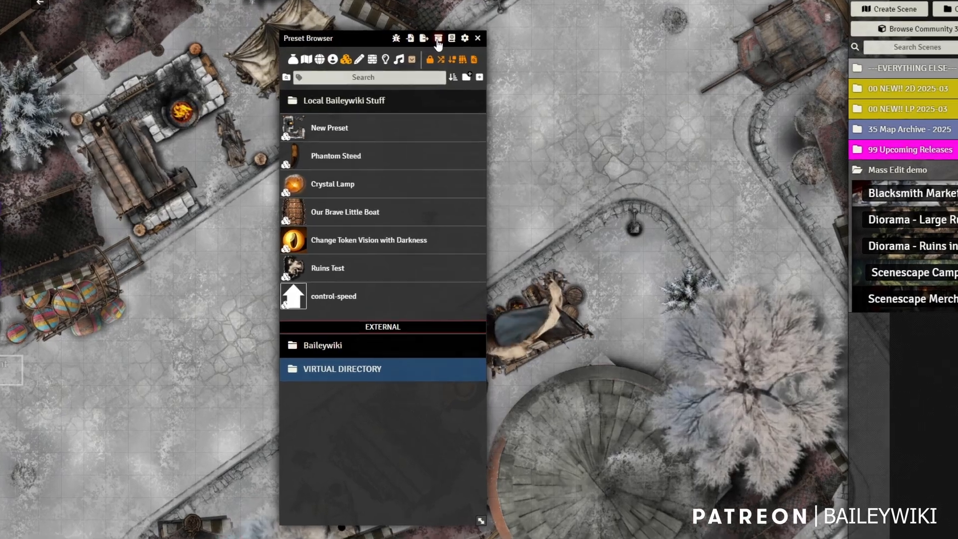
{"action": "left_click", "coordinate": [434, 55]}
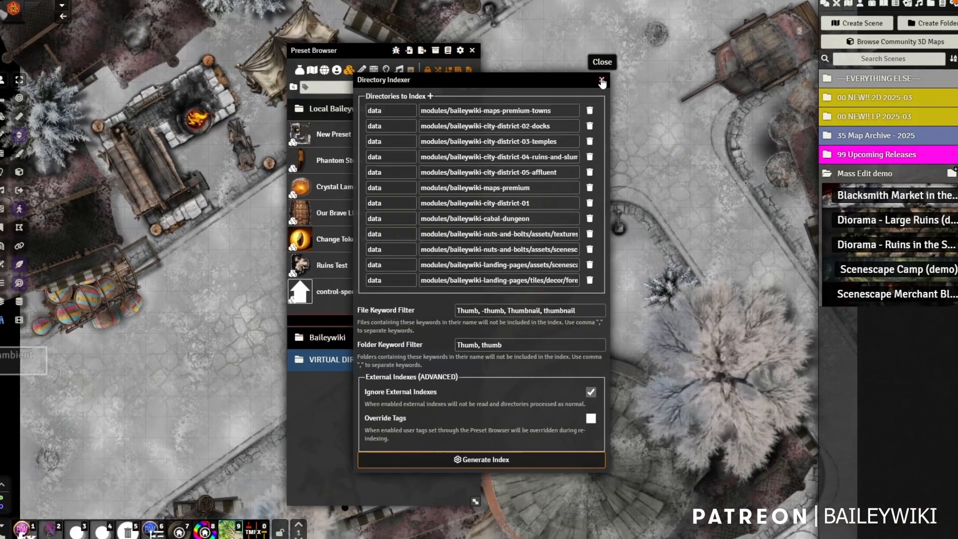
{"action": "left_click", "coordinate": [675, 29]}
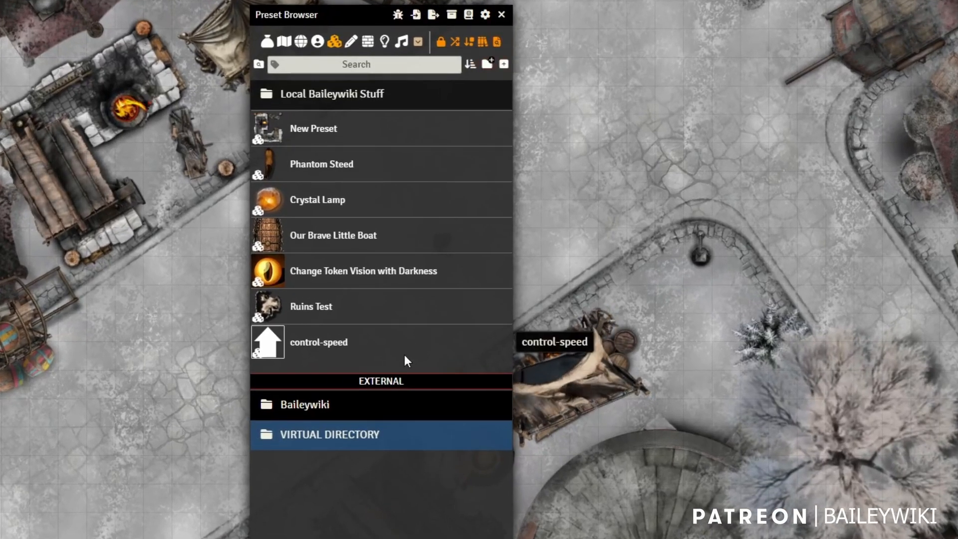
Expand the VIRTUAL DIRECTORY through its data and modules folders to examine the indexed modules.
{"action": "left_click", "coordinate": [349, 436]}
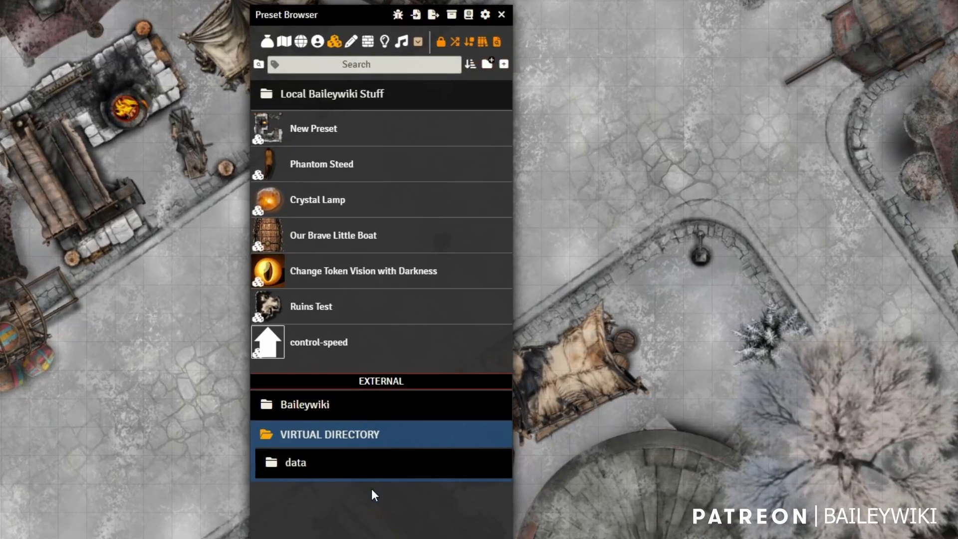
{"action": "left_click", "coordinate": [303, 463]}
{"action": "left_click", "coordinate": [316, 491]}
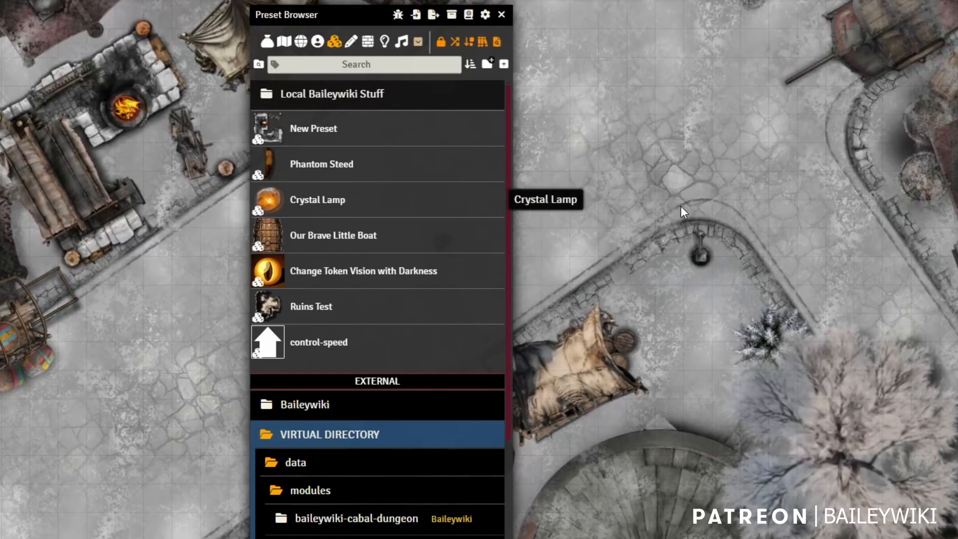
Spawn the Phantom Steed preset on the paved area north of the lamp post and move the purple token onto it.
{"action": "left_click", "coordinate": [307, 160]}
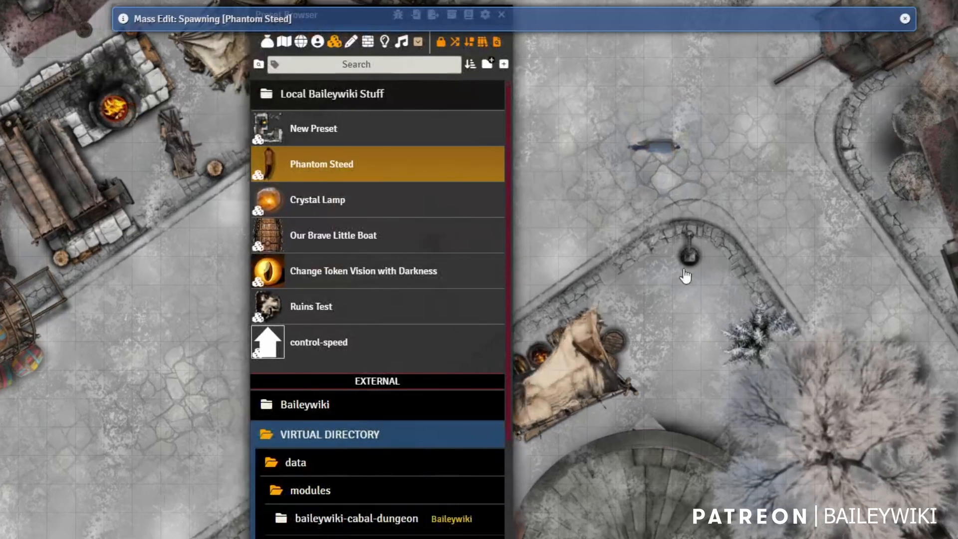
{"action": "left_click_drag", "start_coordinate": [549, 335], "coordinate": [808, 297]}
{"action": "scroll", "coordinate": [818, 280], "scroll_direction": "up", "scroll_amount": 8}
{"action": "left_click_drag", "start_coordinate": [833, 246], "coordinate": [653, 363]}
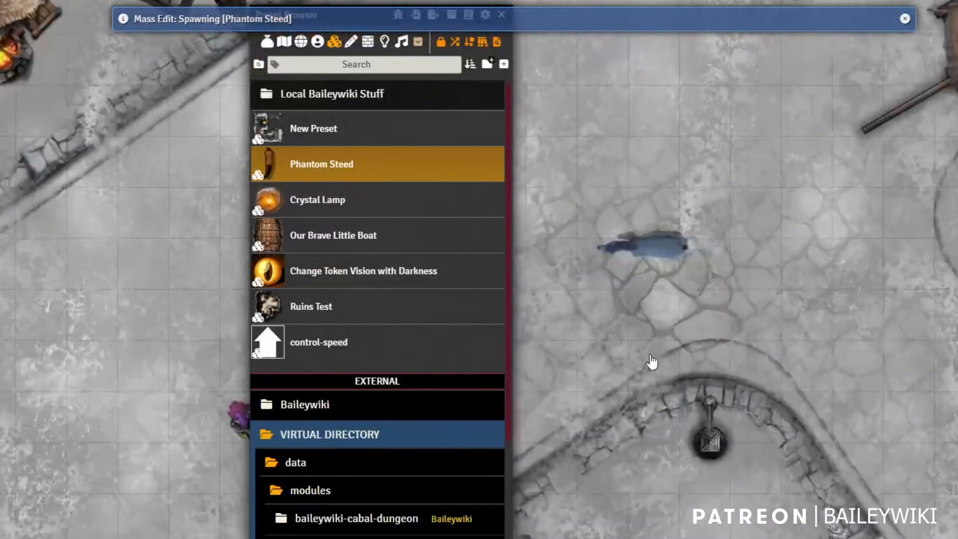
{"action": "scroll", "coordinate": [656, 358], "scroll_direction": "up", "scroll_amount": 3}
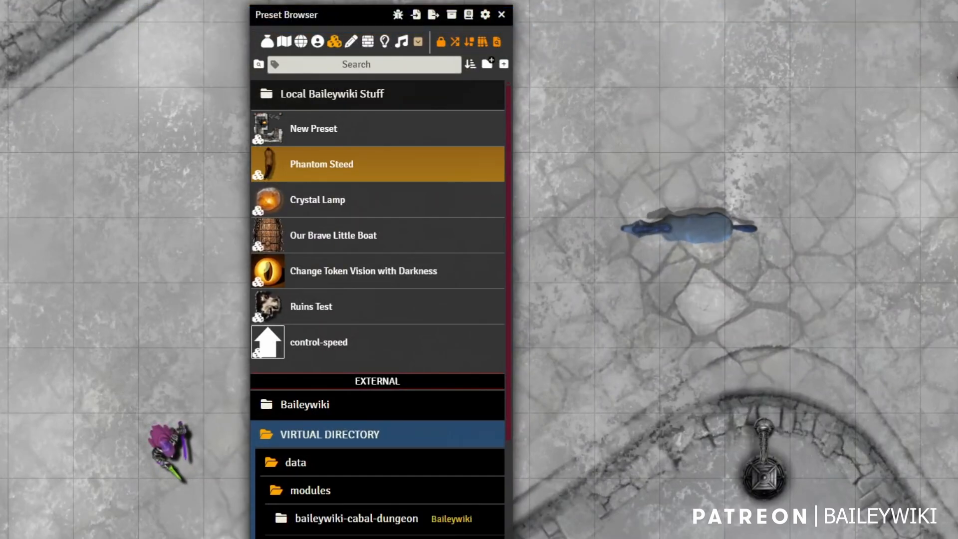
{"action": "left_click_drag", "start_coordinate": [169, 446], "coordinate": [603, 267]}
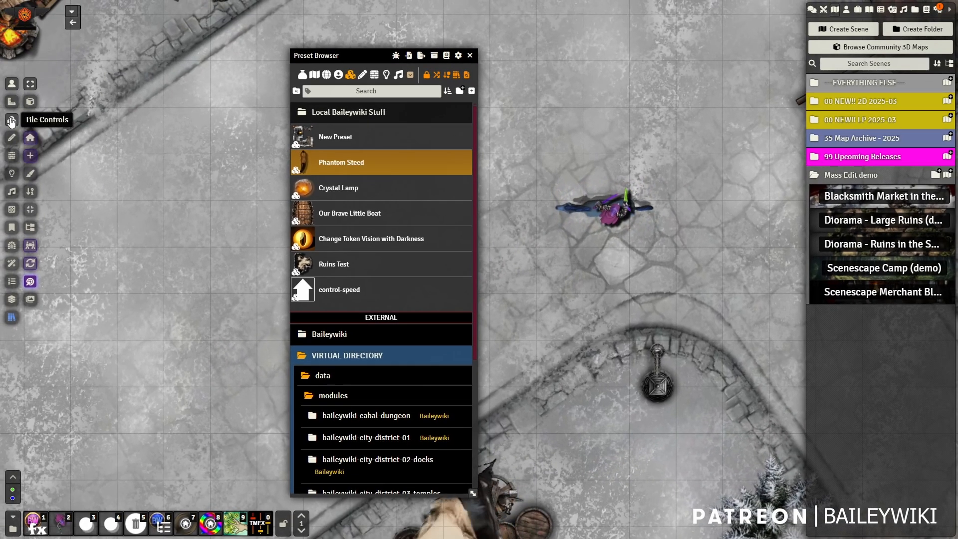
Remove the Phantom Steed tile from the paved area and move the token away to the west.
{"action": "left_click_drag", "start_coordinate": [589, 211], "coordinate": [569, 218]}
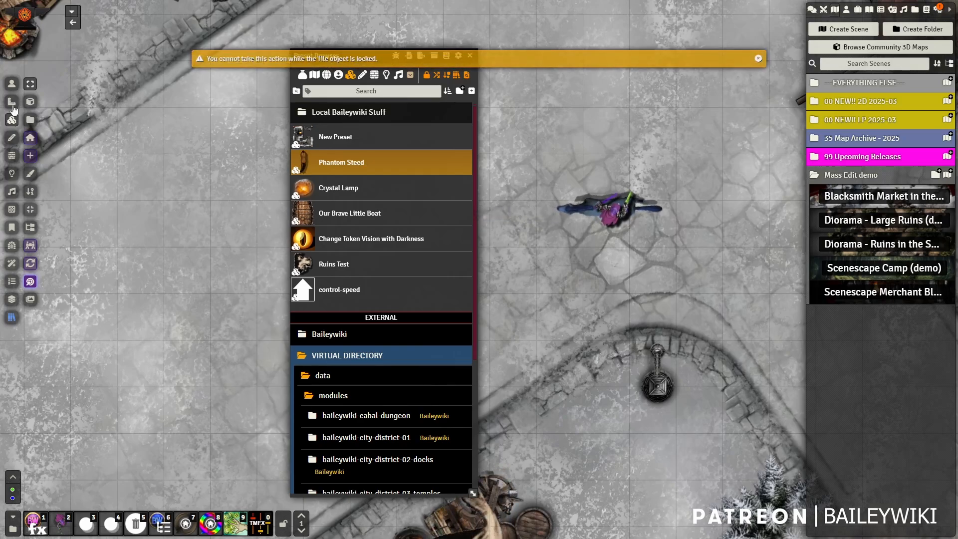
{"action": "left_click", "coordinate": [31, 280]}
{"action": "left_click", "coordinate": [556, 217]}
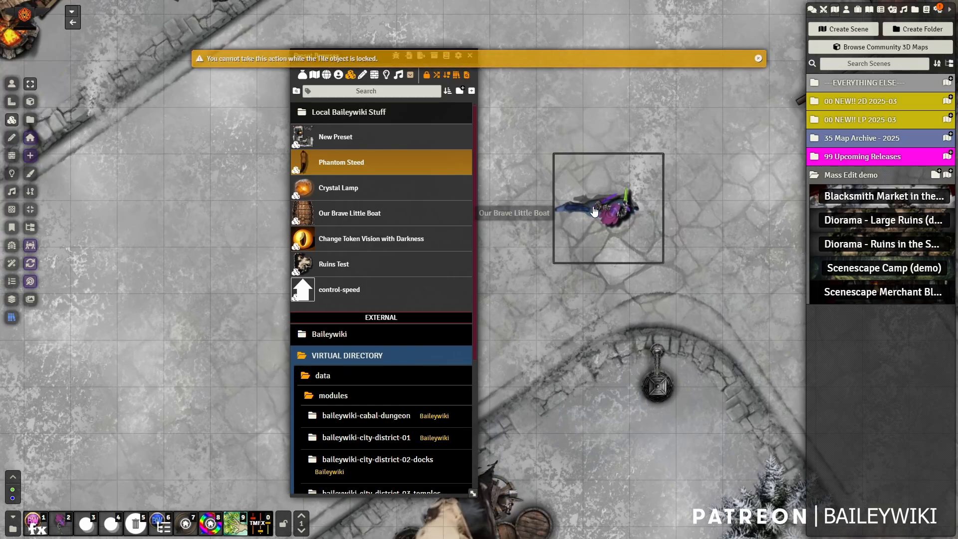
{"action": "left_click_drag", "start_coordinate": [558, 218], "coordinate": [120, 353]}
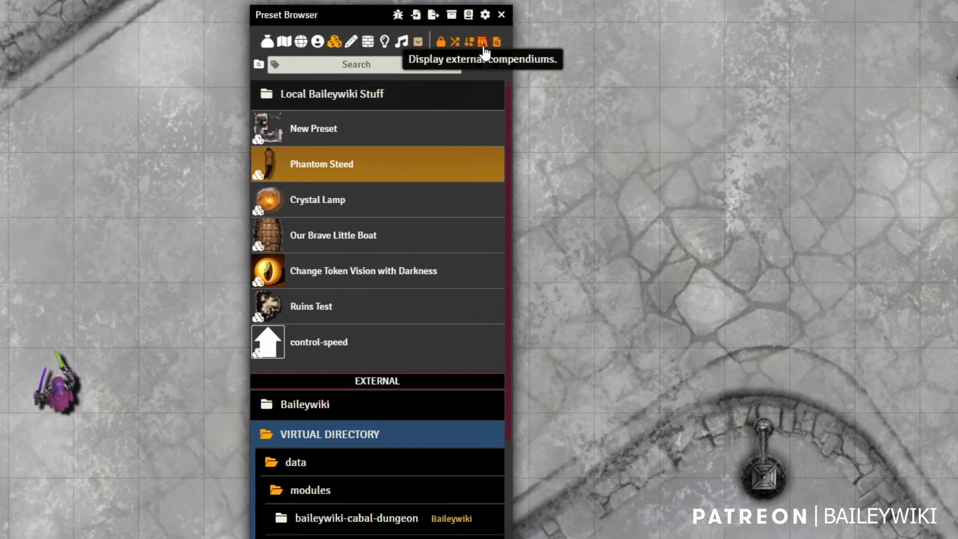
Turn the display of external compendiums off and on again in the Preset Browser, and collapse the VIRTUAL DIRECTORY.
{"action": "left_click", "coordinate": [457, 75]}
{"action": "left_click", "coordinate": [293, 406]}
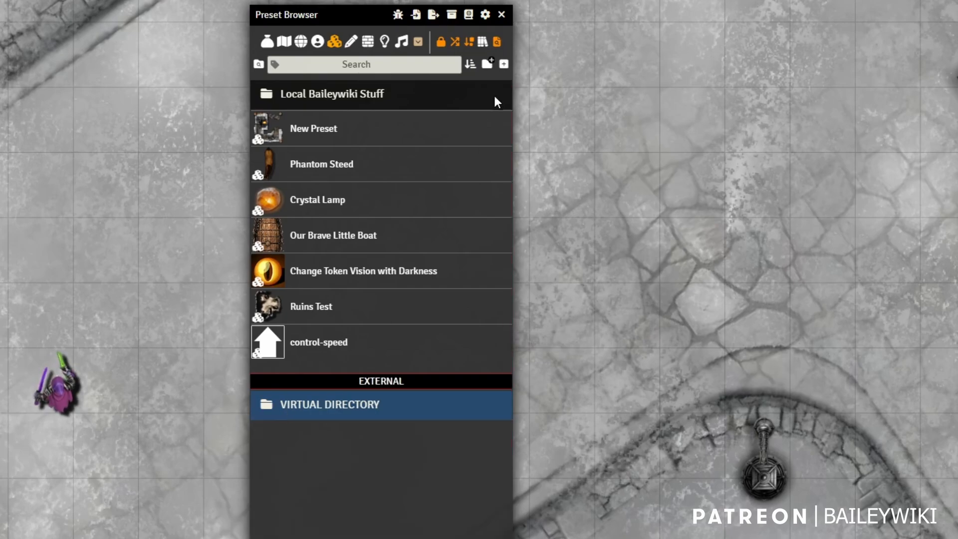
{"action": "left_click", "coordinate": [482, 42]}
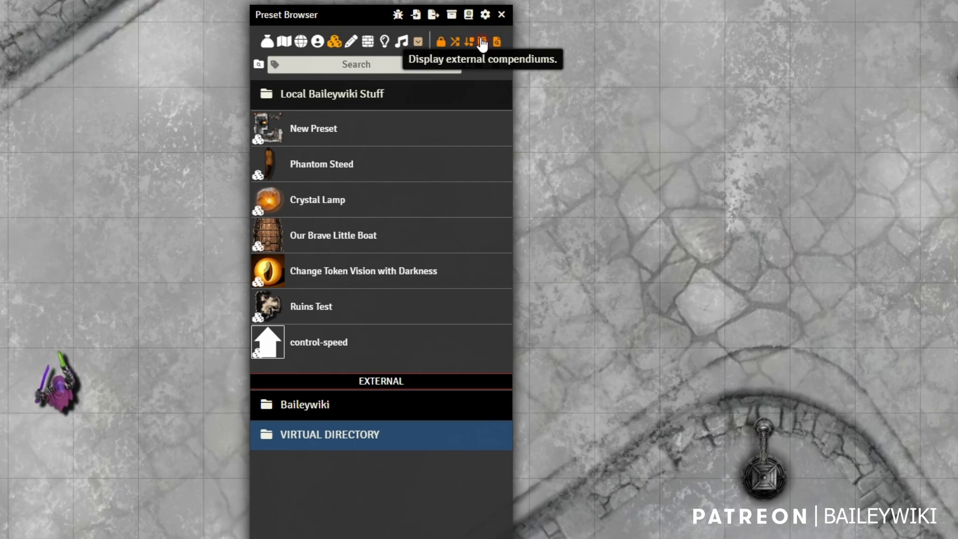
Browse the Baileywiki compendium folders, including Scenescape Props - Free and BW Prefabs 01 - Buildings and Facades, and collapse them again.
{"action": "left_click", "coordinate": [306, 403]}
{"action": "left_click", "coordinate": [314, 431]}
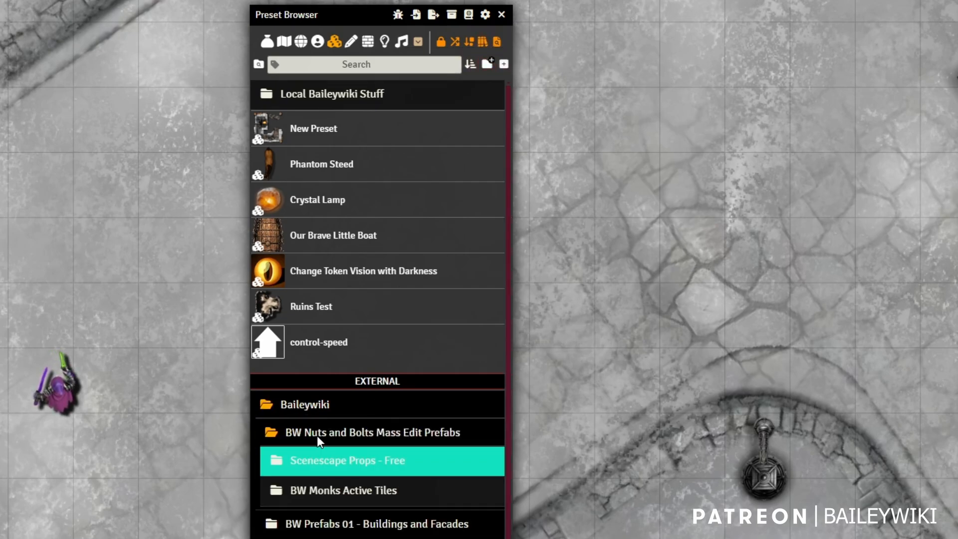
{"action": "left_click", "coordinate": [327, 463]}
{"action": "left_click", "coordinate": [305, 483]}
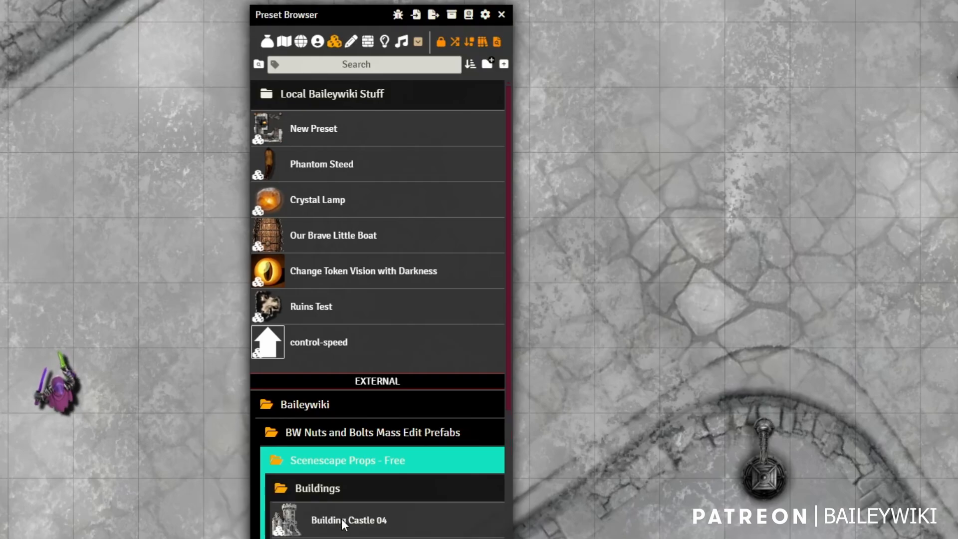
{"action": "left_click", "coordinate": [310, 488]}
{"action": "scroll", "coordinate": [324, 431], "scroll_direction": "down", "scroll_amount": 4}
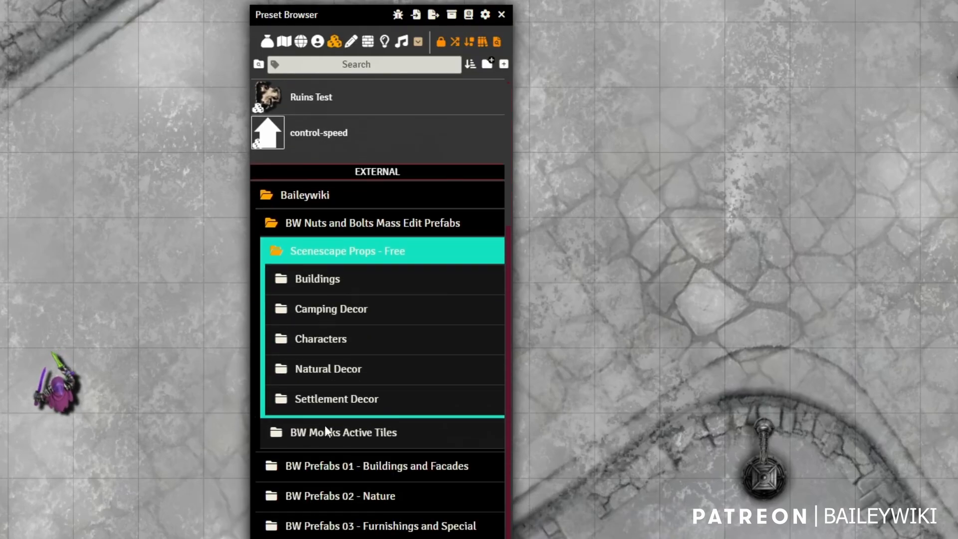
{"action": "left_click", "coordinate": [297, 256]}
{"action": "left_click", "coordinate": [319, 427]}
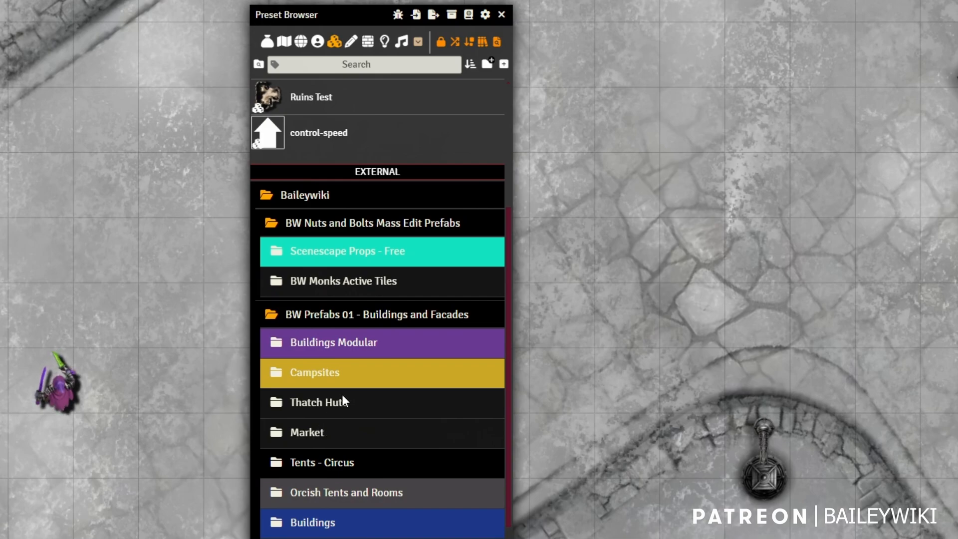
{"action": "scroll", "coordinate": [343, 394], "scroll_direction": "up", "scroll_amount": 3}
{"action": "left_click", "coordinate": [305, 344]}
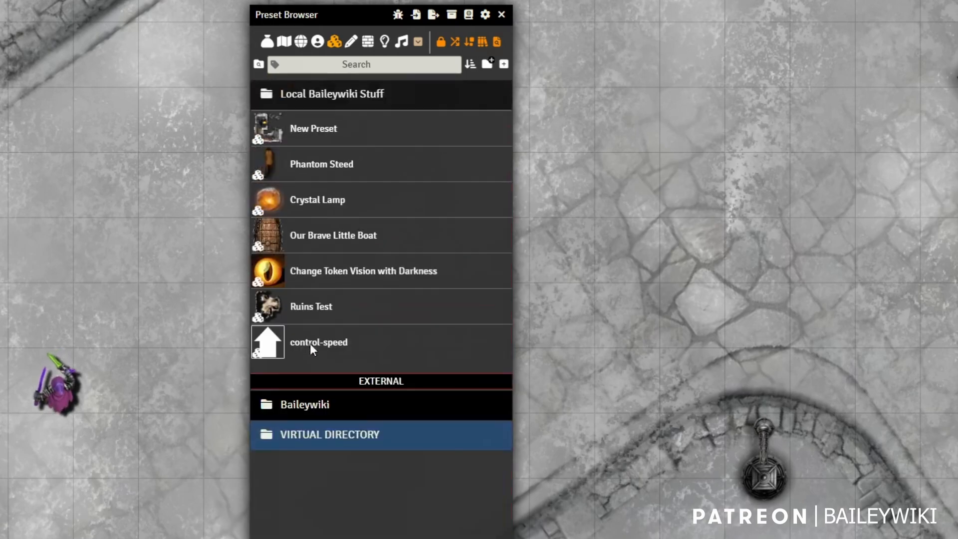
Search the Preset Browser for "blacksmith".
{"action": "left_click", "coordinate": [406, 70]}
{"action": "type", "text": "bl"}
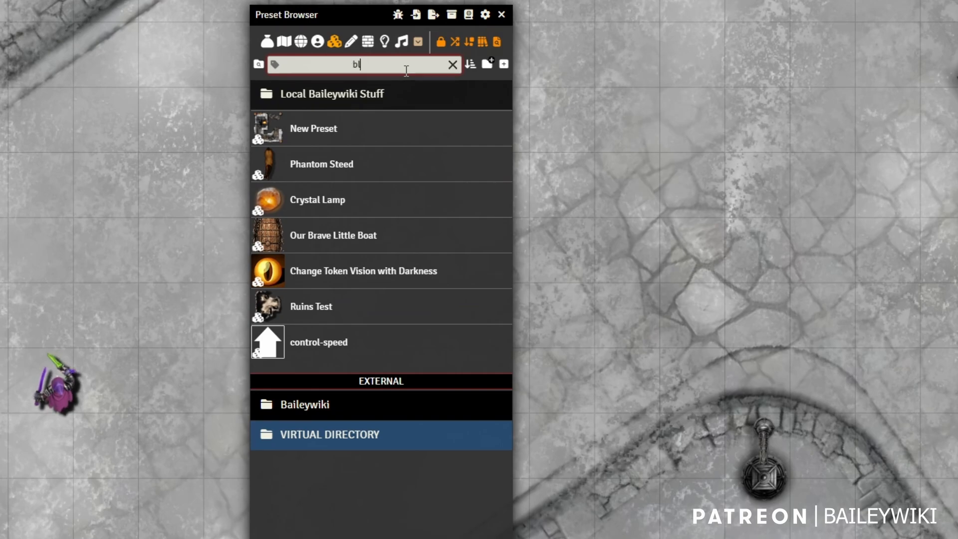
{"action": "type", "text": "acksmith"}
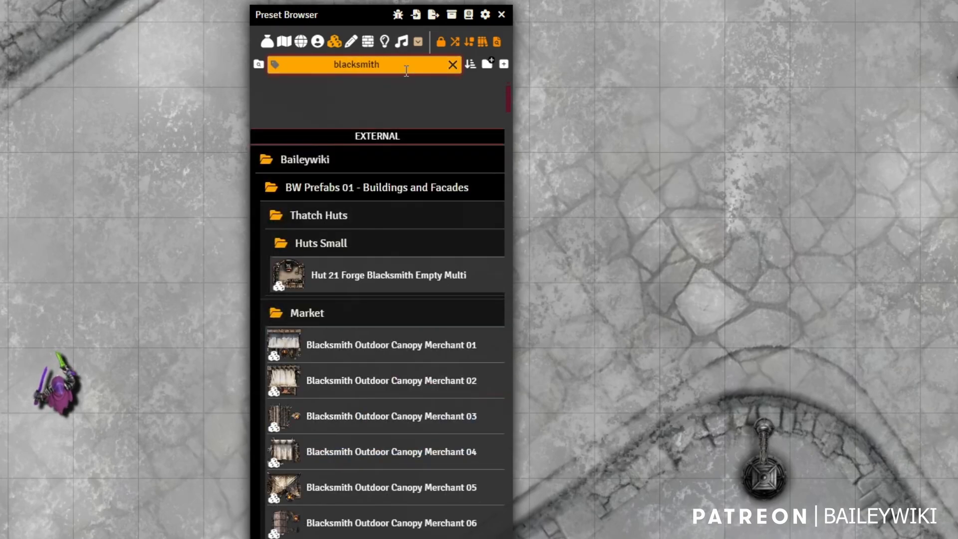
Preview Hut 21 Forge Blacksmith Empty Multi and Blacksmith Outdoor Canopy Merchant 02 on the map, cancelling each placement.
{"action": "left_click", "coordinate": [340, 271]}
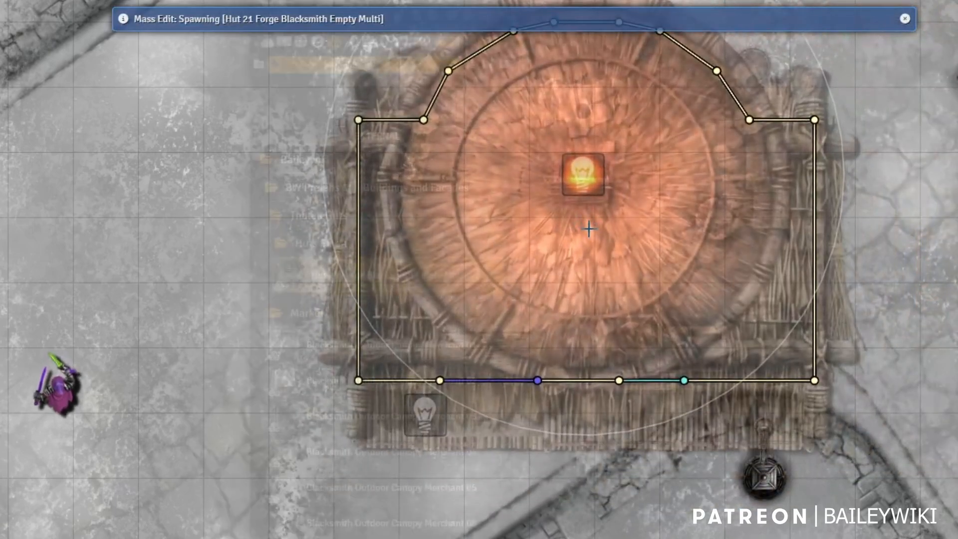
{"action": "left_click", "coordinate": [554, 240]}
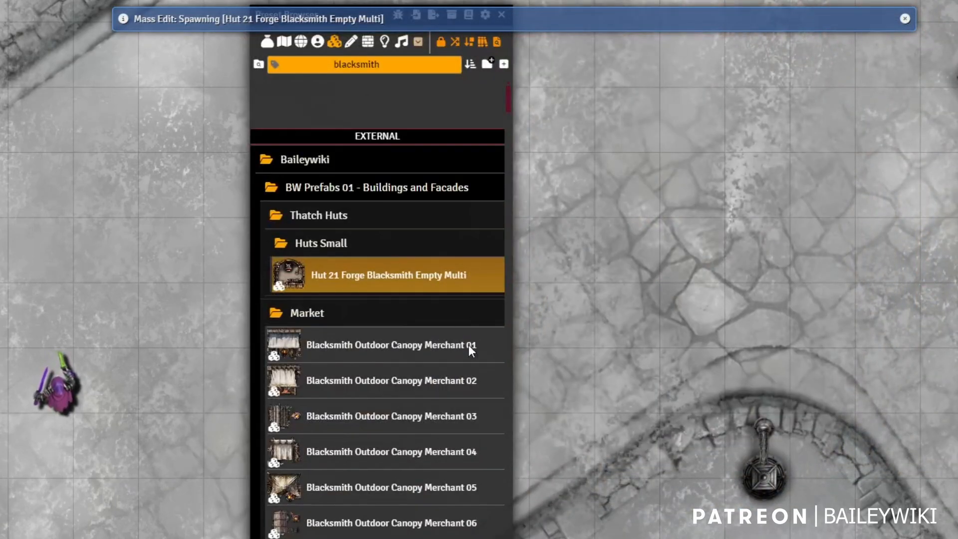
{"action": "scroll", "coordinate": [468, 345], "scroll_direction": "down", "scroll_amount": 5}
{"action": "left_click", "coordinate": [338, 102]}
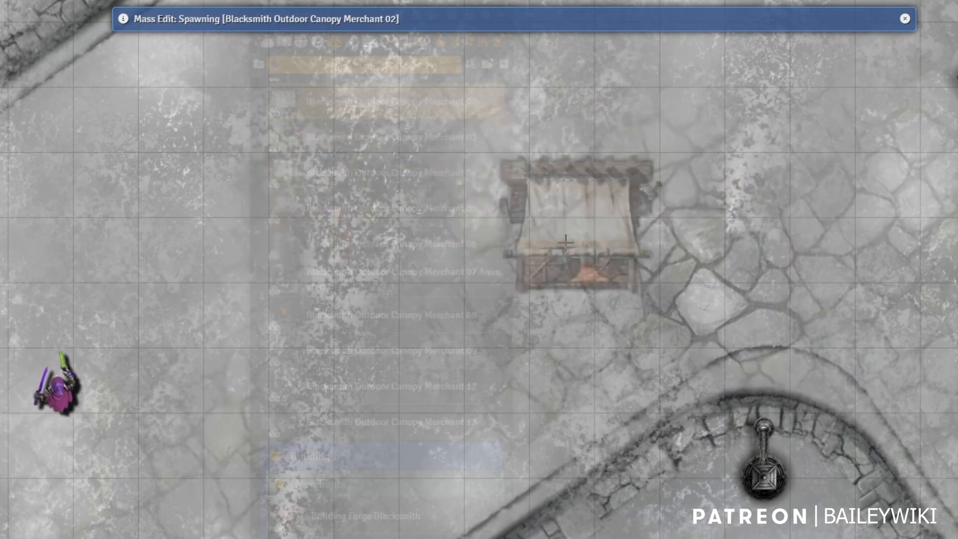
{"action": "right_click", "coordinate": [556, 224]}
Examine the blacksmith results, from the brushes and modular sets through the VIRTUAL DIRECTORY's anvils, aprons and bellows.
{"action": "scroll", "coordinate": [421, 313], "scroll_direction": "down", "scroll_amount": 10}
{"action": "scroll", "coordinate": [356, 267], "scroll_direction": "down", "scroll_amount": 4}
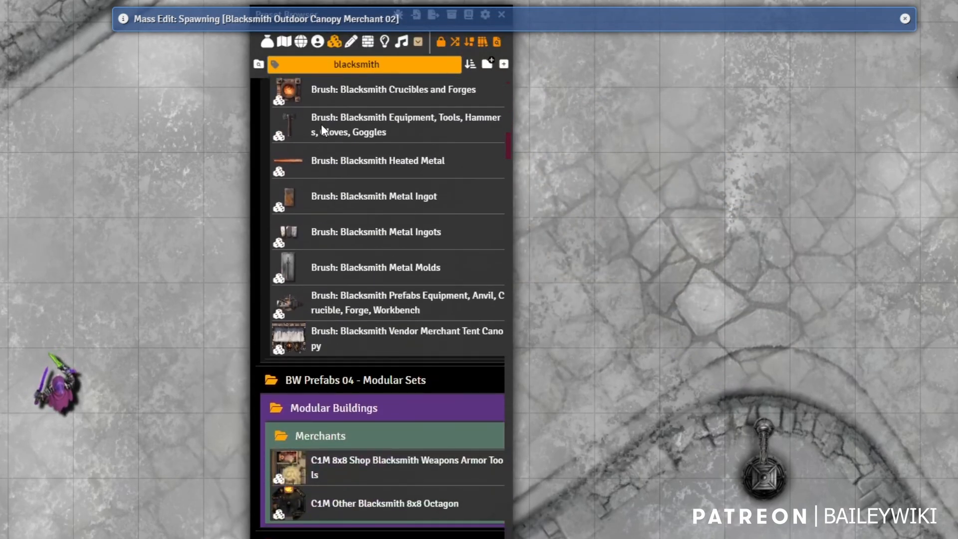
{"action": "scroll", "coordinate": [340, 187], "scroll_direction": "up", "scroll_amount": 4}
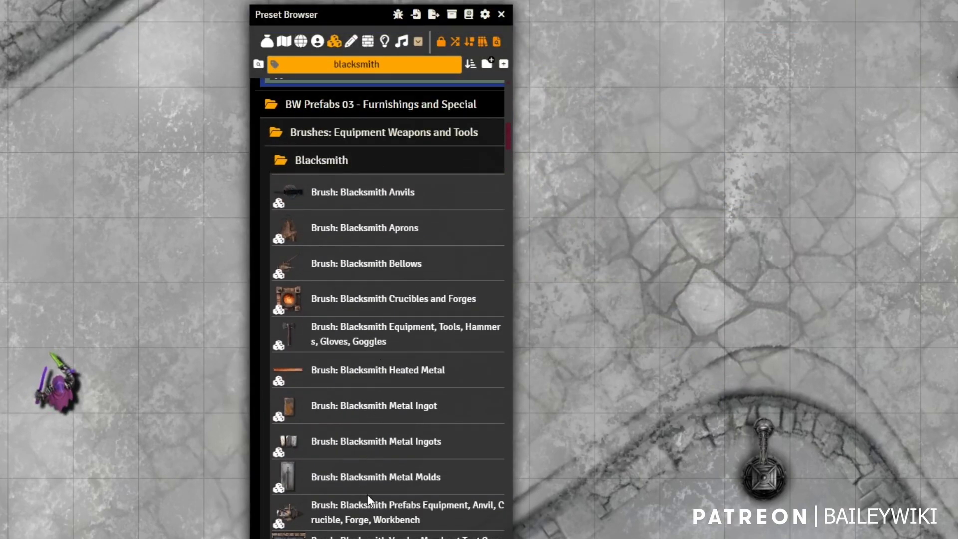
{"action": "scroll", "coordinate": [384, 249], "scroll_direction": "down", "scroll_amount": 8}
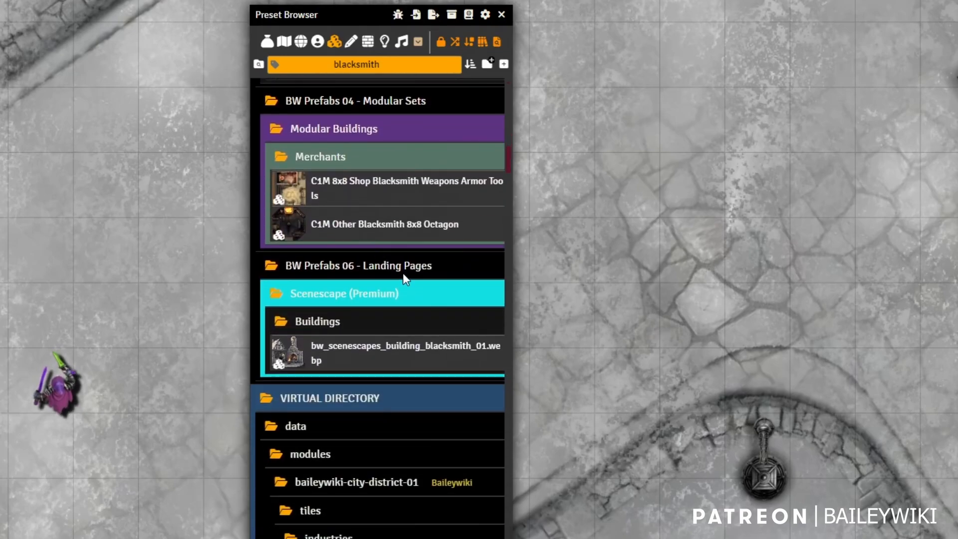
{"action": "scroll", "coordinate": [399, 324], "scroll_direction": "down", "scroll_amount": 1}
{"action": "scroll", "coordinate": [399, 328], "scroll_direction": "down", "scroll_amount": 12}
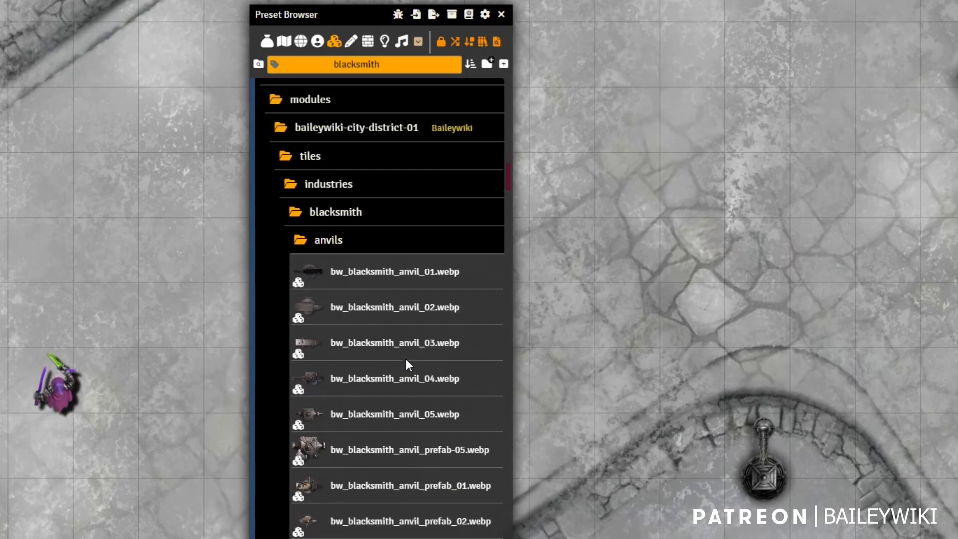
{"action": "scroll", "coordinate": [426, 404], "scroll_direction": "down", "scroll_amount": 9}
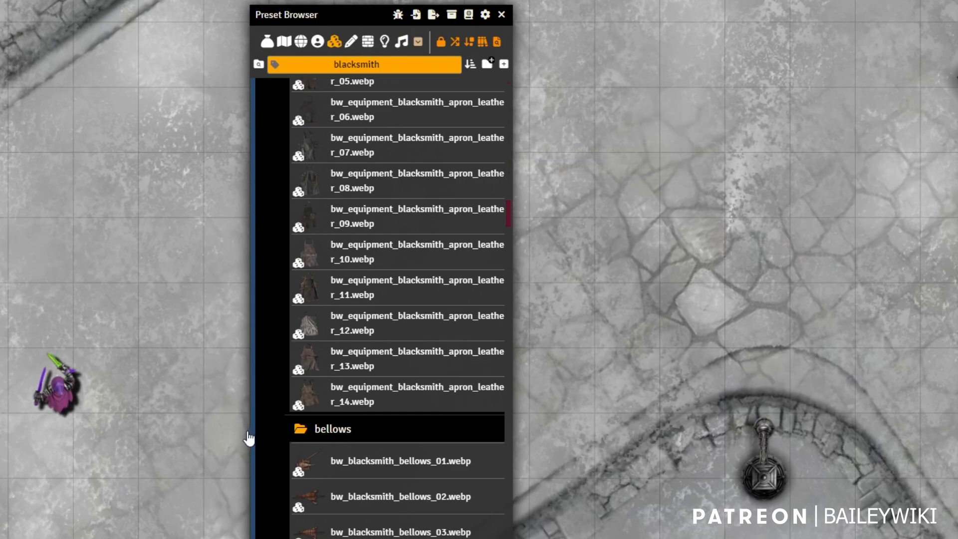
{"action": "scroll", "coordinate": [397, 272], "scroll_direction": "up", "scroll_amount": 3}
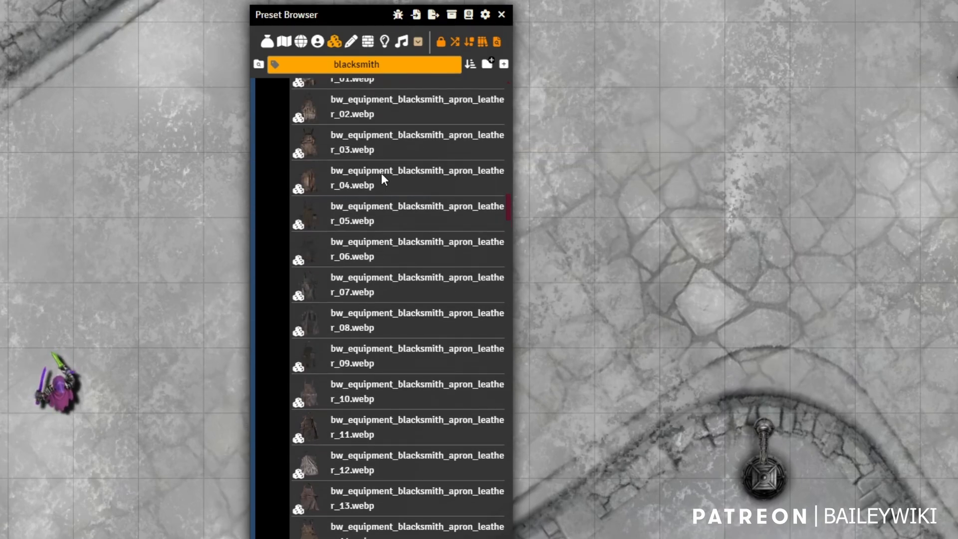
Show the blacksmith results as large thumbnails and examine the aprons, canopies, forges, animated forge fire and hammers.
{"action": "left_click", "coordinate": [481, 48]}
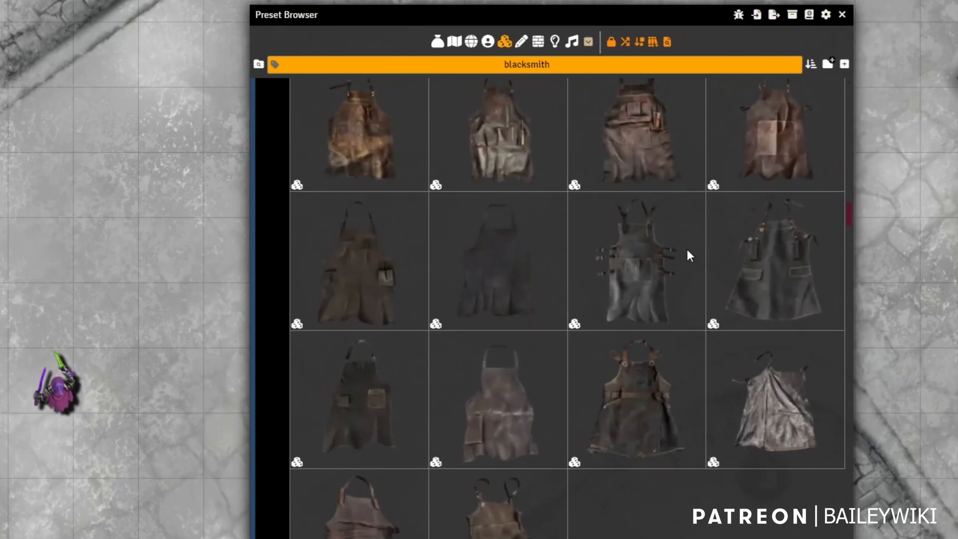
{"action": "scroll", "coordinate": [688, 252], "scroll_direction": "down", "scroll_amount": 15}
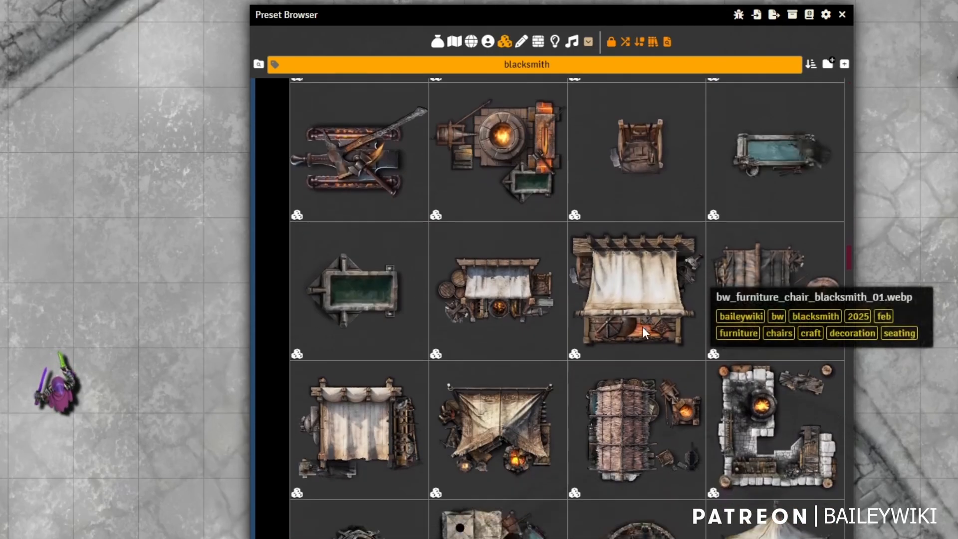
{"action": "scroll", "coordinate": [642, 330], "scroll_direction": "down", "scroll_amount": 15}
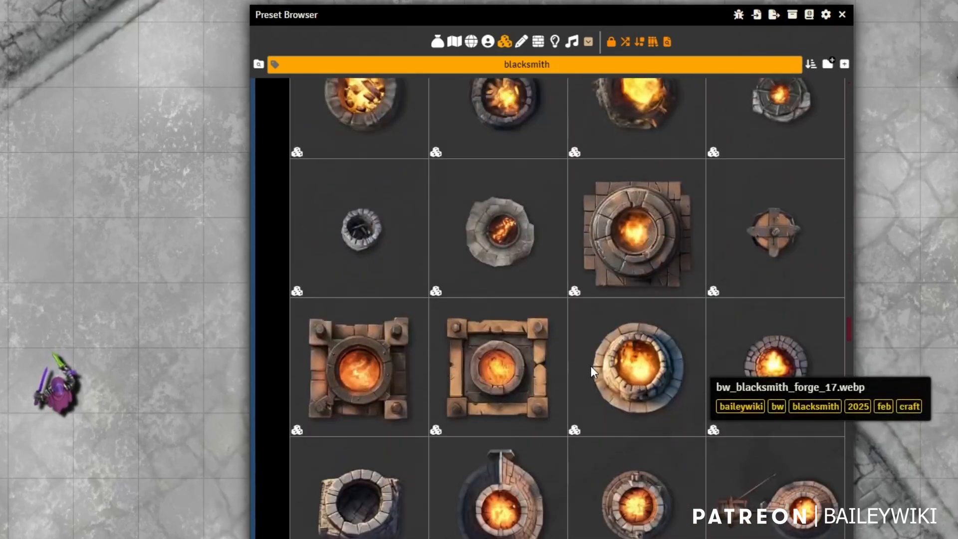
{"action": "scroll", "coordinate": [584, 366], "scroll_direction": "down", "scroll_amount": 12}
{"action": "scroll", "coordinate": [583, 368], "scroll_direction": "up", "scroll_amount": 9}
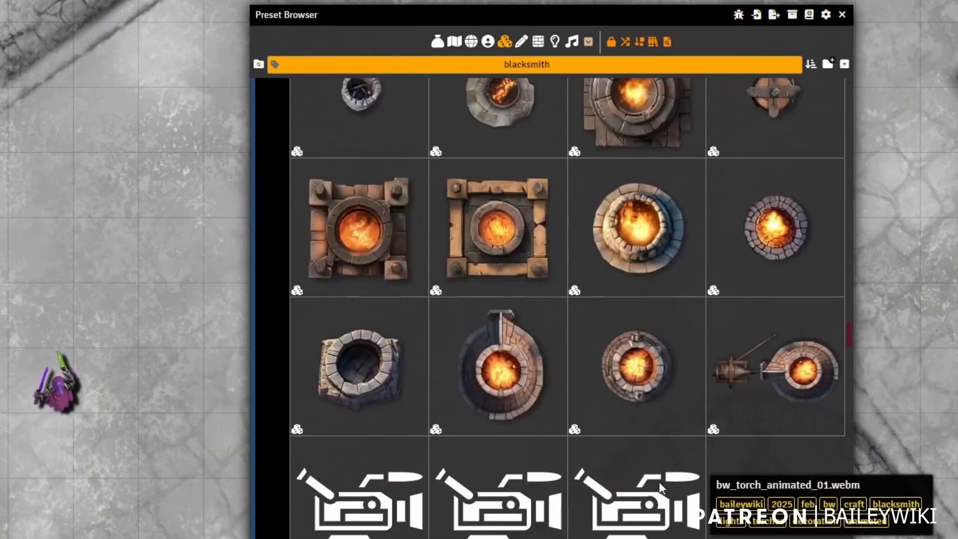
{"action": "mouse_move", "coordinate": [381, 502]}
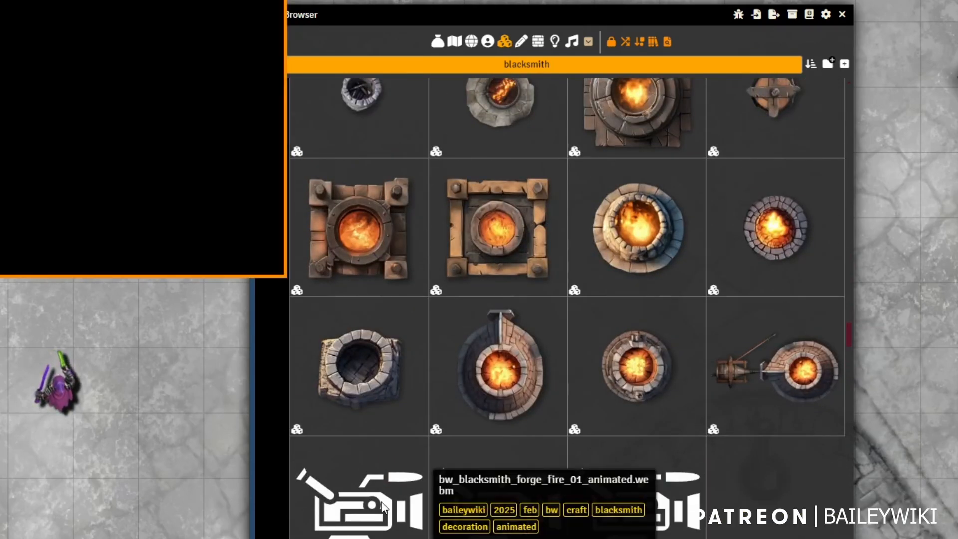
{"action": "scroll", "coordinate": [779, 376], "scroll_direction": "down", "scroll_amount": 12}
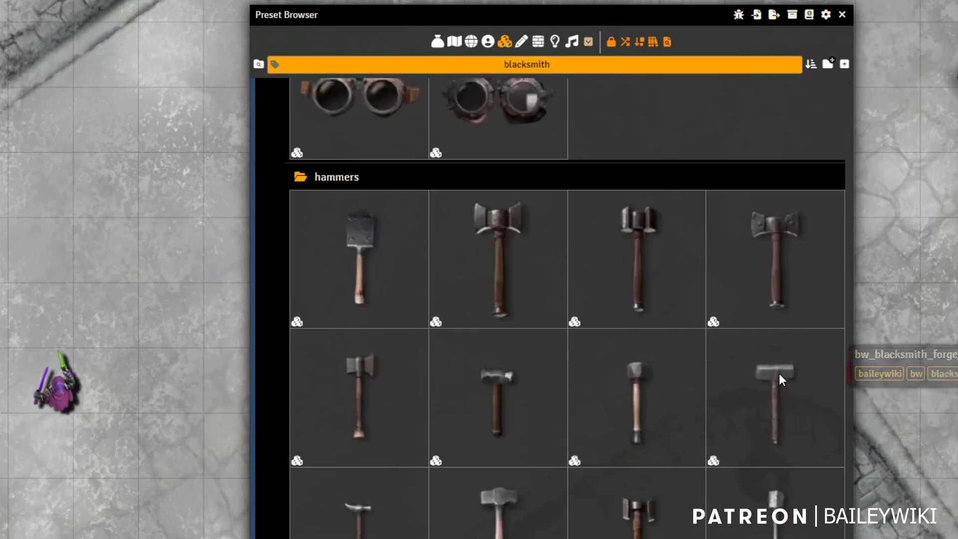
{"action": "scroll", "coordinate": [778, 373], "scroll_direction": "down", "scroll_amount": 15}
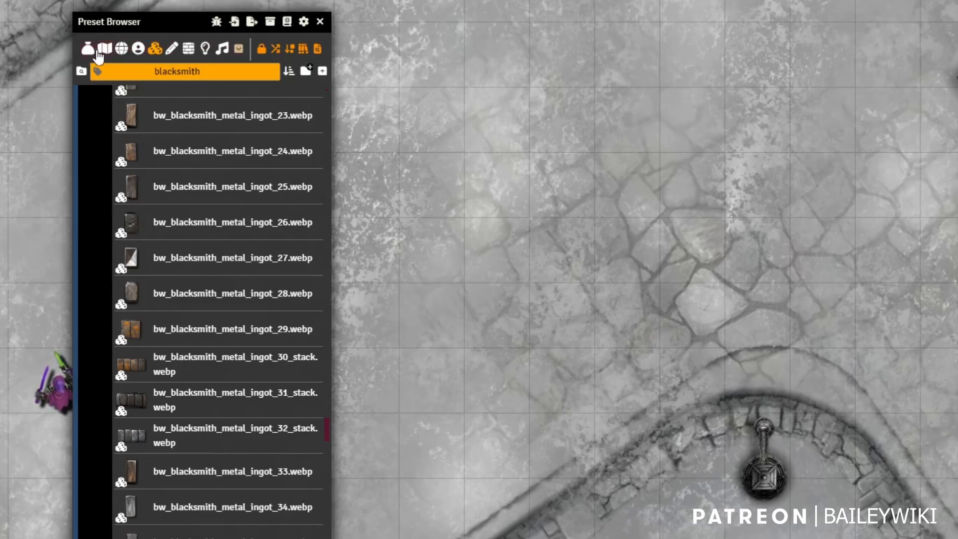
Filter the blacksmith results by ambient sounds and by ambient lights, and clear the search.
{"action": "left_click", "coordinate": [223, 48]}
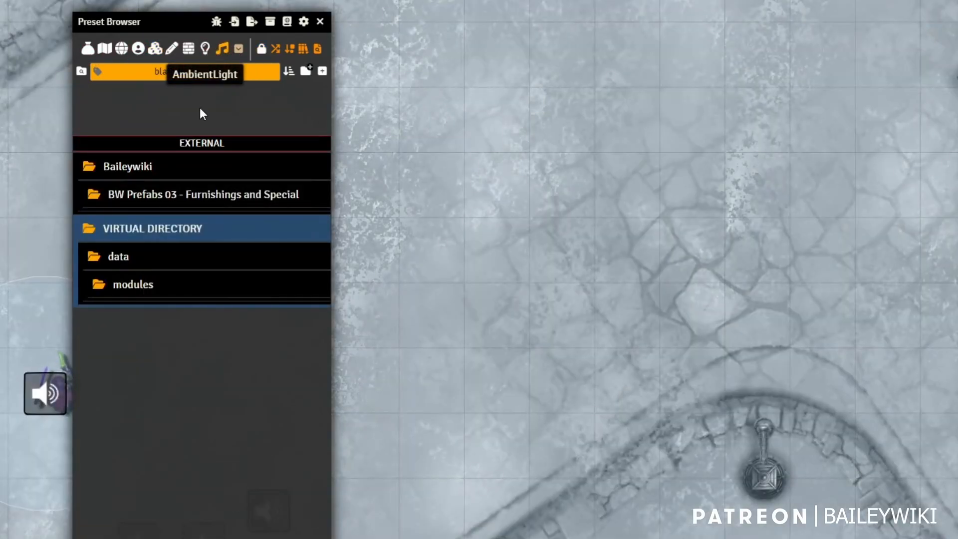
{"action": "left_click", "coordinate": [205, 50]}
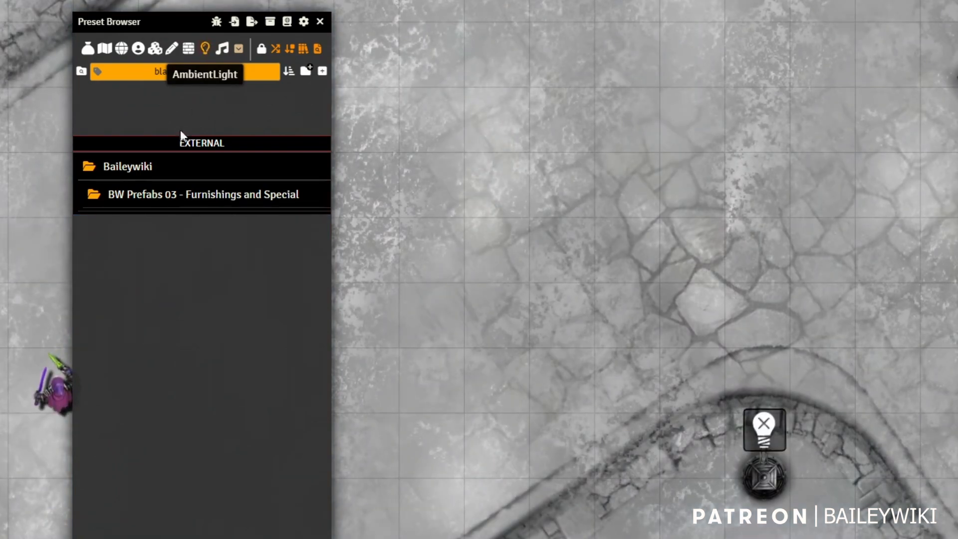
{"action": "left_click_drag", "start_coordinate": [237, 72], "coordinate": [143, 88]}
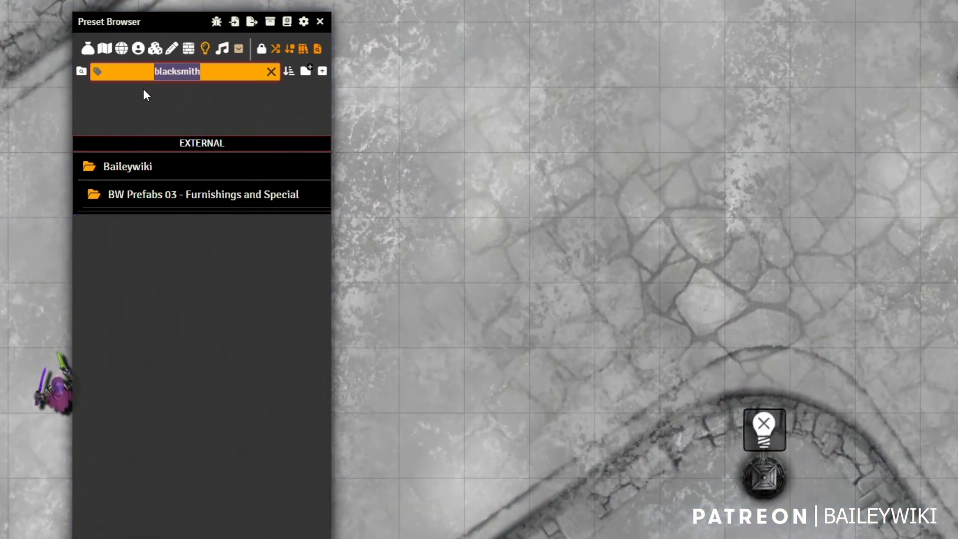
{"action": "key", "text": "BackSpace"}
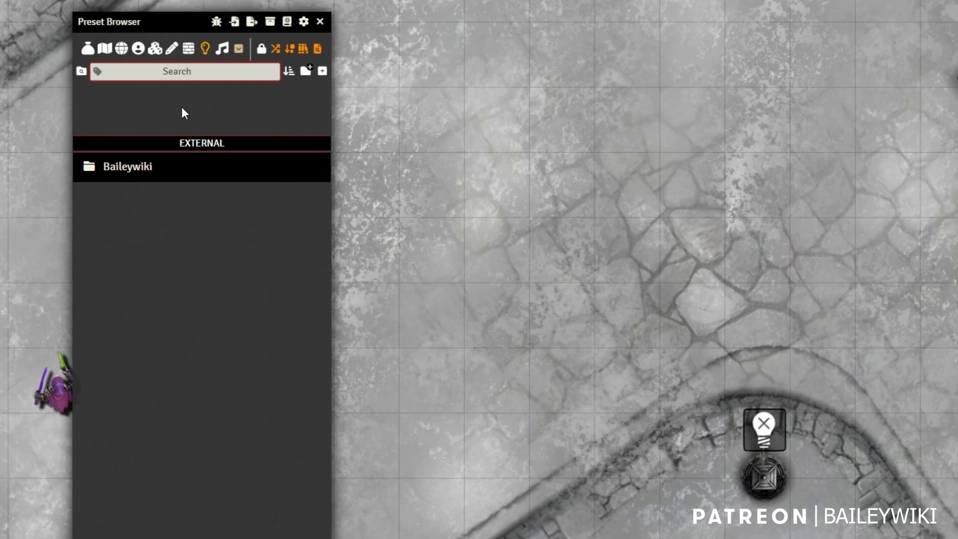
View the wall, Placeables and Scene presets in turn, ending on the Bag category.
{"action": "left_click", "coordinate": [188, 49]}
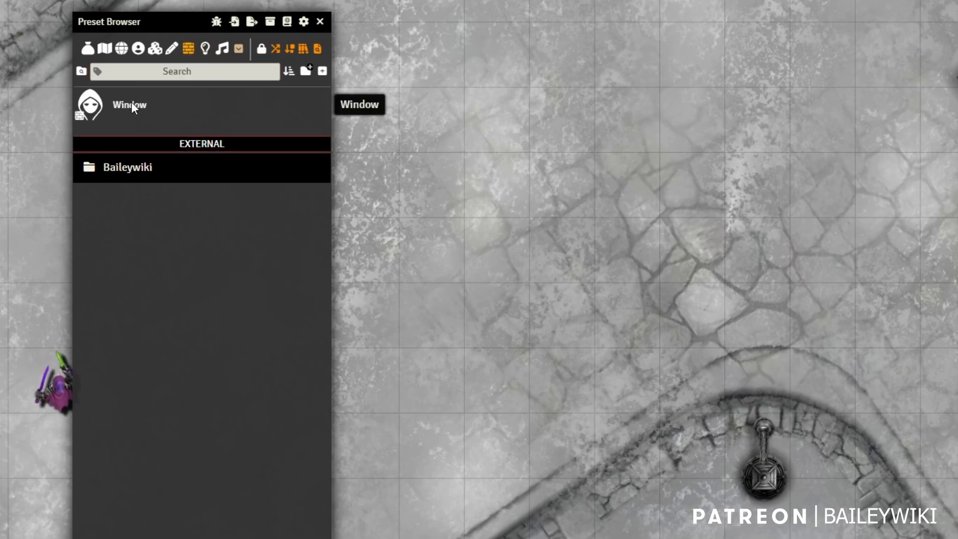
{"action": "left_click", "coordinate": [121, 49]}
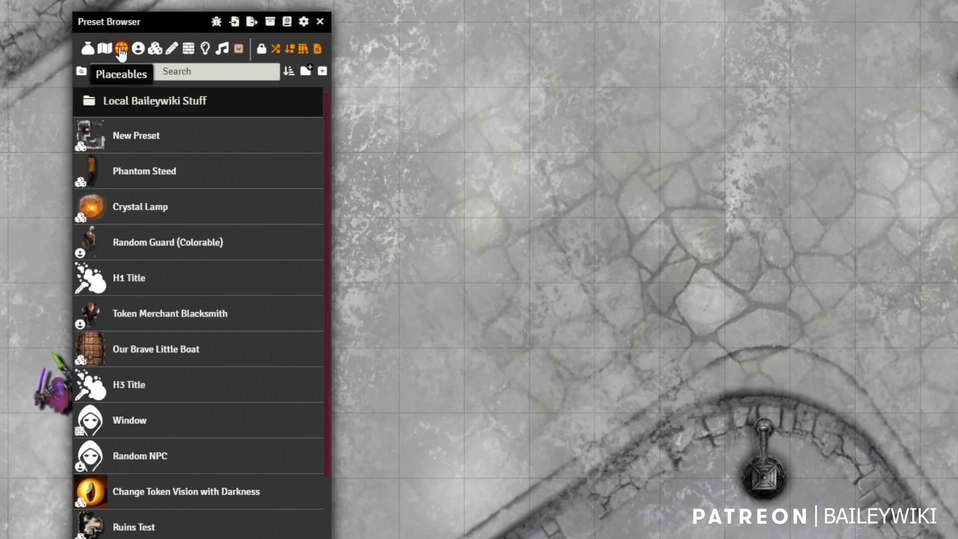
{"action": "left_click", "coordinate": [103, 52]}
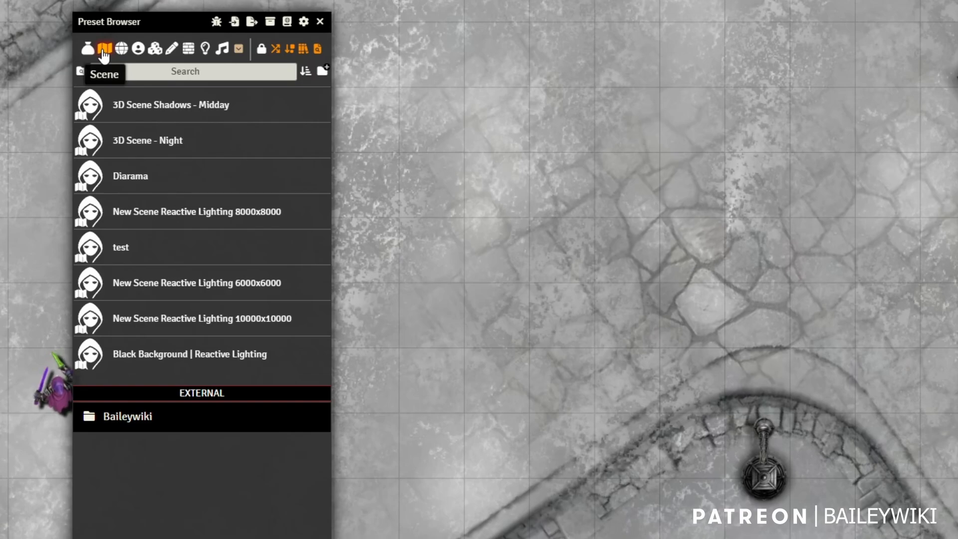
{"action": "left_click", "coordinate": [87, 50]}
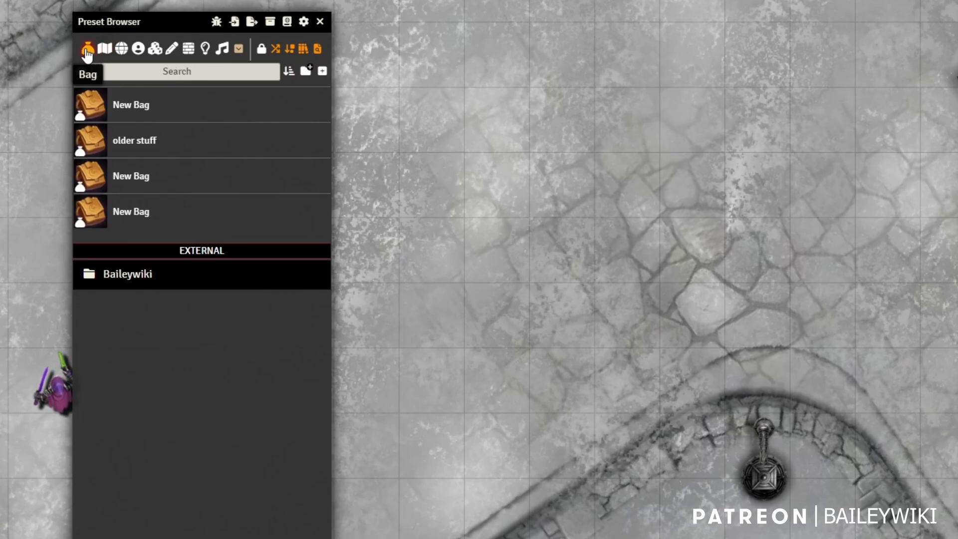
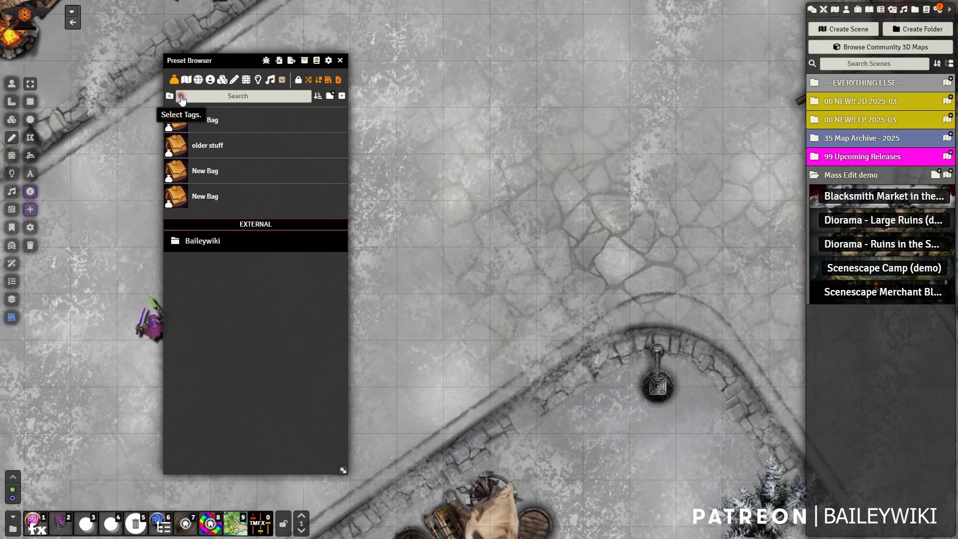
Review the Preset Browser's Persistent Search and Dropdown Categories settings, and close them without saving.
{"action": "left_click", "coordinate": [112, 76]}
{"action": "left_click", "coordinate": [184, 102]}
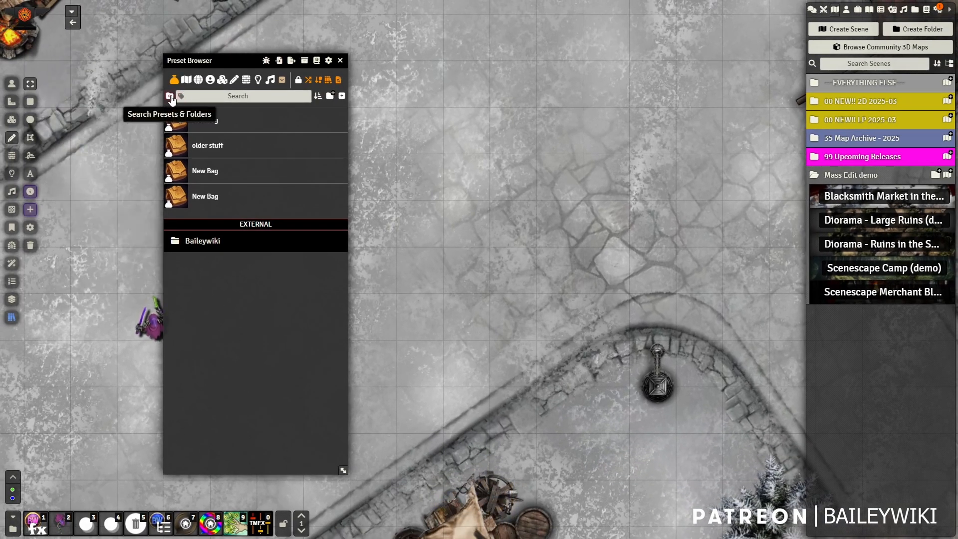
{"action": "left_click", "coordinate": [329, 61]}
{"action": "mouse_move", "coordinate": [283, 81]}
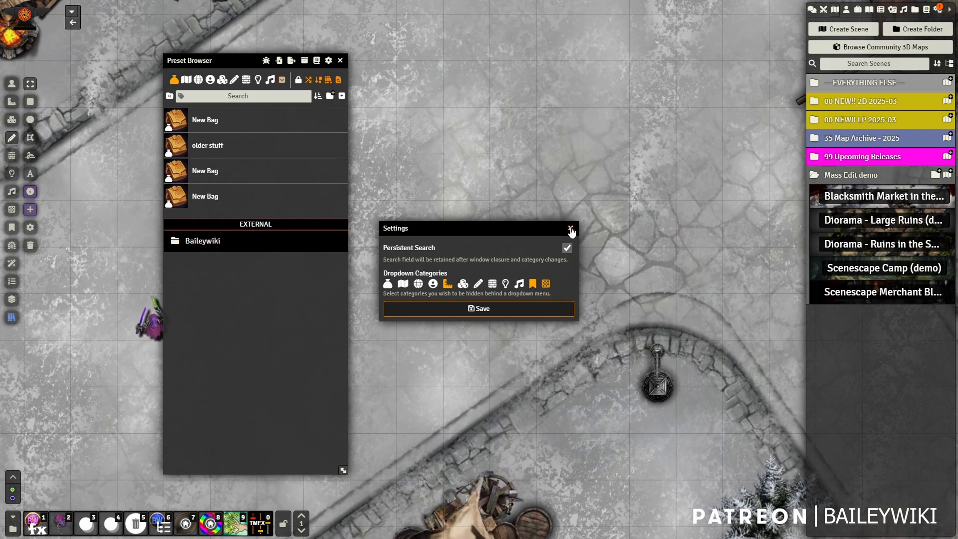
{"action": "left_click", "coordinate": [571, 228]}
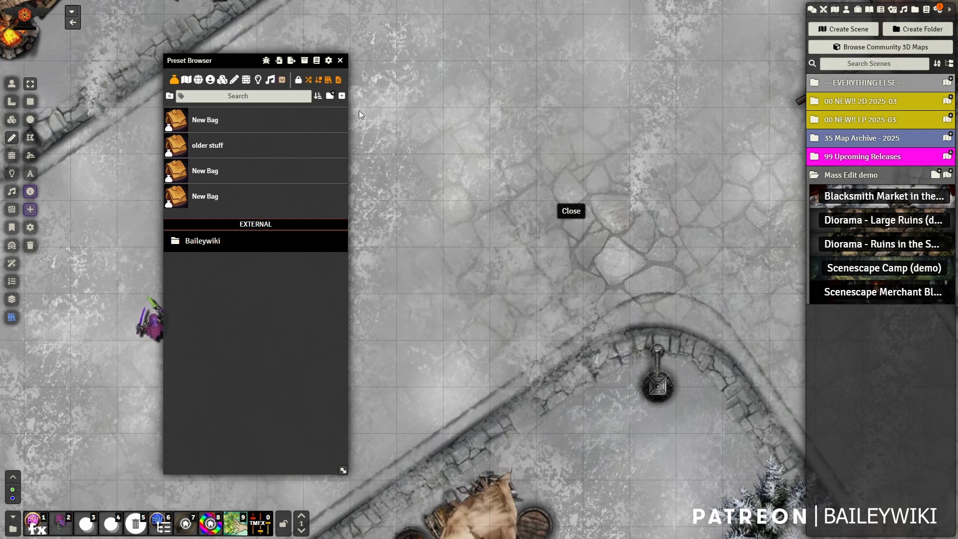
View the compendiums available for storing presets, and cancel without swapping from Mass Edit: Presets (MAIN).
{"action": "left_click", "coordinate": [317, 62]}
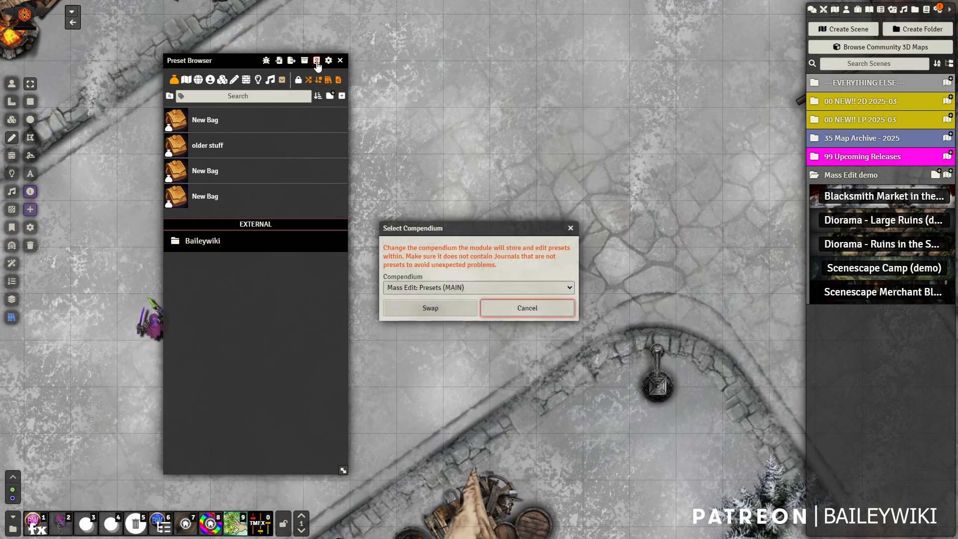
{"action": "left_click", "coordinate": [490, 288]}
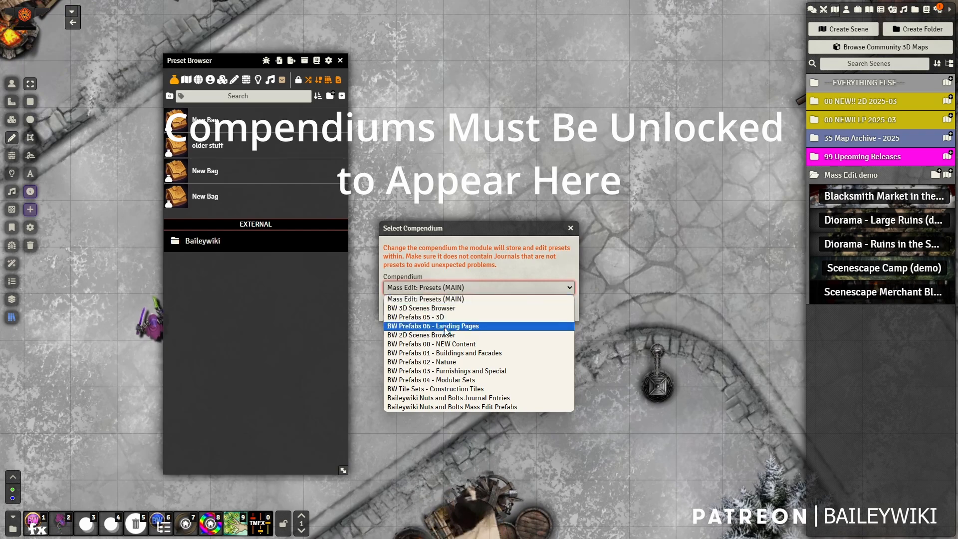
{"action": "left_click", "coordinate": [475, 268]}
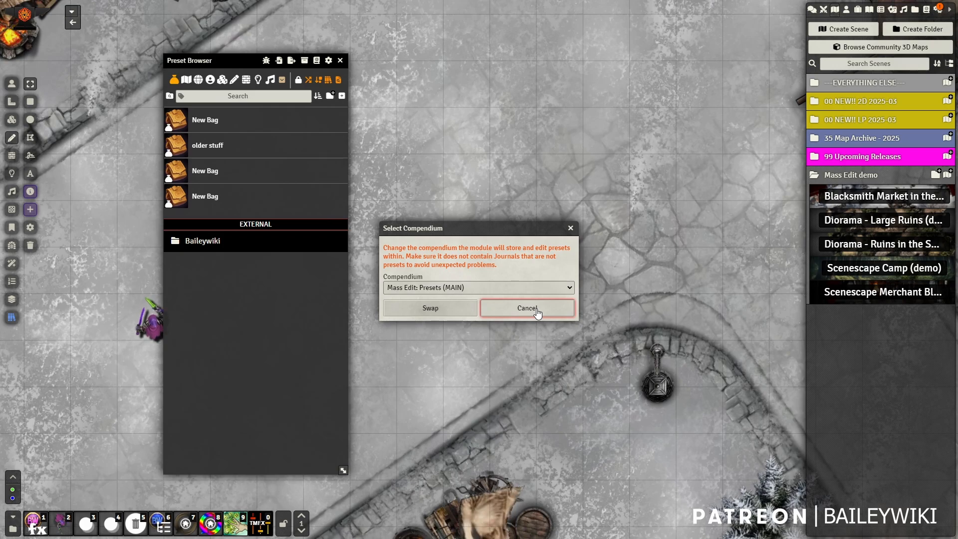
{"action": "left_click", "coordinate": [527, 308]}
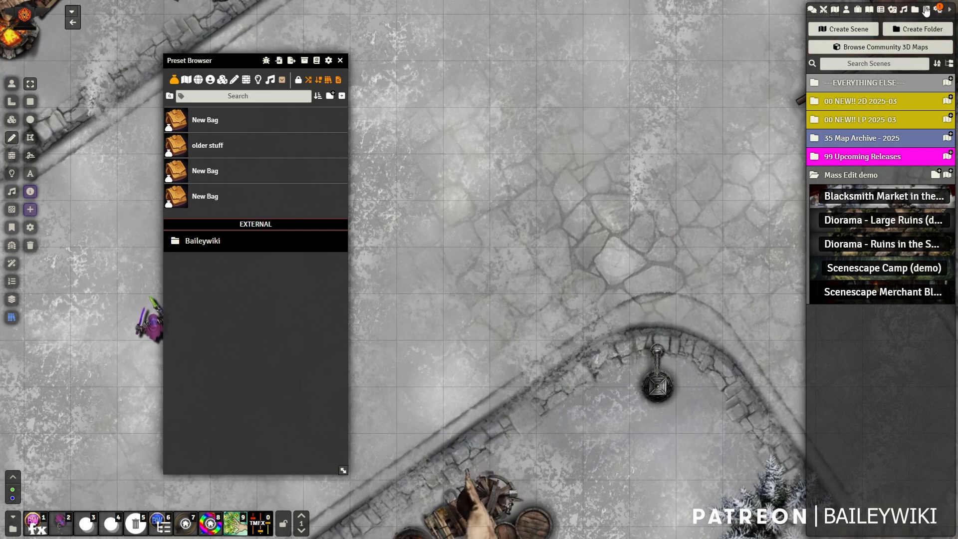
Show the world's compendium packs, review the choices for the preset storage compendium again, and close without swapping.
{"action": "left_click", "coordinate": [926, 10]}
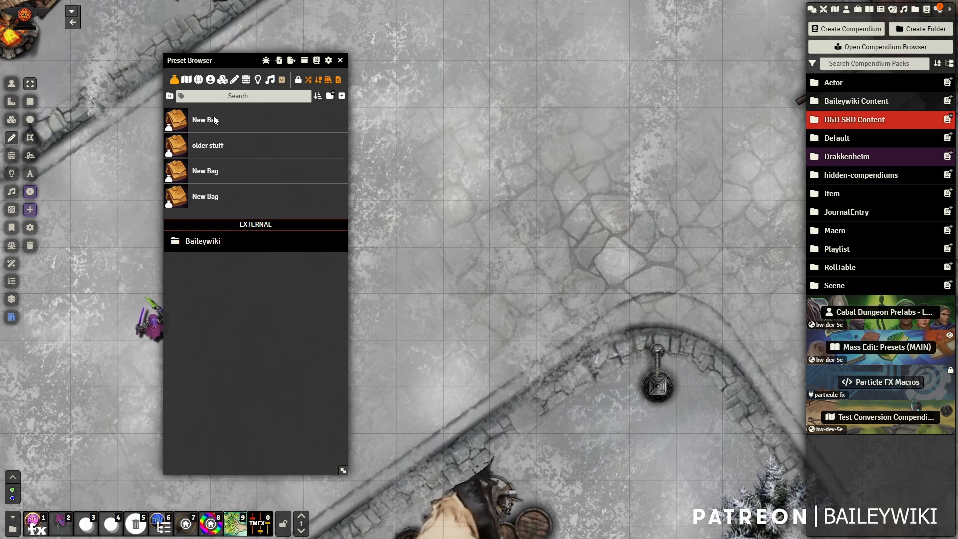
{"action": "left_click", "coordinate": [316, 60]}
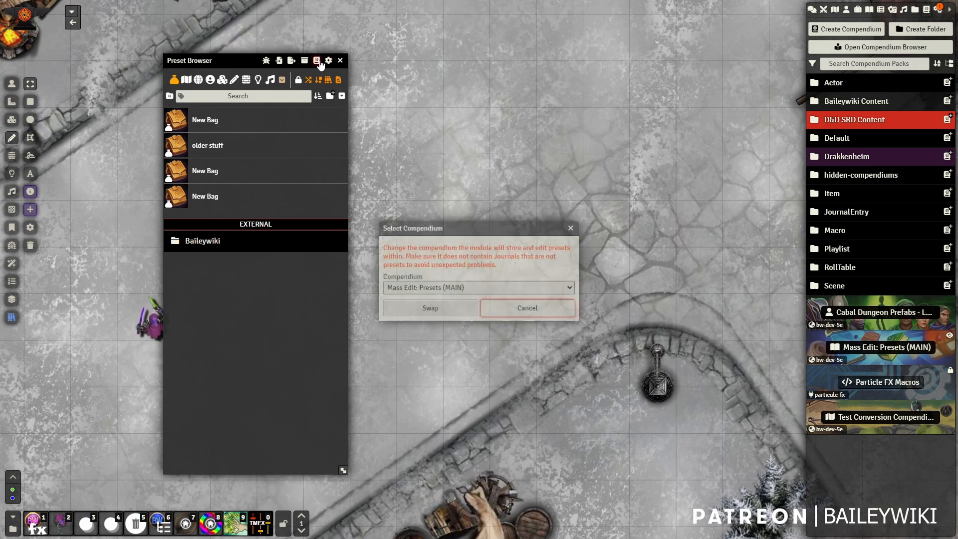
{"action": "left_click", "coordinate": [504, 290]}
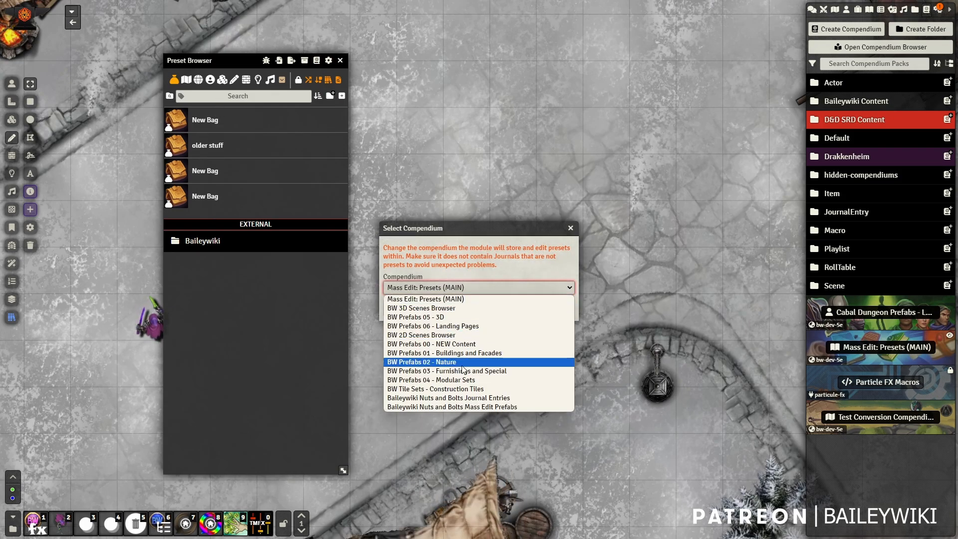
{"action": "left_click", "coordinate": [572, 226]}
{"action": "left_click", "coordinate": [572, 227]}
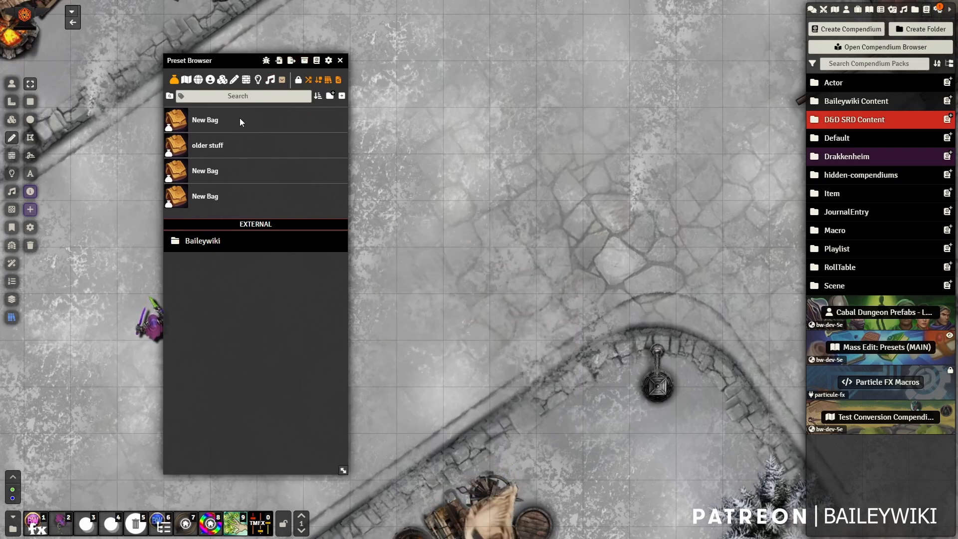
Select all four bag presets in the Preset Browser and export them.
{"action": "left_click", "coordinate": [217, 119]}
{"action": "left_click", "coordinate": [215, 196], "text": "shift"}
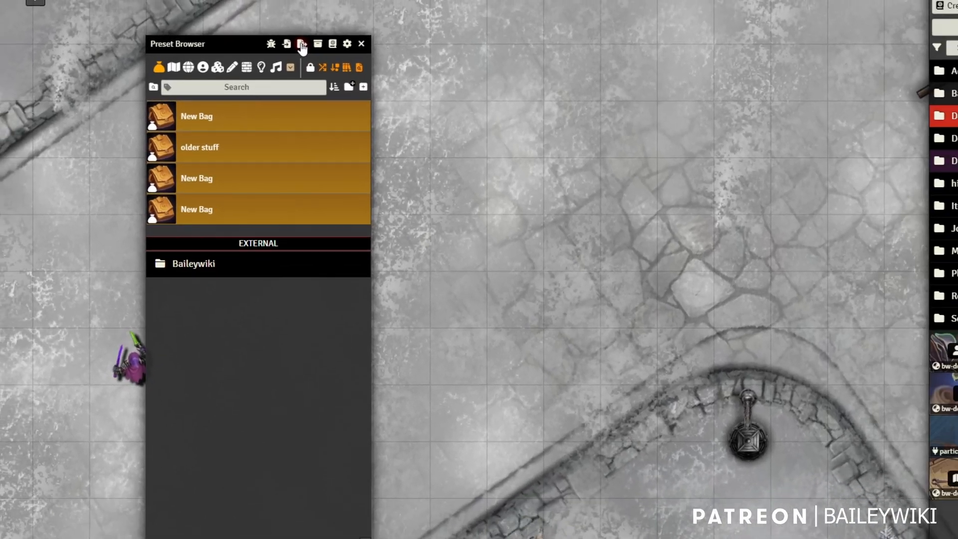
{"action": "left_click", "coordinate": [301, 45]}
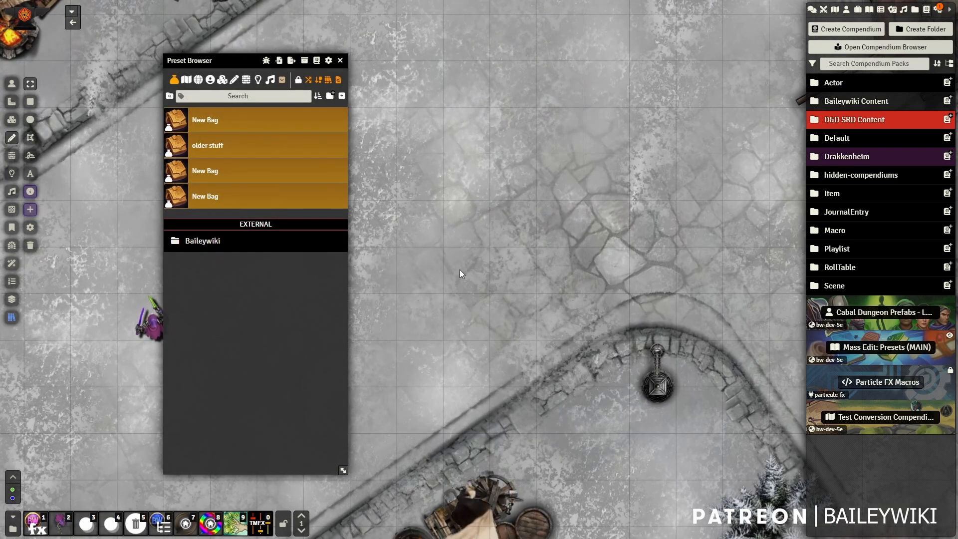
View the file import options for presets and cancel without importing anything.
{"action": "left_click", "coordinate": [279, 61]}
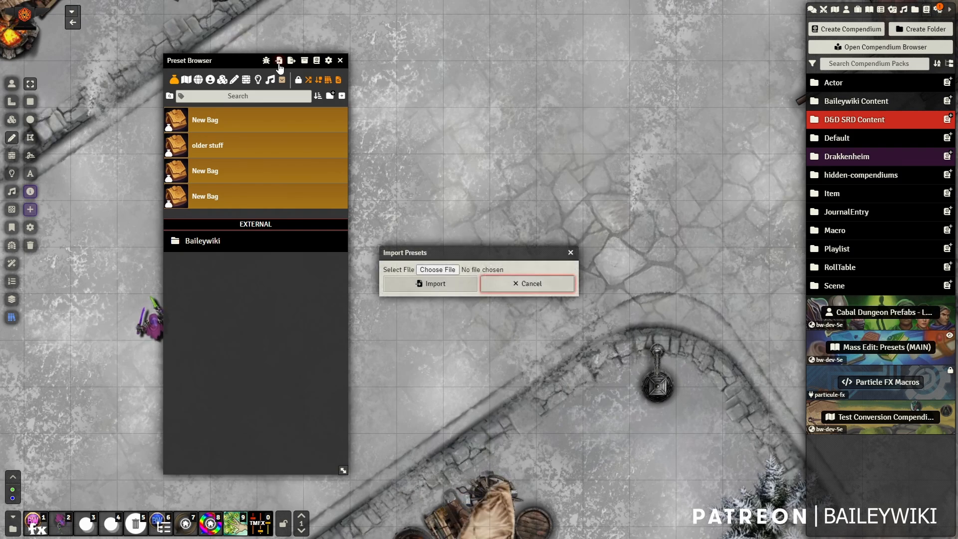
{"action": "left_click", "coordinate": [549, 284]}
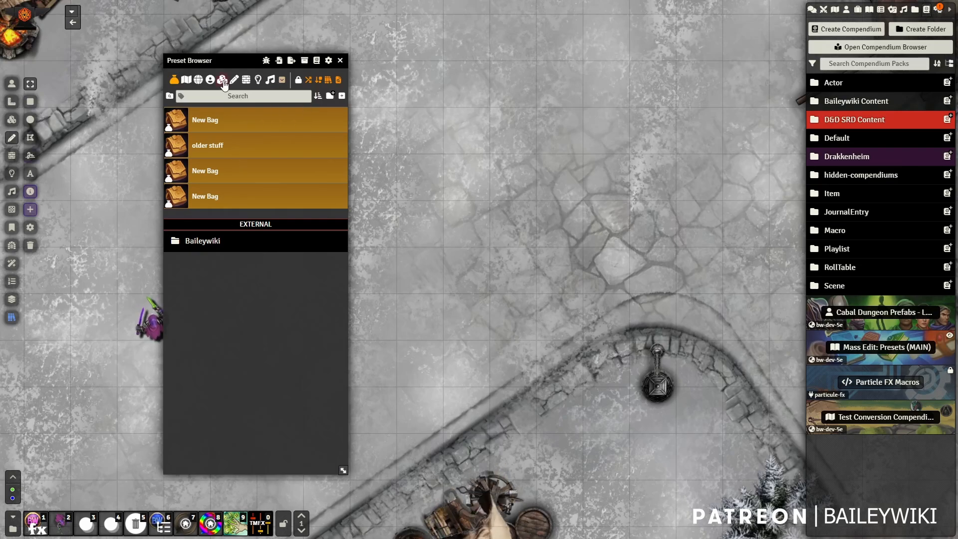
Show the tile presets, open New Preset for editing, and place its edit window beside the Preset Browser.
{"action": "left_click", "coordinate": [223, 81]}
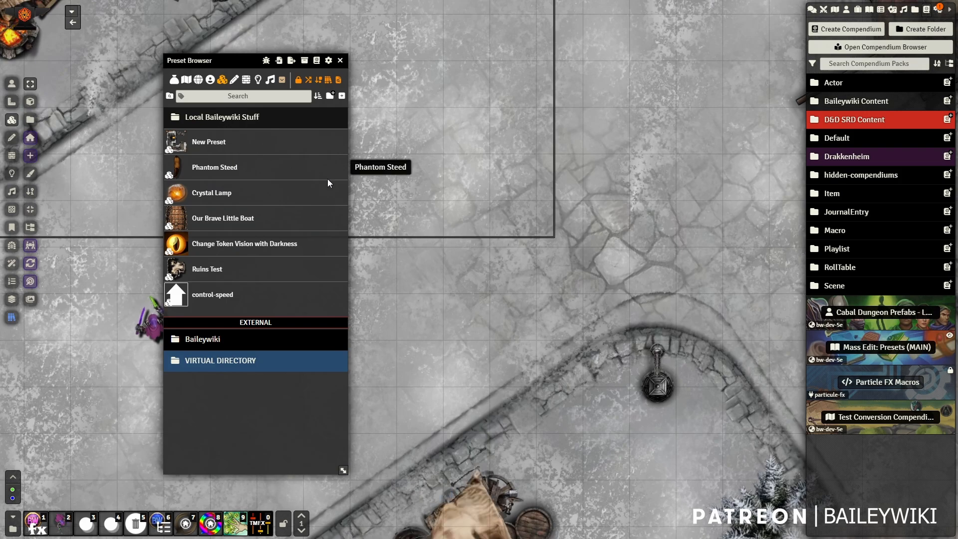
{"action": "right_click", "coordinate": [222, 144]}
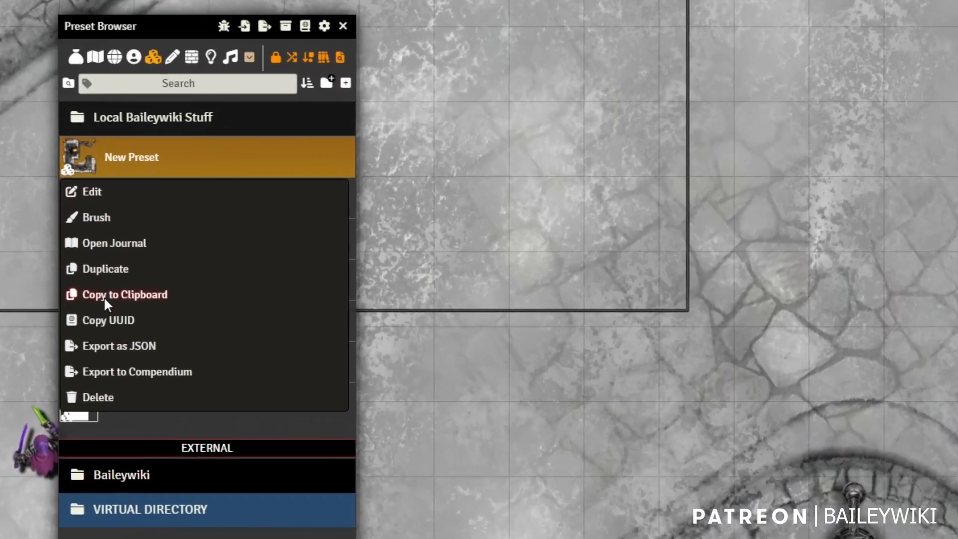
{"action": "left_click", "coordinate": [95, 196]}
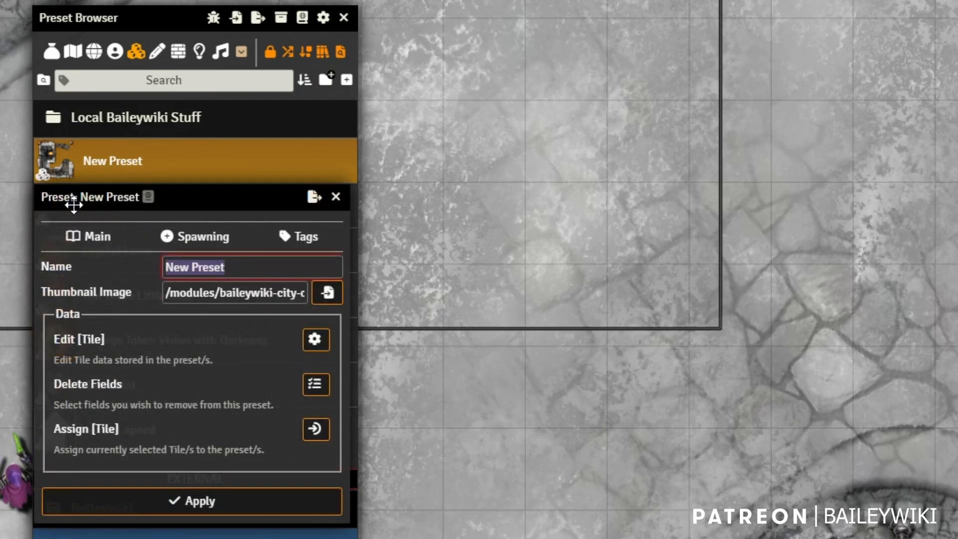
{"action": "left_click_drag", "start_coordinate": [73, 204], "coordinate": [585, 179]}
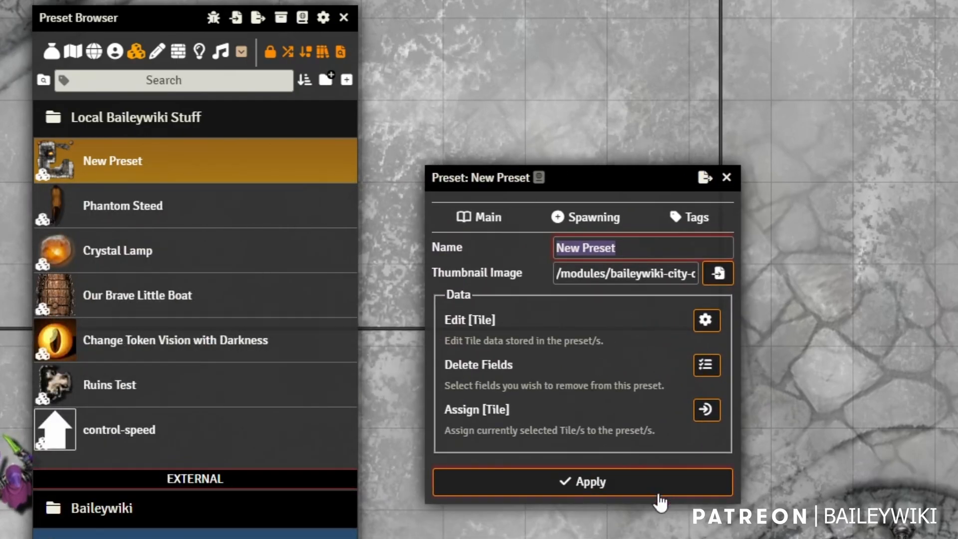
Review the tile data stored in New Preset and its image randomization options, and close both without changes.
{"action": "left_click", "coordinate": [705, 320]}
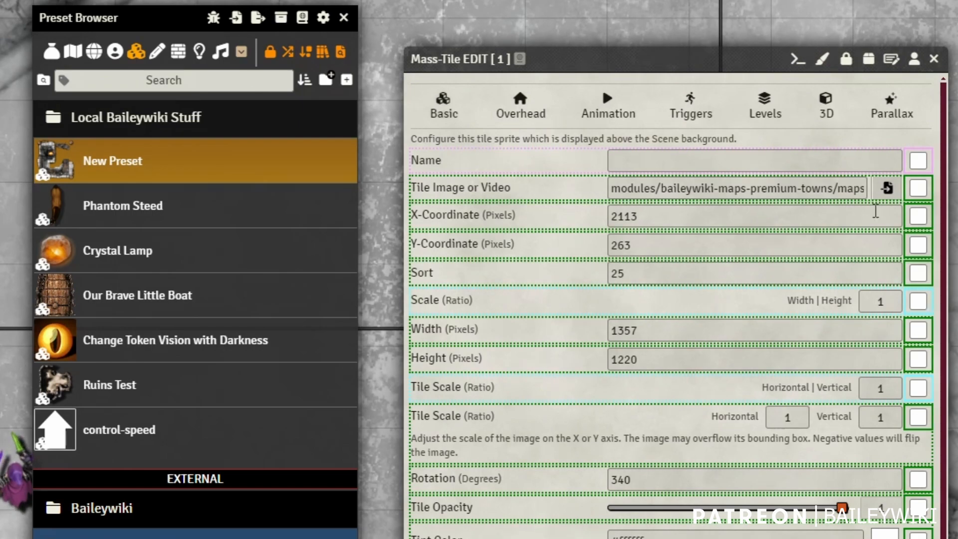
{"action": "left_click", "coordinate": [919, 189]}
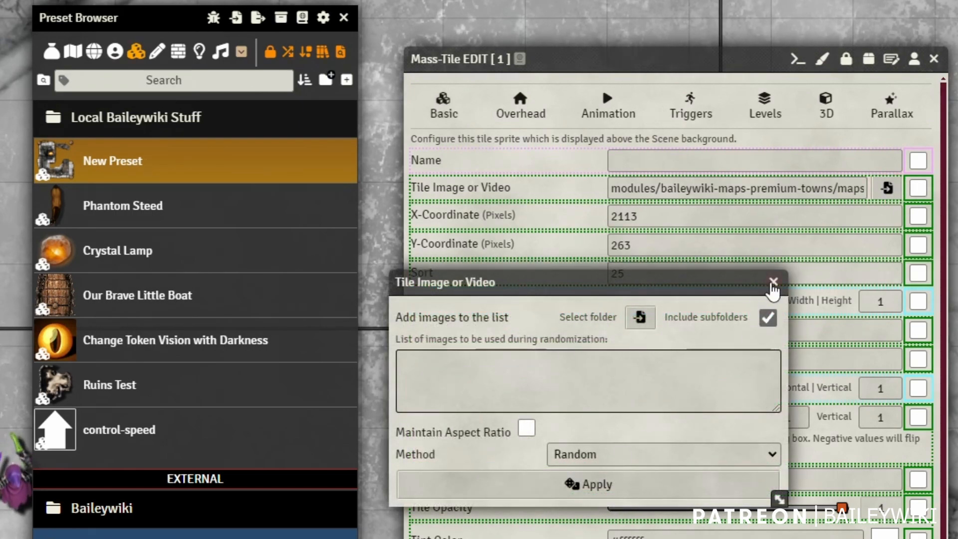
{"action": "left_click", "coordinate": [774, 282]}
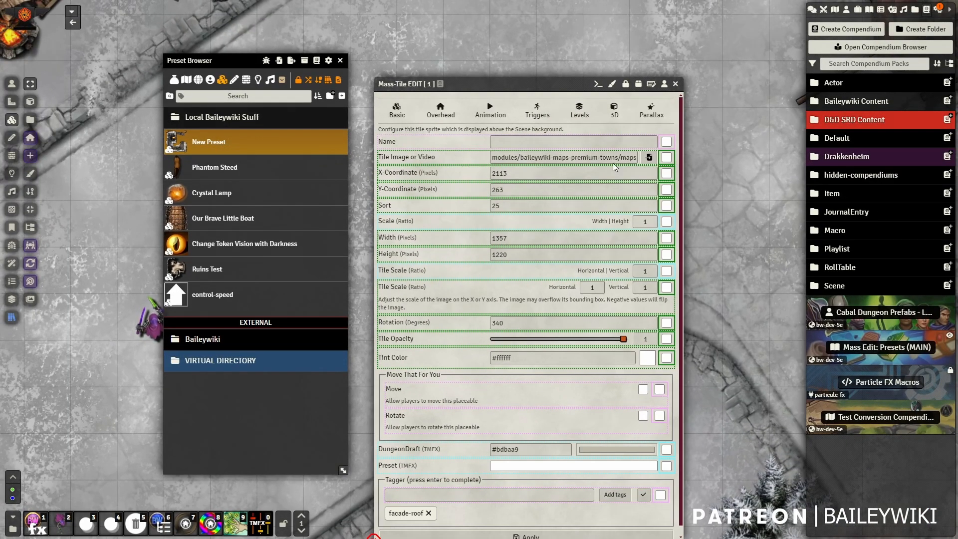
{"action": "left_click", "coordinate": [638, 84]}
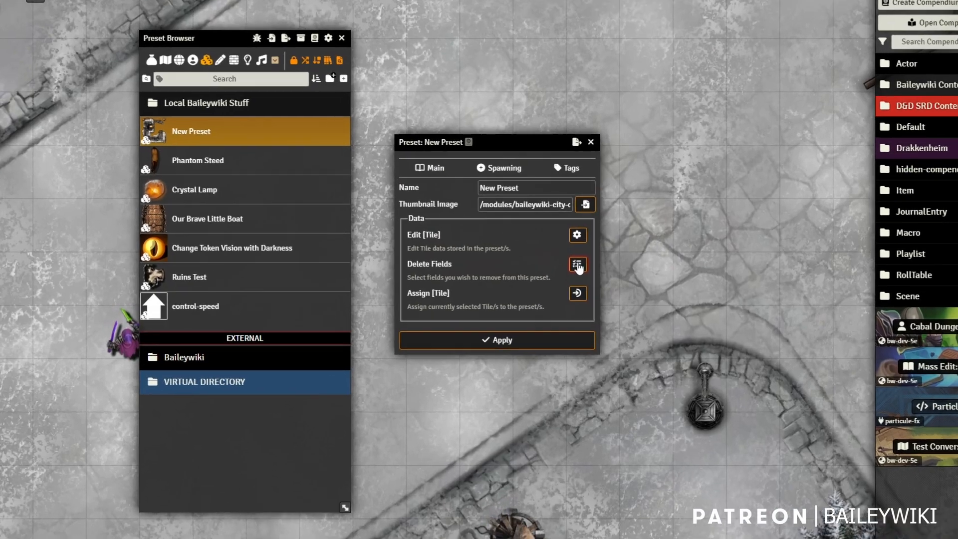
Mark texture.scaleY through texture.offsetX, texture.fit and sort for removal from New Preset, and close without deleting them.
{"action": "left_click", "coordinate": [546, 258]}
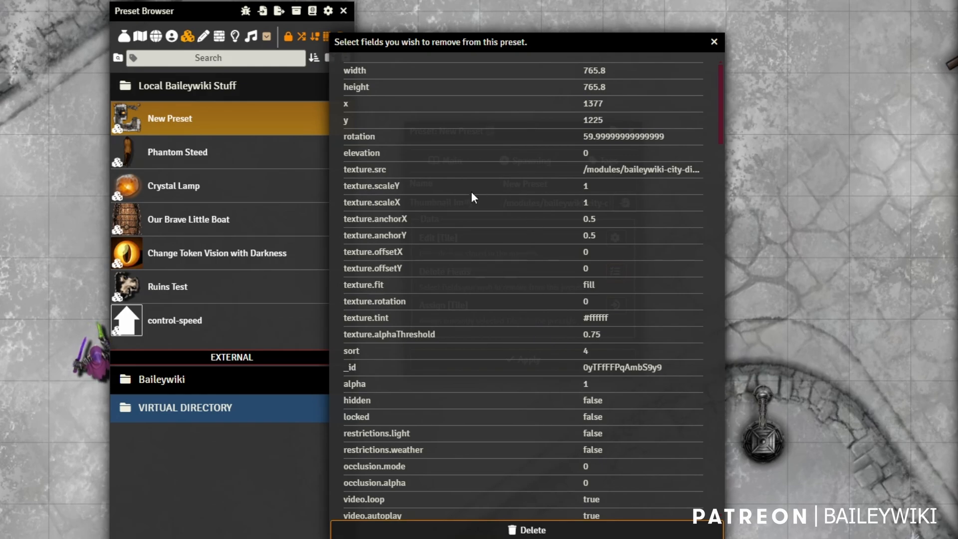
{"action": "left_click", "coordinate": [438, 192]}
{"action": "left_click", "coordinate": [460, 247], "text": "shift"}
{"action": "left_click", "coordinate": [456, 288]}
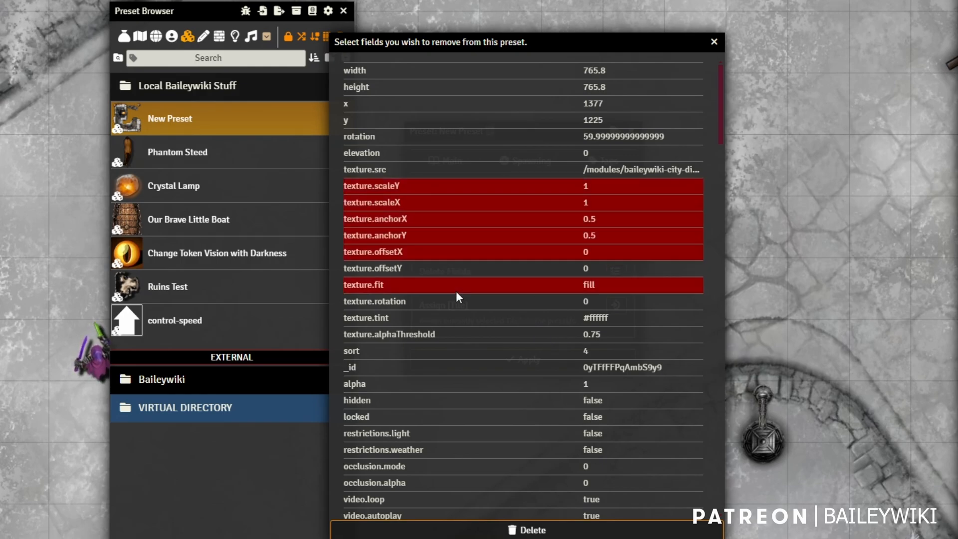
{"action": "left_click", "coordinate": [472, 352]}
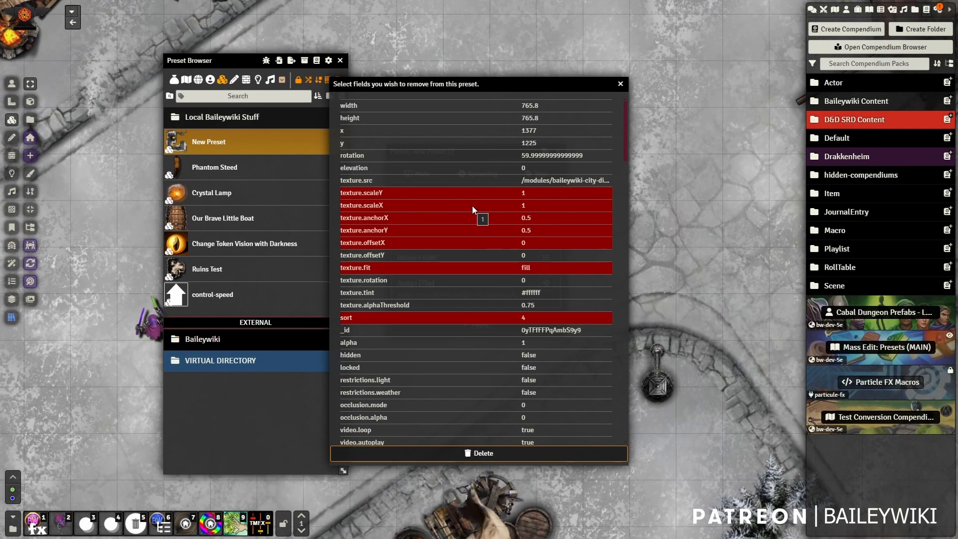
{"action": "left_click", "coordinate": [620, 86]}
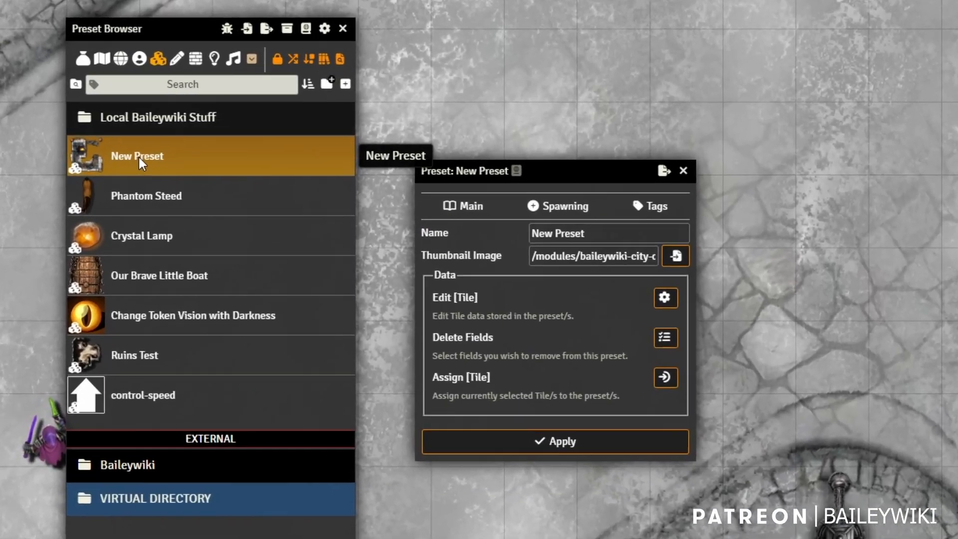
Spawn New Preset on the scene and assign the selected tile to the preset.
{"action": "left_click", "coordinate": [228, 142]}
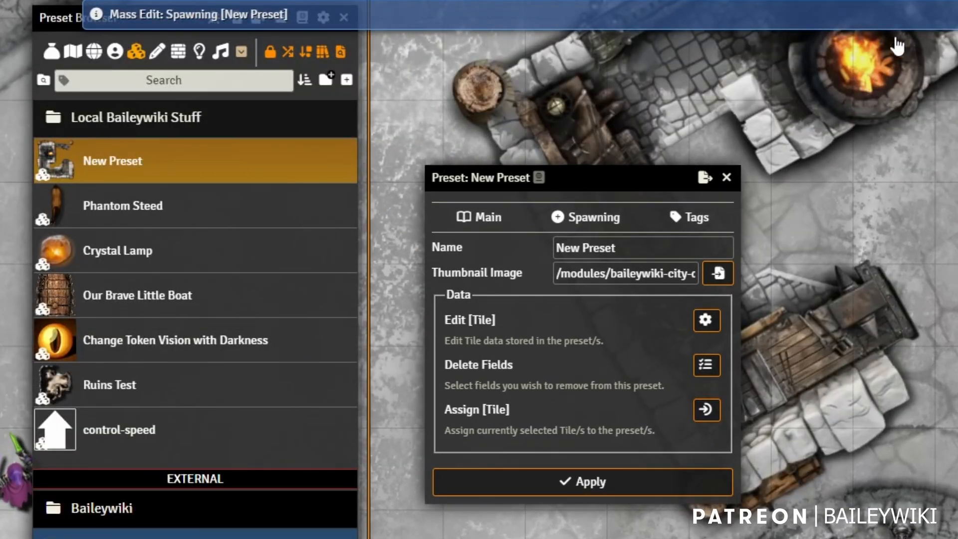
{"action": "left_click", "coordinate": [707, 411]}
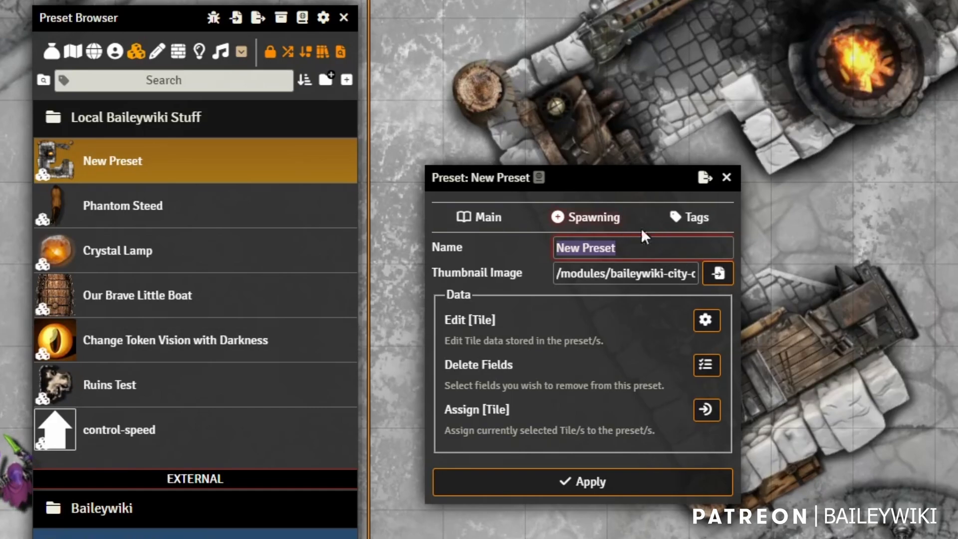
Mark texture.scaleX and texture.scaleY as fields to prompt for when New Preset spawns, and close without confirming the selection.
{"action": "left_click", "coordinate": [593, 225]}
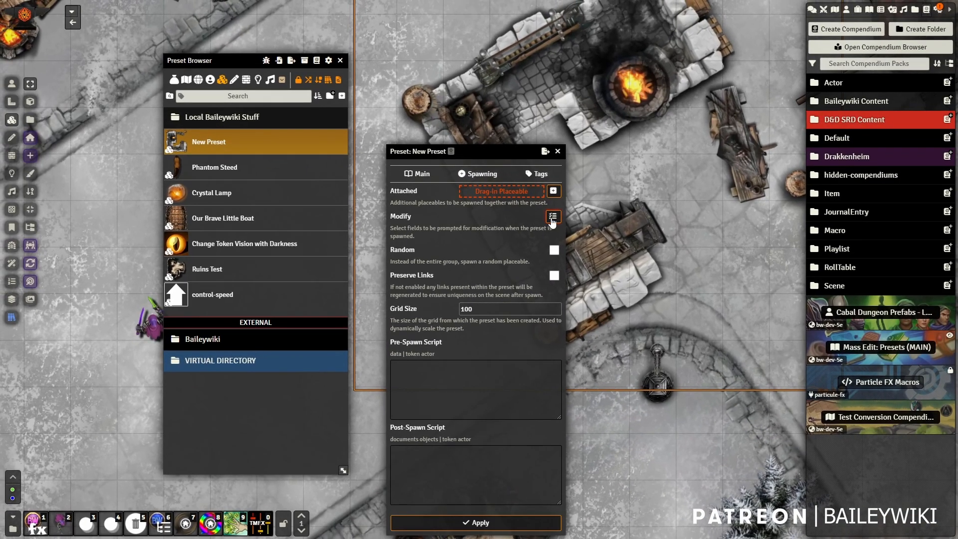
{"action": "left_click", "coordinate": [552, 218]}
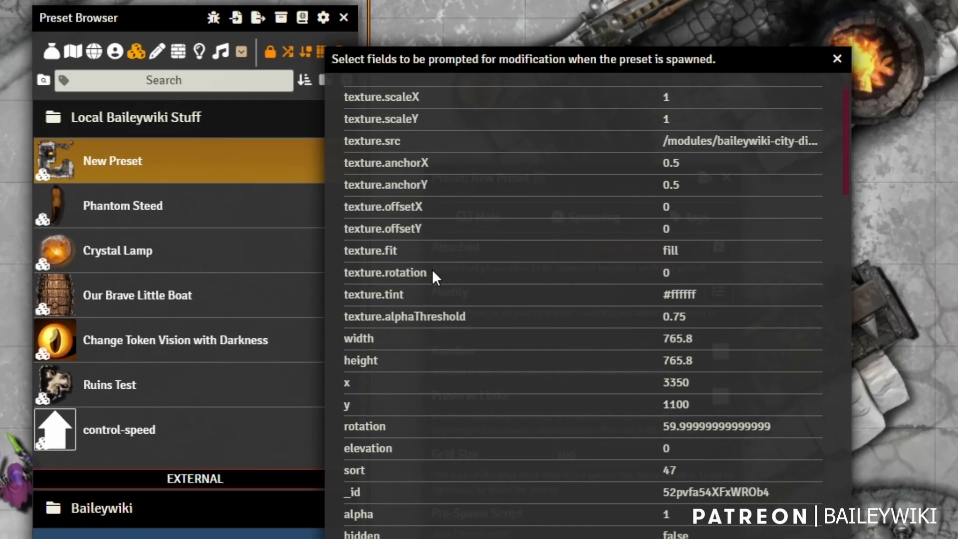
{"action": "left_click", "coordinate": [397, 96]}
{"action": "left_click", "coordinate": [410, 120]}
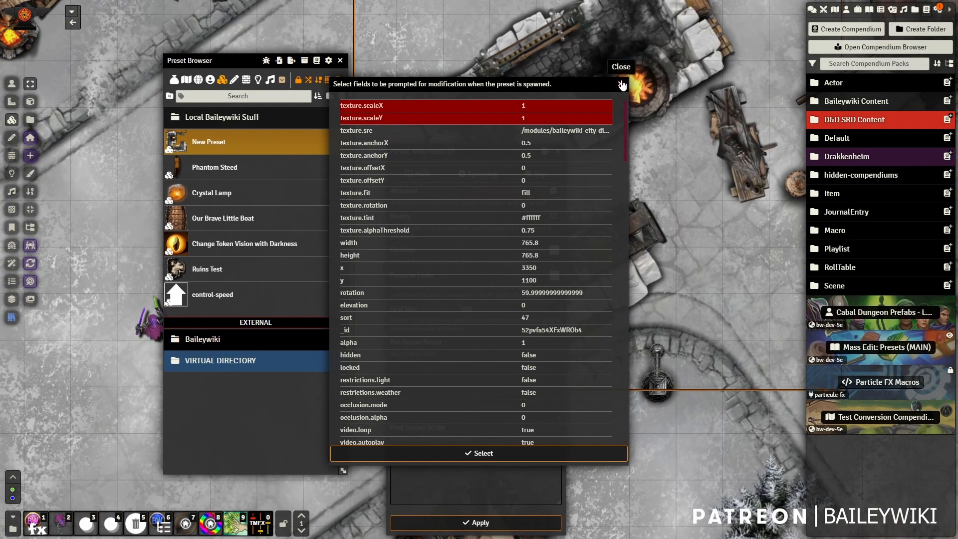
{"action": "left_click", "coordinate": [621, 85]}
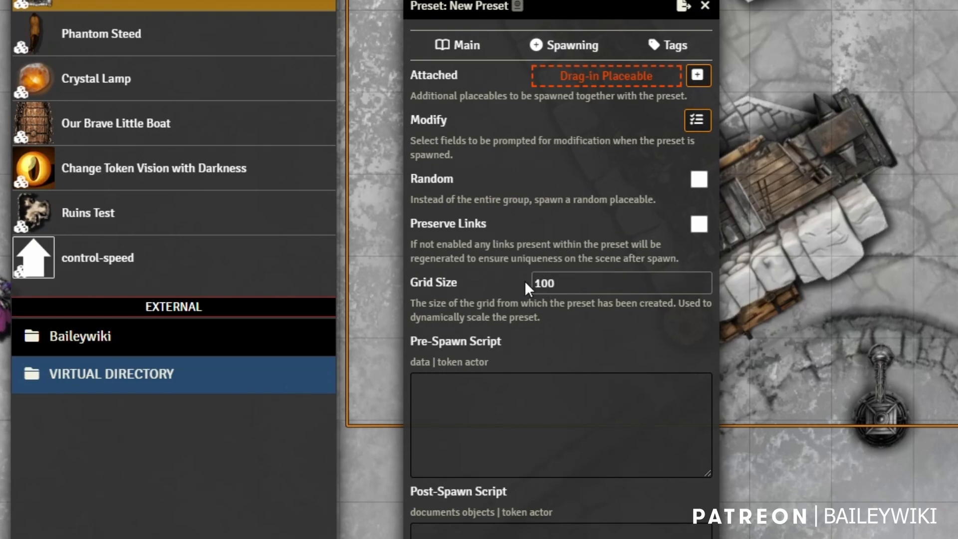
Review New Preset's pre-spawn and post-spawn script fields and its tags, and close the preset without applying.
{"action": "left_click", "coordinate": [527, 409]}
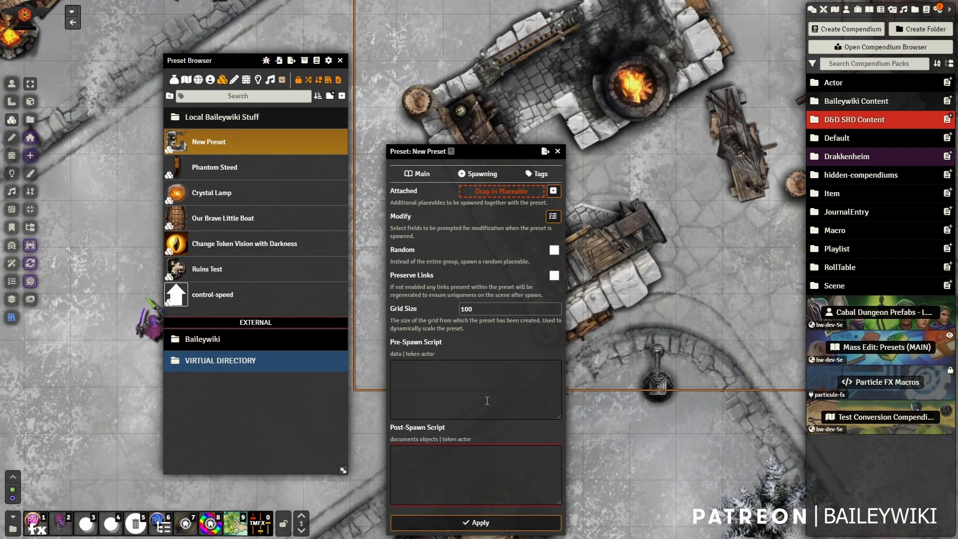
{"action": "left_click", "coordinate": [480, 448]}
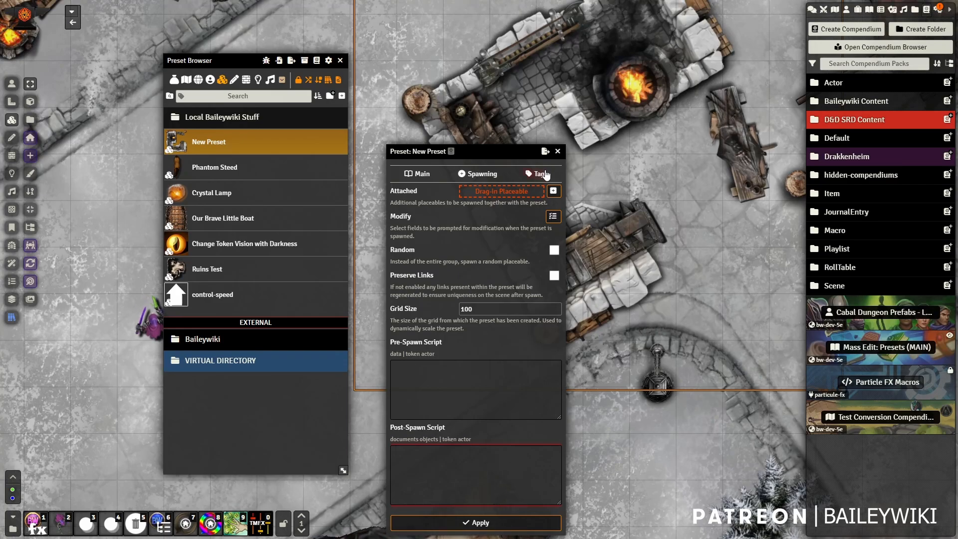
{"action": "left_click", "coordinate": [537, 174]}
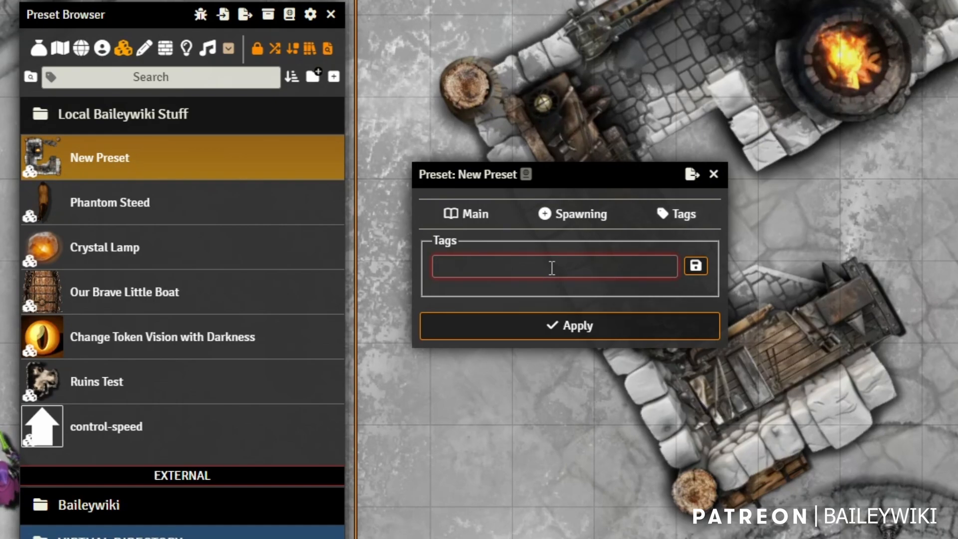
{"action": "left_click", "coordinate": [713, 174]}
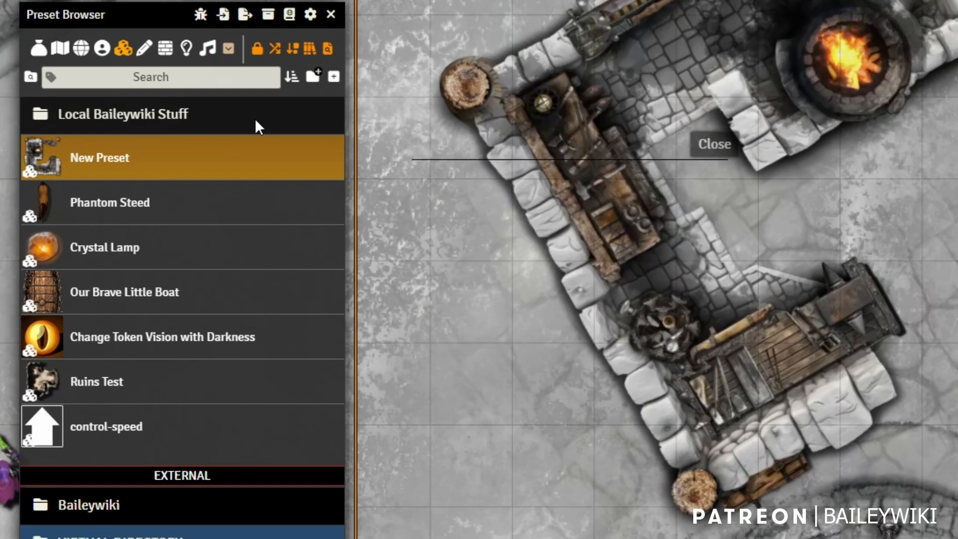
Search the tile presets for the tag #bw and look through the matches.
{"action": "left_click", "coordinate": [180, 77]}
{"action": "type", "text": "#"}
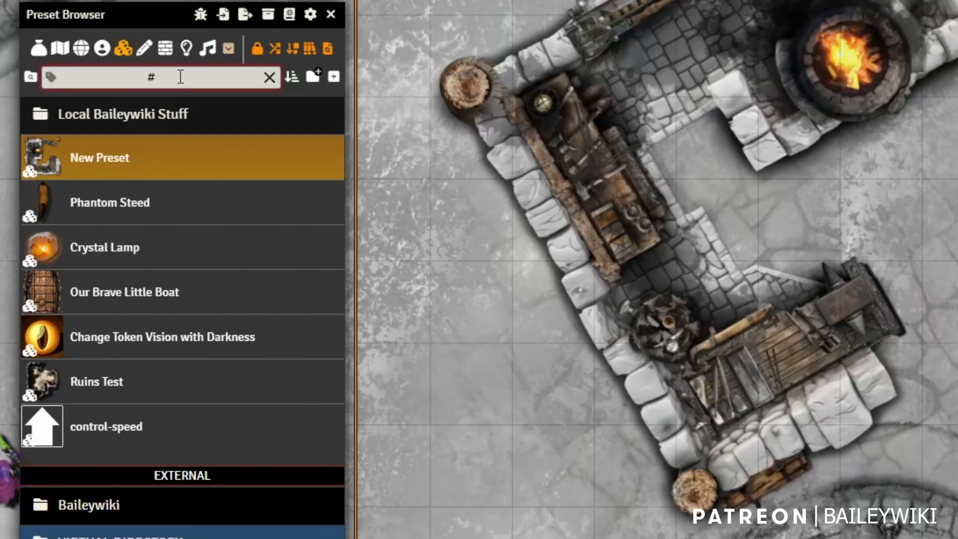
{"action": "type", "text": "bw"}
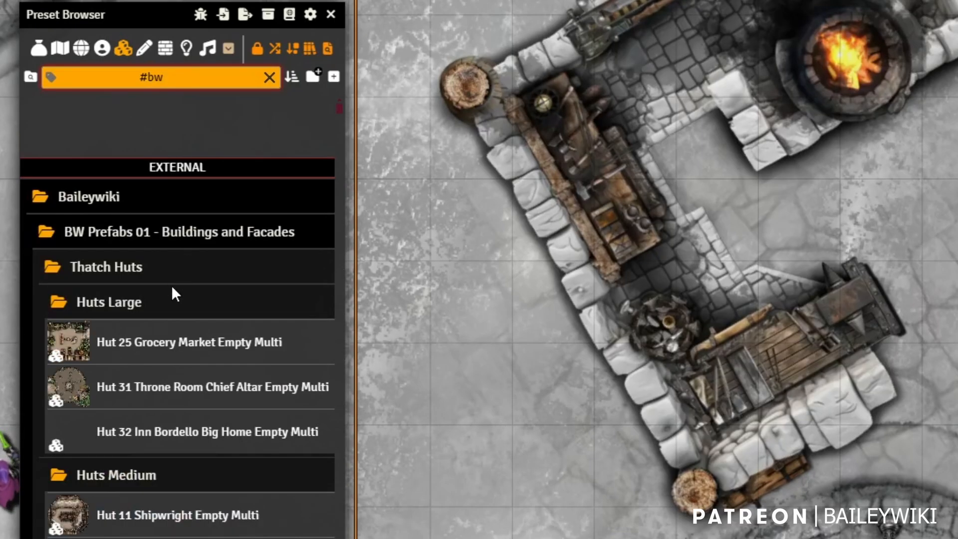
{"action": "scroll", "coordinate": [231, 431], "scroll_direction": "down", "scroll_amount": 20}
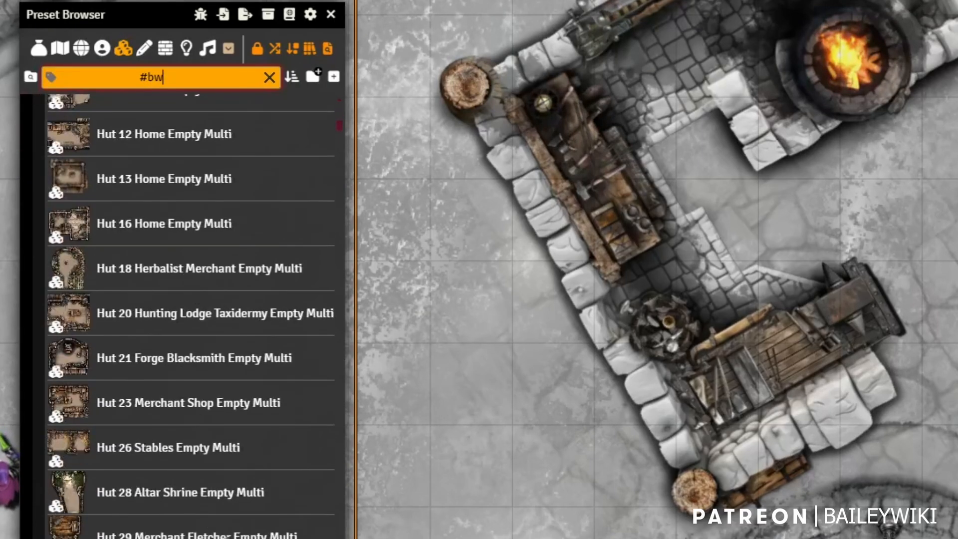
{"action": "scroll", "coordinate": [202, 406], "scroll_direction": "down", "scroll_amount": 5}
{"action": "scroll", "coordinate": [219, 197], "scroll_direction": "up", "scroll_amount": 15}
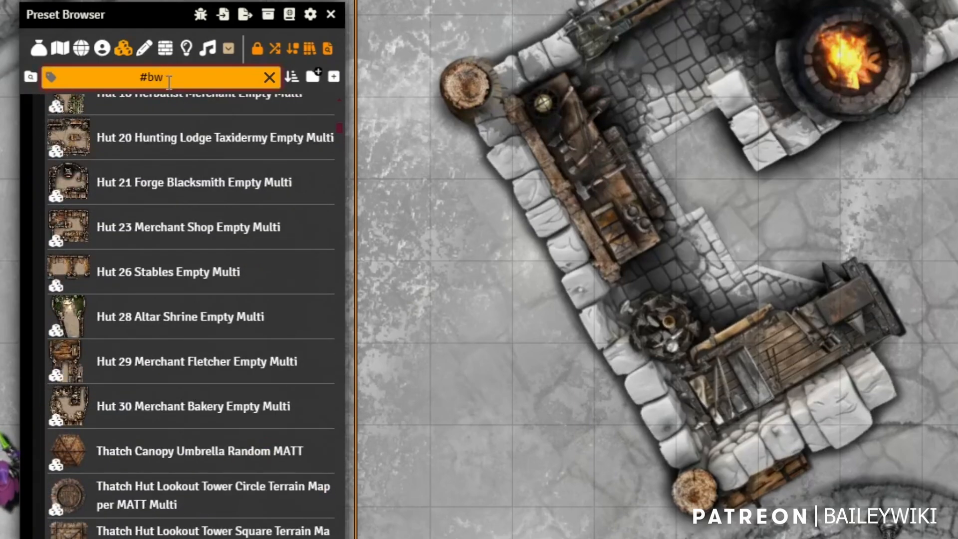
Change the tag search to #building and look through the matching presets.
{"action": "left_click_drag", "start_coordinate": [169, 83], "coordinate": [148, 79]}
{"action": "type", "text": "building"}
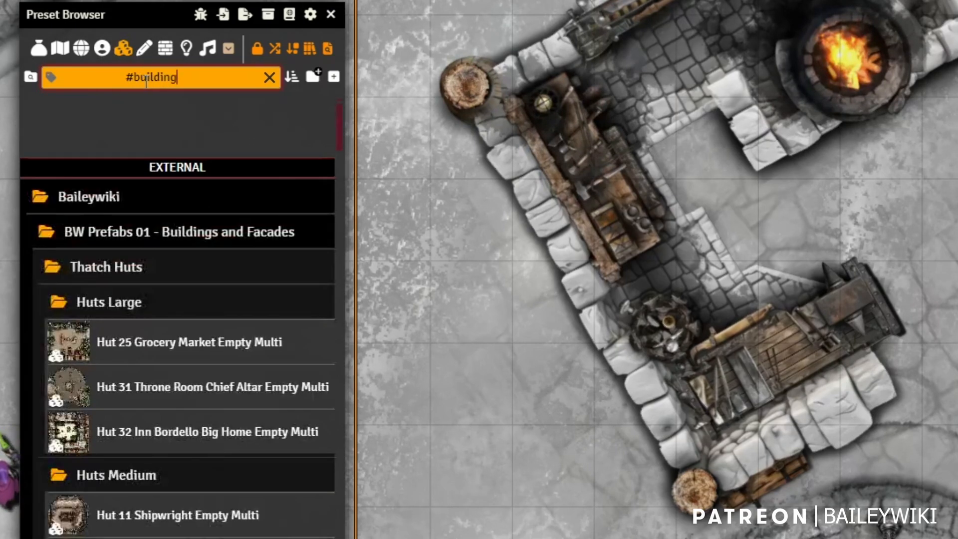
{"action": "scroll", "coordinate": [251, 404], "scroll_direction": "down", "scroll_amount": 8}
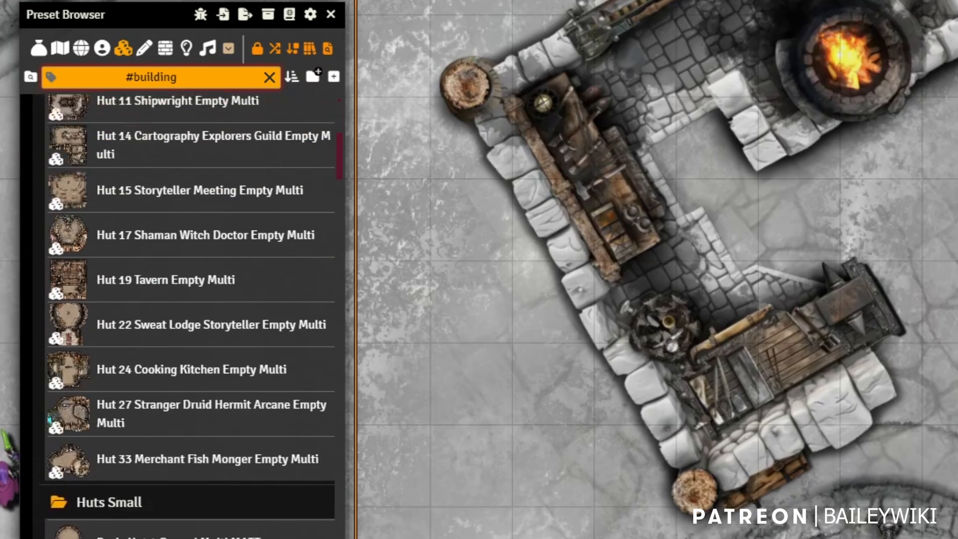
Search the presets for "building" in place of the #building tag and look through the matching building prefabs.
{"action": "mouse_move", "coordinate": [169, 362]}
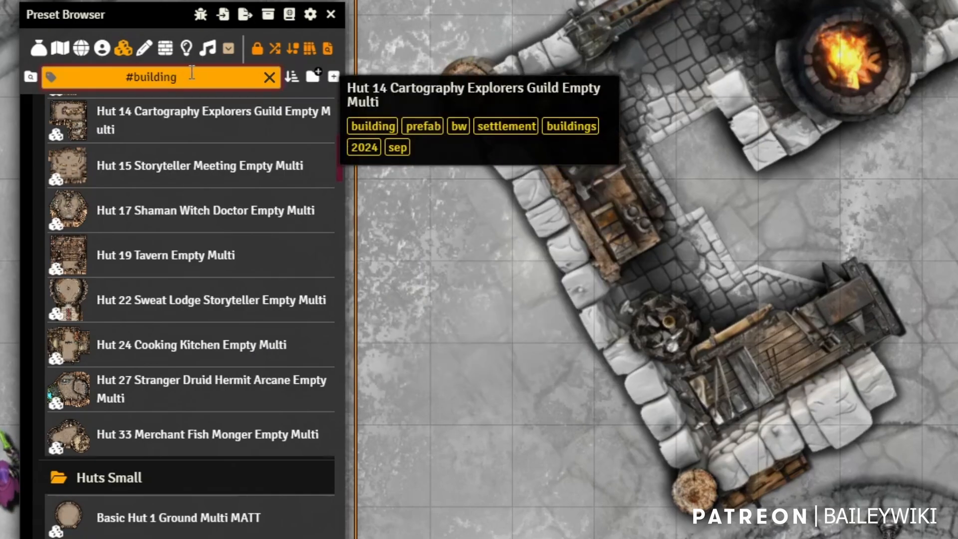
{"action": "left_click_drag", "start_coordinate": [192, 76], "coordinate": [66, 64]}
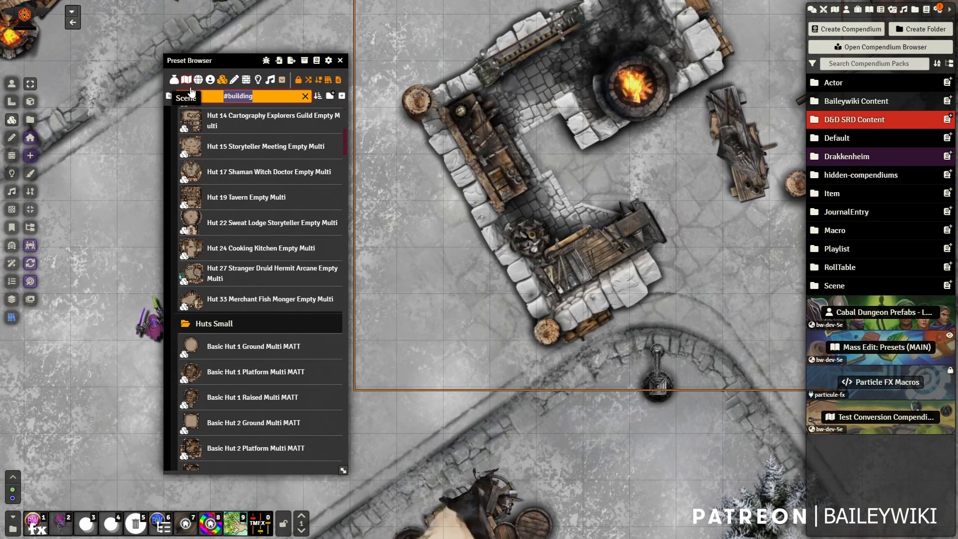
{"action": "type", "text": "building"}
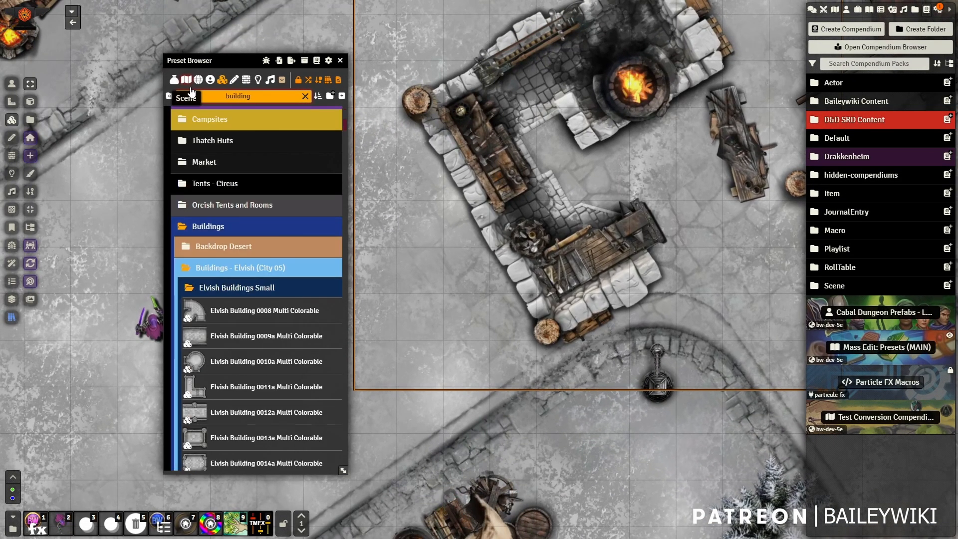
{"action": "scroll", "coordinate": [232, 248], "scroll_direction": "down", "scroll_amount": 10}
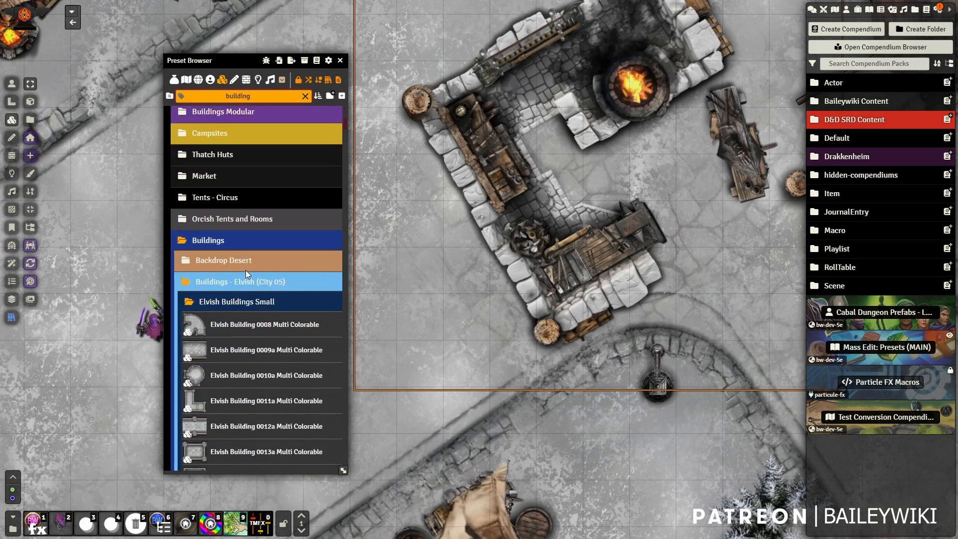
{"action": "scroll", "coordinate": [243, 209], "scroll_direction": "up", "scroll_amount": 10}
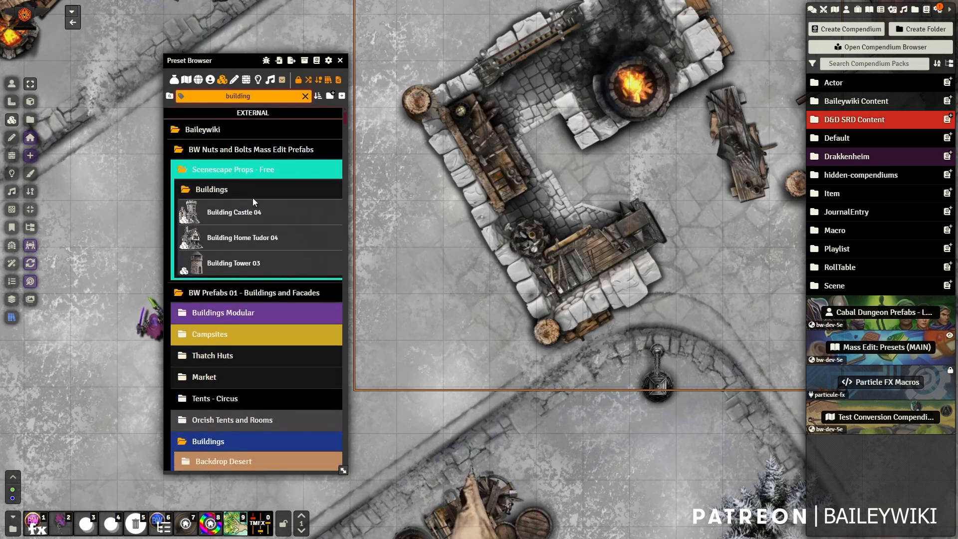
Open the journal of the "Brush: Random Canopy with Drop Shadow" preset, view its new-page options, and close it without adding a page.
{"action": "right_click", "coordinate": [245, 160]}
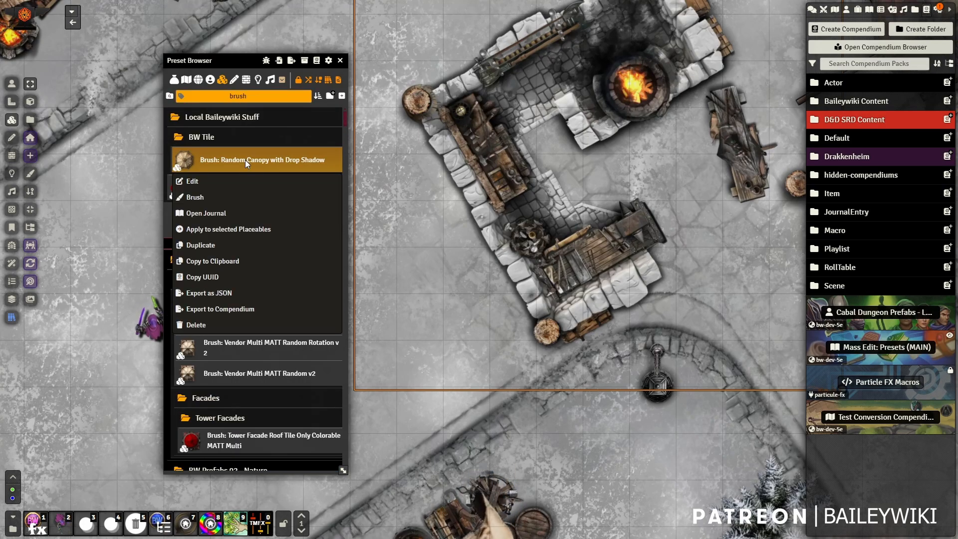
{"action": "left_click", "coordinate": [204, 214]}
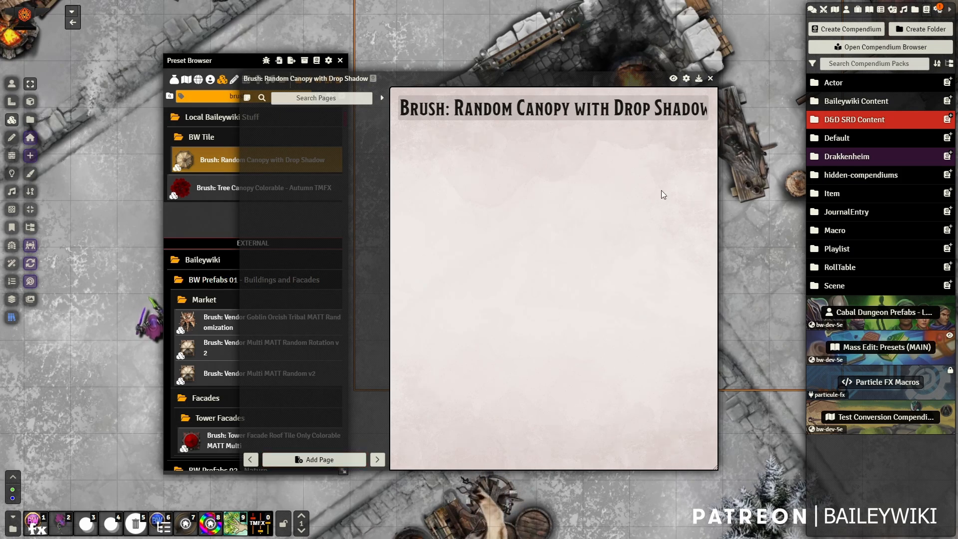
{"action": "left_click", "coordinate": [324, 461]}
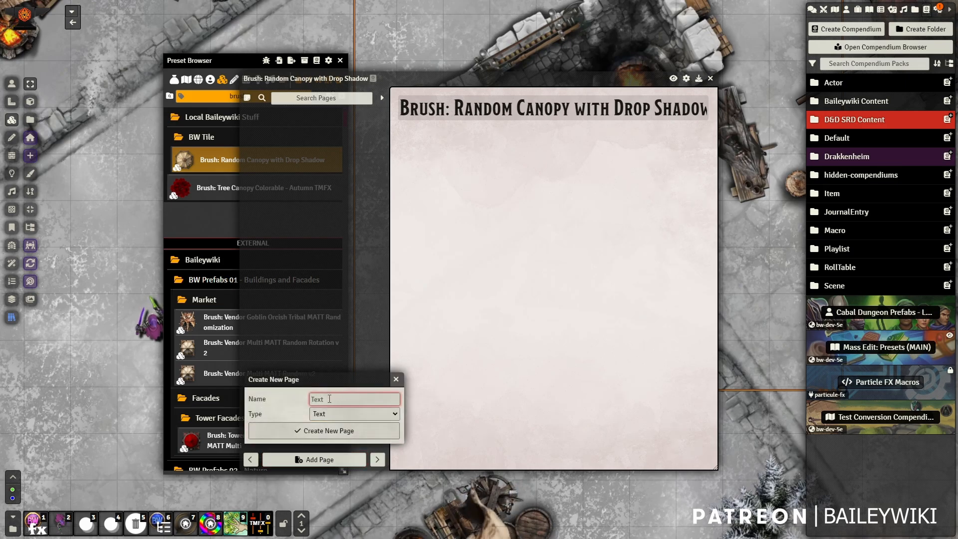
{"action": "left_click", "coordinate": [397, 380]}
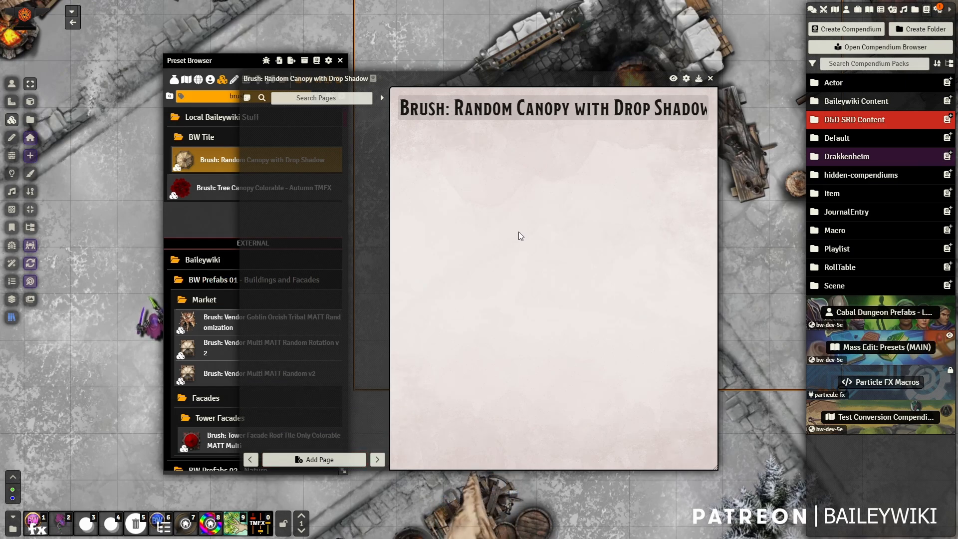
{"action": "left_click", "coordinate": [711, 80]}
Apply the "Brush: Random Canopy with Drop Shadow" preset to the selected tile and shift the tile slightly across the scene.
{"action": "right_click", "coordinate": [210, 160]}
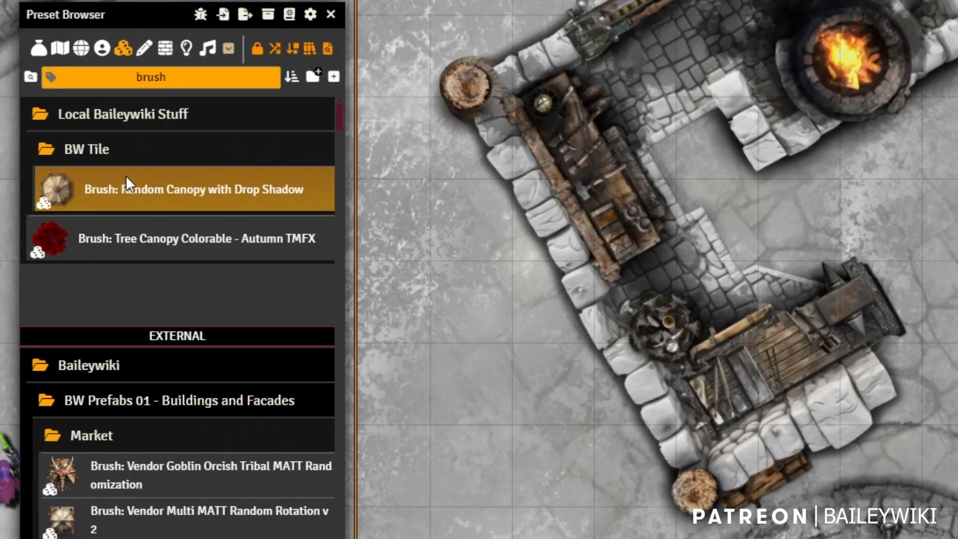
{"action": "right_click", "coordinate": [126, 175]}
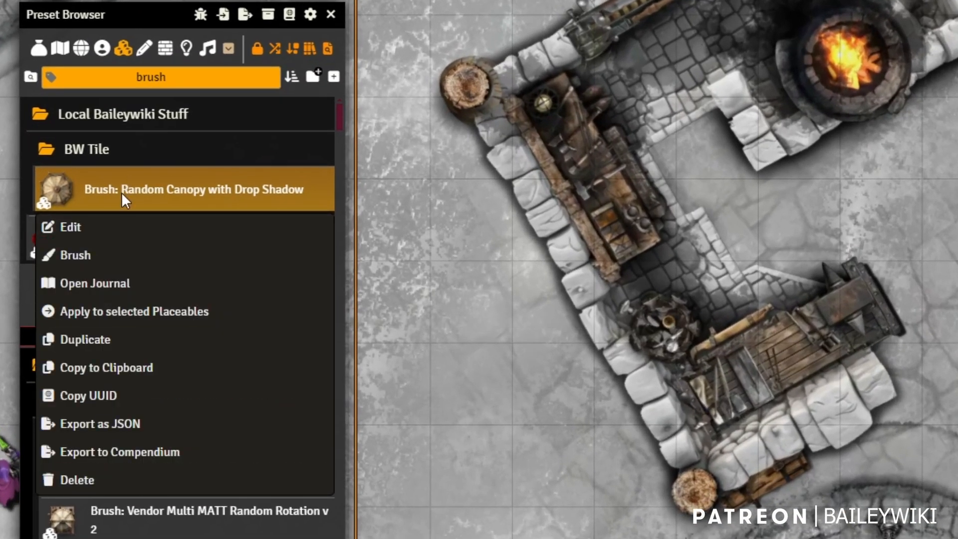
{"action": "left_click", "coordinate": [116, 313]}
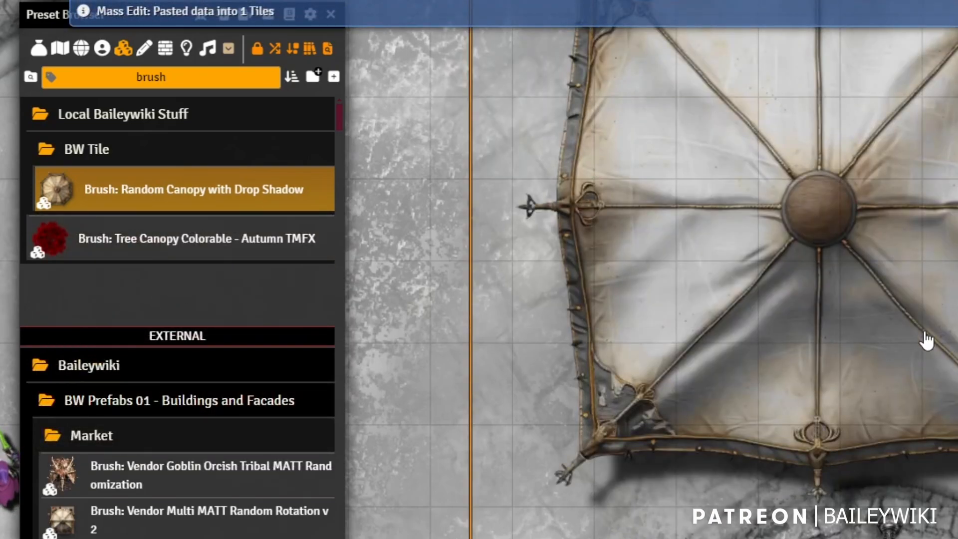
{"action": "left_click_drag", "start_coordinate": [861, 334], "coordinate": [761, 330]}
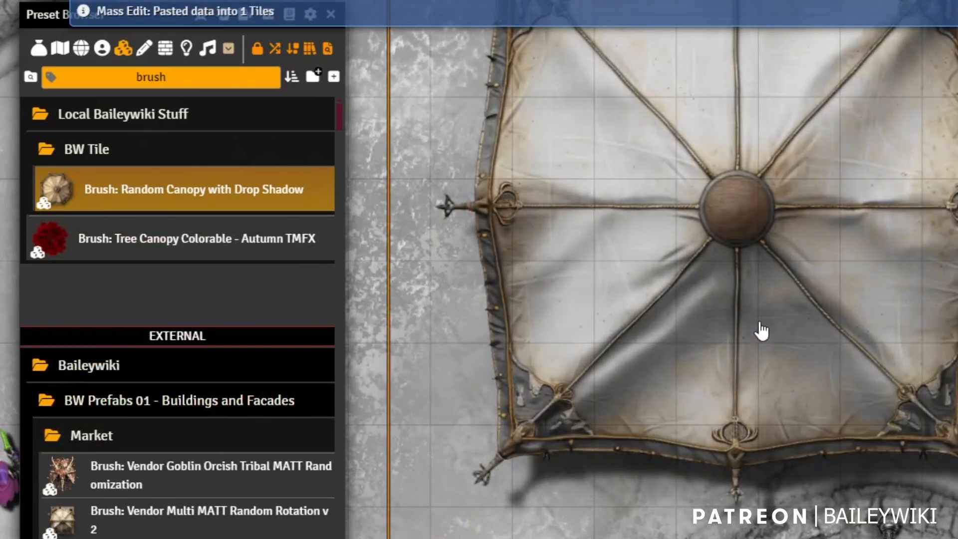
Copy the data of the "Brush: Random Canopy with Drop Shadow" preset to the clipboard.
{"action": "right_click", "coordinate": [133, 199]}
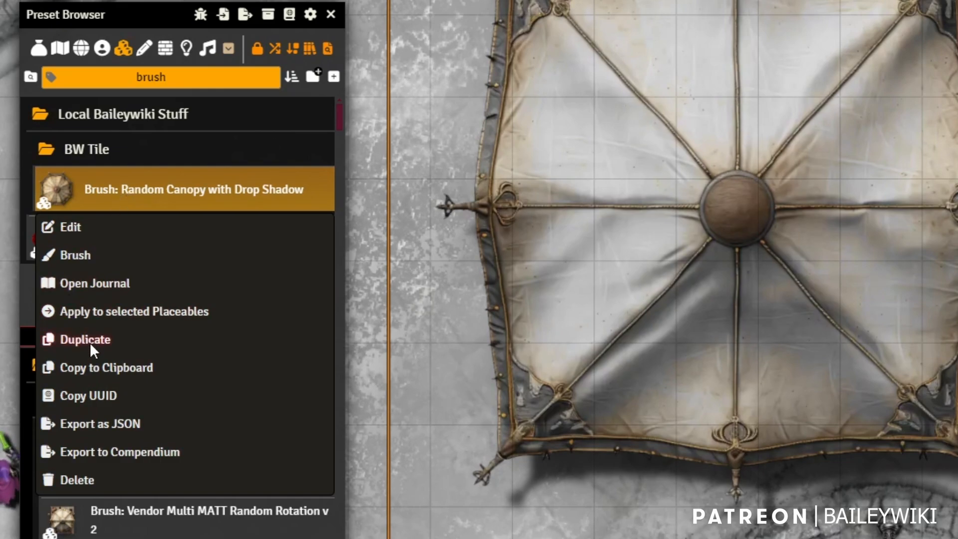
{"action": "left_click", "coordinate": [123, 369]}
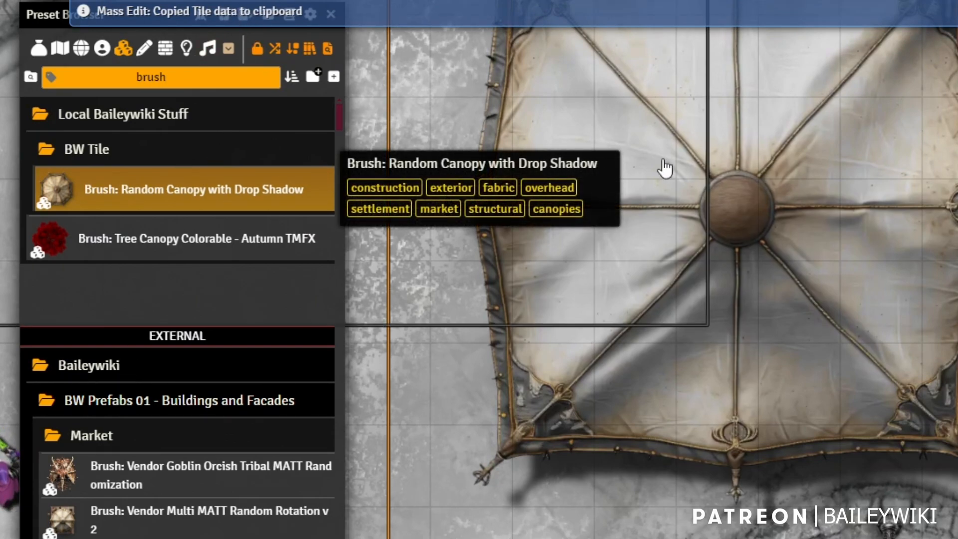
Review the destination compendiums available for exporting the Random Canopy brush preset, and leave without exporting.
{"action": "right_click", "coordinate": [130, 187]}
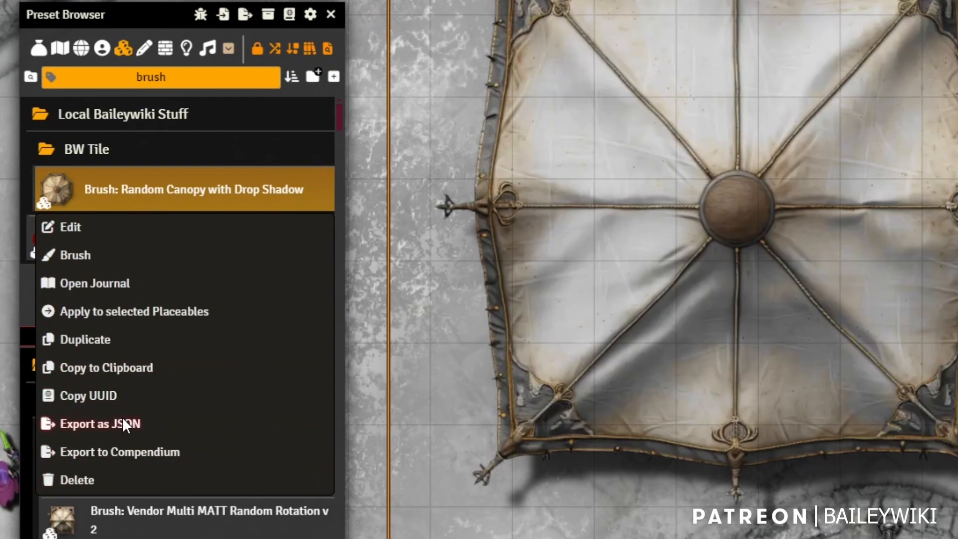
{"action": "left_click", "coordinate": [142, 452]}
{"action": "right_click", "coordinate": [148, 189]}
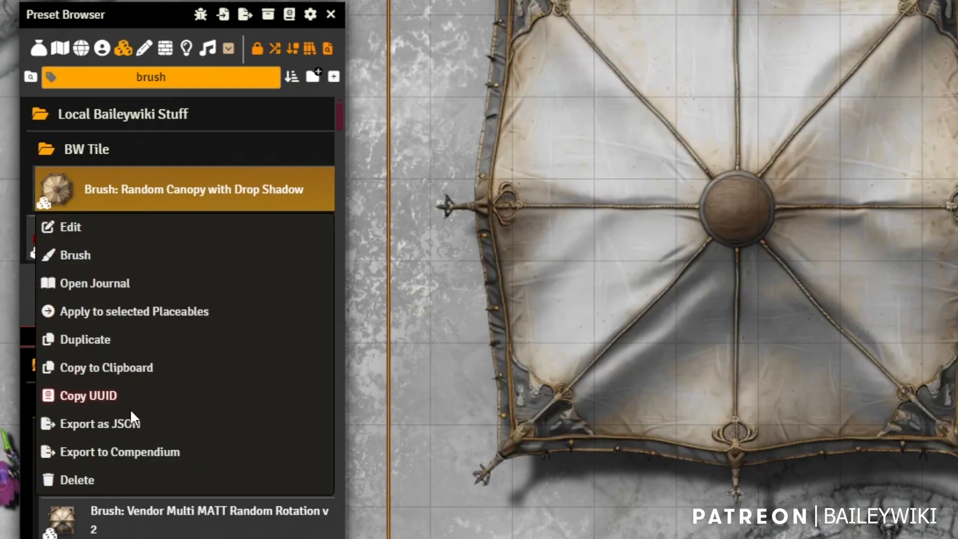
{"action": "left_click", "coordinate": [129, 451]}
{"action": "left_click", "coordinate": [642, 389]}
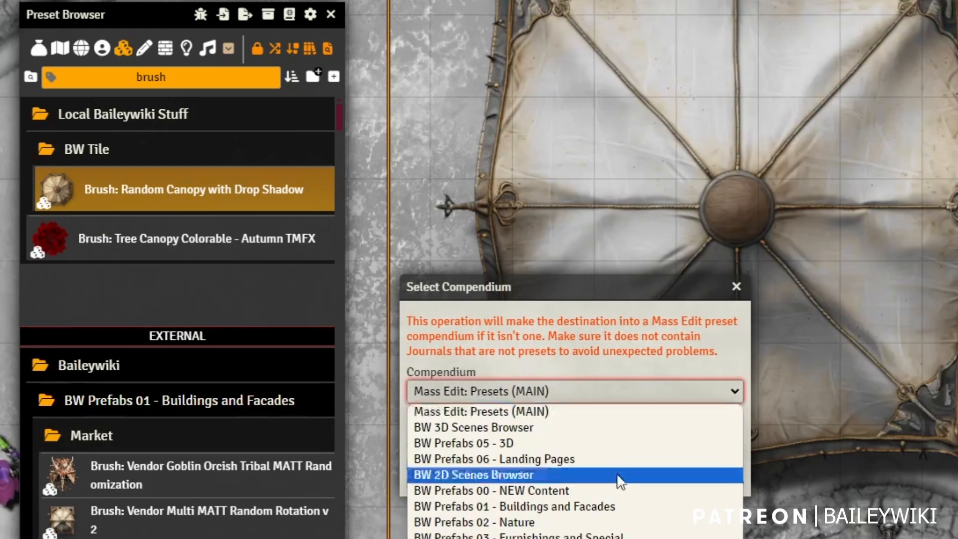
{"action": "left_click", "coordinate": [577, 338]}
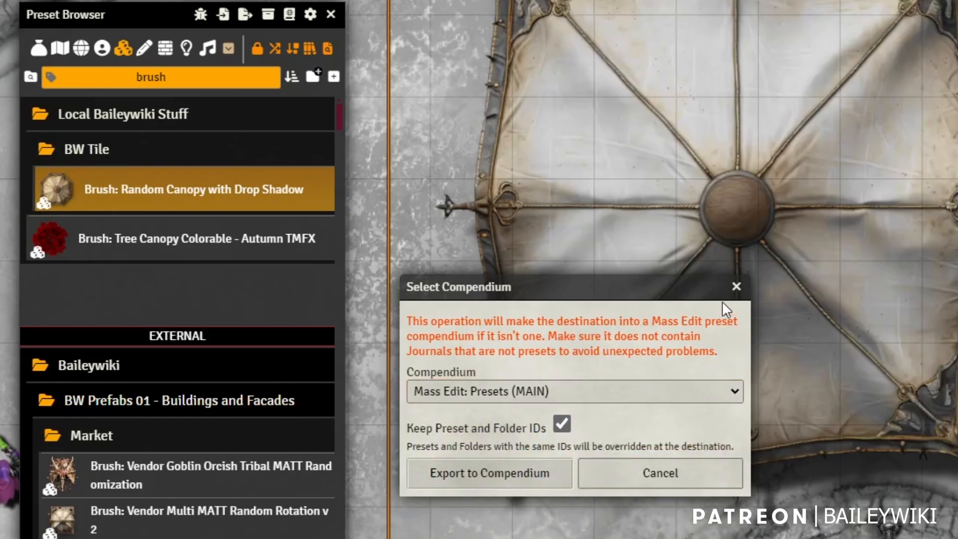
{"action": "left_click", "coordinate": [736, 289]}
Activate the Random Canopy preset as a brush to view its rotation, scale and density controls, and close the brush.
{"action": "right_click", "coordinate": [90, 202]}
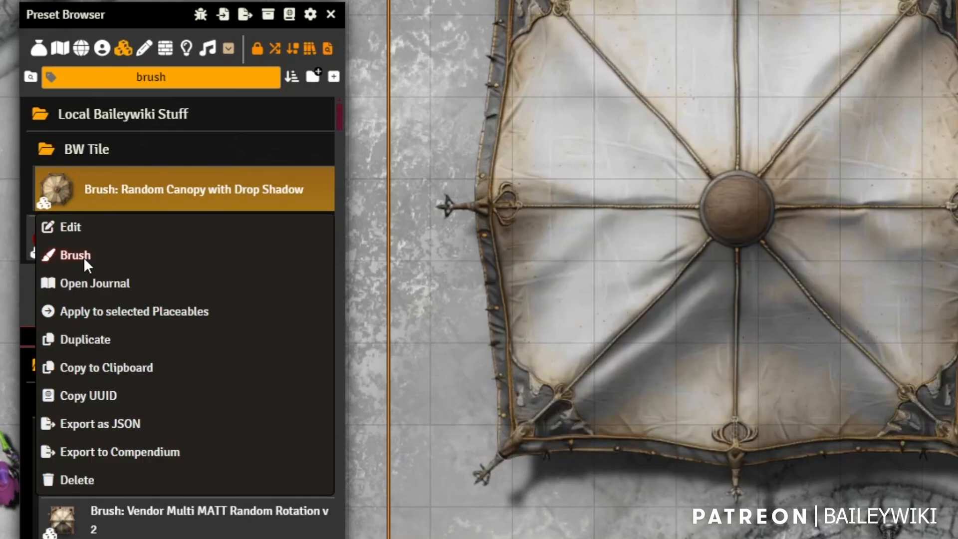
{"action": "left_click", "coordinate": [82, 256]}
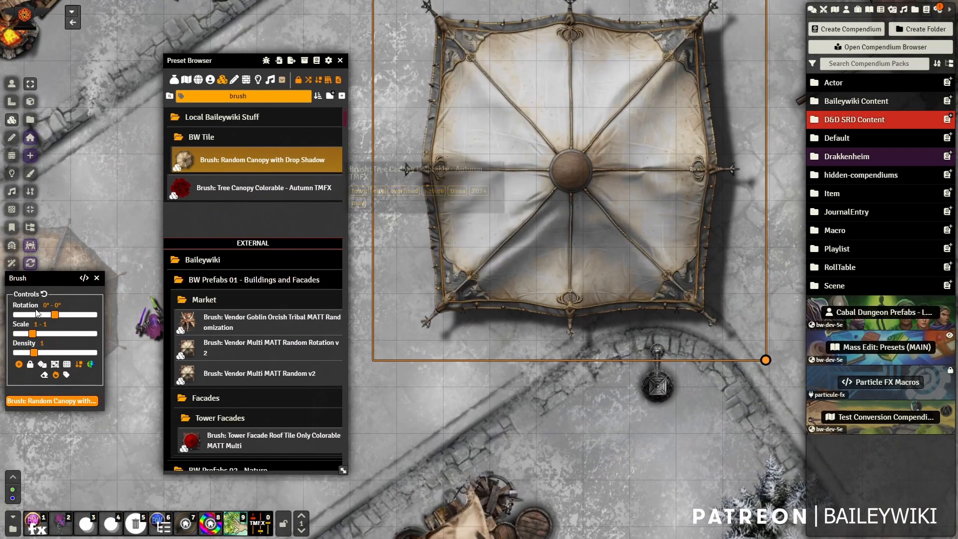
{"action": "left_click_drag", "start_coordinate": [42, 278], "coordinate": [97, 179]}
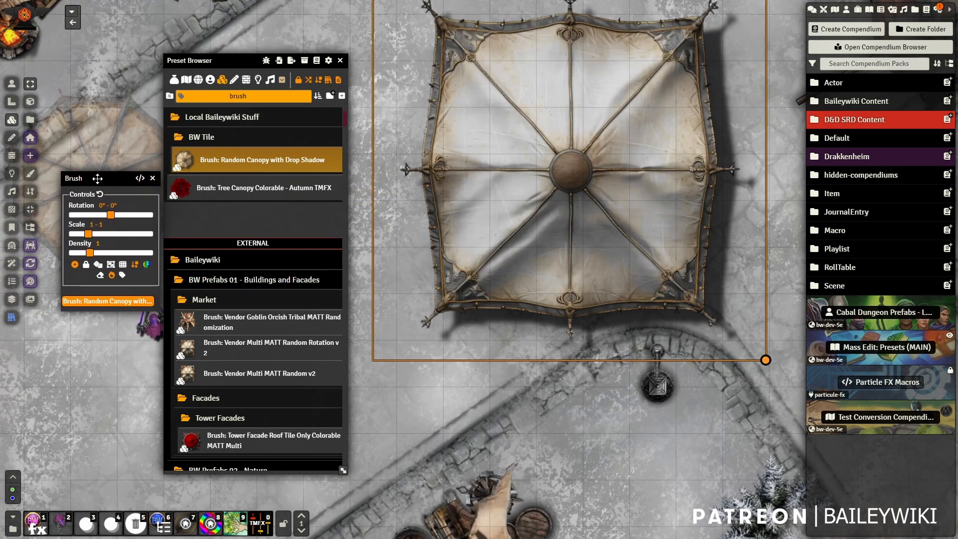
{"action": "left_click", "coordinate": [152, 179]}
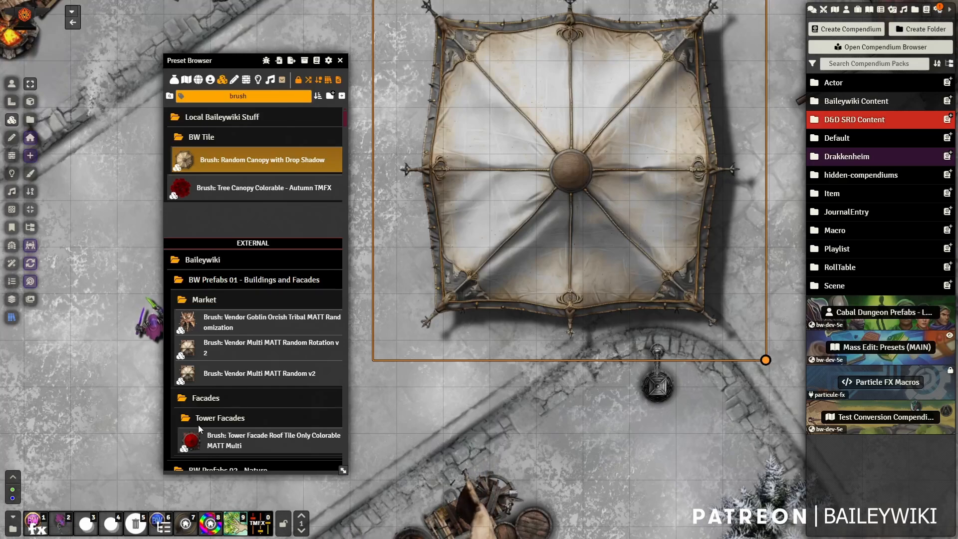
Open the Baileywiki Presets and Asset Browser, enlarged, and show the presets in its 2025 category.
{"action": "left_click", "coordinate": [161, 525]}
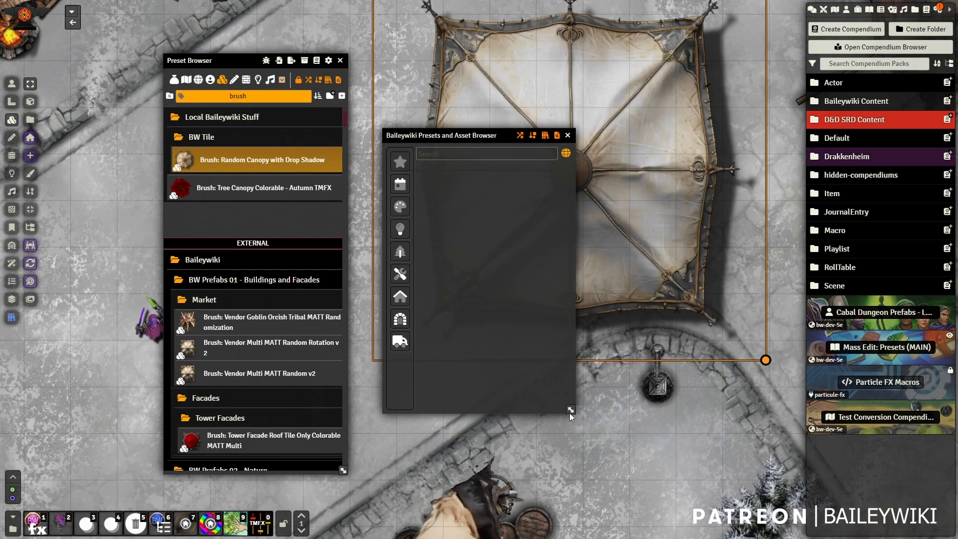
{"action": "left_click_drag", "start_coordinate": [570, 411], "coordinate": [694, 454]}
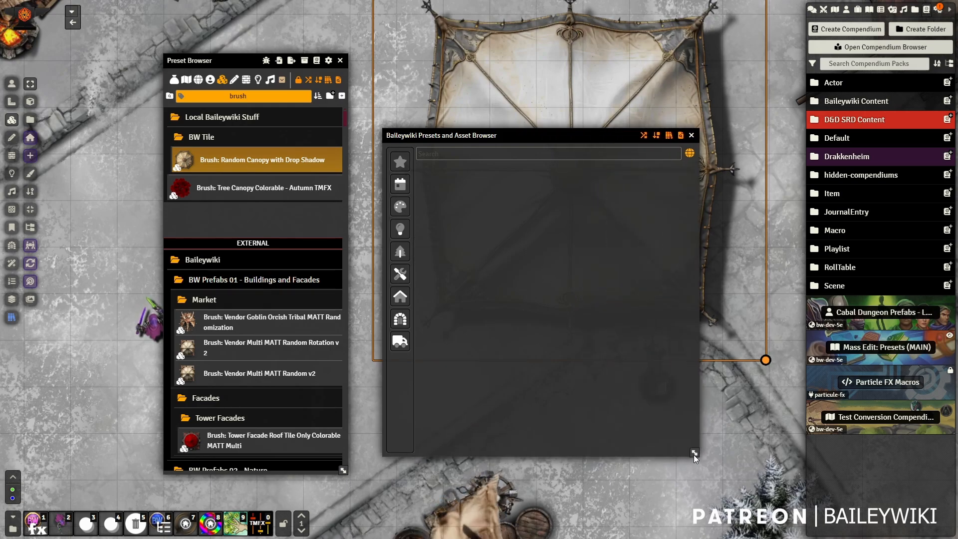
{"action": "left_click", "coordinate": [400, 185]}
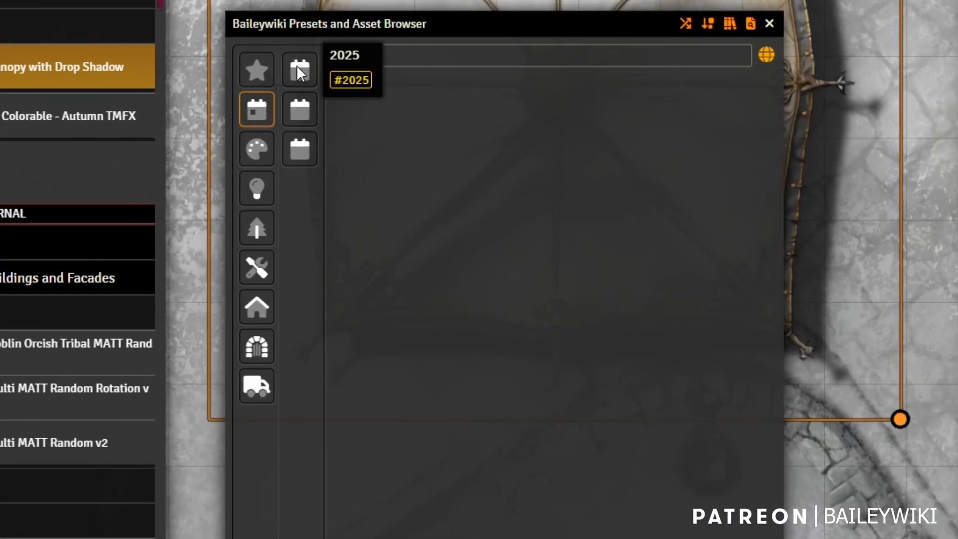
{"action": "left_click", "coordinate": [298, 67]}
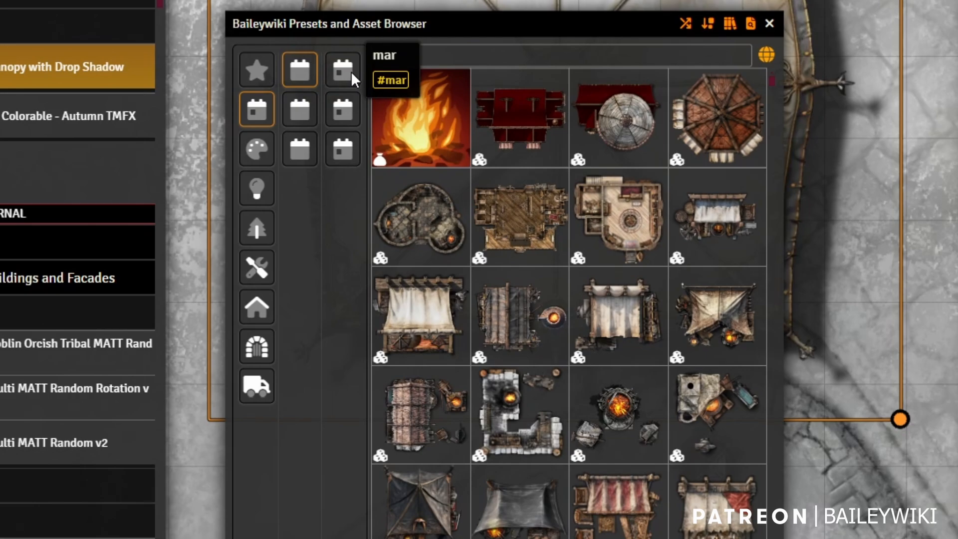
Browse the Furniture presets under Decoration, including the seating, bath and bed subcategories, in a widened browser, and view a bed preset's options.
{"action": "left_click", "coordinate": [258, 155]}
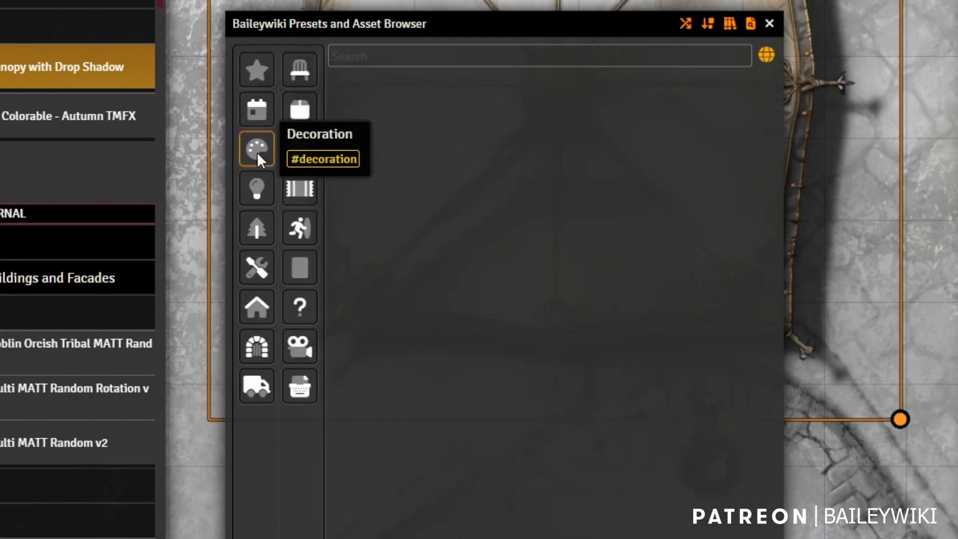
{"action": "left_click", "coordinate": [297, 70]}
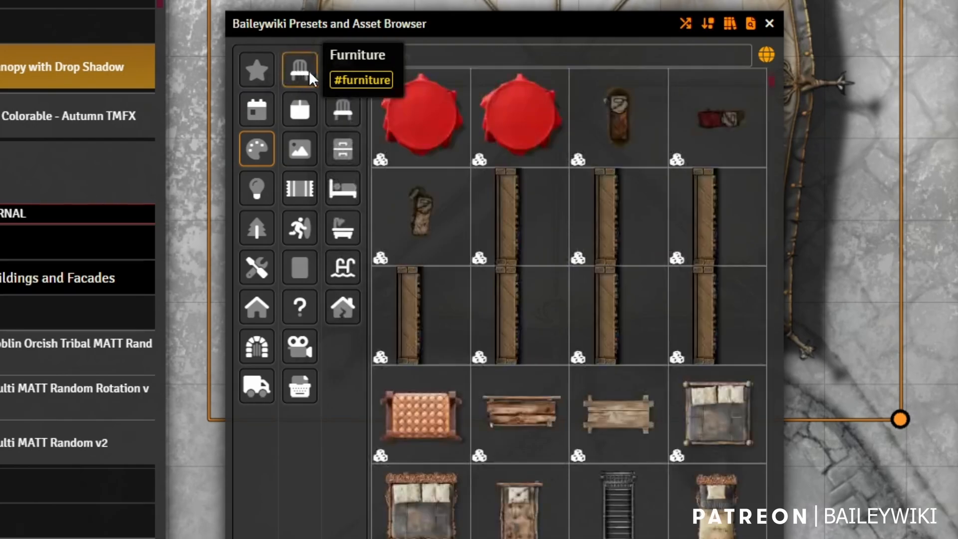
{"action": "left_click", "coordinate": [340, 71]}
{"action": "left_click", "coordinate": [340, 109]}
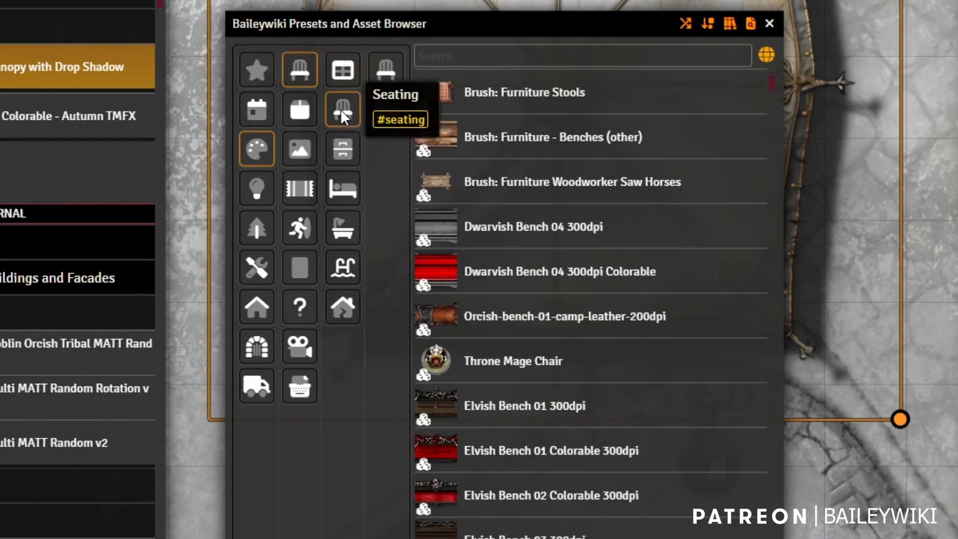
{"action": "left_click", "coordinate": [350, 226]}
{"action": "left_click_drag", "start_coordinate": [781, 538], "coordinate": [957, 538]}
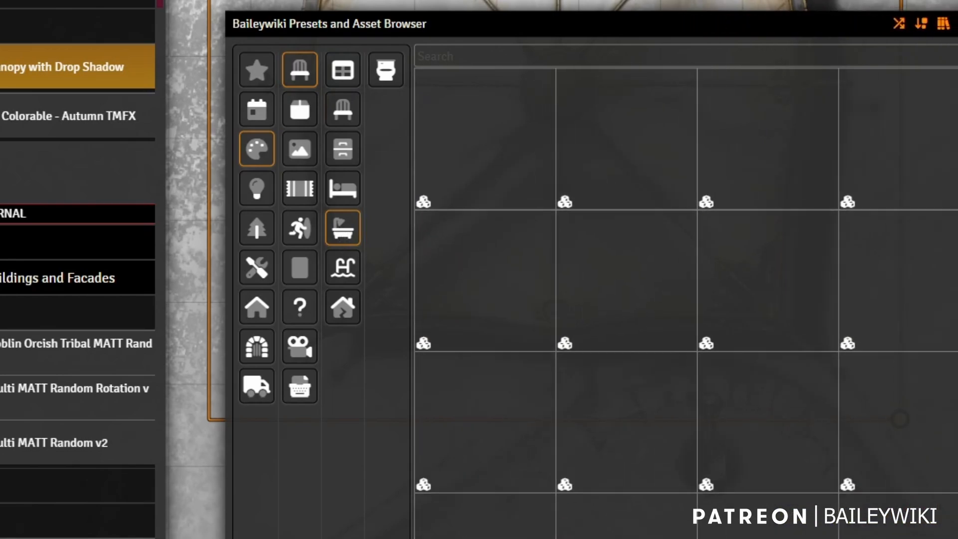
{"action": "left_click", "coordinate": [342, 189]}
{"action": "right_click", "coordinate": [746, 297]}
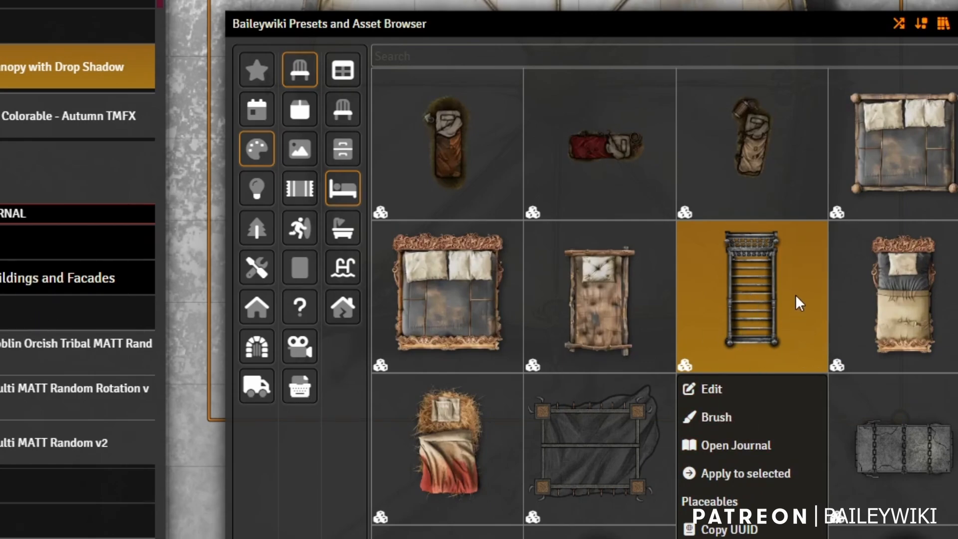
Browse the light source presets, going through candles, fires, braziers and lanterns.
{"action": "left_click", "coordinate": [259, 185]}
{"action": "left_click", "coordinate": [303, 67]}
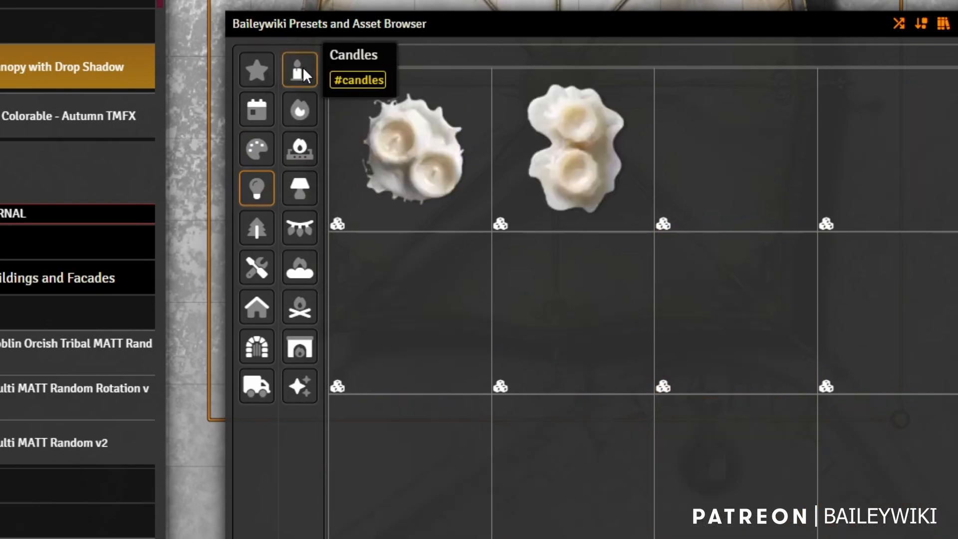
{"action": "left_click", "coordinate": [300, 110]}
{"action": "left_click", "coordinate": [301, 147]}
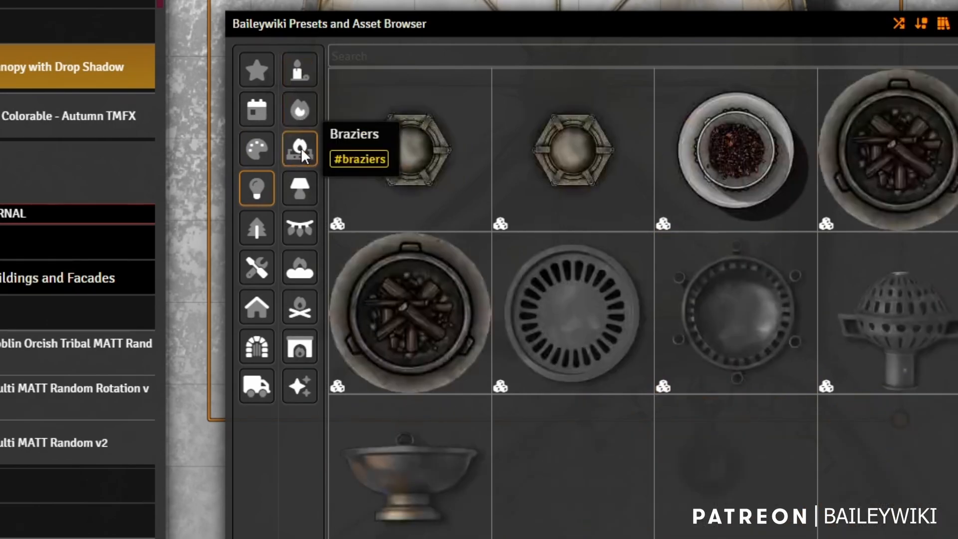
{"action": "left_click", "coordinate": [297, 192]}
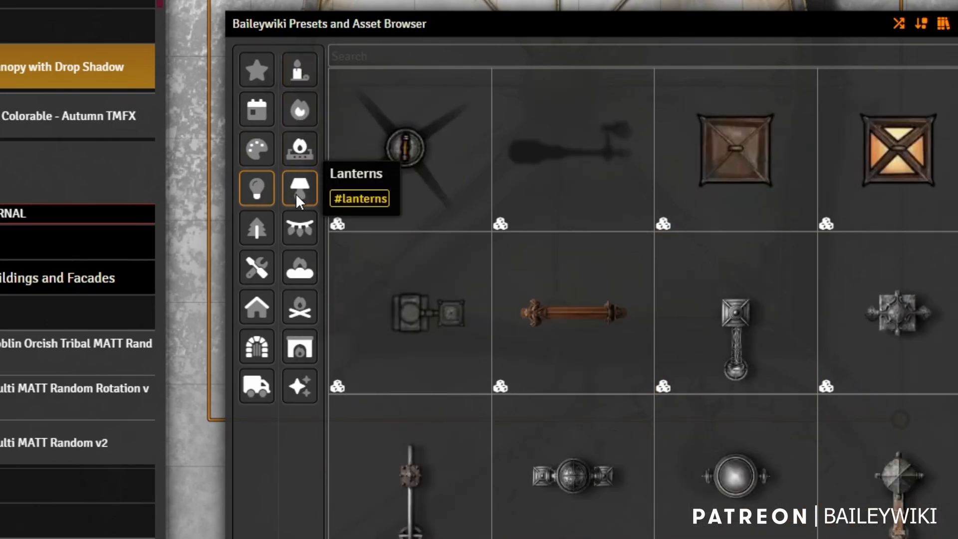
Browse the ceiling light presets and the Settlement category's Marketplace, construction, columns, Roofs, and Canopies and Awnings presets.
{"action": "left_click", "coordinate": [307, 233]}
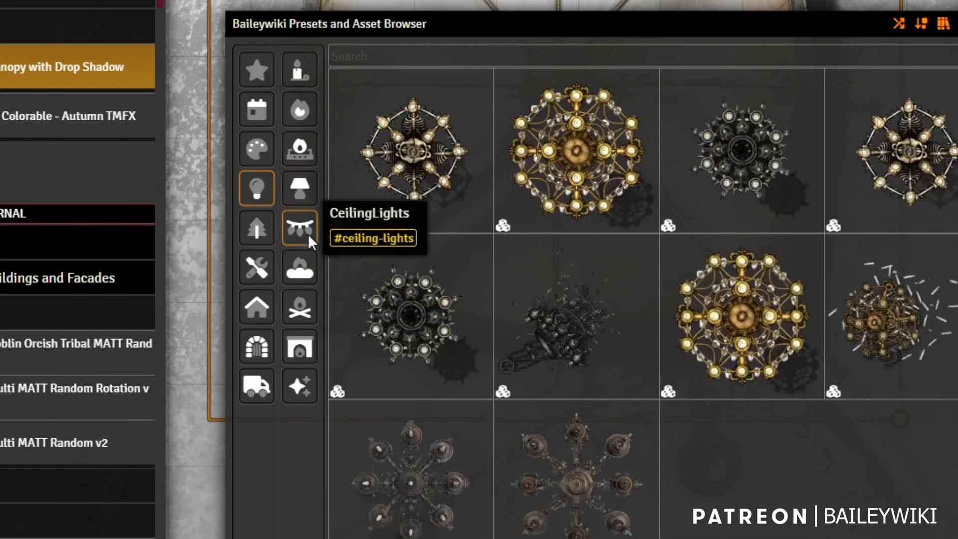
{"action": "left_click", "coordinate": [256, 304]}
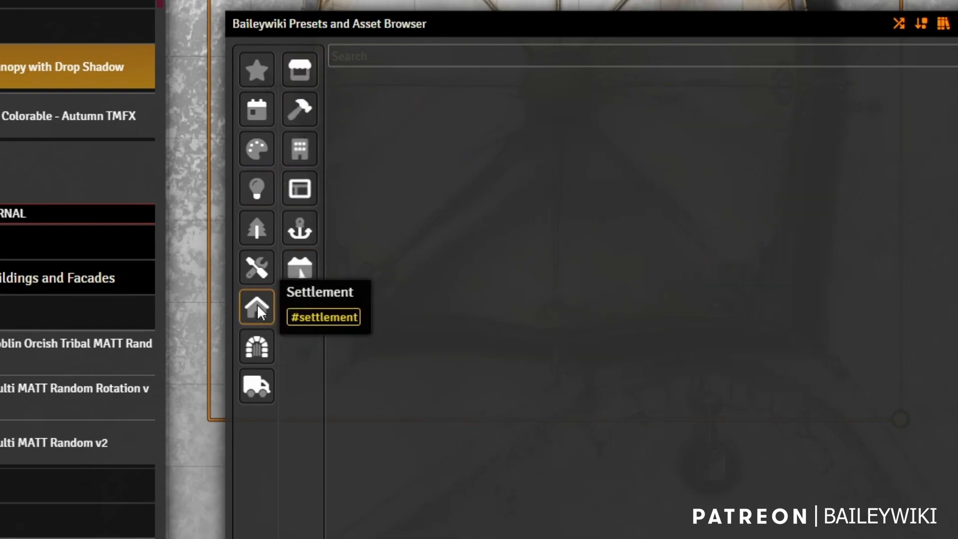
{"action": "left_click", "coordinate": [305, 73]}
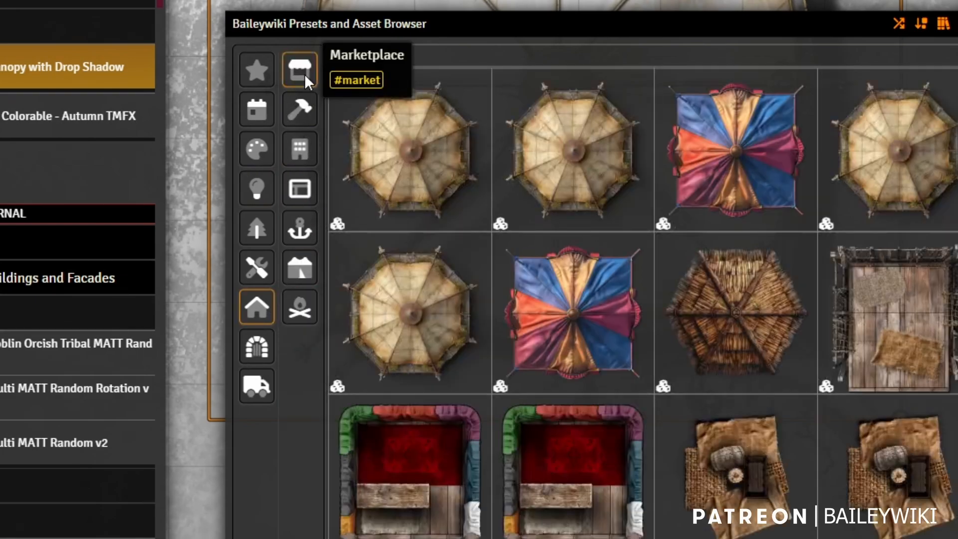
{"action": "left_click", "coordinate": [307, 112]}
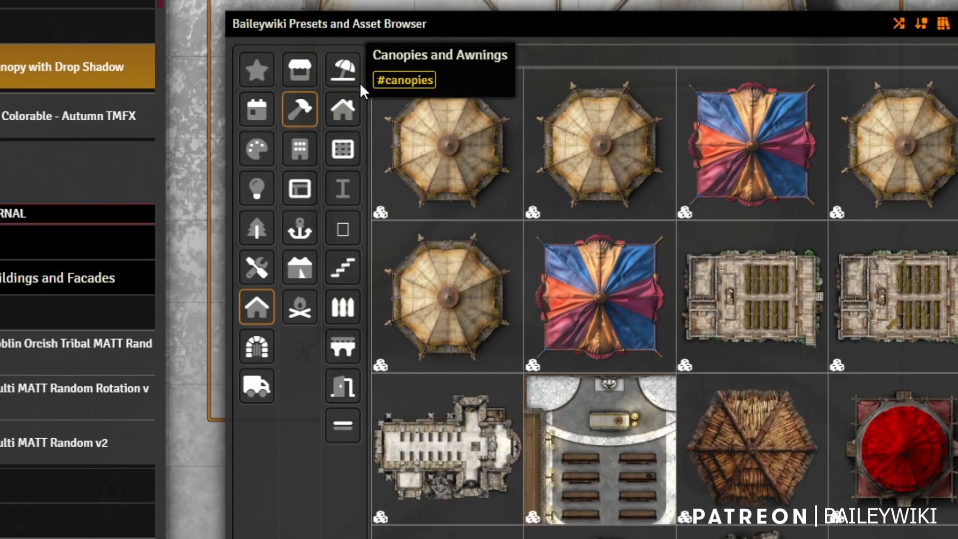
{"action": "left_click", "coordinate": [348, 183]}
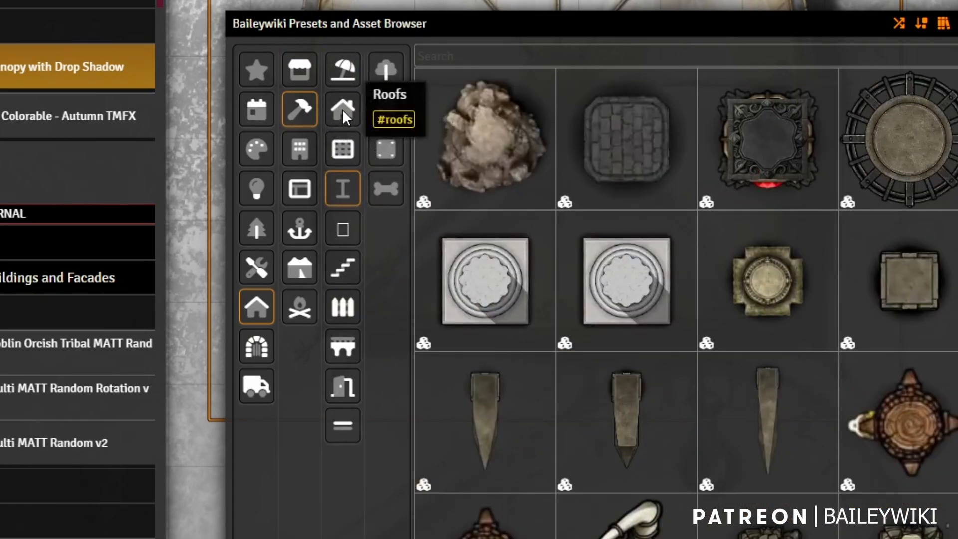
{"action": "left_click", "coordinate": [342, 109]}
{"action": "left_click", "coordinate": [344, 77]}
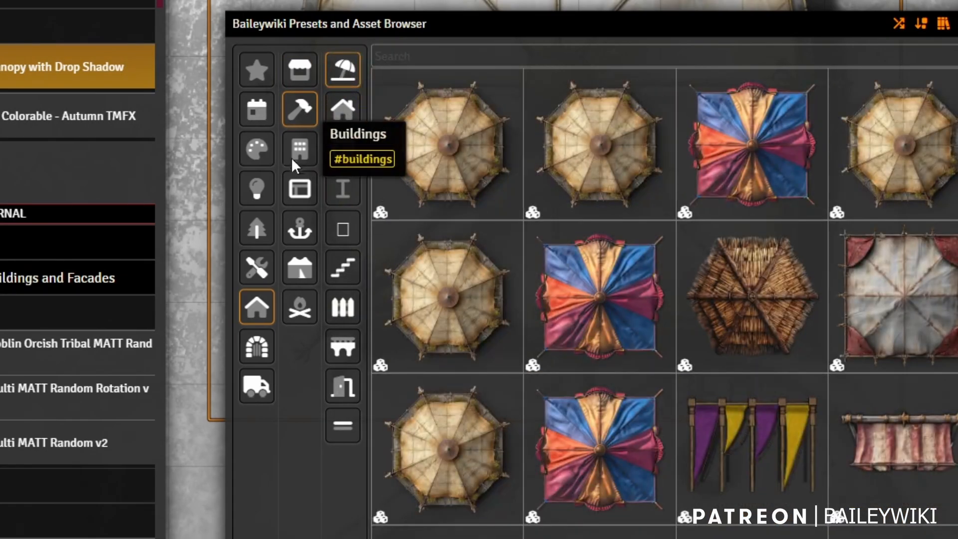
Browse the facade presets in the Settlement category's Buildings subcategory.
{"action": "left_click", "coordinate": [301, 144]}
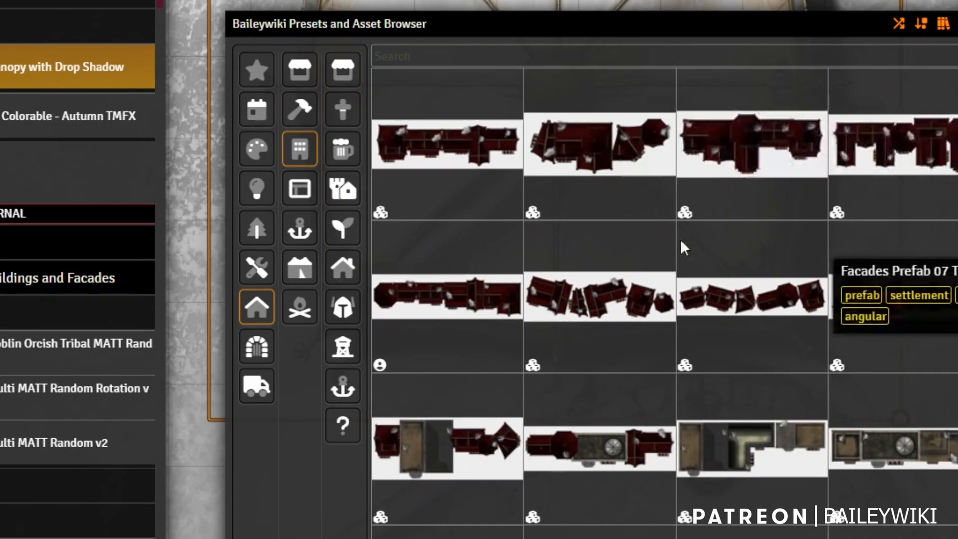
{"action": "left_click", "coordinate": [344, 191]}
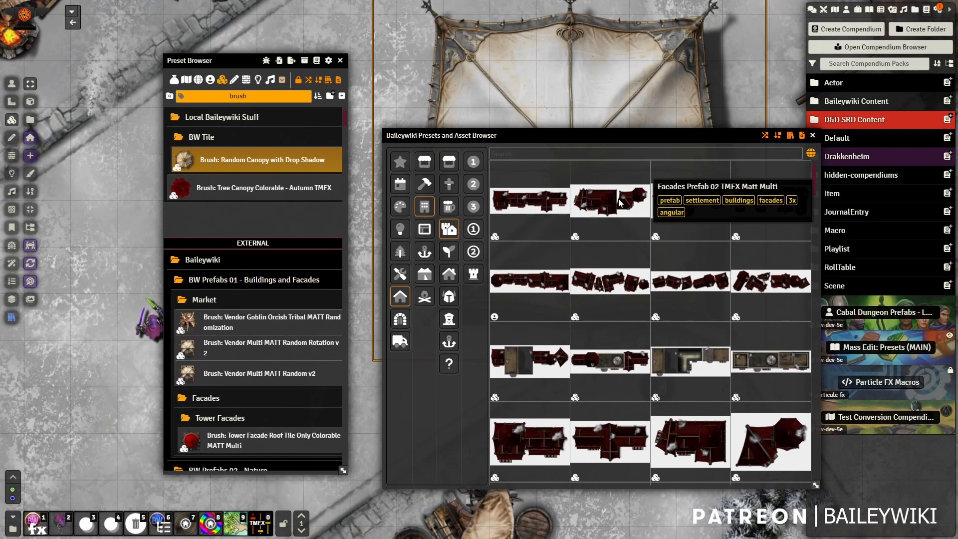
{"action": "scroll", "coordinate": [629, 169], "scroll_direction": "down", "scroll_amount": 2}
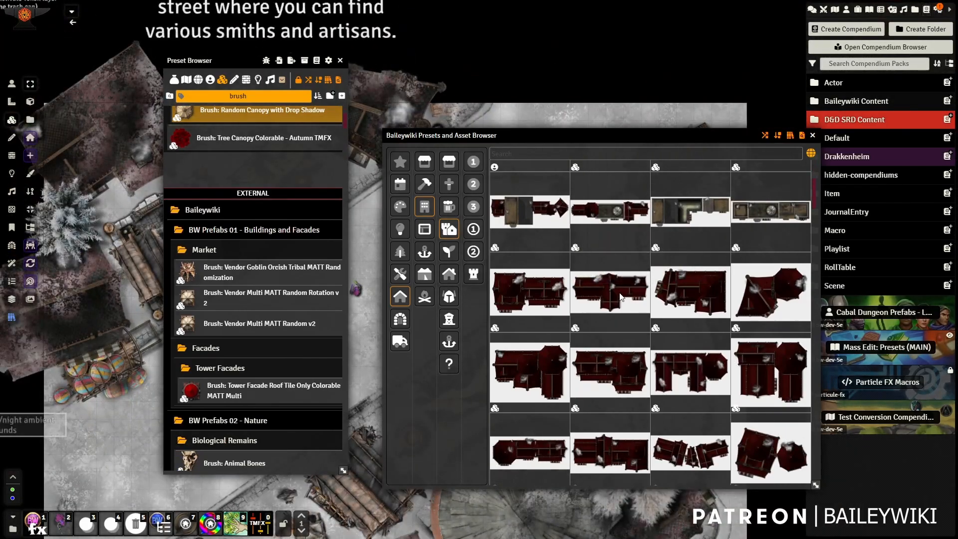
Try out the Facades Prefab 01b TMFX Matt Multi preset on the map beside the canopy, rotating its preview.
{"action": "left_click", "coordinate": [620, 295]}
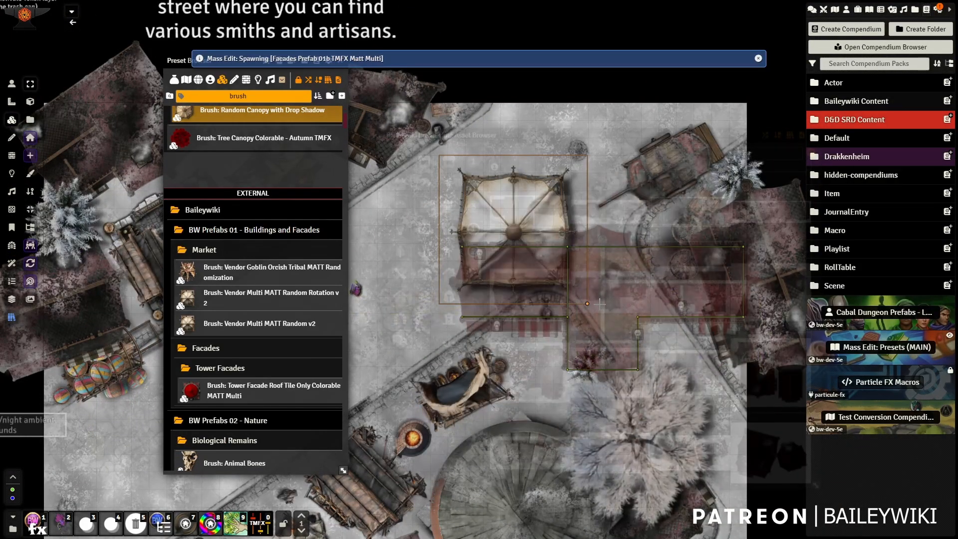
{"action": "scroll", "coordinate": [599, 302], "scroll_direction": "down", "scroll_amount": 5}
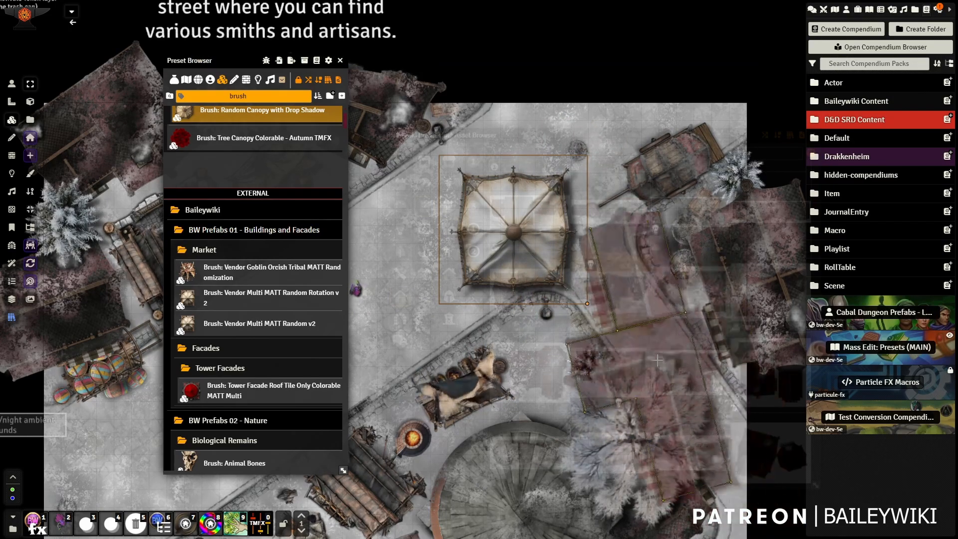
{"action": "left_click", "coordinate": [658, 360]}
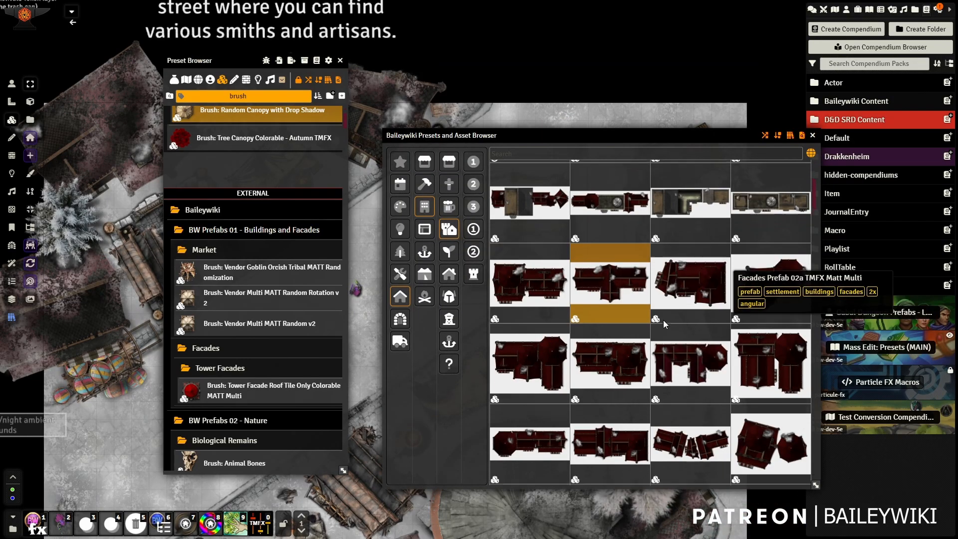
Look through more facade prefabs and the Nature category's terrain spawners, and close the asset browser.
{"action": "scroll", "coordinate": [649, 299], "scroll_direction": "down", "scroll_amount": 4}
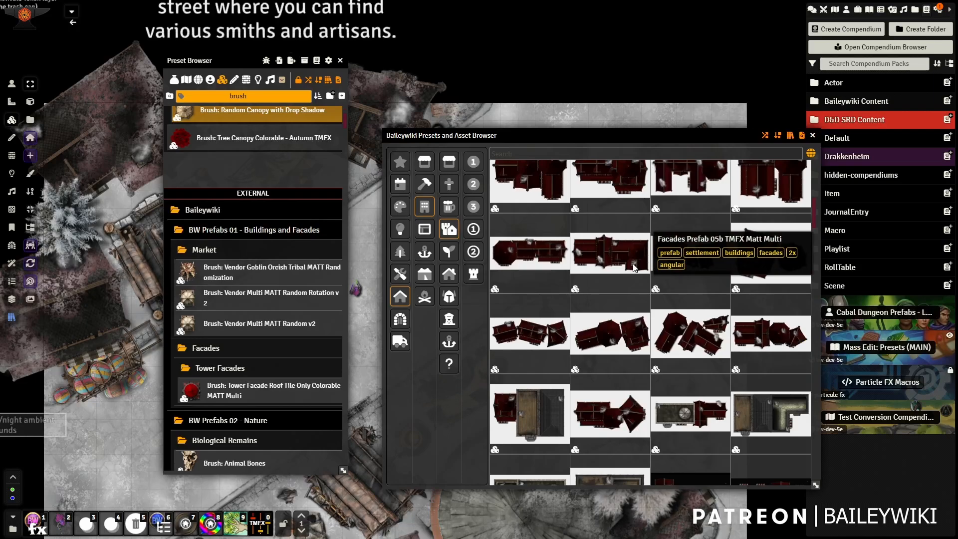
{"action": "scroll", "coordinate": [634, 269], "scroll_direction": "down", "scroll_amount": 3}
{"action": "left_click", "coordinate": [400, 251]}
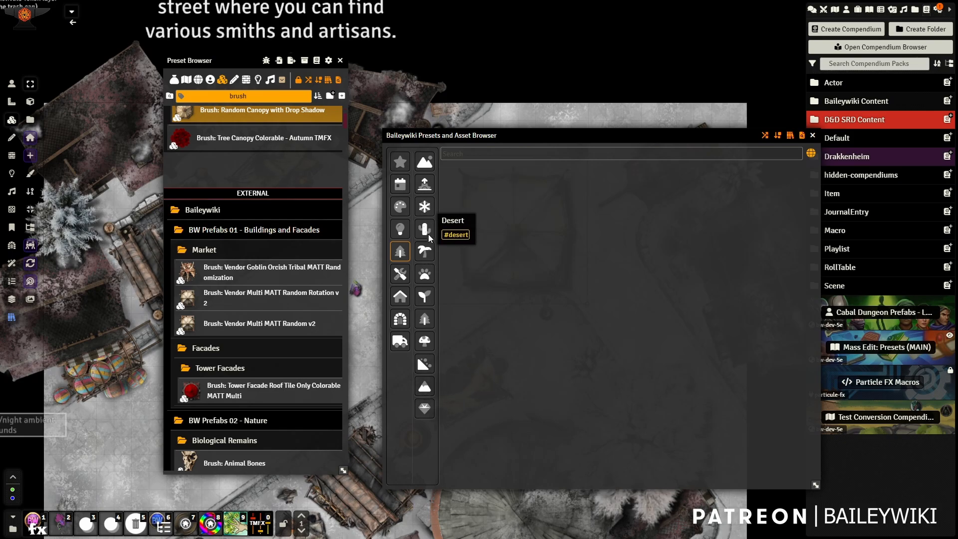
{"action": "left_click", "coordinate": [425, 185]}
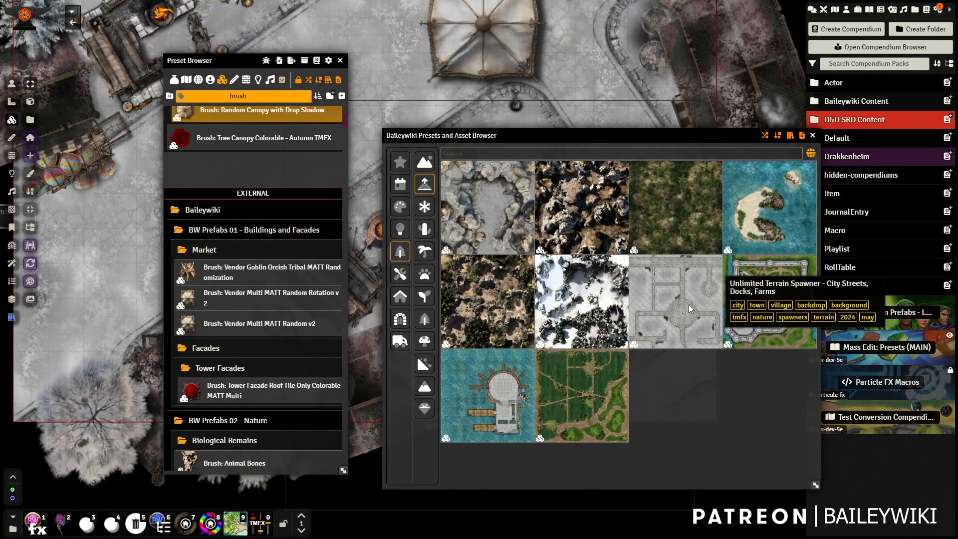
{"action": "left_click", "coordinate": [813, 138]}
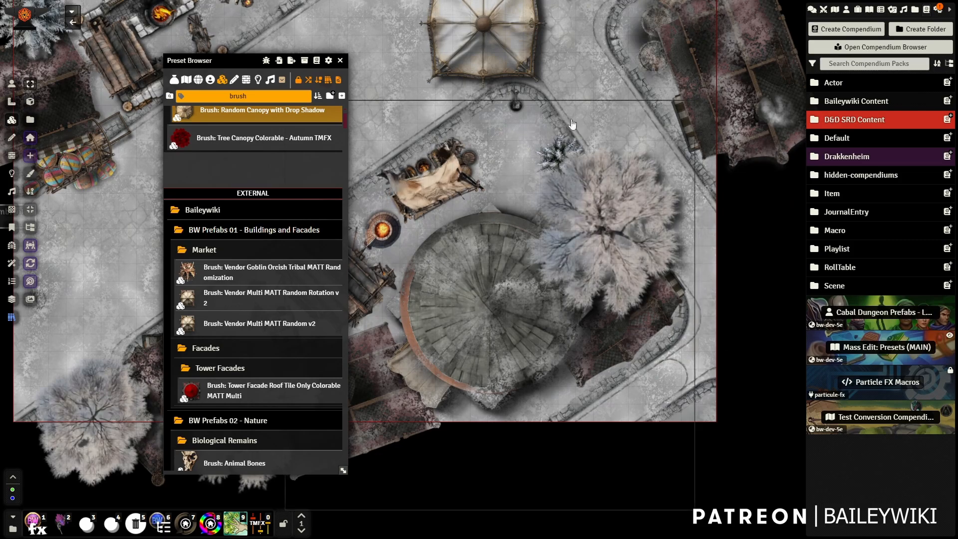
Reopen the asset browser and explore the Dungeons category, including the Decoration, Rubble, Stone, Castle and active tile presets.
{"action": "left_click_drag", "start_coordinate": [394, 83], "coordinate": [524, 241]}
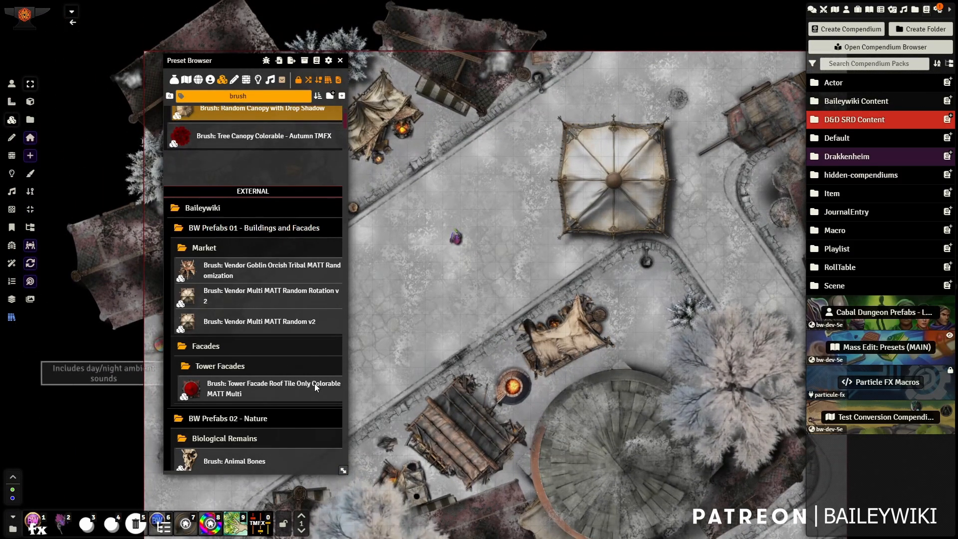
{"action": "scroll", "coordinate": [287, 200], "scroll_direction": "down", "scroll_amount": 1}
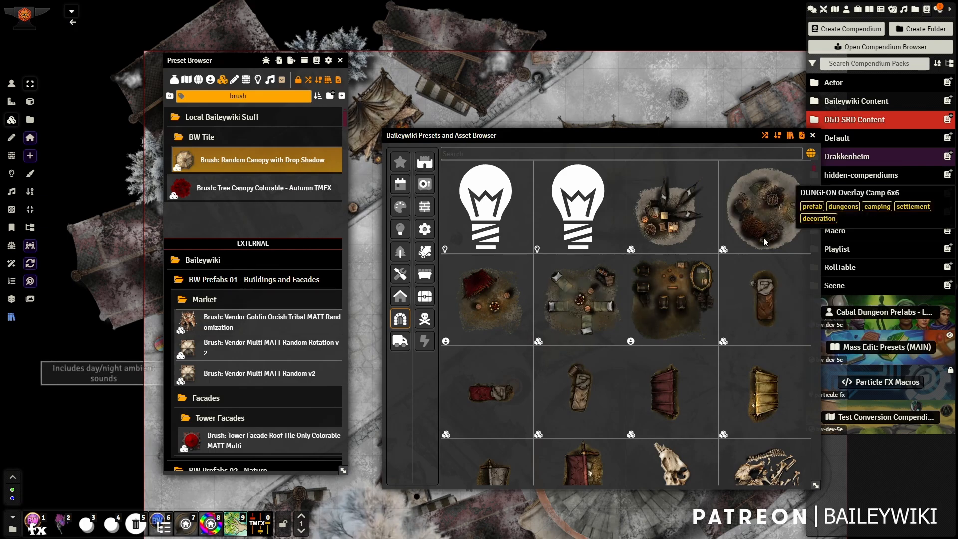
{"action": "left_click", "coordinate": [425, 319]}
{"action": "left_click", "coordinate": [427, 299]}
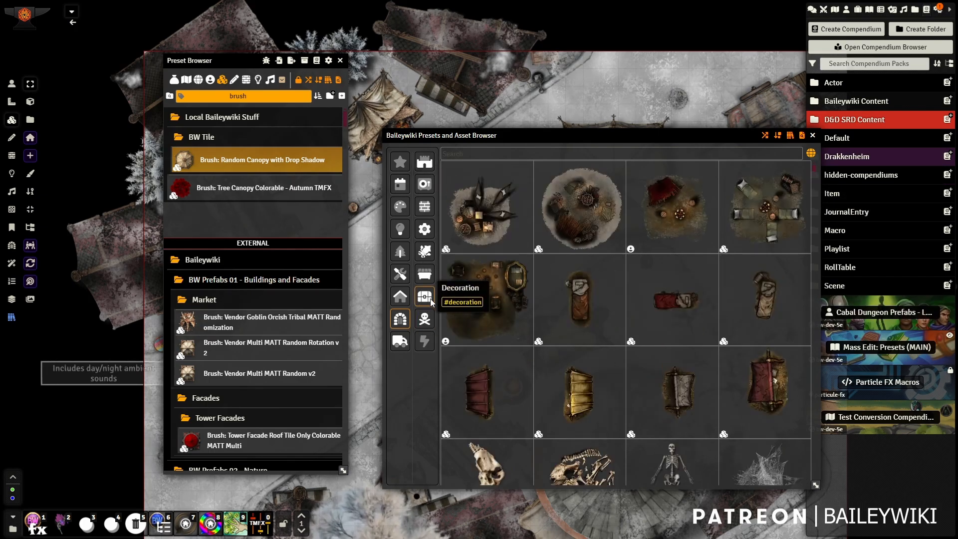
{"action": "left_click", "coordinate": [428, 276]}
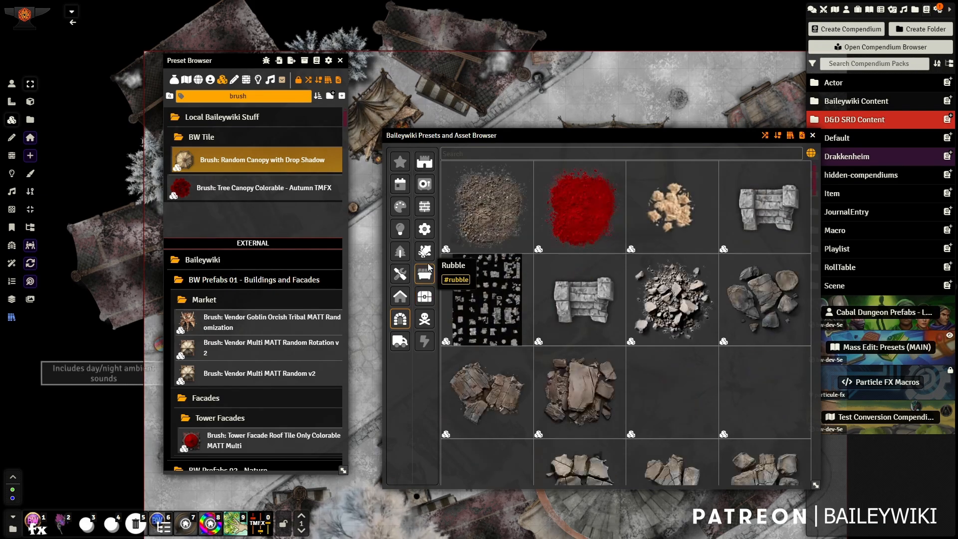
{"action": "left_click", "coordinate": [427, 221]}
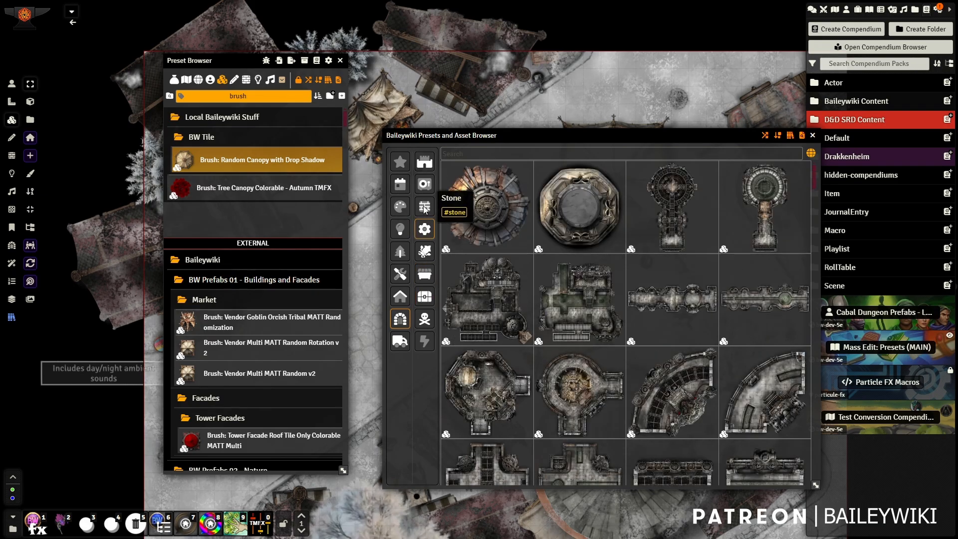
{"action": "left_click", "coordinate": [425, 209]}
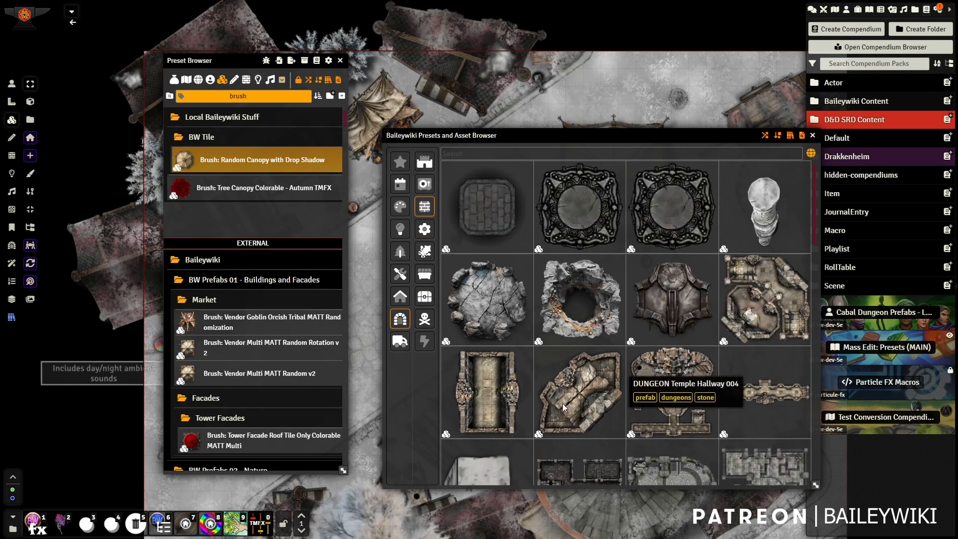
{"action": "left_click", "coordinate": [424, 163]}
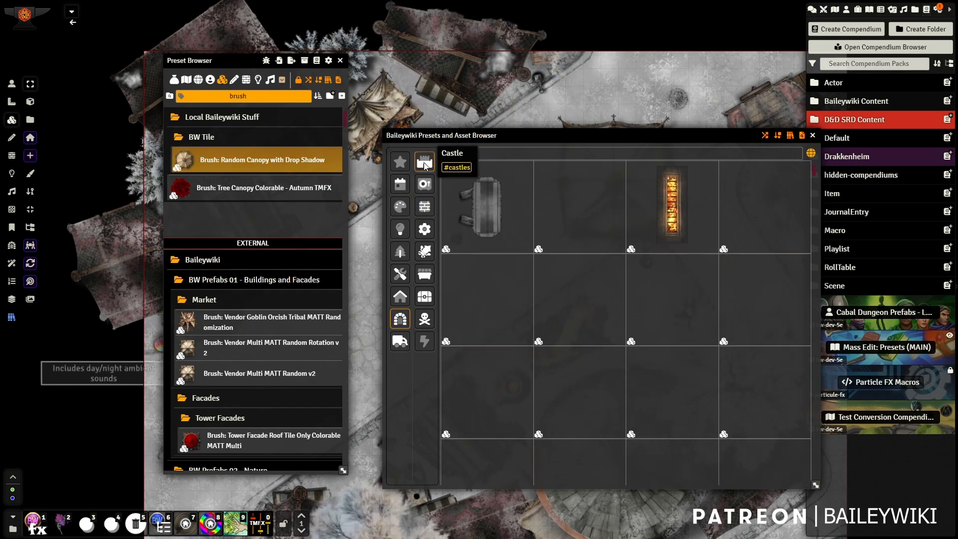
{"action": "left_click", "coordinate": [425, 342]}
{"action": "scroll", "coordinate": [621, 279], "scroll_direction": "down", "scroll_amount": 5}
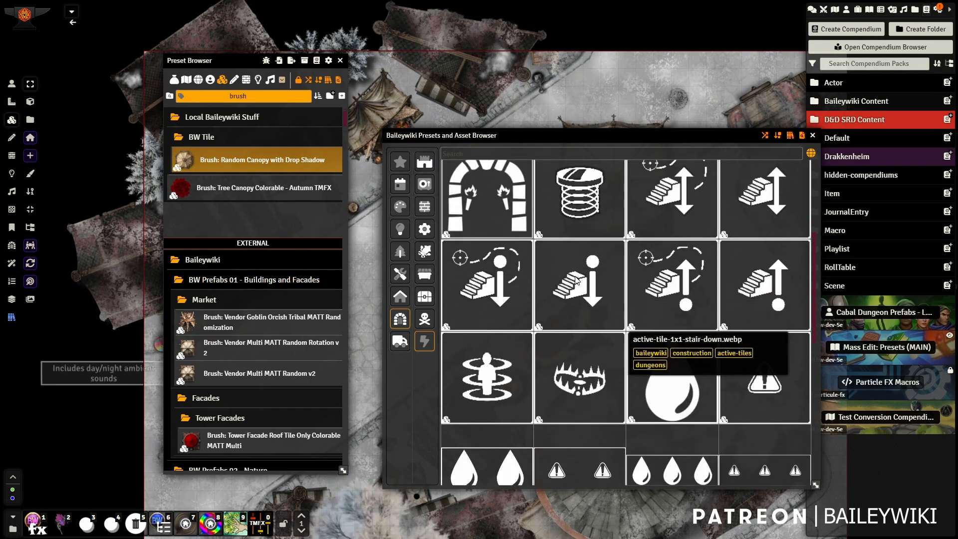
Browse the Vehicles category's land, sea and air presets, including wagons, sleighs, boats and flying craft.
{"action": "left_click", "coordinate": [400, 341]}
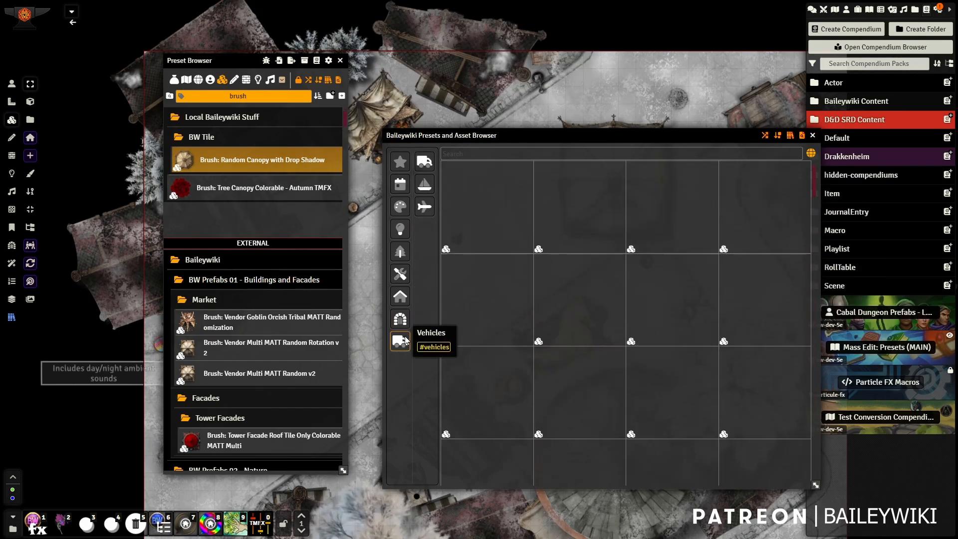
{"action": "left_click", "coordinate": [424, 161]}
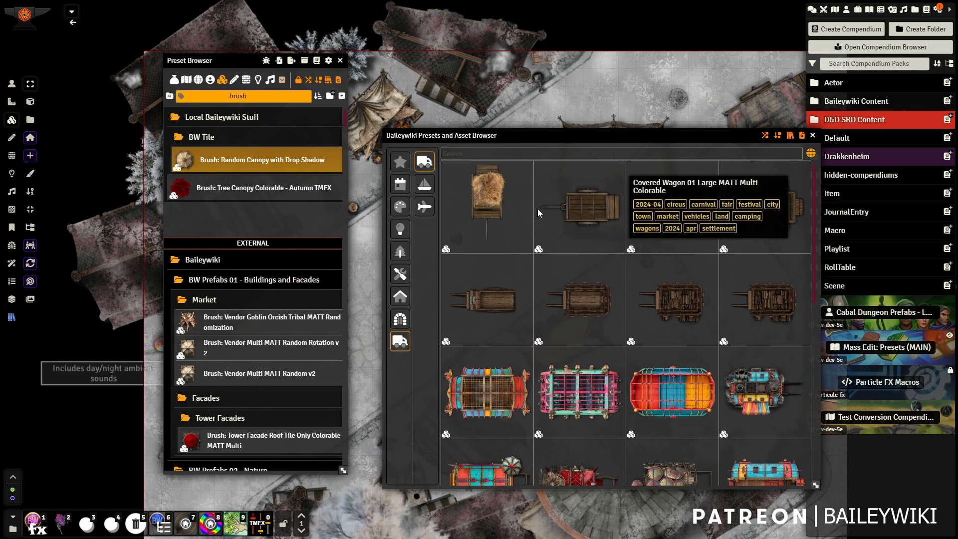
{"action": "scroll", "coordinate": [520, 247], "scroll_direction": "down", "scroll_amount": 2}
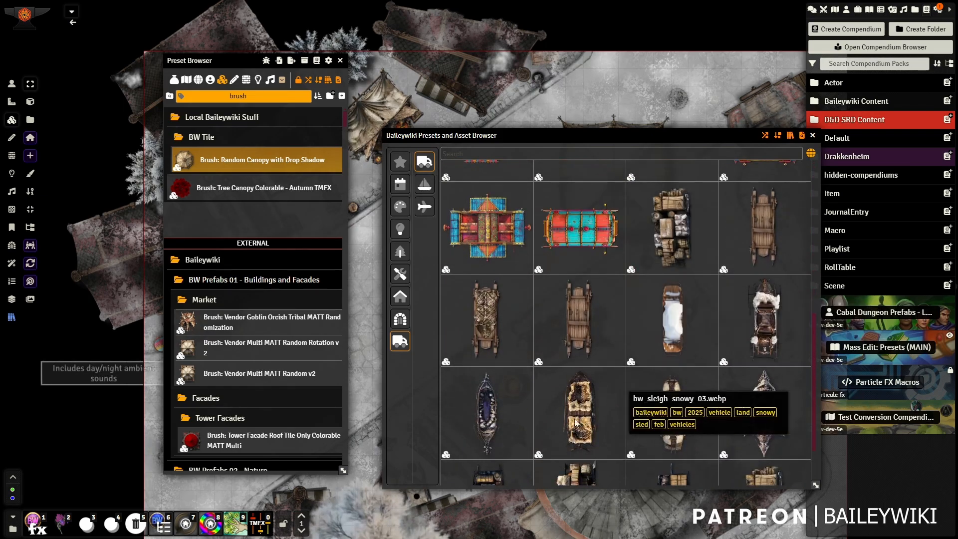
{"action": "left_click", "coordinate": [428, 187]}
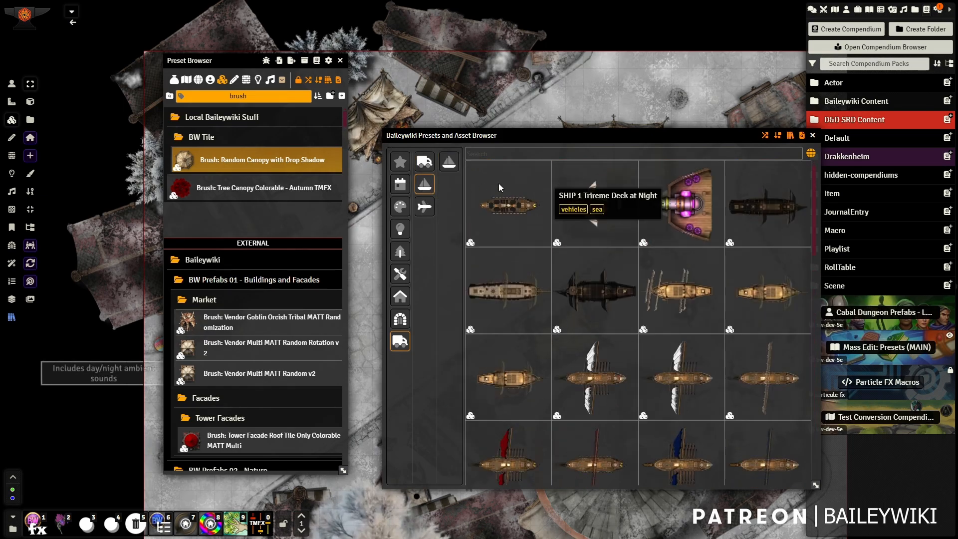
{"action": "scroll", "coordinate": [606, 378], "scroll_direction": "down", "scroll_amount": 5}
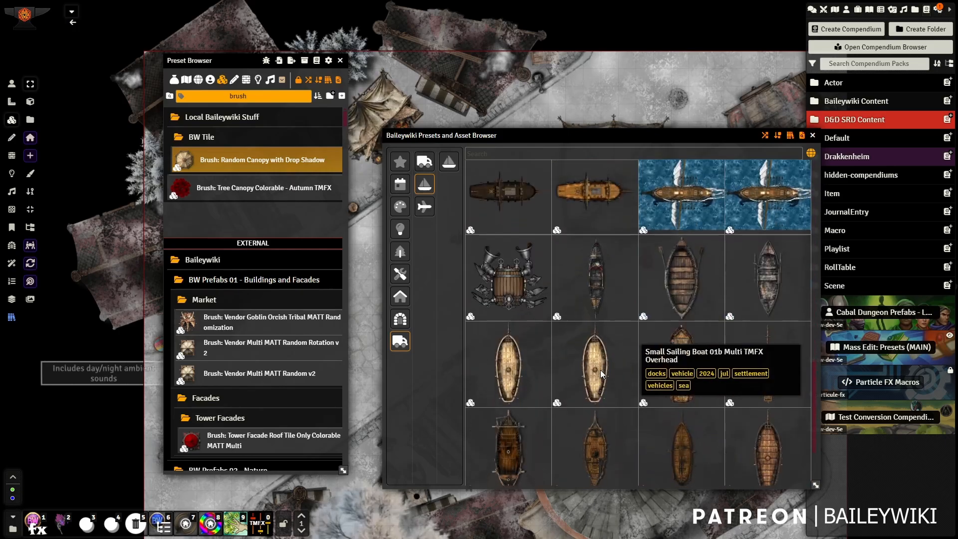
{"action": "left_click", "coordinate": [424, 207]}
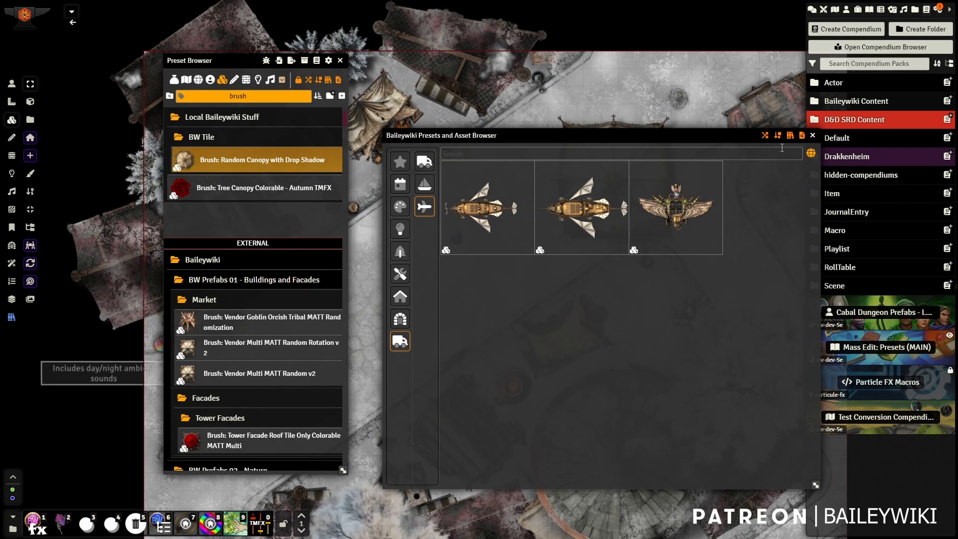
Search globally for "sword", look through the matching presets, and refine the search to "sword #equipment".
{"action": "left_click", "coordinate": [811, 156]}
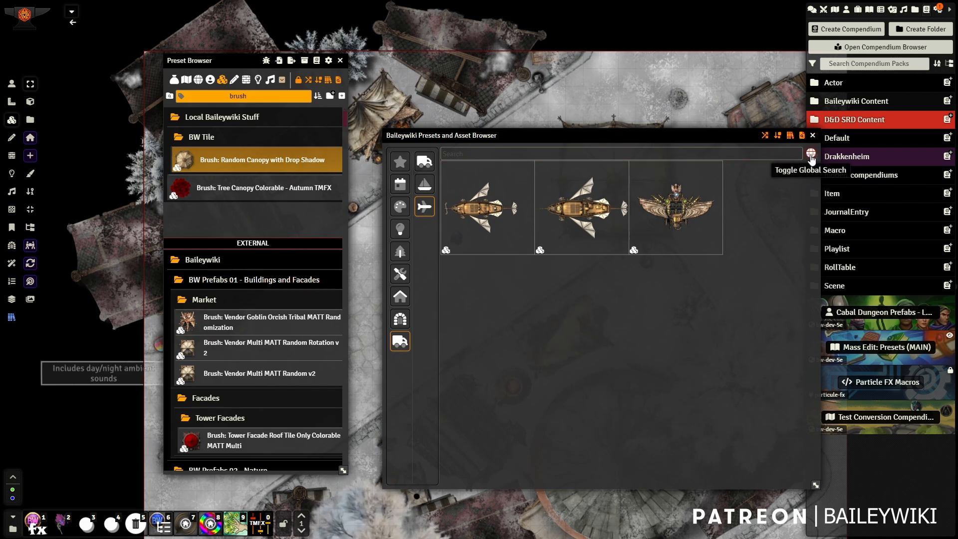
{"action": "left_click", "coordinate": [764, 152]}
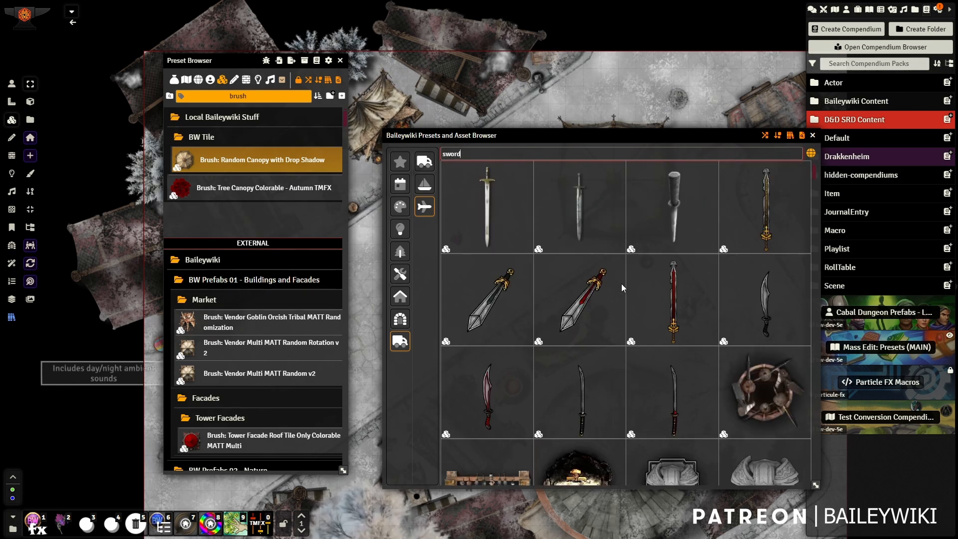
{"action": "scroll", "coordinate": [622, 283], "scroll_direction": "down", "scroll_amount": 8}
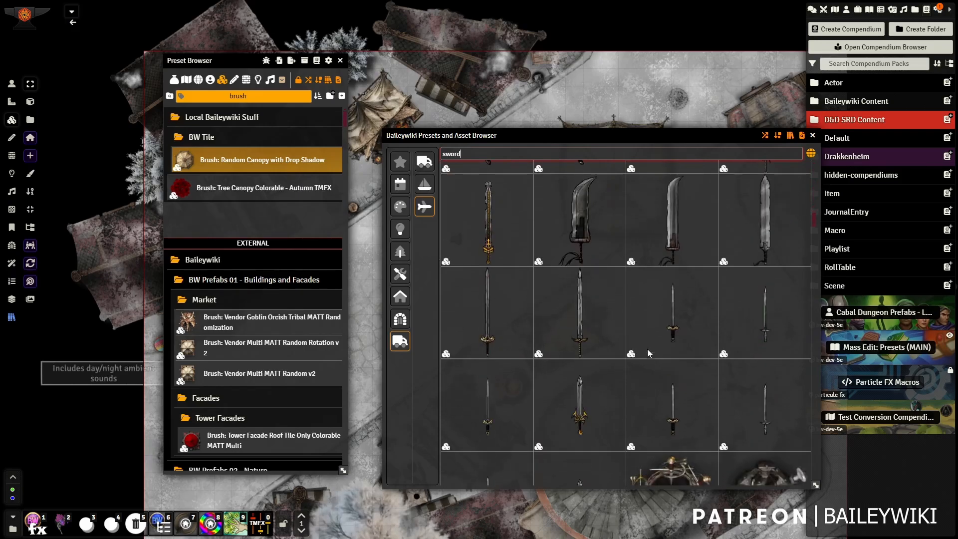
{"action": "scroll", "coordinate": [649, 353], "scroll_direction": "down", "scroll_amount": 4}
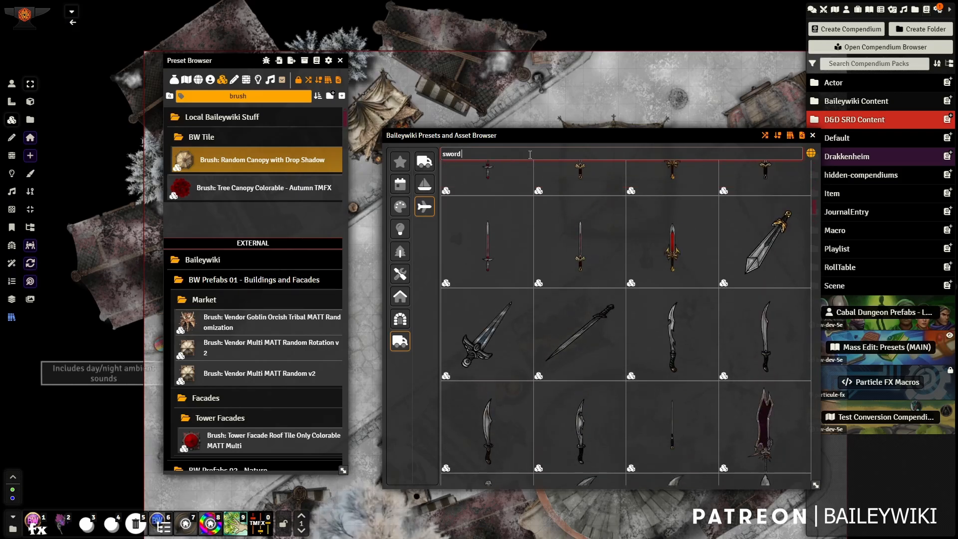
{"action": "type", "text": "ment"}
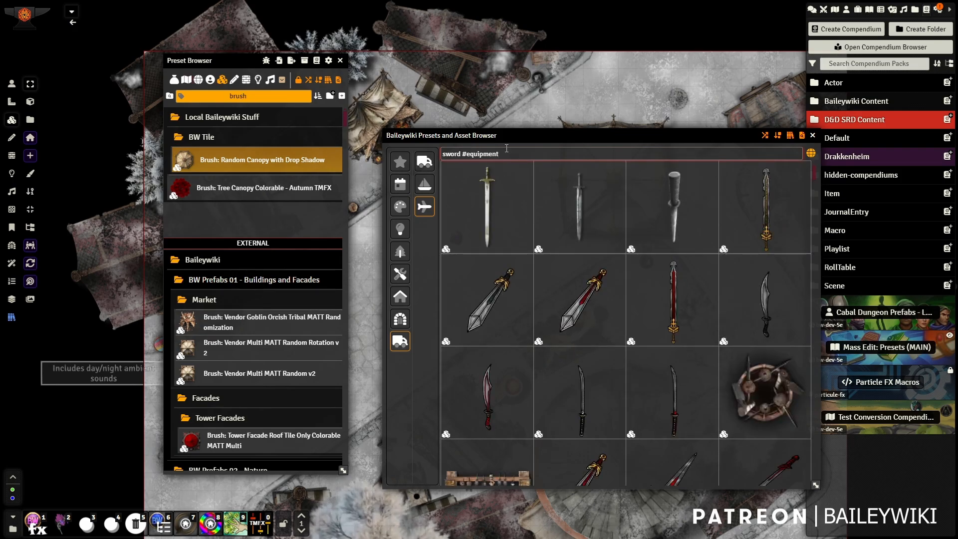
Turn off global search and clear the query to return to the Vehicles category's Air presets.
{"action": "left_click", "coordinate": [810, 154]}
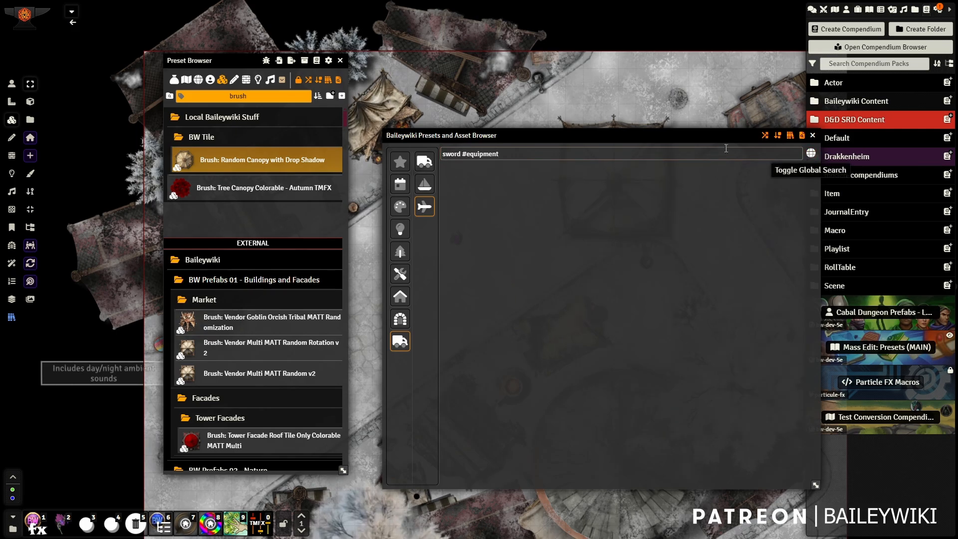
{"action": "left_click_drag", "start_coordinate": [513, 153], "coordinate": [440, 155]}
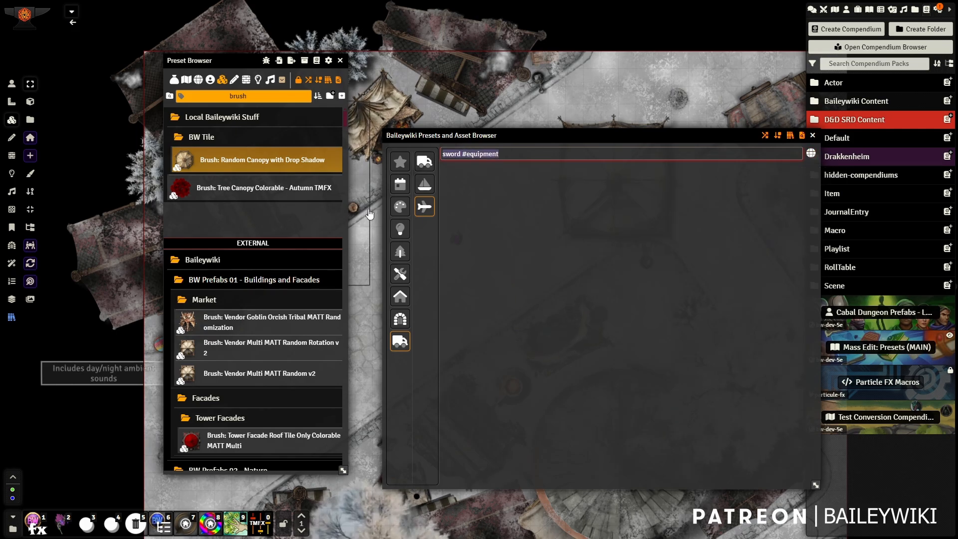
{"action": "left_click", "coordinate": [427, 208]}
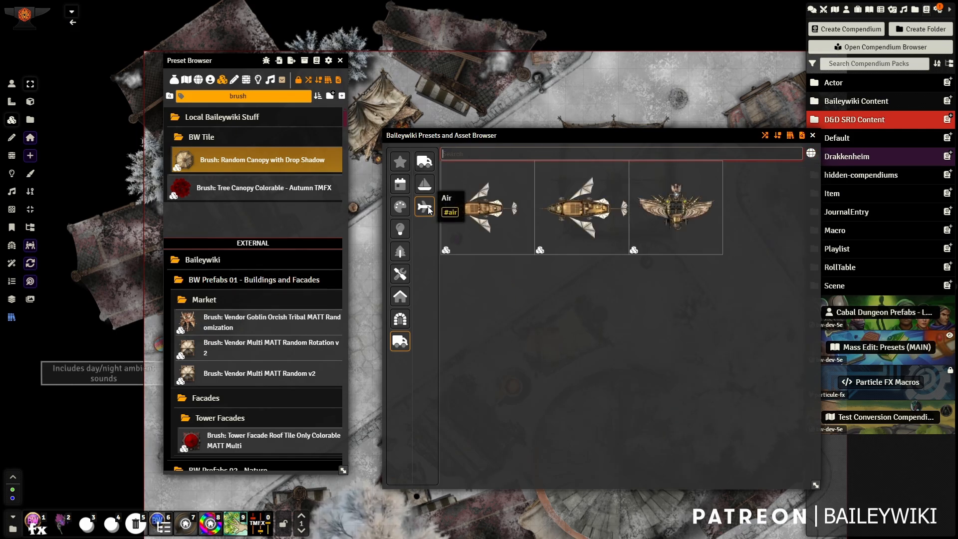
Search for "sword" within the Equipment category's Weapons presets and look through the matches.
{"action": "left_click", "coordinate": [400, 276]}
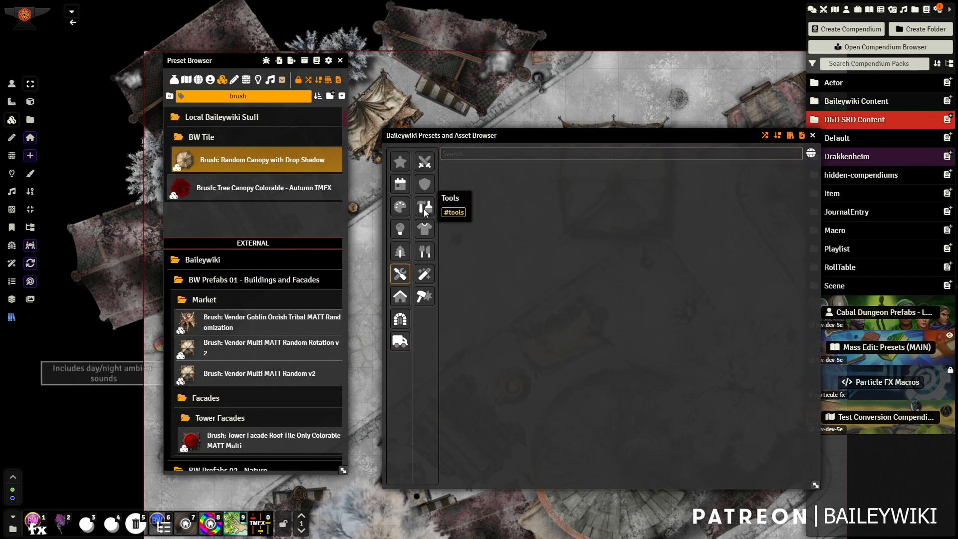
{"action": "left_click", "coordinate": [424, 165]}
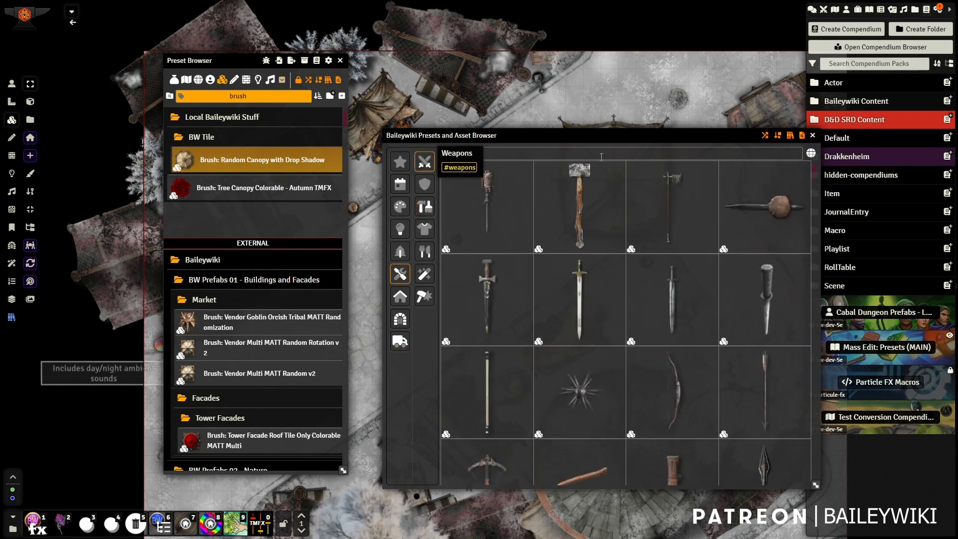
{"action": "left_click", "coordinate": [614, 153]}
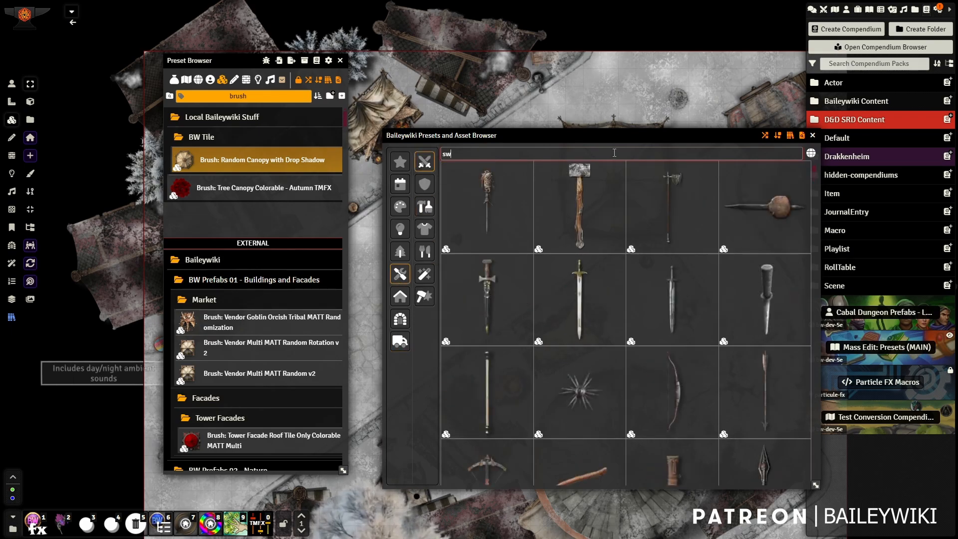
{"action": "scroll", "coordinate": [697, 325], "scroll_direction": "down", "scroll_amount": 5}
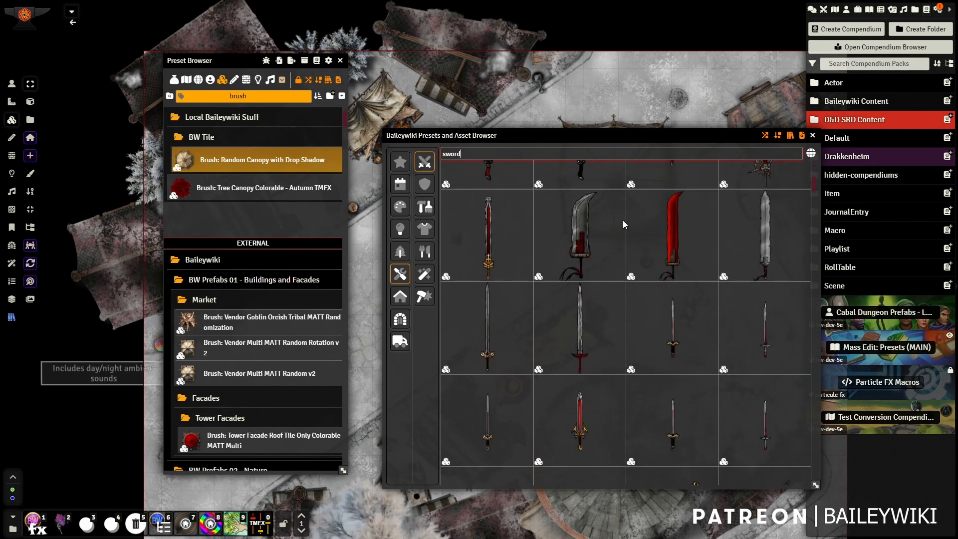
Clear the "sword" query, re-enable global search, and look through the Weapons presets.
{"action": "key", "text": "BackSpace"}
{"action": "key", "text": "BackSpace"}
{"action": "key", "text": "BackSpace"}
{"action": "key", "text": "BackSpace"}
{"action": "key", "text": "BackSpace"}
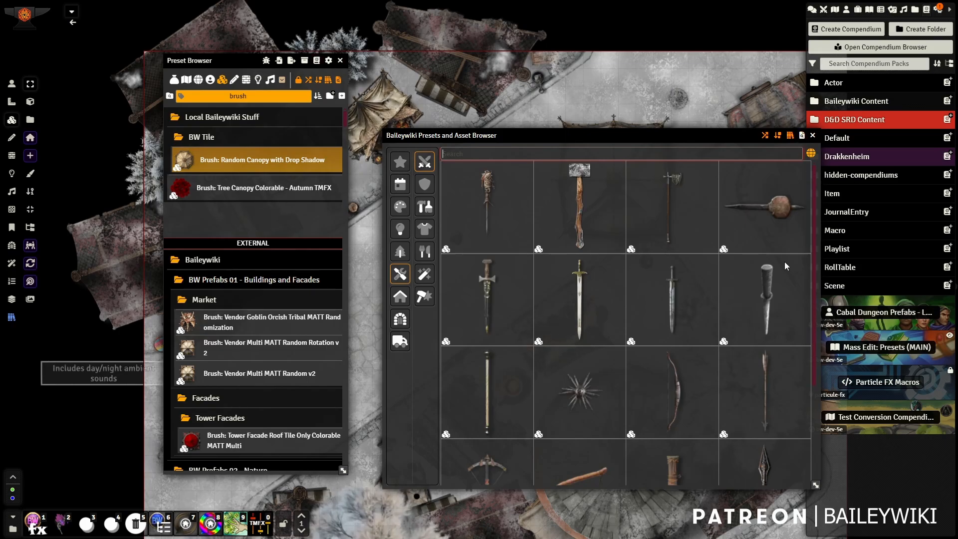
{"action": "scroll", "coordinate": [815, 349], "scroll_direction": "down", "scroll_amount": 3}
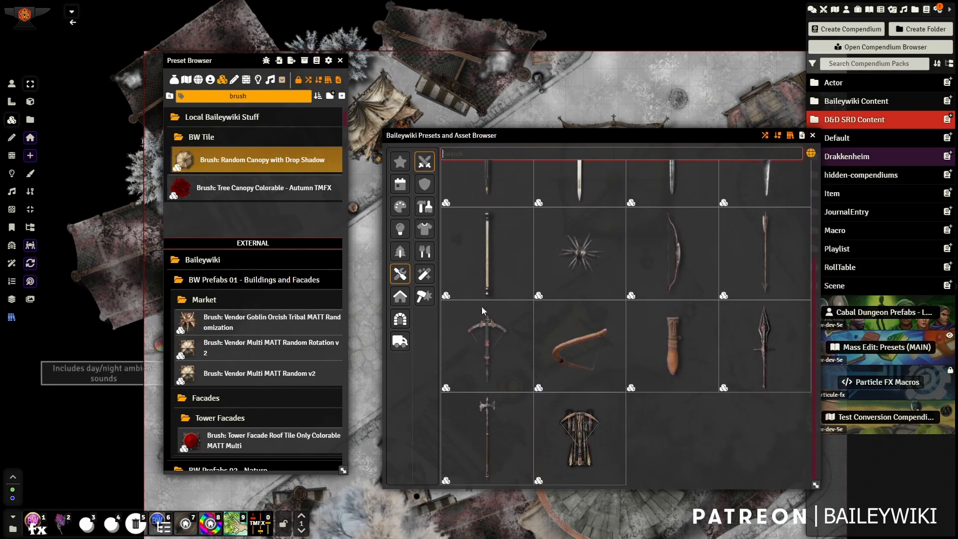
Resize the asset browser to compare its narrow name list with its wide thumbnail grid, and close it.
{"action": "left_click_drag", "start_coordinate": [814, 492], "coordinate": [612, 463]}
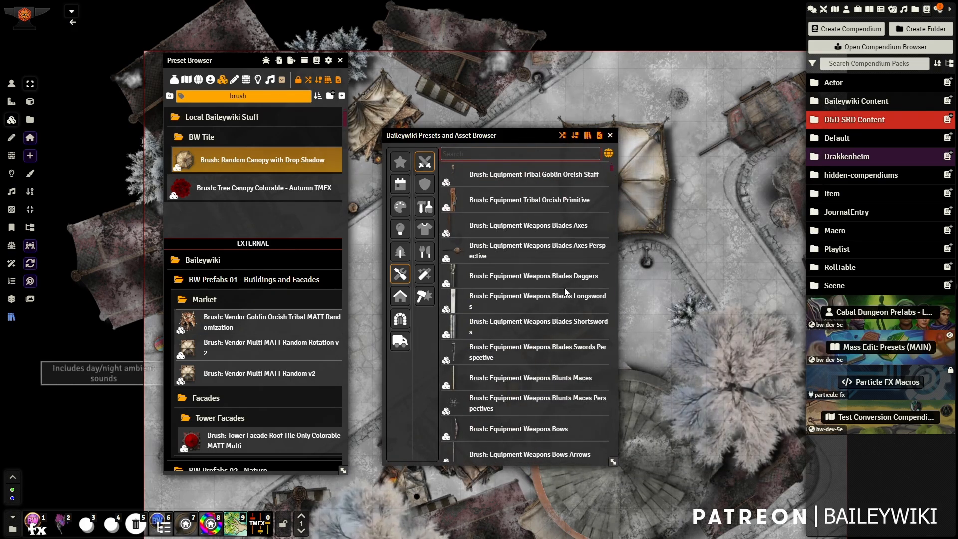
{"action": "scroll", "coordinate": [540, 342], "scroll_direction": "down", "scroll_amount": 5}
{"action": "scroll", "coordinate": [540, 341], "scroll_direction": "down", "scroll_amount": 8}
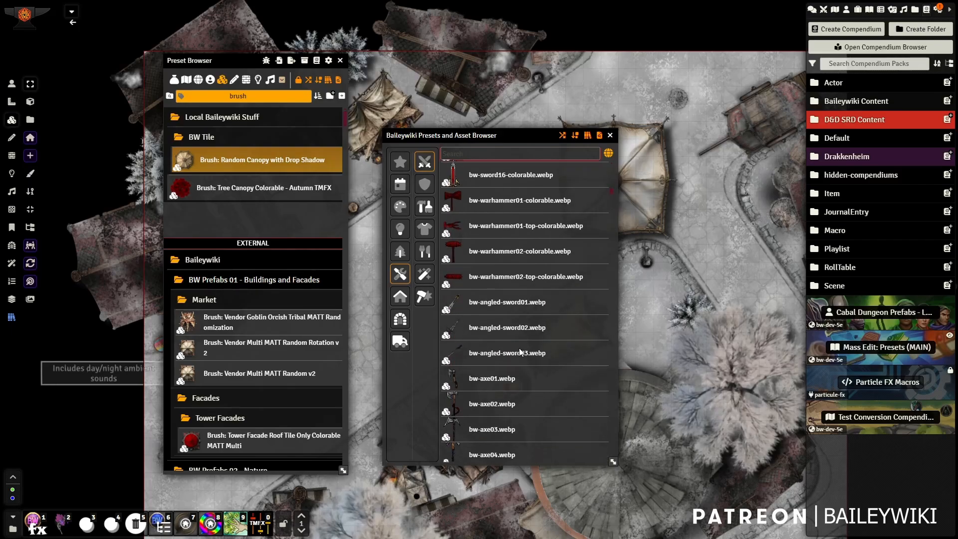
{"action": "scroll", "coordinate": [516, 348], "scroll_direction": "down", "scroll_amount": 3}
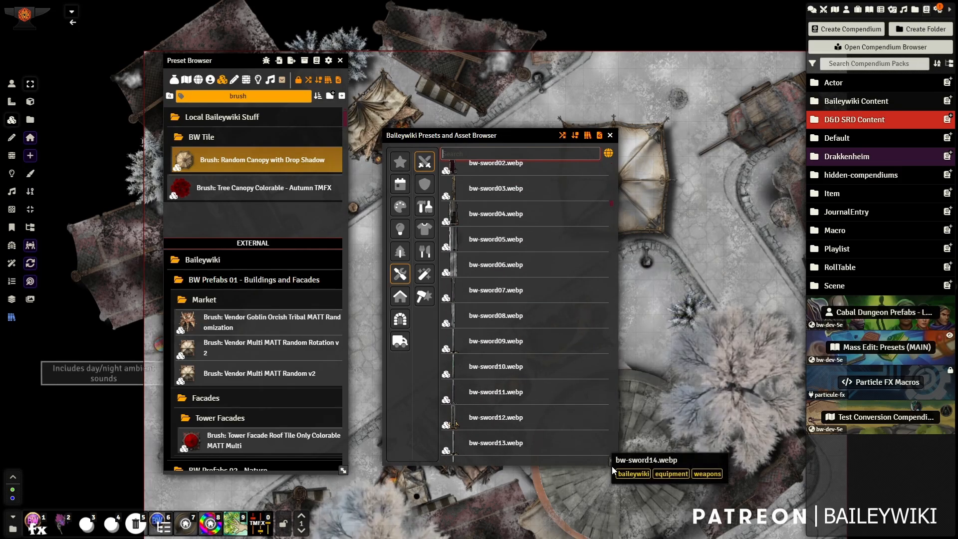
{"action": "left_click_drag", "start_coordinate": [615, 465], "coordinate": [792, 520]}
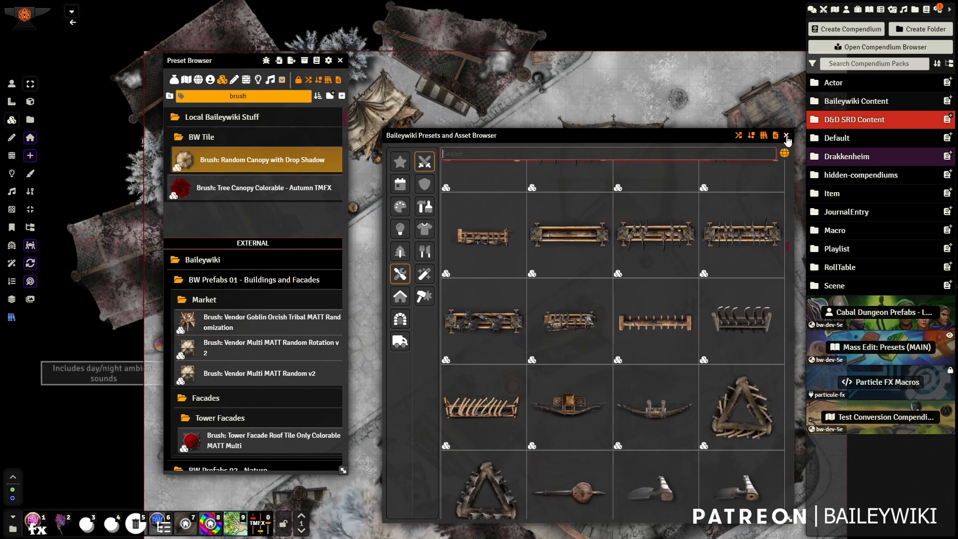
{"action": "left_click", "coordinate": [787, 136]}
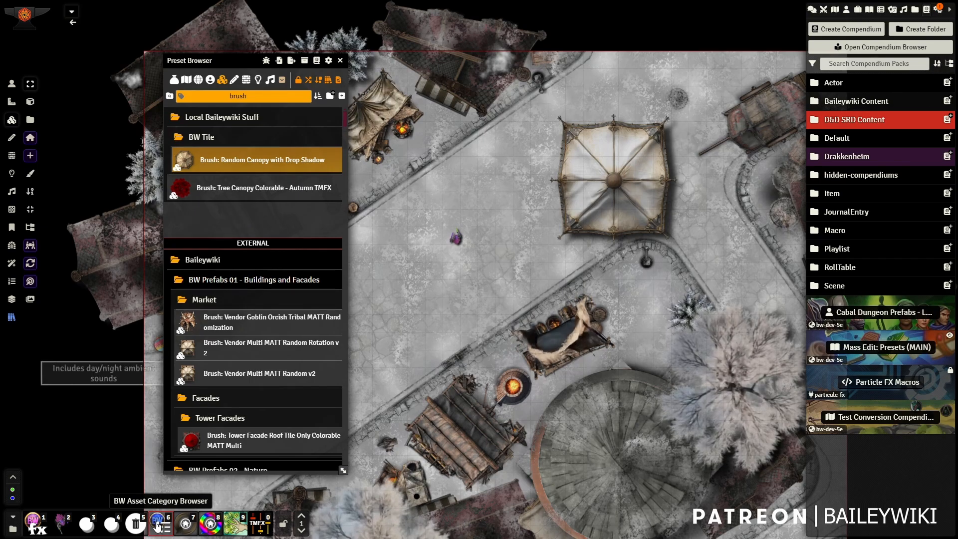
Switch from the market scene to the ruins diorama demo scene and survey the ruin and its surroundings.
{"action": "scroll", "coordinate": [456, 280], "scroll_direction": "down", "scroll_amount": 4}
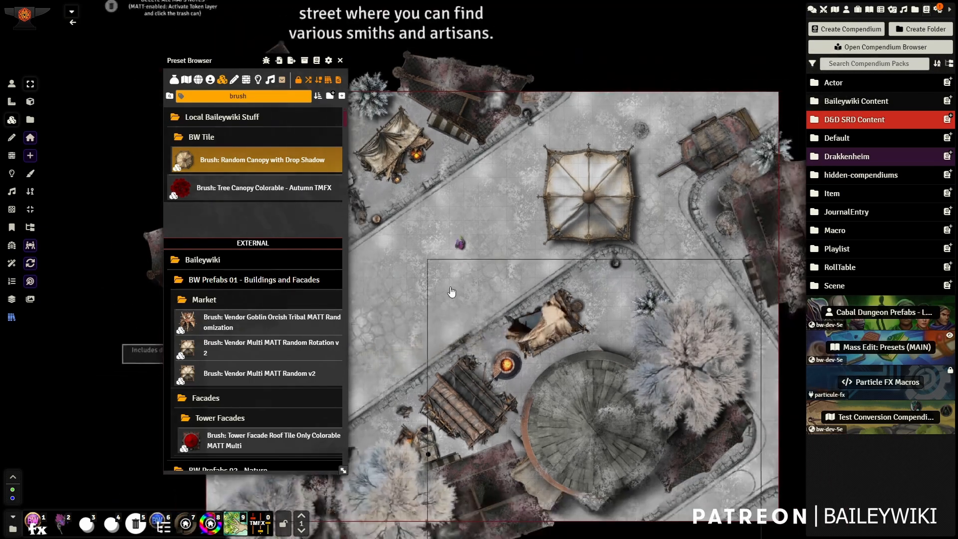
{"action": "scroll", "coordinate": [451, 291], "scroll_direction": "up", "scroll_amount": 4}
{"action": "scroll", "coordinate": [399, 177], "scroll_direction": "up", "scroll_amount": 1}
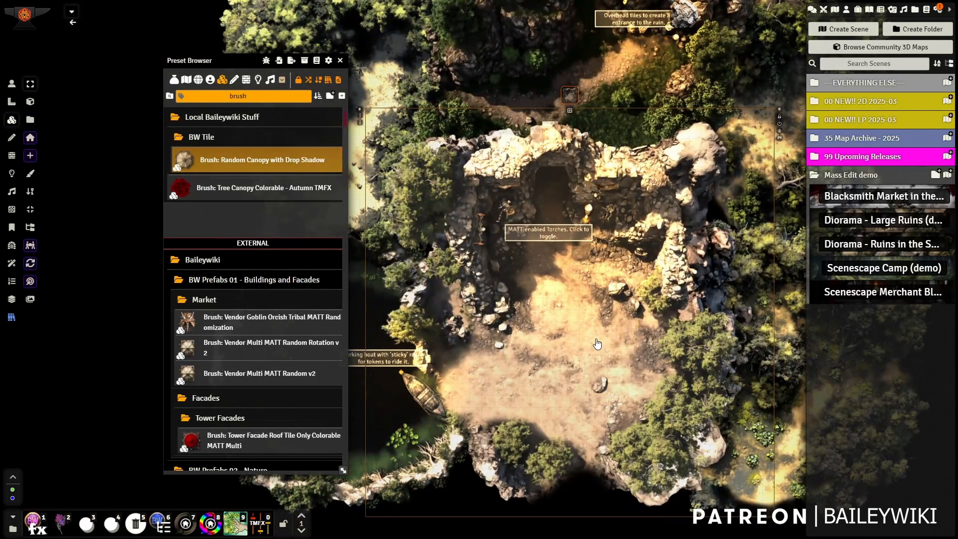
{"action": "scroll", "coordinate": [597, 344], "scroll_direction": "up", "scroll_amount": 2}
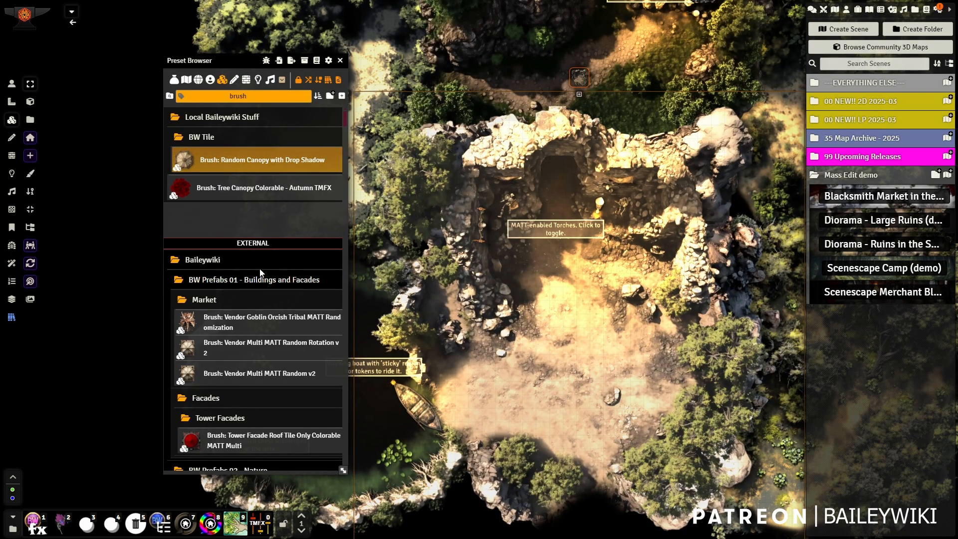
{"action": "left_click_drag", "start_coordinate": [603, 345], "coordinate": [573, 396]}
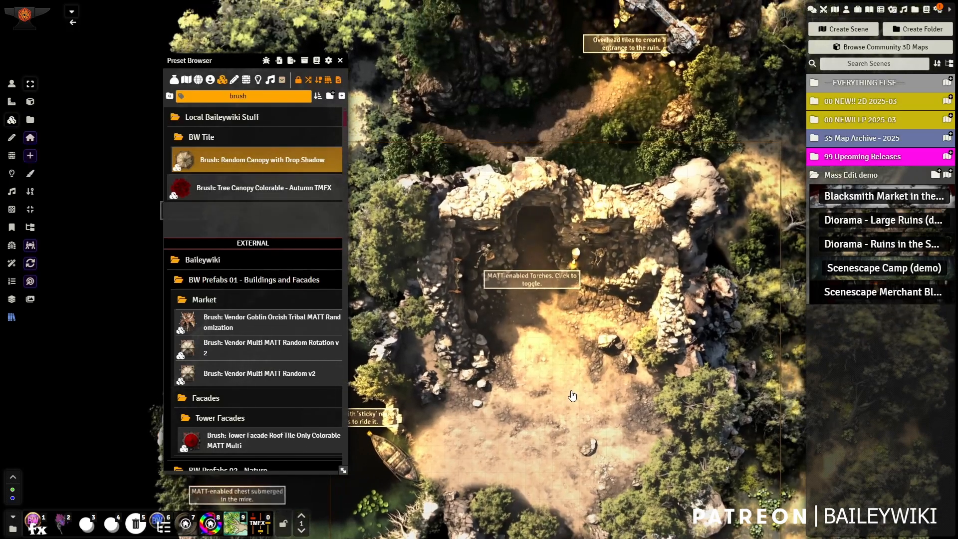
{"action": "left_click_drag", "start_coordinate": [672, 428], "coordinate": [622, 397]}
{"action": "scroll", "coordinate": [637, 278], "scroll_direction": "down", "scroll_amount": 3}
{"action": "scroll", "coordinate": [624, 272], "scroll_direction": "up", "scroll_amount": 2}
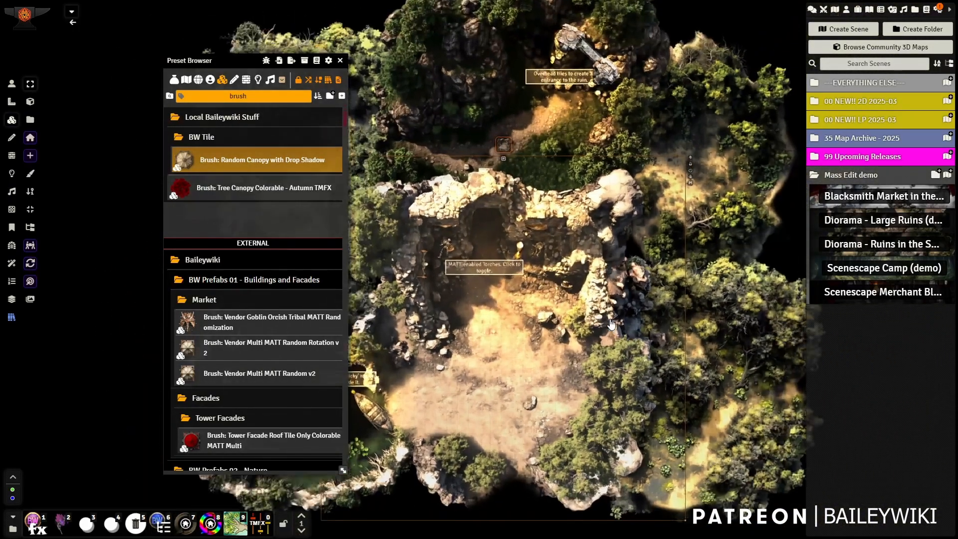
{"action": "scroll", "coordinate": [613, 267], "scroll_direction": "down", "scroll_amount": 2}
{"action": "left_click_drag", "start_coordinate": [489, 327], "coordinate": [552, 310]}
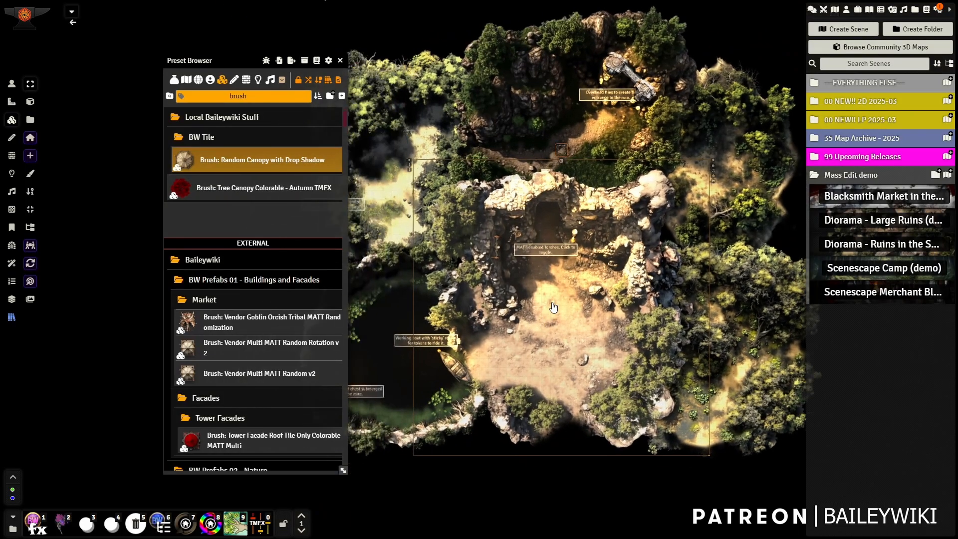
Locate the working boat with the 'sticky' region by the shore and select its tile.
{"action": "left_click_drag", "start_coordinate": [473, 431], "coordinate": [559, 312]}
{"action": "scroll", "coordinate": [559, 311], "scroll_direction": "up", "scroll_amount": 5}
{"action": "scroll", "coordinate": [559, 312], "scroll_direction": "up", "scroll_amount": 1}
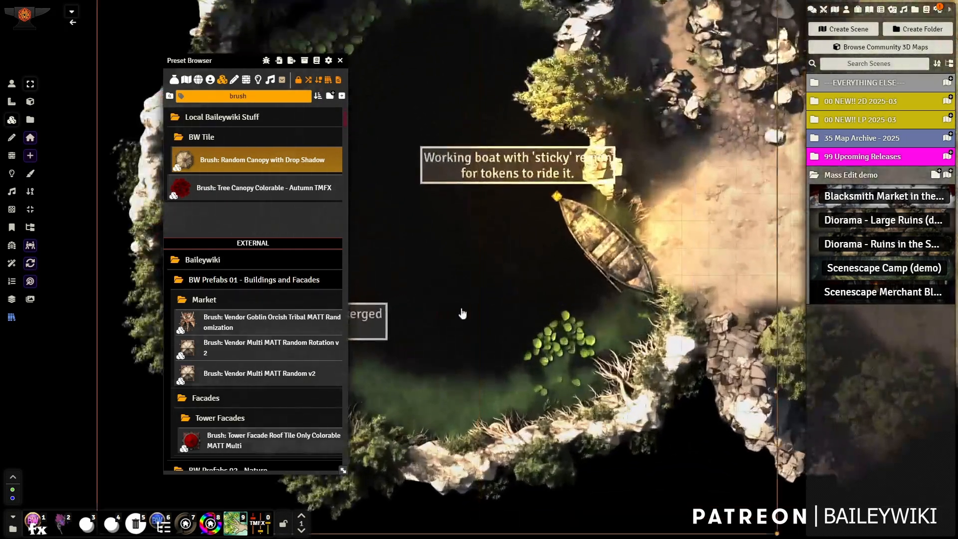
{"action": "left_click_drag", "start_coordinate": [462, 315], "coordinate": [345, 264]}
{"action": "left_click", "coordinate": [497, 192]}
{"action": "scroll", "coordinate": [496, 191], "scroll_direction": "up", "scroll_amount": 4}
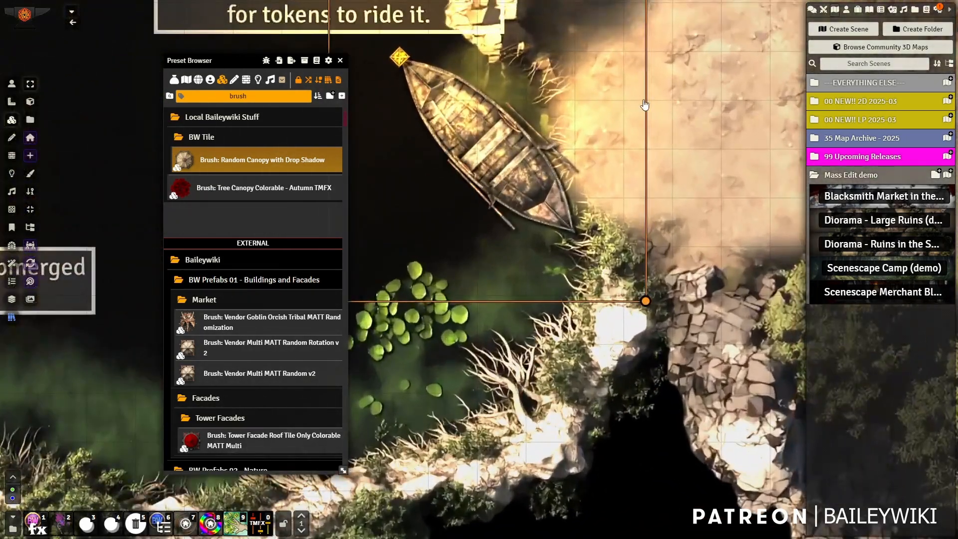
{"action": "left_click_drag", "start_coordinate": [719, 158], "coordinate": [770, 235]}
{"action": "left_click", "coordinate": [527, 219]}
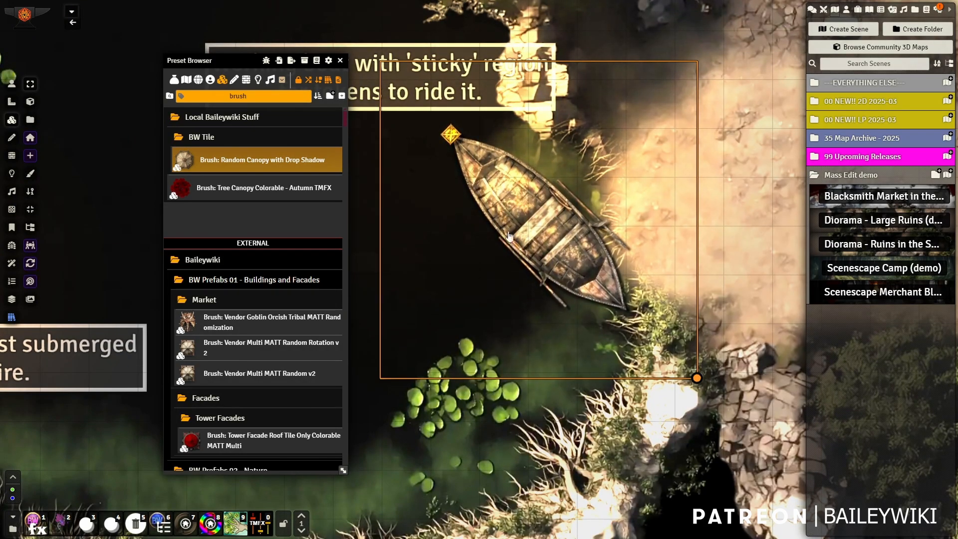
Examine the light, ambient sound and region attached to the boat on their respective layers.
{"action": "left_click", "coordinate": [11, 174]}
{"action": "left_click", "coordinate": [12, 191]}
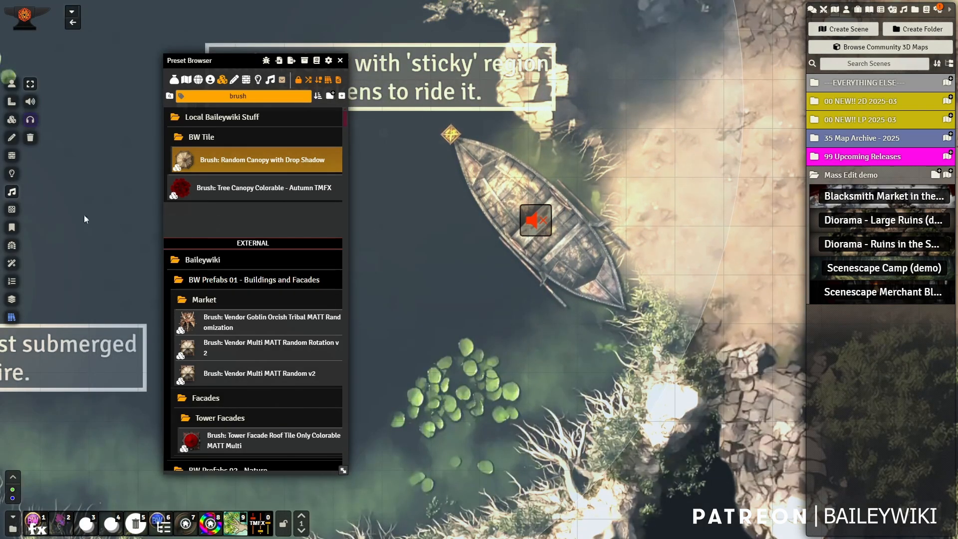
{"action": "left_click", "coordinate": [12, 209]}
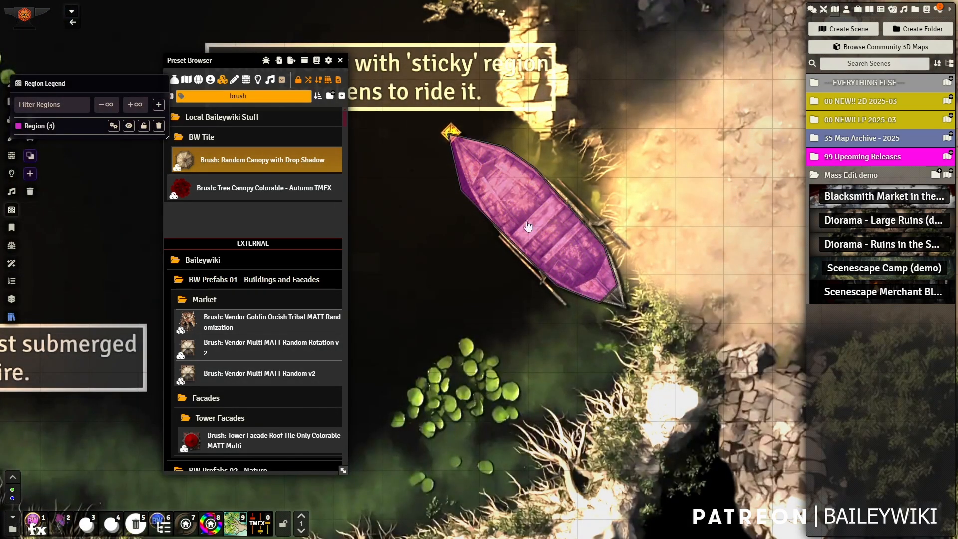
{"action": "left_click_drag", "start_coordinate": [53, 82], "coordinate": [65, 48]}
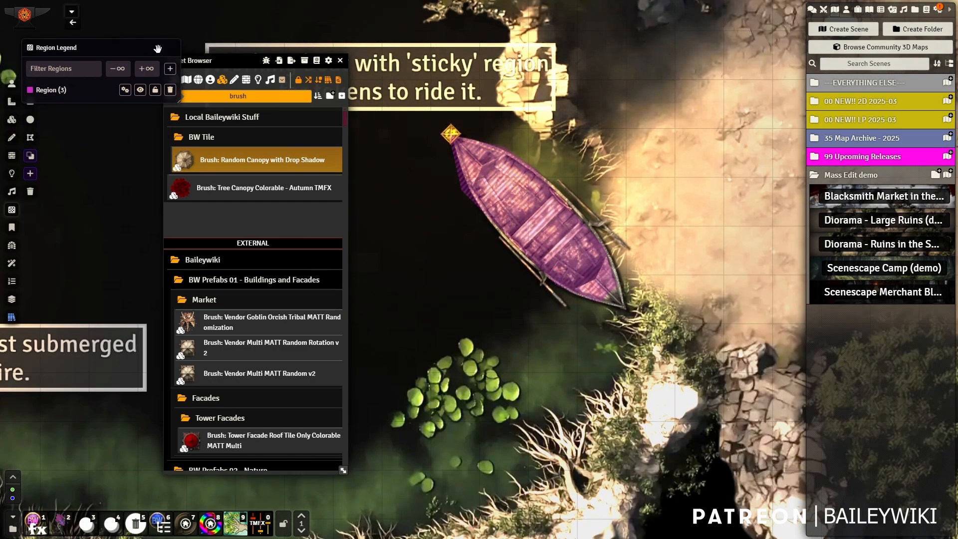
Return to the tile controls, and move and rotate the boat to test its linked elements.
{"action": "left_click", "coordinate": [12, 84]}
{"action": "left_click", "coordinate": [11, 119]}
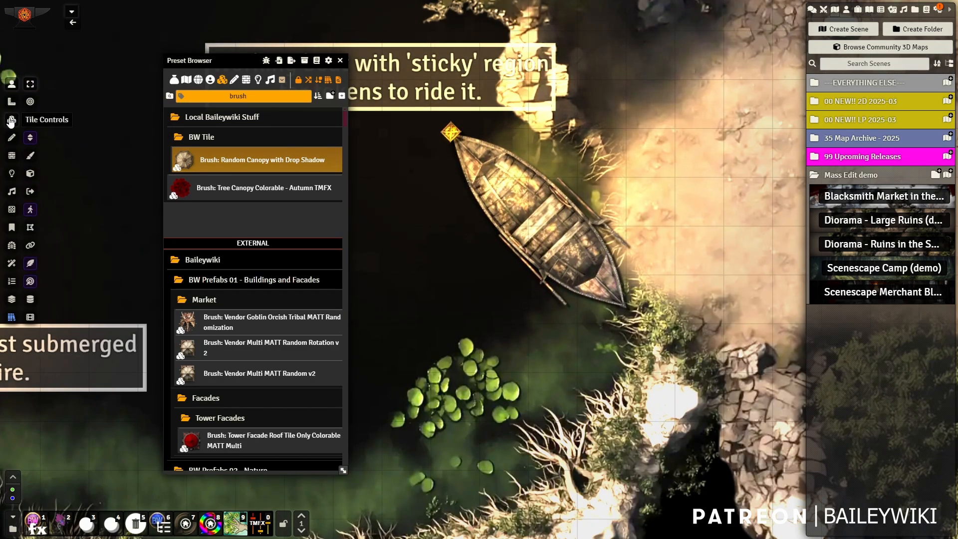
{"action": "left_click_drag", "start_coordinate": [502, 214], "coordinate": [599, 254]}
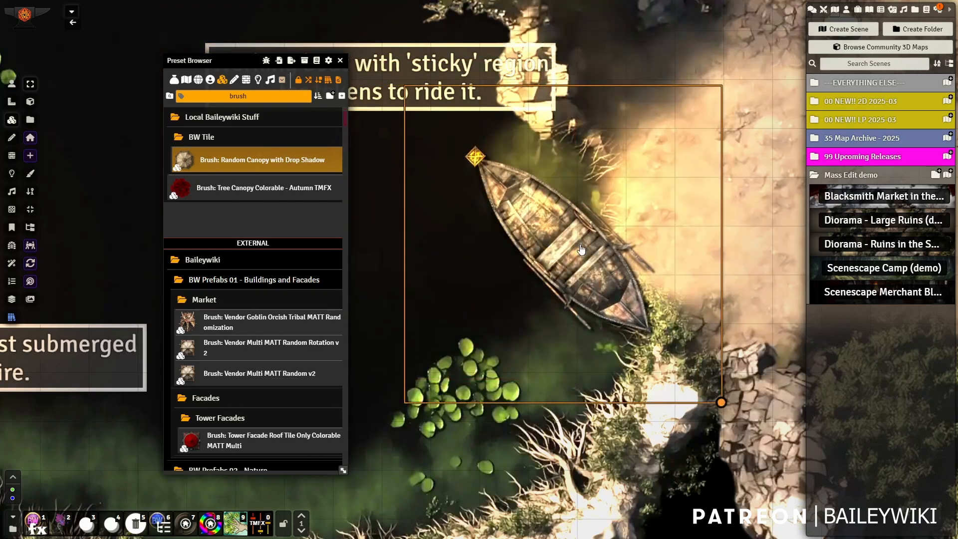
{"action": "scroll", "coordinate": [614, 276], "scroll_direction": "down", "scroll_amount": 4}
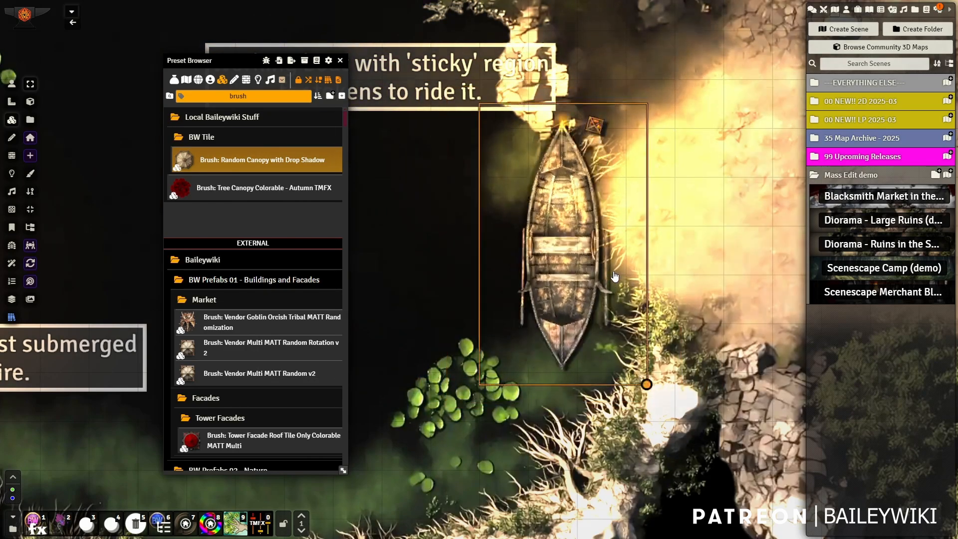
{"action": "scroll", "coordinate": [615, 276], "scroll_direction": "up", "scroll_amount": 4}
{"action": "left_click_drag", "start_coordinate": [614, 276], "coordinate": [599, 248]}
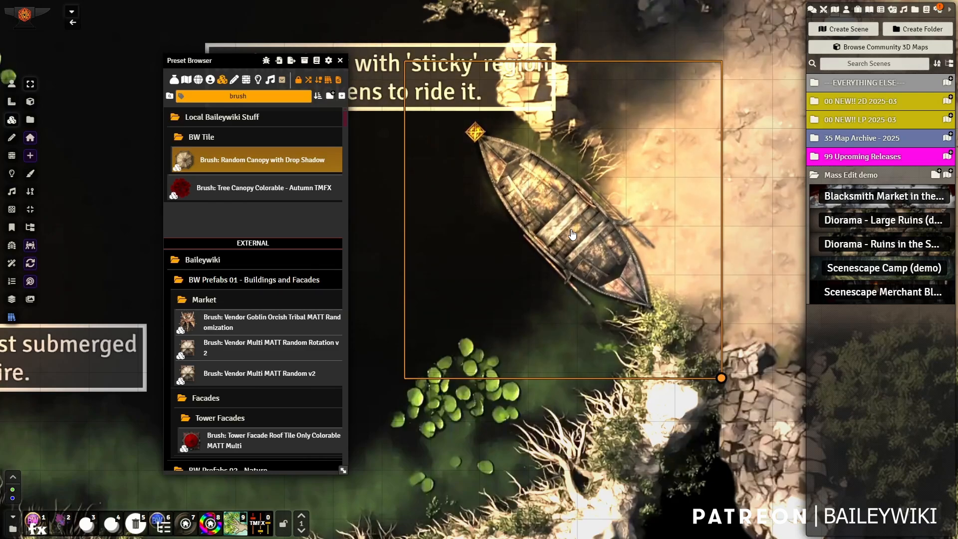
Open Smart Link for the selected boat and preview its linked elements from the tile and lighting layers.
{"action": "key", "text": "alt+q"}
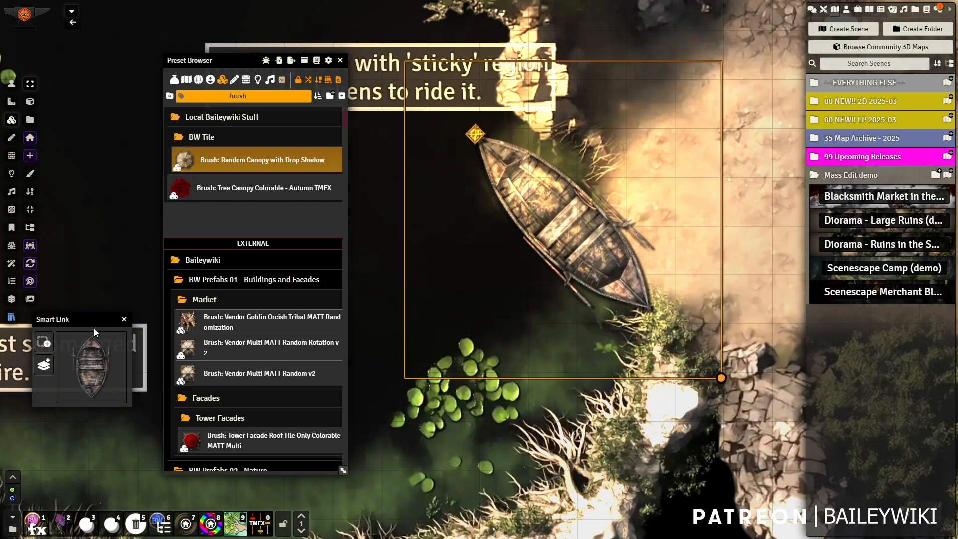
{"action": "left_click_drag", "start_coordinate": [88, 318], "coordinate": [85, 180]}
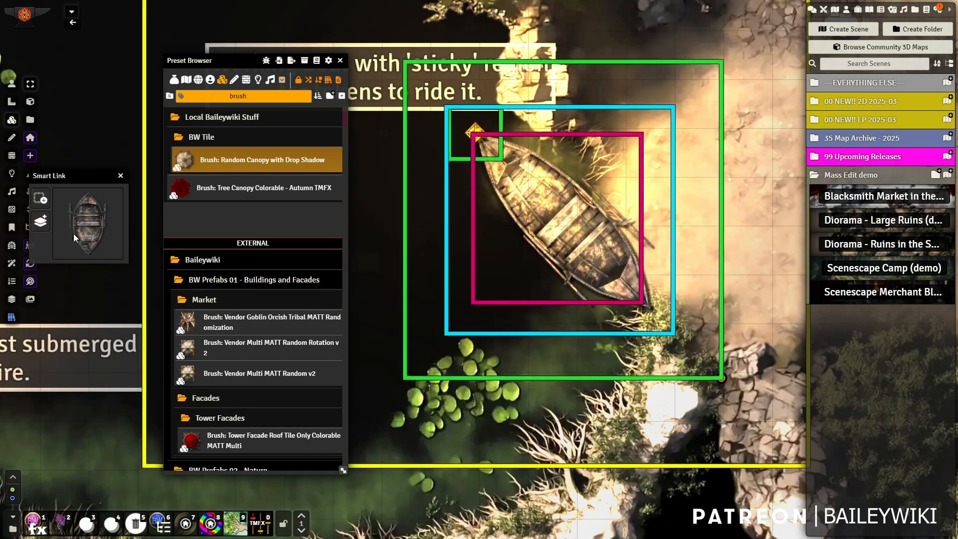
{"action": "mouse_move", "coordinate": [114, 248]}
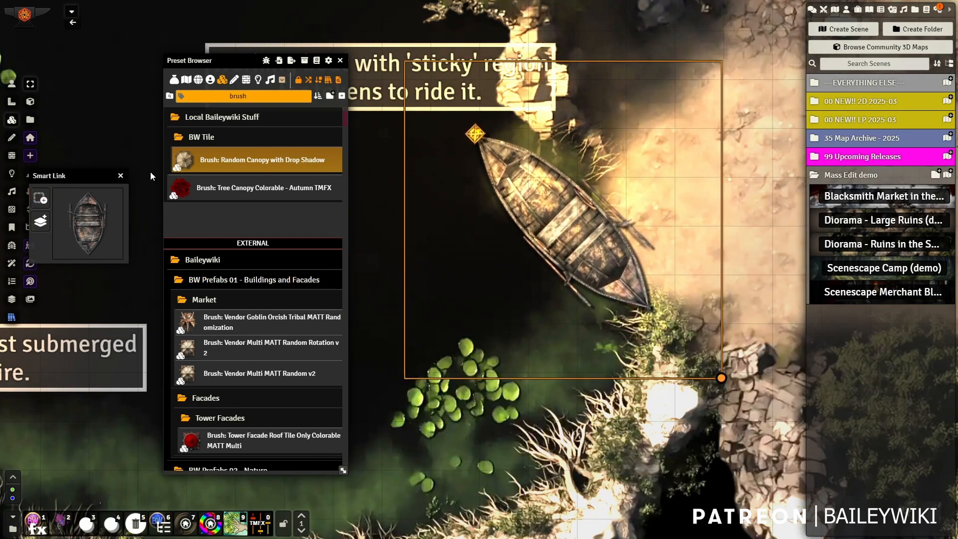
{"action": "left_click", "coordinate": [12, 173]}
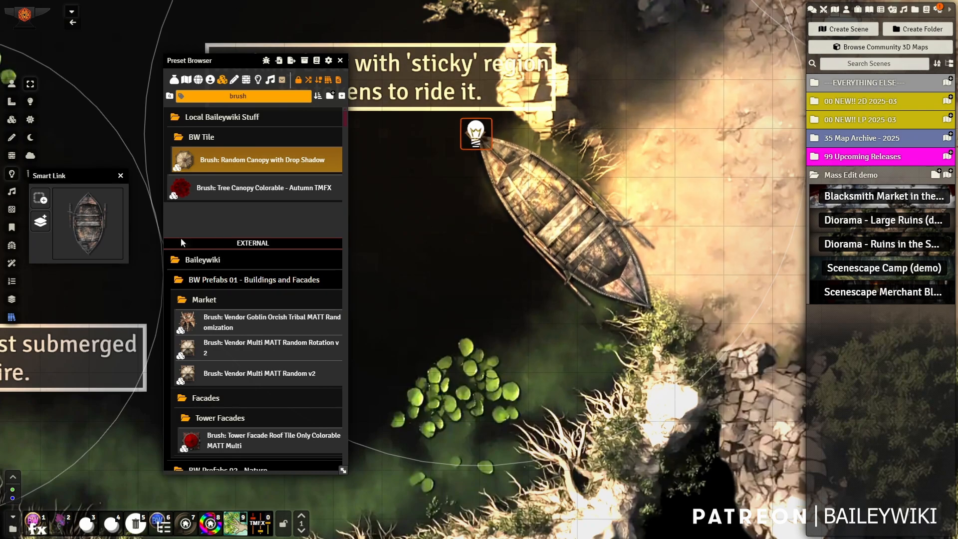
{"action": "left_click", "coordinate": [34, 200]}
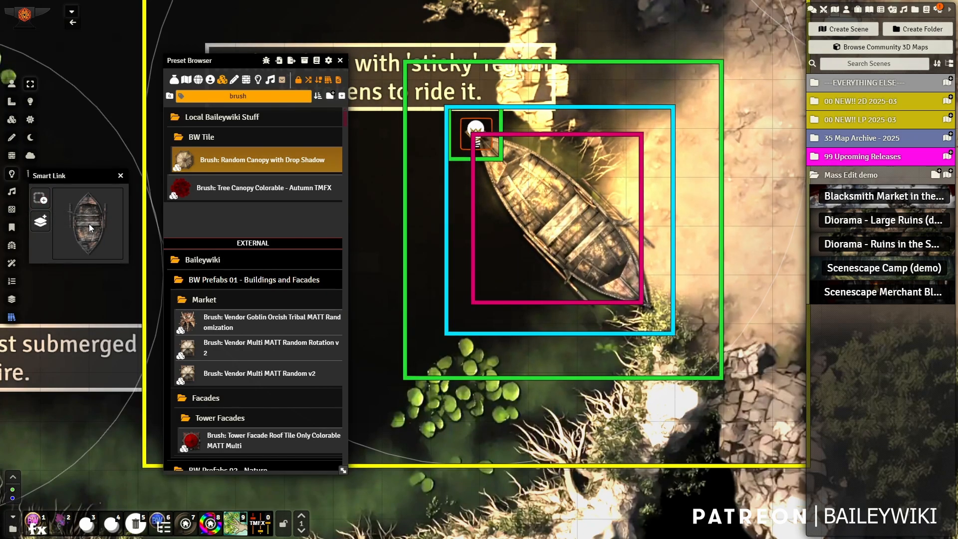
Close Smart Link and the Preset Browser, and open Mass Edit's Linker in an enlarged window over the water.
{"action": "left_click", "coordinate": [121, 176]}
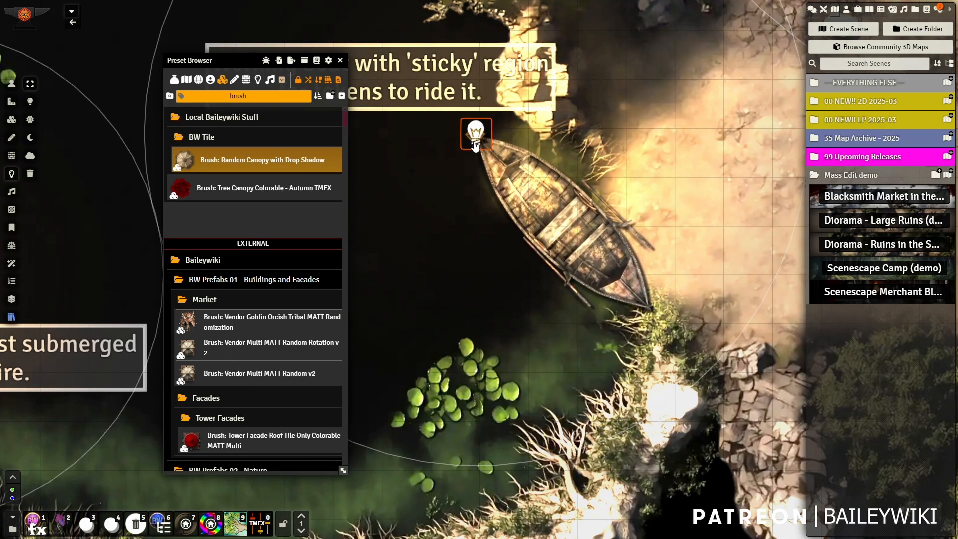
{"action": "scroll", "coordinate": [642, 203], "scroll_direction": "down", "scroll_amount": 3}
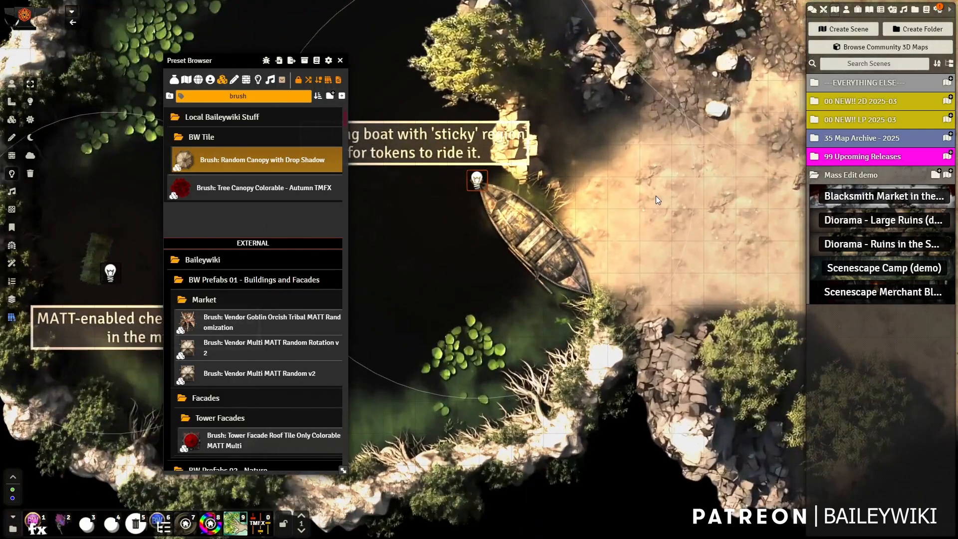
{"action": "key", "text": "Escape"}
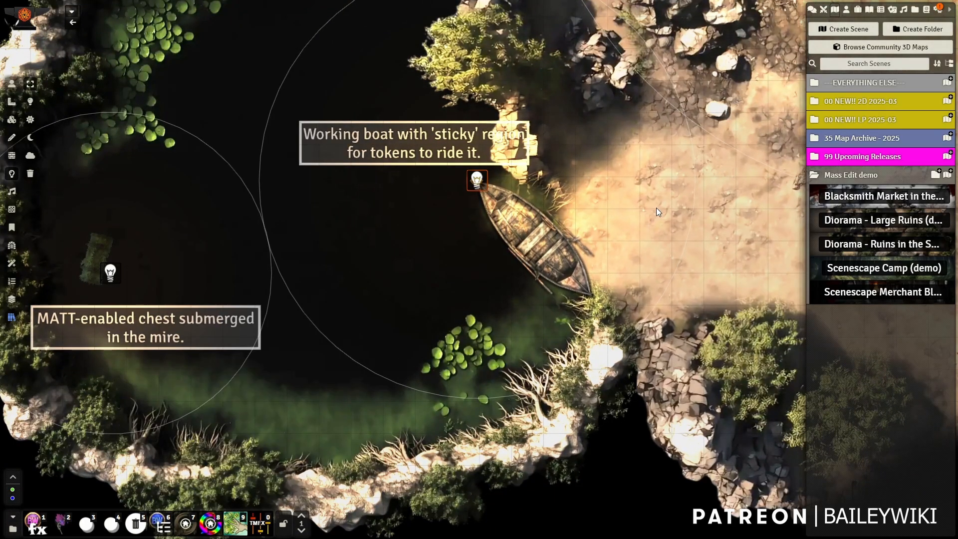
{"action": "key", "text": "alt+w"}
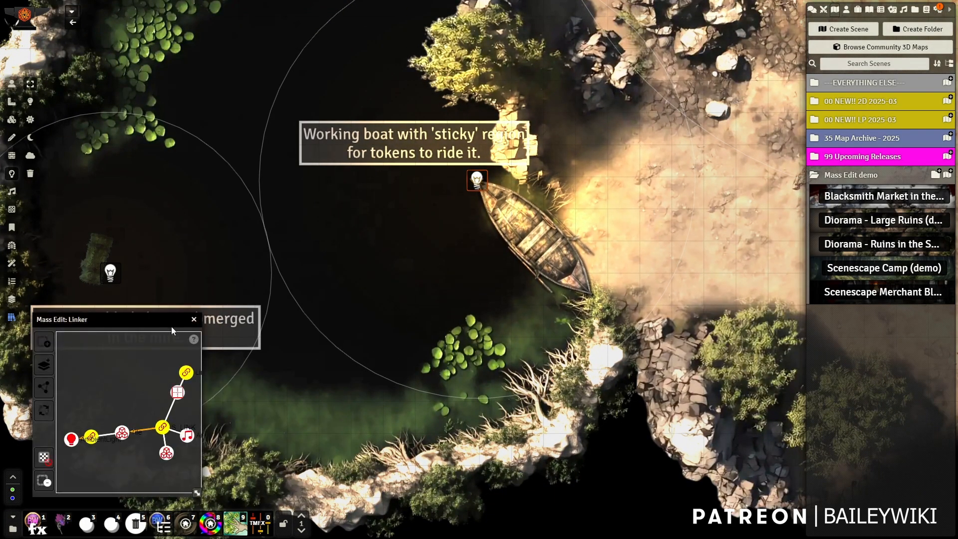
{"action": "left_click_drag", "start_coordinate": [158, 320], "coordinate": [204, 64]}
{"action": "left_click_drag", "start_coordinate": [241, 233], "coordinate": [398, 432]}
Examine the boat's link graph in the Linker, matching its tile, light and ambient sound nodes to the elements on the map.
{"action": "scroll", "coordinate": [692, 202], "scroll_direction": "down", "scroll_amount": 5}
{"action": "scroll", "coordinate": [692, 209], "scroll_direction": "down", "scroll_amount": 2}
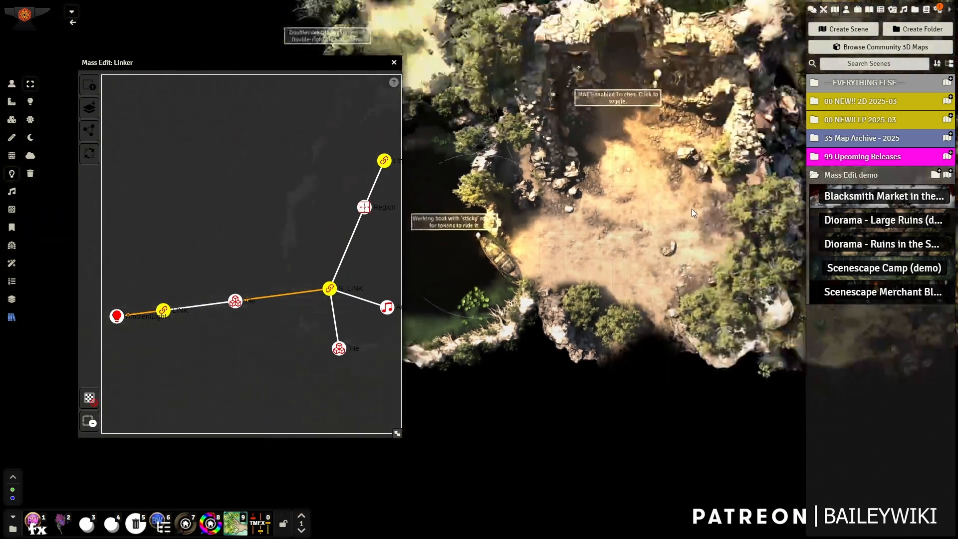
{"action": "scroll", "coordinate": [648, 195], "scroll_direction": "up", "scroll_amount": 3}
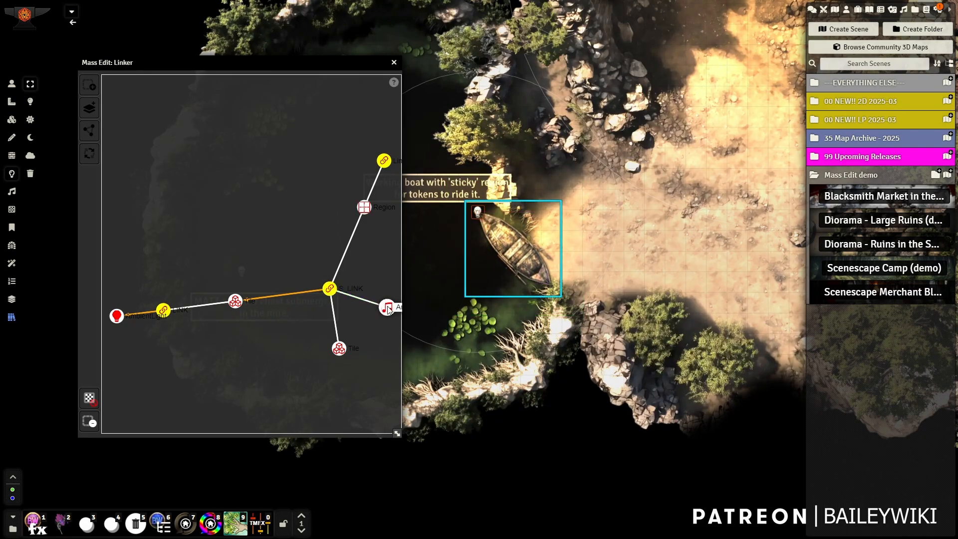
{"action": "scroll", "coordinate": [272, 349], "scroll_direction": "up", "scroll_amount": 8}
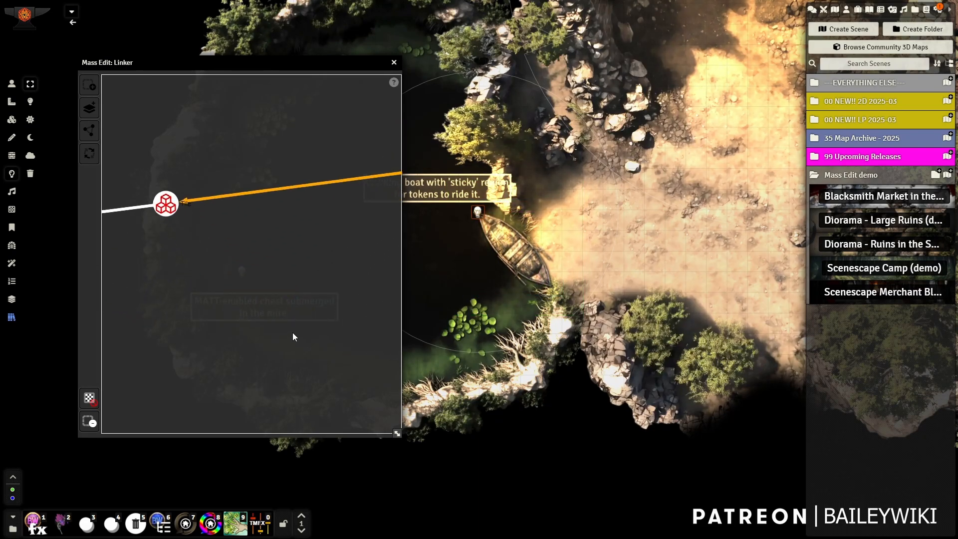
{"action": "scroll", "coordinate": [303, 311], "scroll_direction": "down", "scroll_amount": 5}
{"action": "scroll", "coordinate": [314, 306], "scroll_direction": "down", "scroll_amount": 3}
{"action": "scroll", "coordinate": [310, 307], "scroll_direction": "up", "scroll_amount": 3}
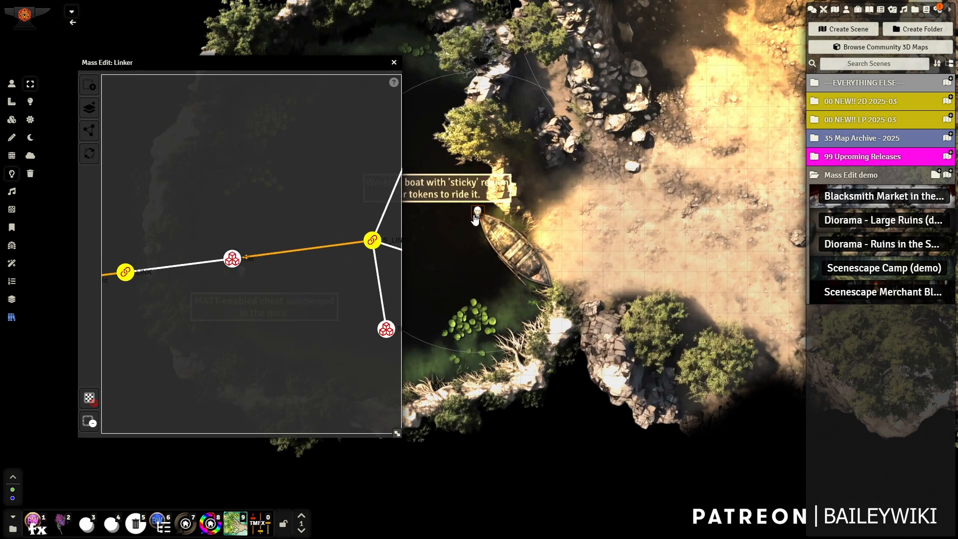
{"action": "scroll", "coordinate": [480, 218], "scroll_direction": "up", "scroll_amount": 2}
{"action": "scroll", "coordinate": [481, 214], "scroll_direction": "up", "scroll_amount": 1}
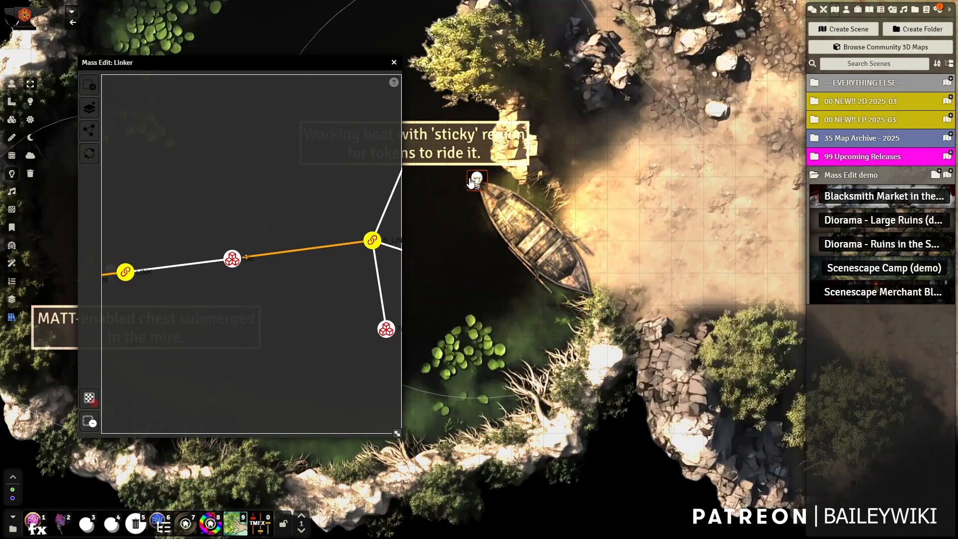
Check the small tile at the boat's bow, and cycle its connection to the shared link through one-way and two-way directions.
{"action": "left_click", "coordinate": [11, 120]}
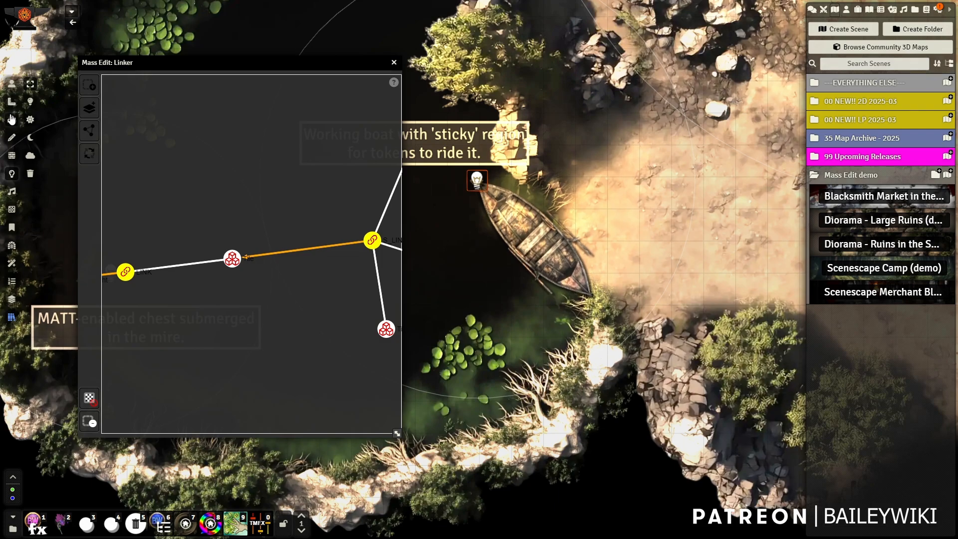
{"action": "mouse_move", "coordinate": [476, 179]}
{"action": "left_mouse_down"}
{"action": "mouse_move", "coordinate": [443, 221]}
{"action": "mouse_move", "coordinate": [459, 190]}
{"action": "mouse_move", "coordinate": [476, 182]}
{"action": "left_mouse_up"}
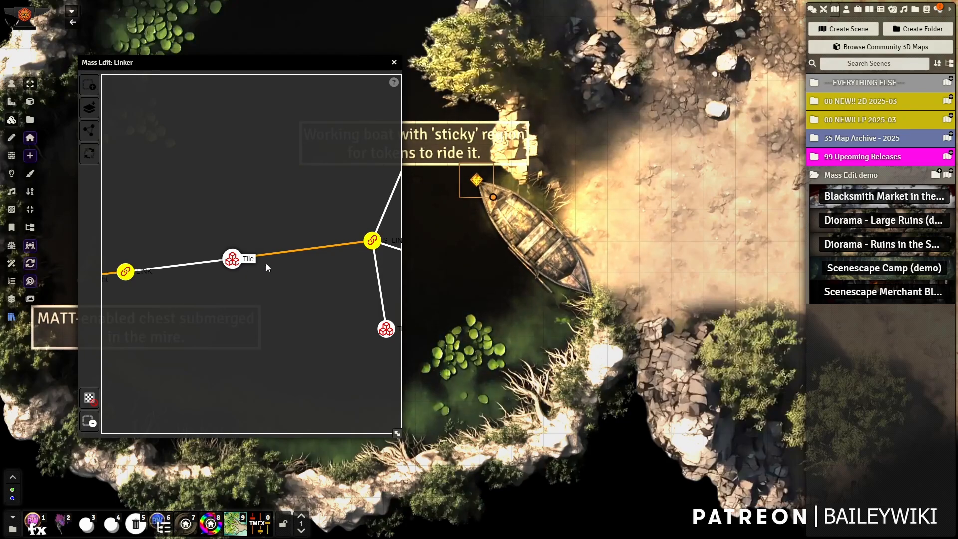
{"action": "mouse_move", "coordinate": [373, 242]}
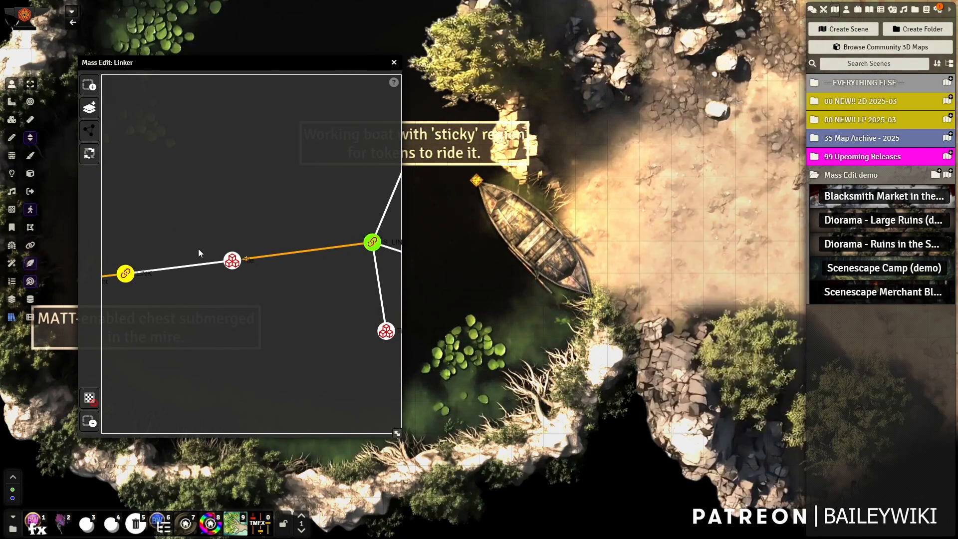
{"action": "left_click", "coordinate": [270, 256]}
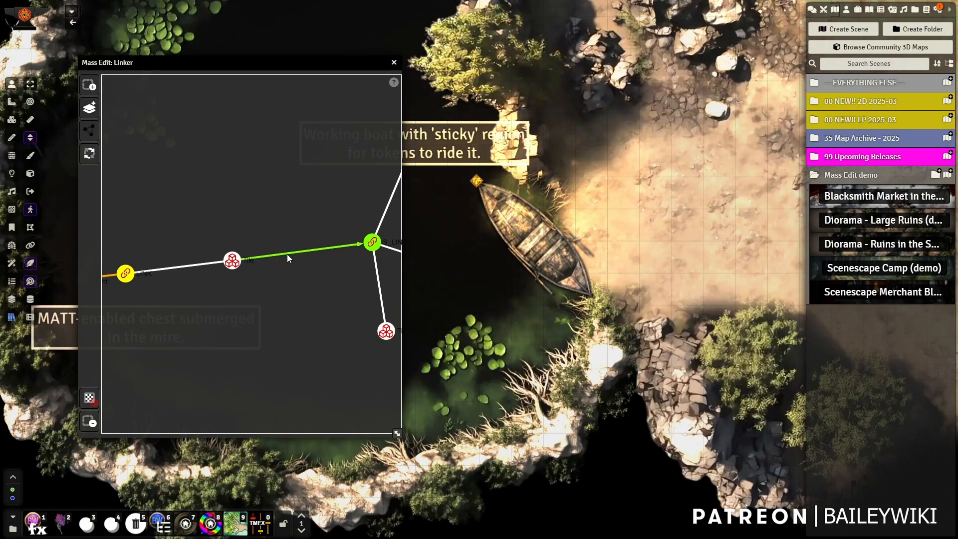
{"action": "left_click", "coordinate": [333, 247]}
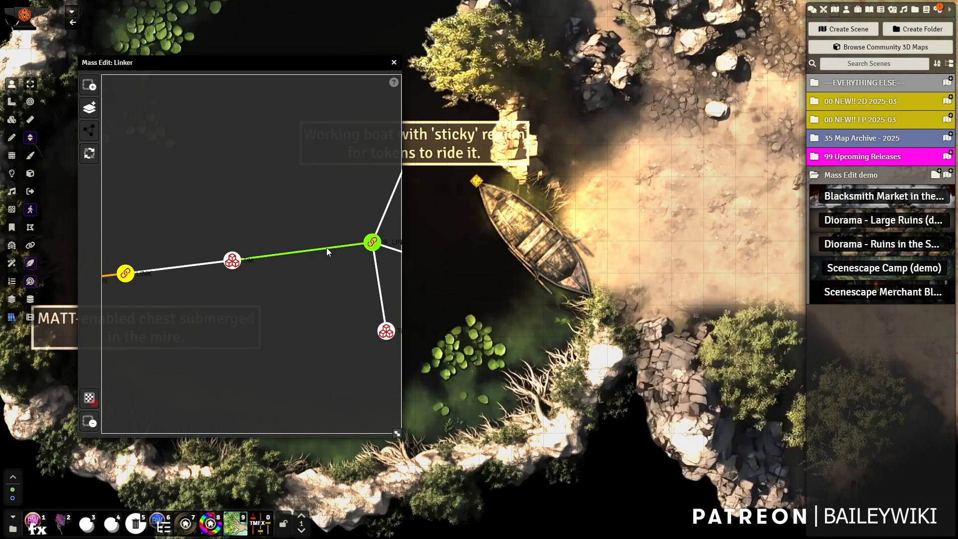
{"action": "left_click", "coordinate": [326, 248]}
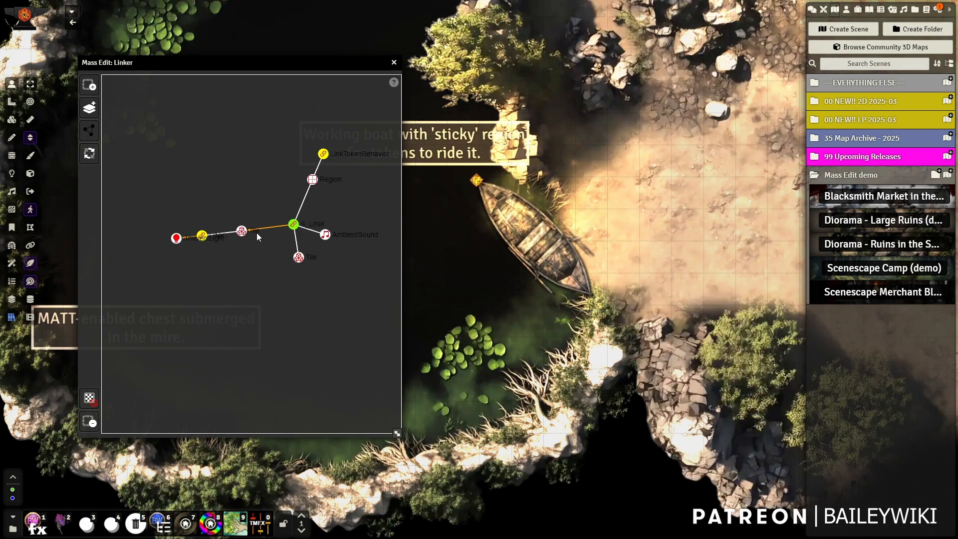
Review the boat's whole link graph from the ambient light to the region and its token behavior, and close the Linker.
{"action": "scroll", "coordinate": [277, 286], "scroll_direction": "up", "scroll_amount": 5}
{"action": "scroll", "coordinate": [279, 286], "scroll_direction": "down", "scroll_amount": 5}
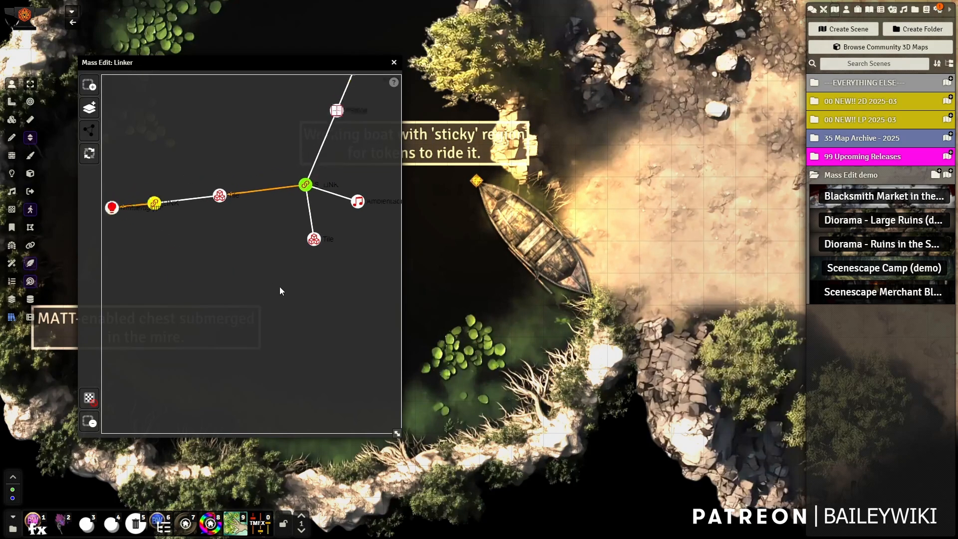
{"action": "left_click_drag", "start_coordinate": [234, 170], "coordinate": [212, 192]}
{"action": "scroll", "coordinate": [246, 194], "scroll_direction": "up", "scroll_amount": 3}
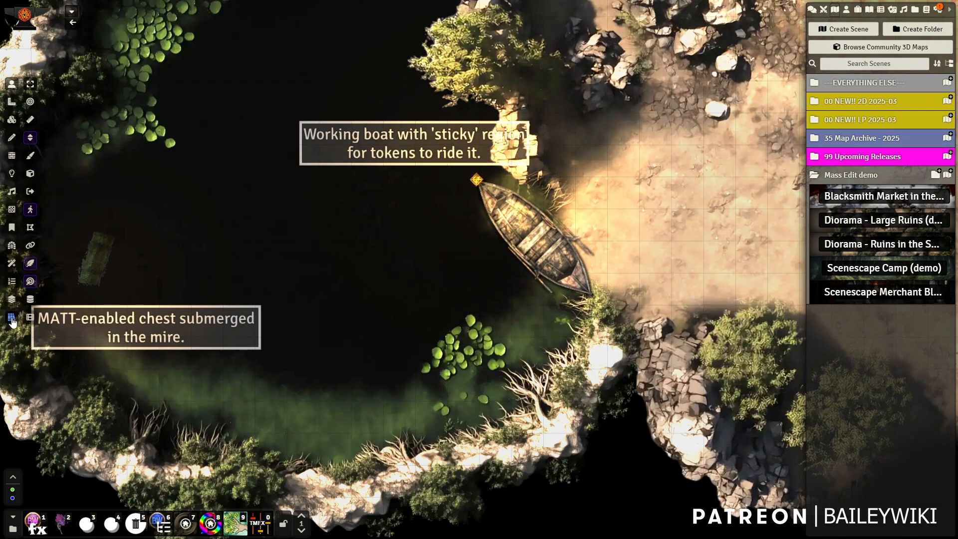
Reopen the Preset Browser and clear its 'brush' search.
{"action": "left_click", "coordinate": [12, 319]}
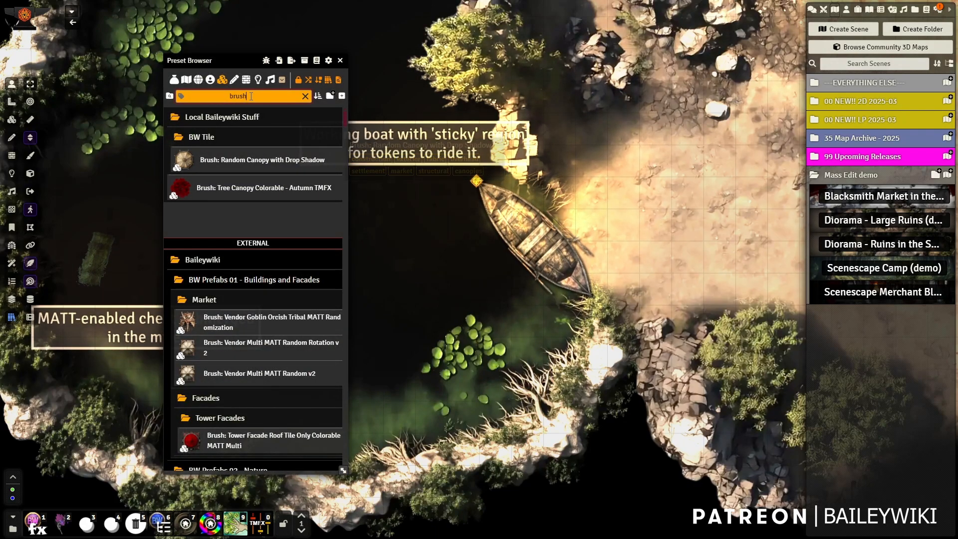
{"action": "key", "text": "BackSpace"}
{"action": "key", "text": "BackSpace"}
{"action": "key", "text": "BackSpace"}
{"action": "key", "text": "BackSpace"}
{"action": "key", "text": "BackSpace"}
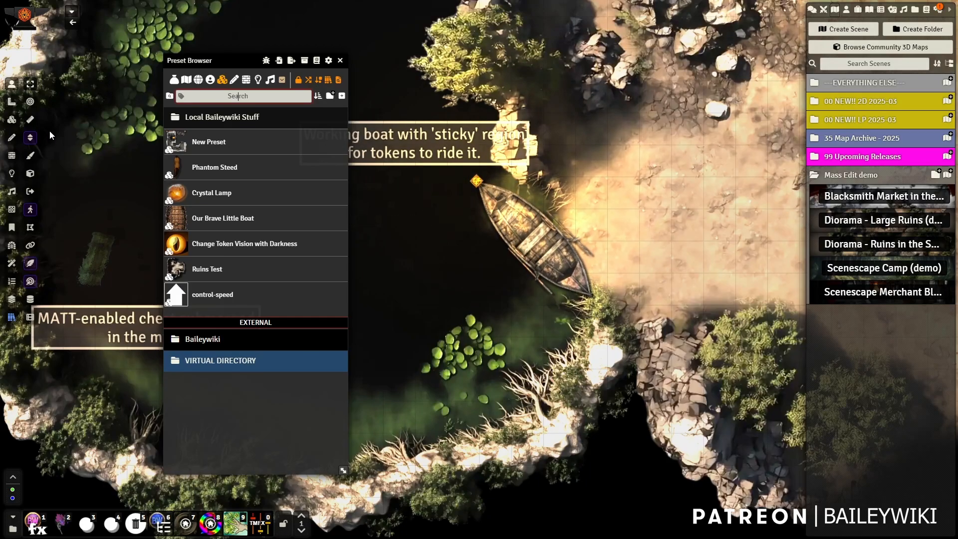
Create a preset from the boat's tile in the Preset Browser, including its linked placeables as attached.
{"action": "left_click", "coordinate": [12, 120]}
{"action": "left_click", "coordinate": [523, 240]}
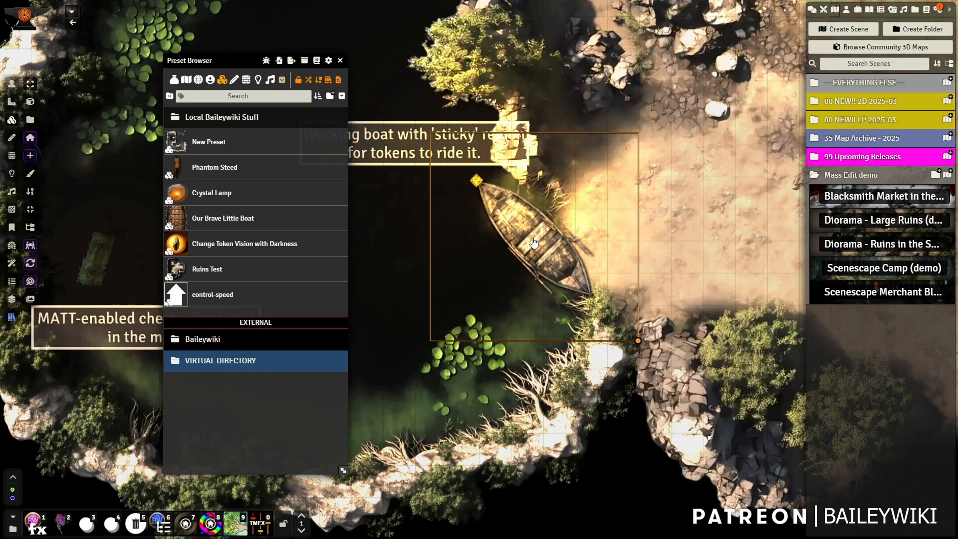
{"action": "left_click_drag", "start_coordinate": [534, 243], "coordinate": [313, 216]}
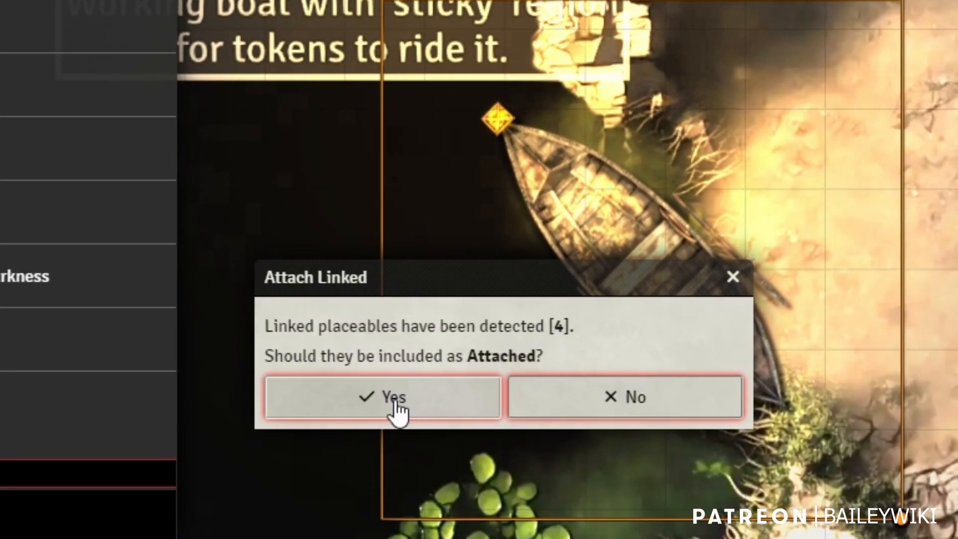
{"action": "left_click", "coordinate": [394, 412]}
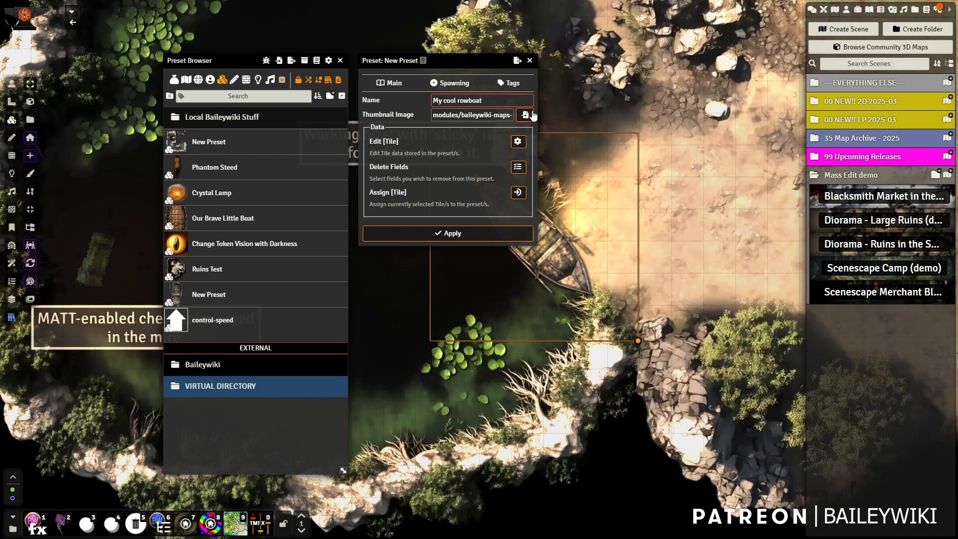
Name the new preset 'My cool rowboat', look through its tag and spawning options, and apply it.
{"action": "left_click", "coordinate": [512, 84]}
{"action": "left_click", "coordinate": [395, 83]}
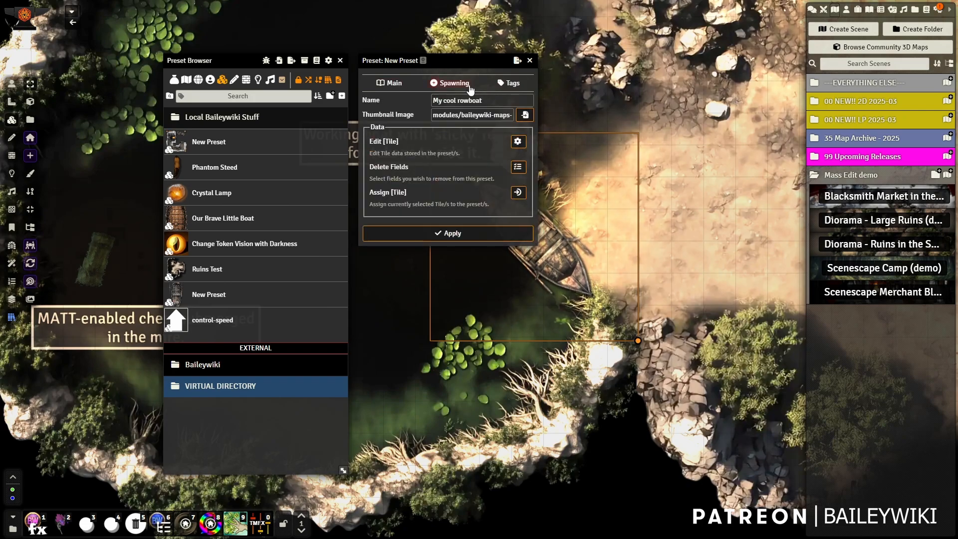
{"action": "left_click", "coordinate": [455, 83]}
{"action": "left_click", "coordinate": [394, 83]}
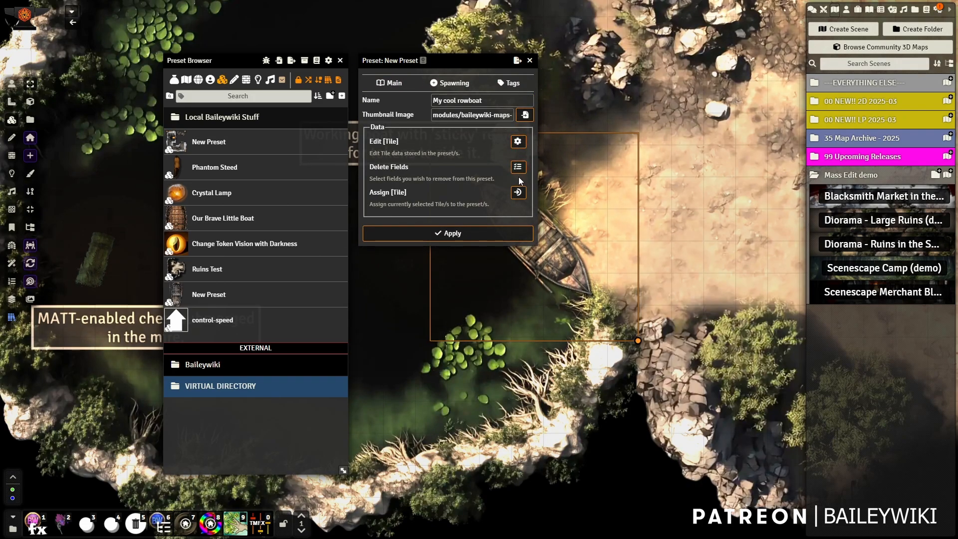
{"action": "left_click", "coordinate": [452, 234]}
Start spawning the 'My cool rowboat' preset and rotate its preview to different angles over the water and shore.
{"action": "left_click", "coordinate": [211, 293]}
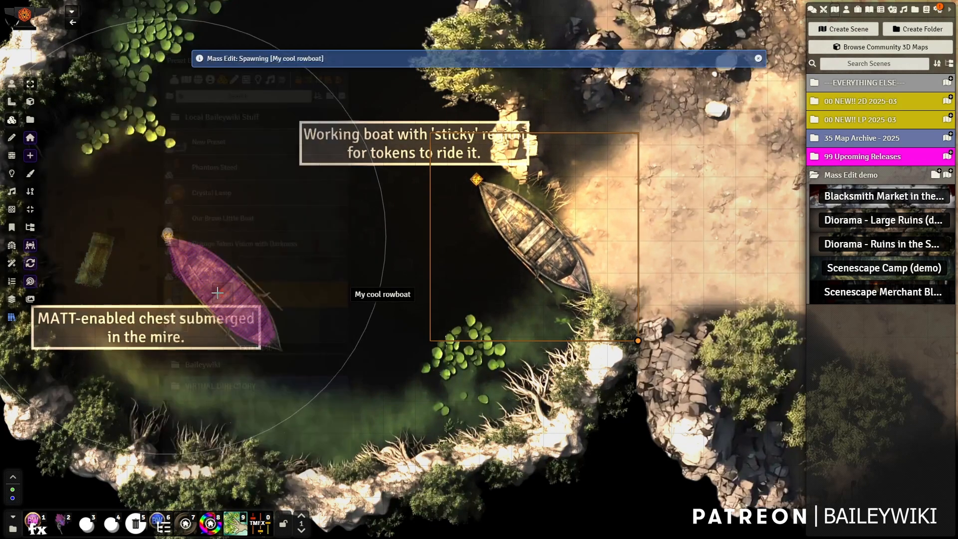
{"action": "scroll", "coordinate": [730, 223], "scroll_direction": "down", "scroll_amount": 1}
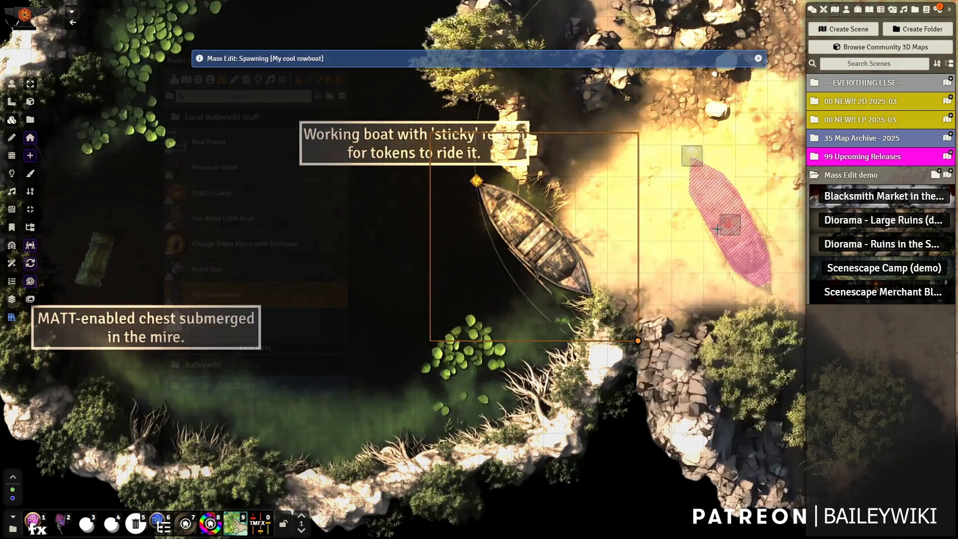
{"action": "scroll", "coordinate": [247, 227], "scroll_direction": "up", "scroll_amount": 2}
{"action": "scroll", "coordinate": [260, 205], "scroll_direction": "down", "scroll_amount": 5}
{"action": "scroll", "coordinate": [260, 206], "scroll_direction": "up", "scroll_amount": 5}
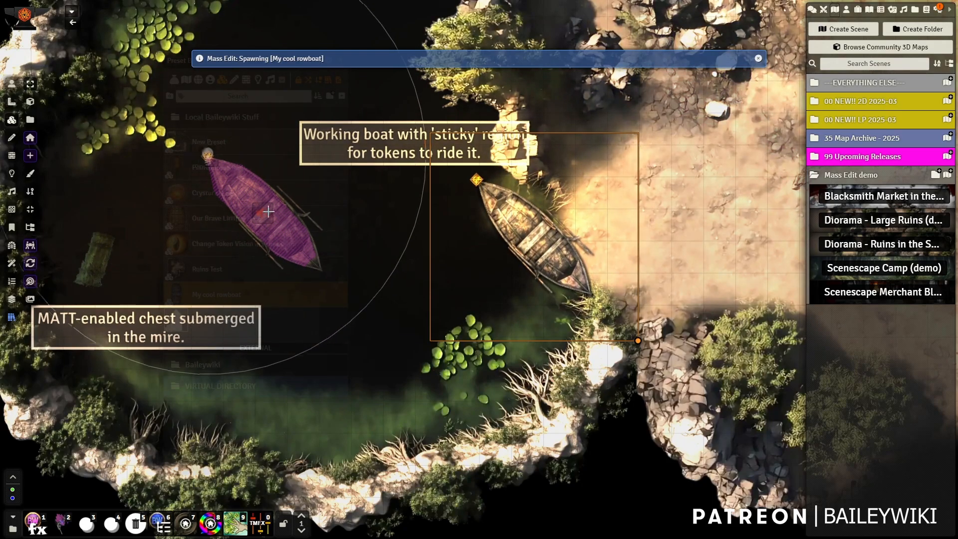
{"action": "scroll", "coordinate": [267, 207], "scroll_direction": "down", "scroll_amount": 6}
{"action": "scroll", "coordinate": [744, 225], "scroll_direction": "up", "scroll_amount": 4}
{"action": "scroll", "coordinate": [460, 246], "scroll_direction": "down", "scroll_amount": 2}
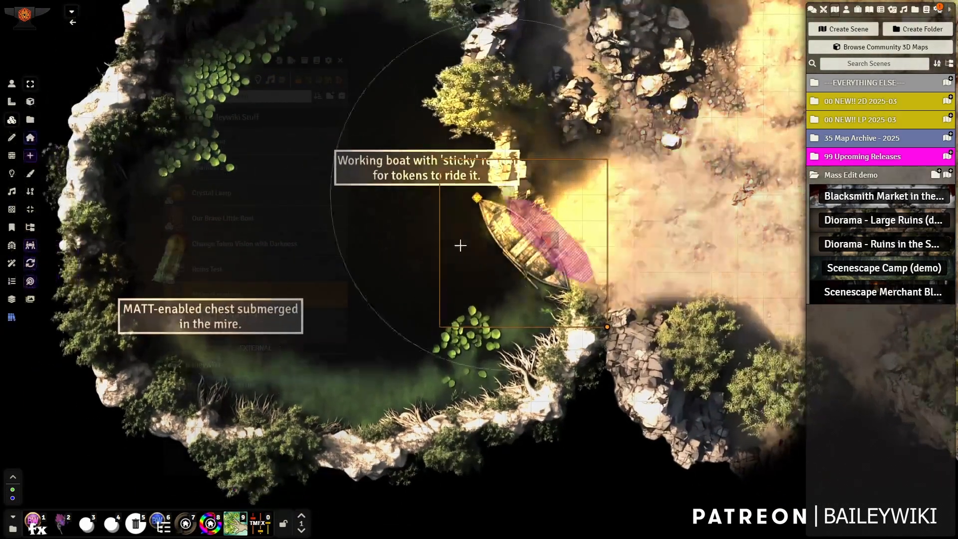
{"action": "scroll", "coordinate": [345, 242], "scroll_direction": "down", "scroll_amount": 5}
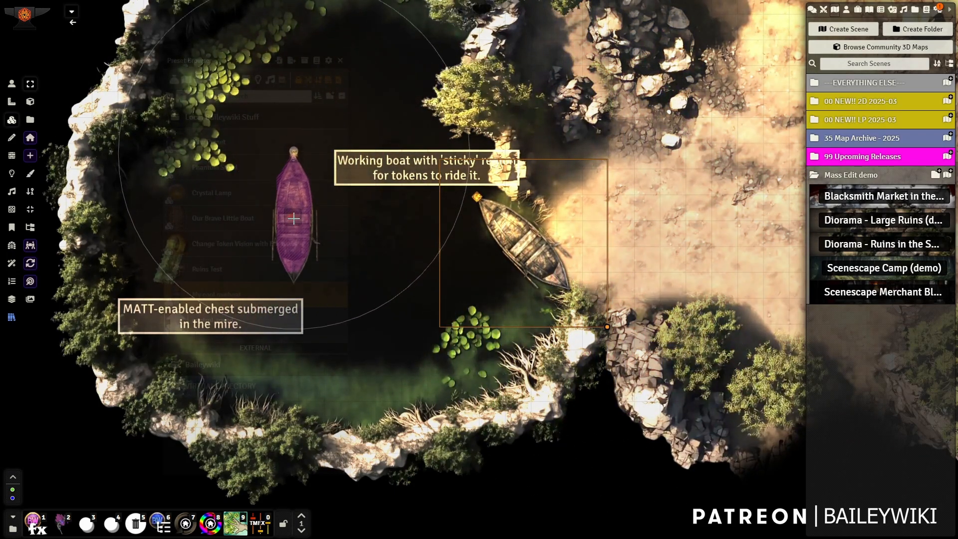
{"action": "scroll", "coordinate": [316, 238], "scroll_direction": "up", "scroll_amount": 4}
{"action": "scroll", "coordinate": [316, 238], "scroll_direction": "down", "scroll_amount": 6}
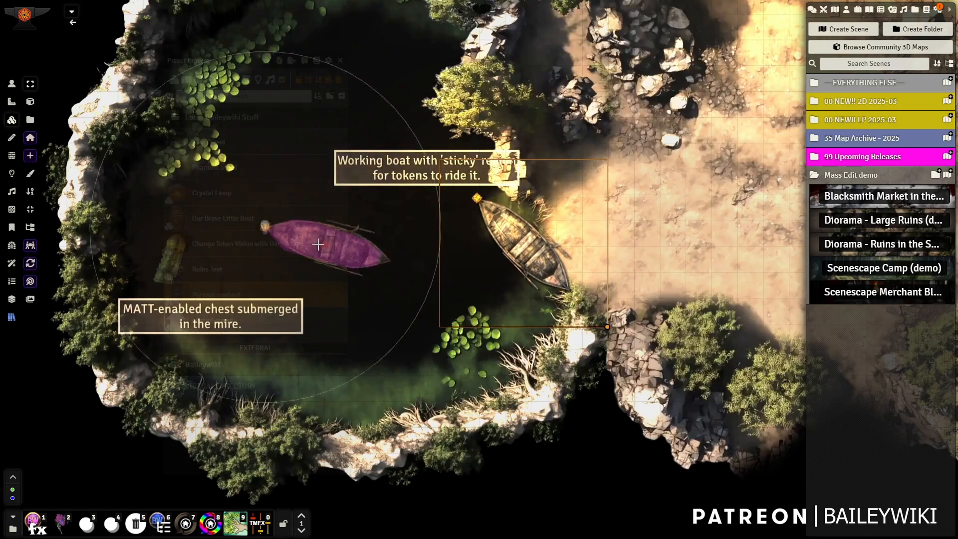
{"action": "scroll", "coordinate": [319, 245], "scroll_direction": "up", "scroll_amount": 1}
{"action": "scroll", "coordinate": [317, 243], "scroll_direction": "down", "scroll_amount": 1}
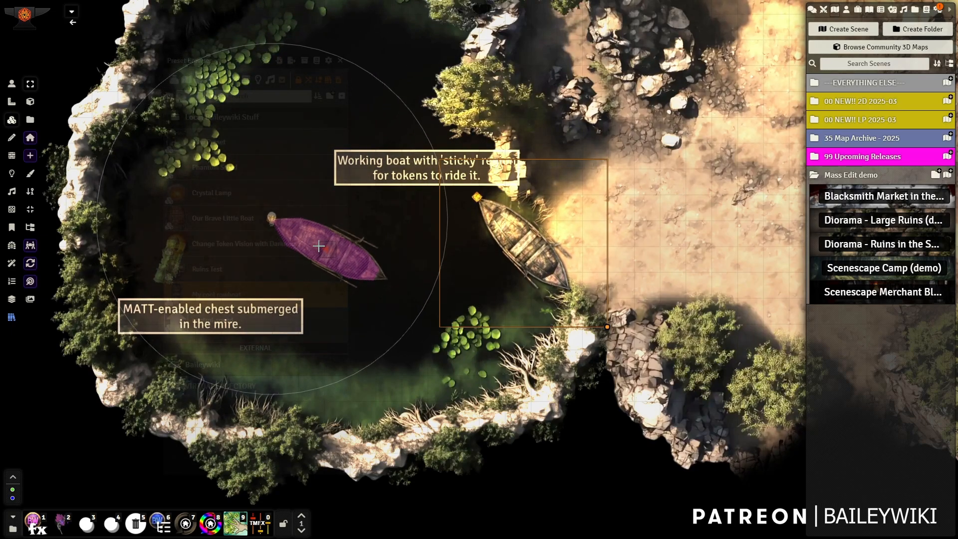
Try different sizes for the 'My cool rowboat' preview over the water and cancel spawning it.
{"action": "scroll", "coordinate": [316, 243], "scroll_direction": "up", "scroll_amount": 1}
{"action": "scroll", "coordinate": [311, 242], "scroll_direction": "down", "scroll_amount": 3}
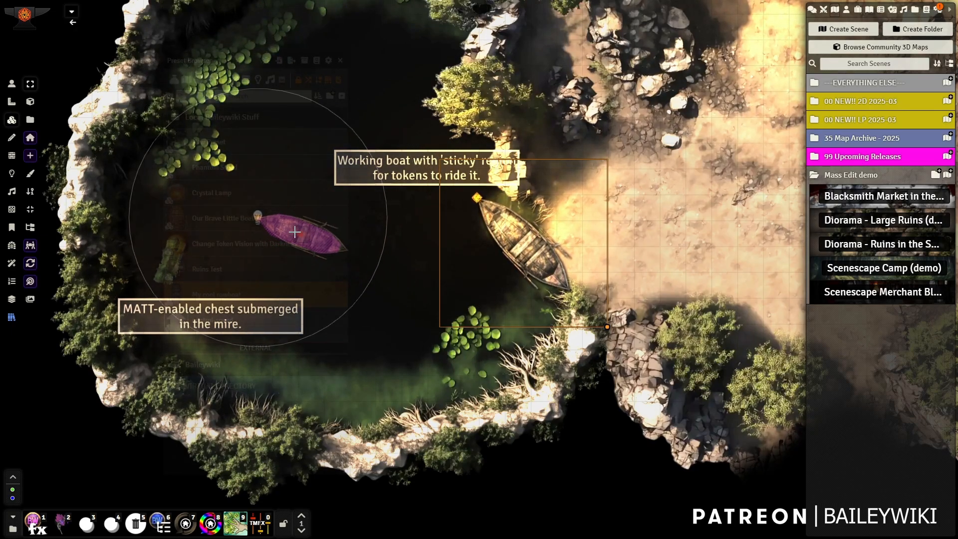
{"action": "scroll", "coordinate": [306, 239], "scroll_direction": "up", "scroll_amount": 6}
{"action": "scroll", "coordinate": [305, 236], "scroll_direction": "down", "scroll_amount": 3}
{"action": "scroll", "coordinate": [304, 236], "scroll_direction": "up", "scroll_amount": 6}
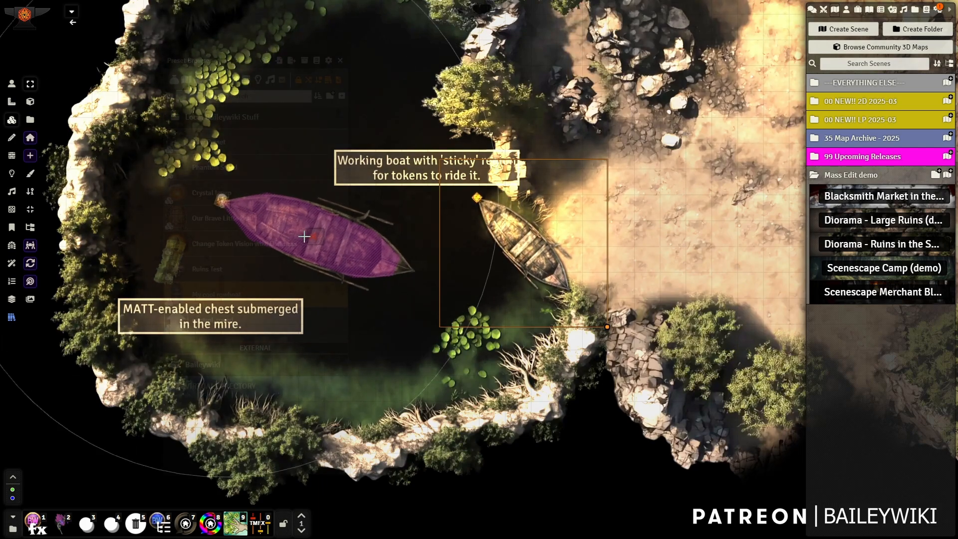
{"action": "scroll", "coordinate": [305, 236], "scroll_direction": "down", "scroll_amount": 3}
{"action": "scroll", "coordinate": [304, 237], "scroll_direction": "down", "scroll_amount": 3}
{"action": "scroll", "coordinate": [304, 237], "scroll_direction": "up", "scroll_amount": 3}
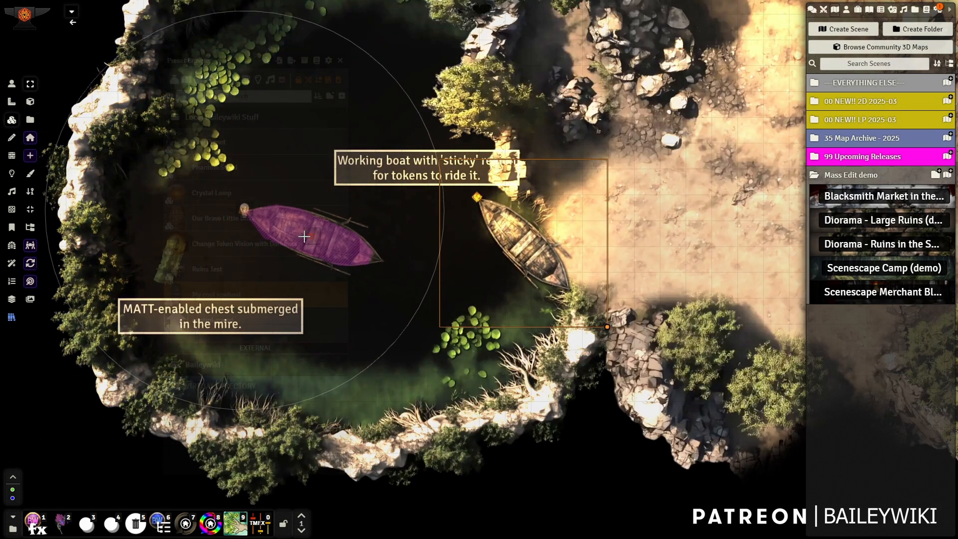
{"action": "scroll", "coordinate": [305, 237], "scroll_direction": "down", "scroll_amount": 1}
{"action": "scroll", "coordinate": [304, 237], "scroll_direction": "up", "scroll_amount": 1}
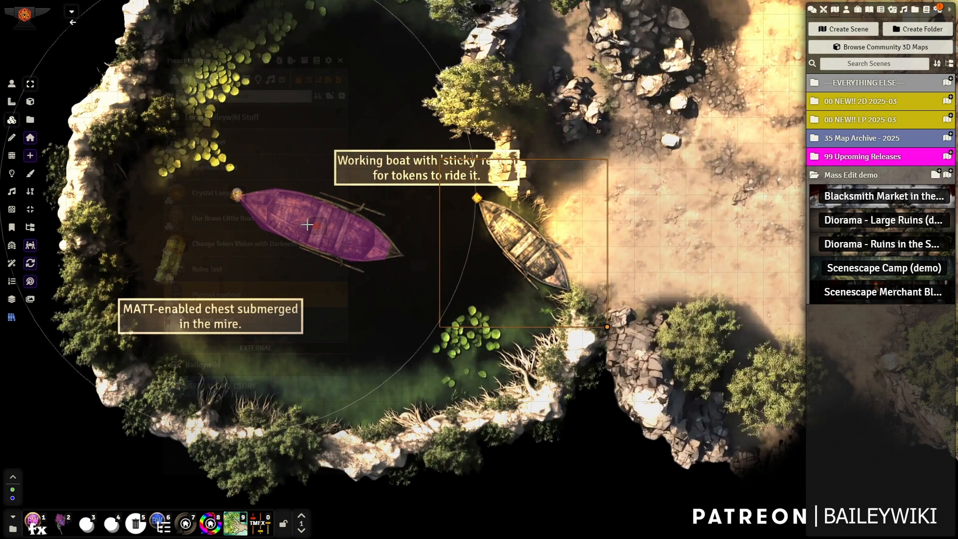
{"action": "right_click", "coordinate": [311, 228]}
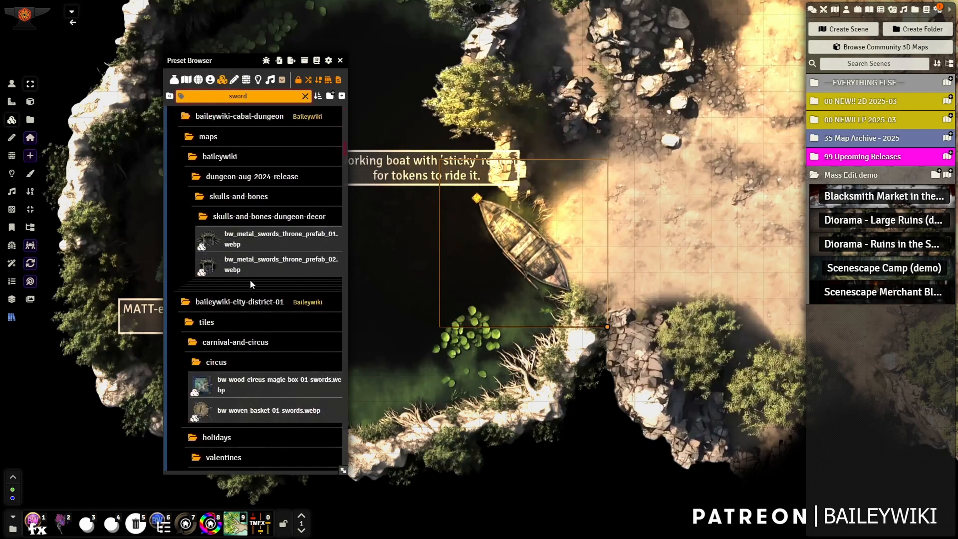
Select the tiles bw_weapon_sword_dagger_01 through 11 in the 'sword' results and load them into the Brush.
{"action": "scroll", "coordinate": [254, 295], "scroll_direction": "down", "scroll_amount": 5}
{"action": "scroll", "coordinate": [257, 297], "scroll_direction": "down", "scroll_amount": 2}
{"action": "scroll", "coordinate": [289, 288], "scroll_direction": "down", "scroll_amount": 15}
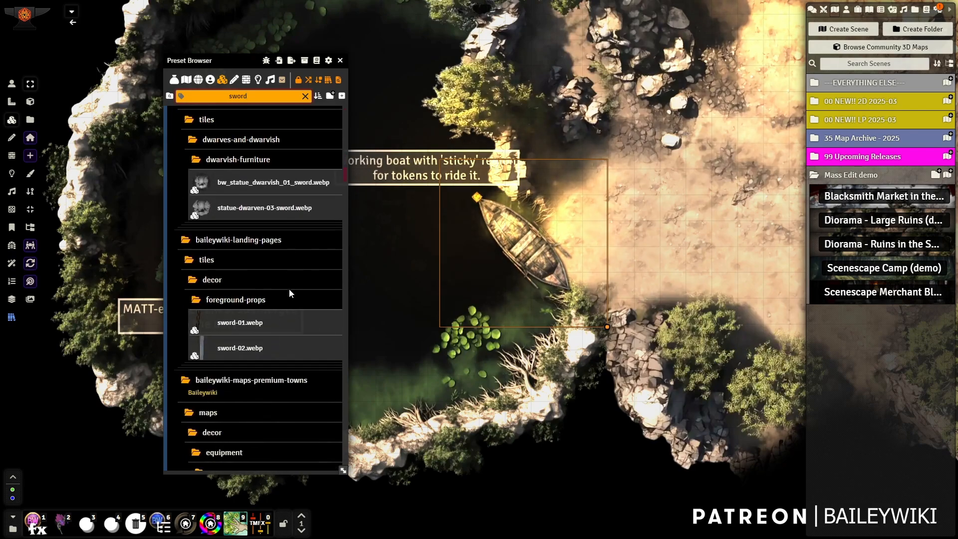
{"action": "scroll", "coordinate": [254, 229], "scroll_direction": "down", "scroll_amount": 20}
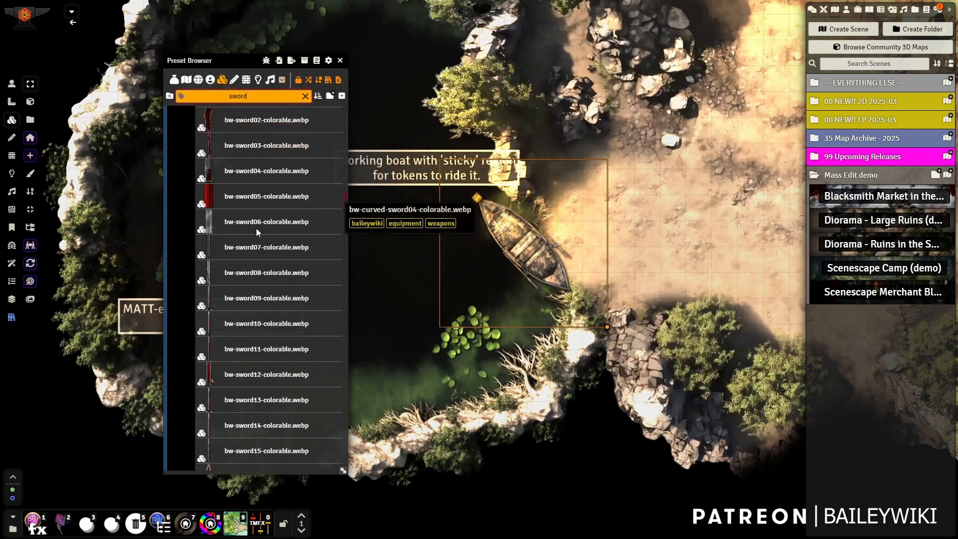
{"action": "scroll", "coordinate": [259, 280], "scroll_direction": "down", "scroll_amount": 12}
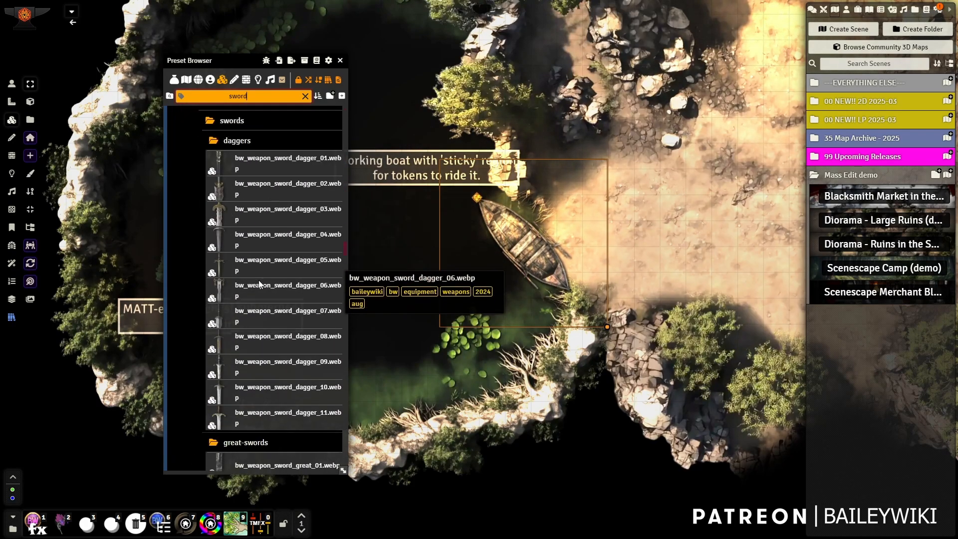
{"action": "scroll", "coordinate": [258, 280], "scroll_direction": "up", "scroll_amount": 5}
{"action": "left_click", "coordinate": [235, 167]}
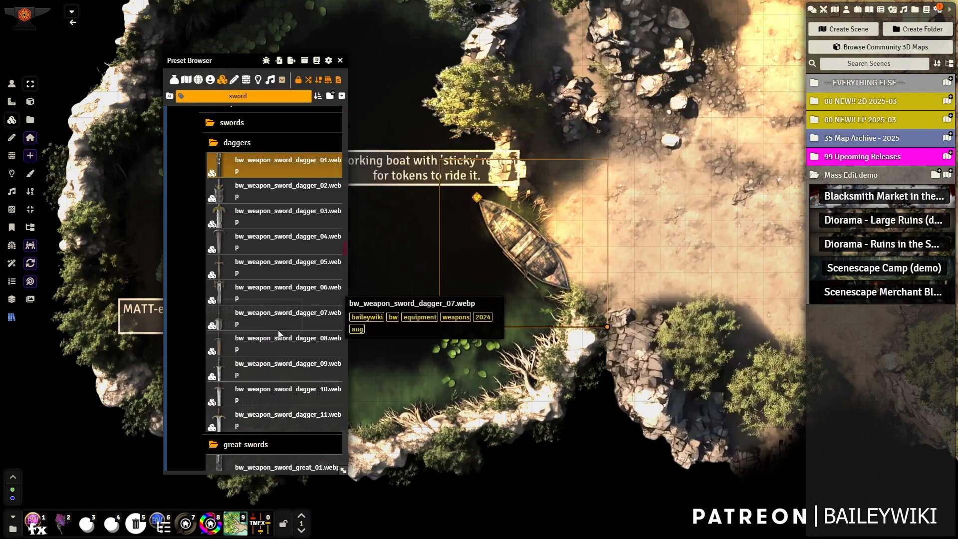
{"action": "left_click", "coordinate": [271, 417], "text": "shift"}
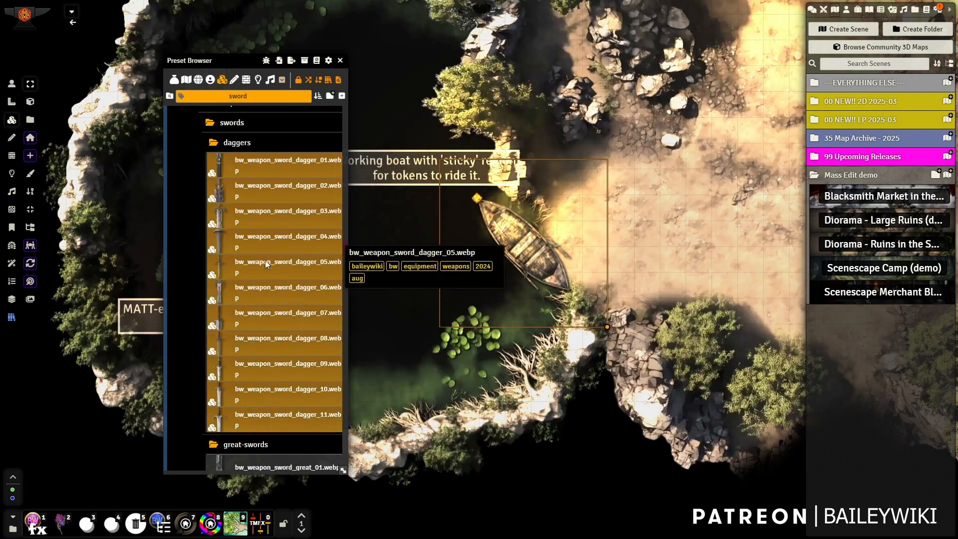
{"action": "right_click", "coordinate": [276, 170]}
{"action": "left_click", "coordinate": [231, 202]}
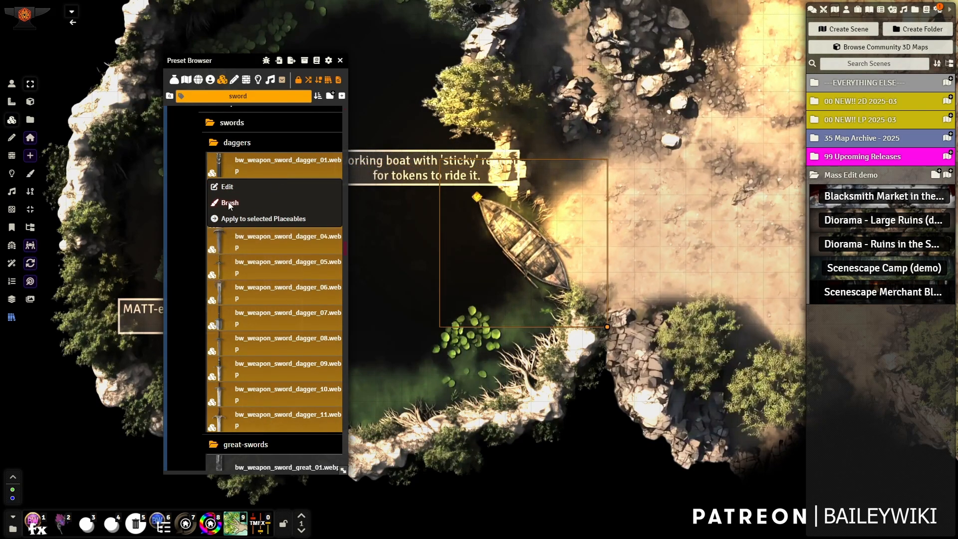
{"action": "left_click_drag", "start_coordinate": [52, 277], "coordinate": [419, 47]}
Set the dagger brush's rotation range to -9° to 39°.
{"action": "scroll", "coordinate": [584, 104], "scroll_direction": "up", "scroll_amount": 6}
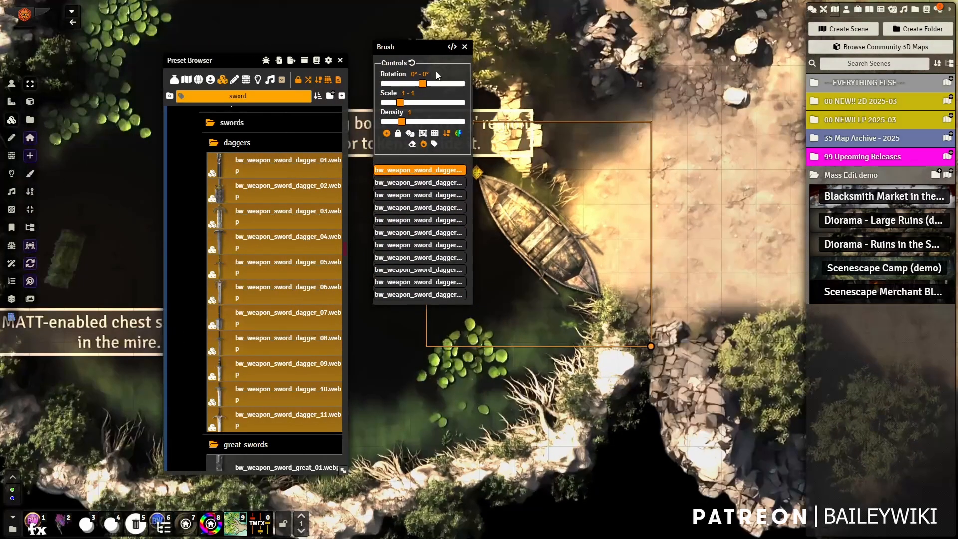
{"action": "left_click_drag", "start_coordinate": [422, 85], "coordinate": [398, 85]}
{"action": "left_click_drag", "start_coordinate": [457, 89], "coordinate": [564, 93]}
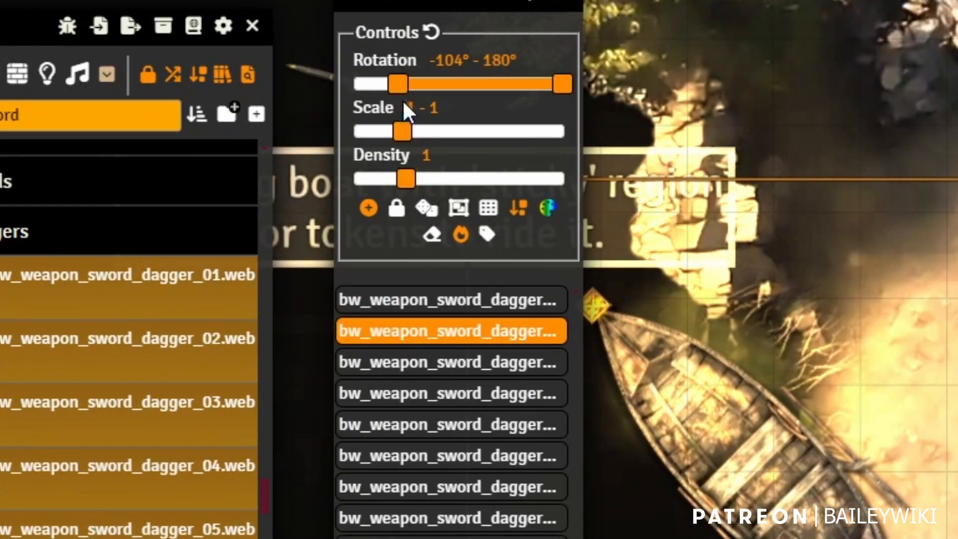
{"action": "left_click_drag", "start_coordinate": [398, 84], "coordinate": [453, 85]}
{"action": "left_click_drag", "start_coordinate": [562, 85], "coordinate": [486, 82]}
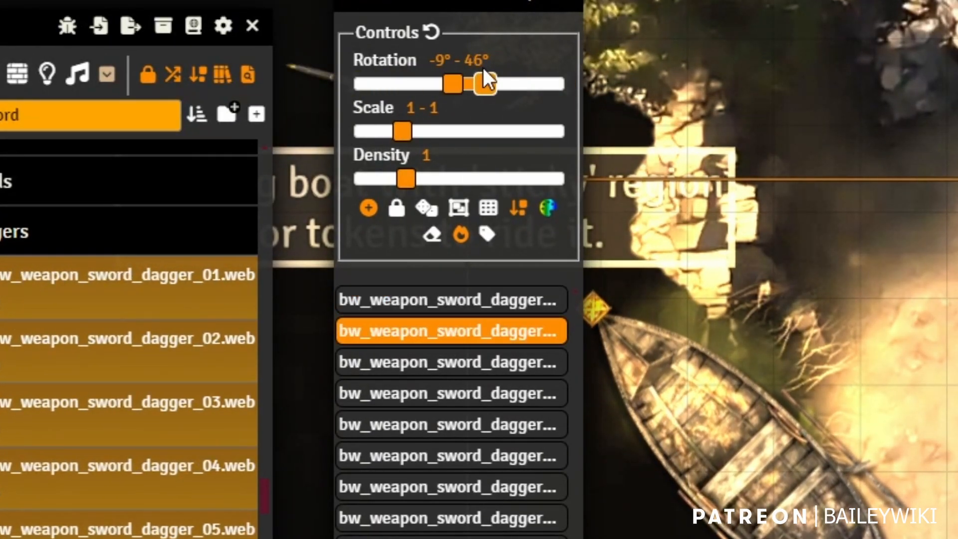
Set the brush's scale range to 0.67–1.17 and its density to 0.39.
{"action": "mouse_move", "coordinate": [402, 132]}
{"action": "left_mouse_down"}
{"action": "mouse_move", "coordinate": [385, 132]}
{"action": "mouse_move", "coordinate": [412, 133]}
{"action": "left_mouse_up"}
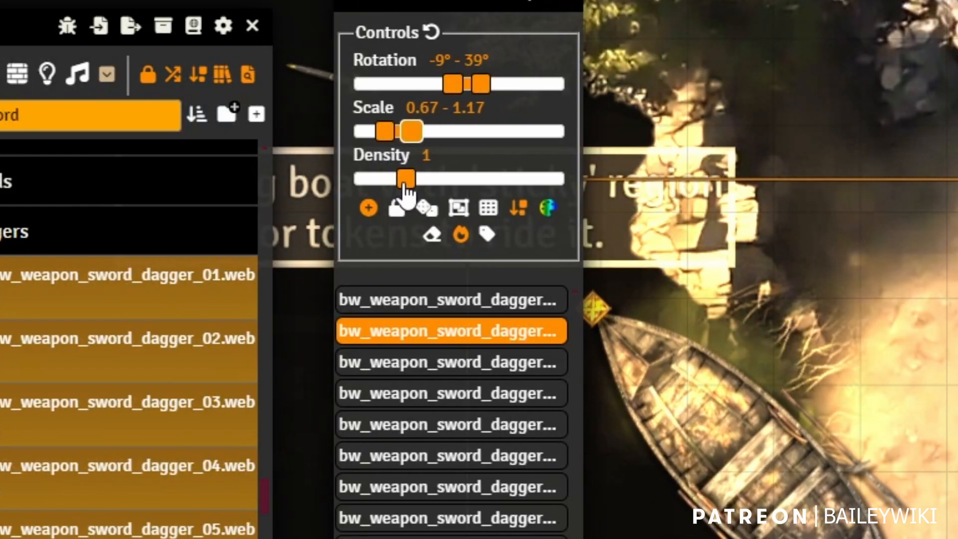
{"action": "left_click_drag", "start_coordinate": [403, 179], "coordinate": [374, 187]}
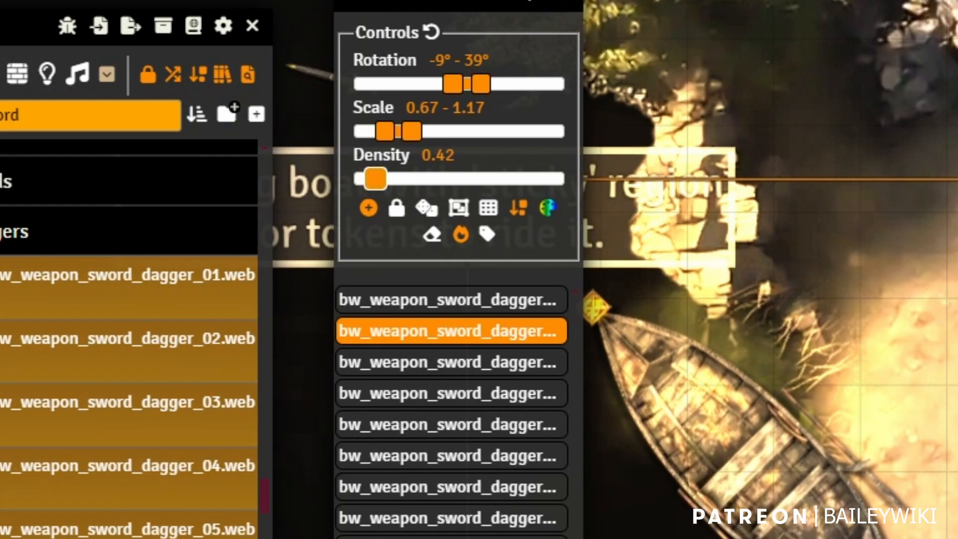
{"action": "left_click_drag", "start_coordinate": [374, 180], "coordinate": [376, 186]}
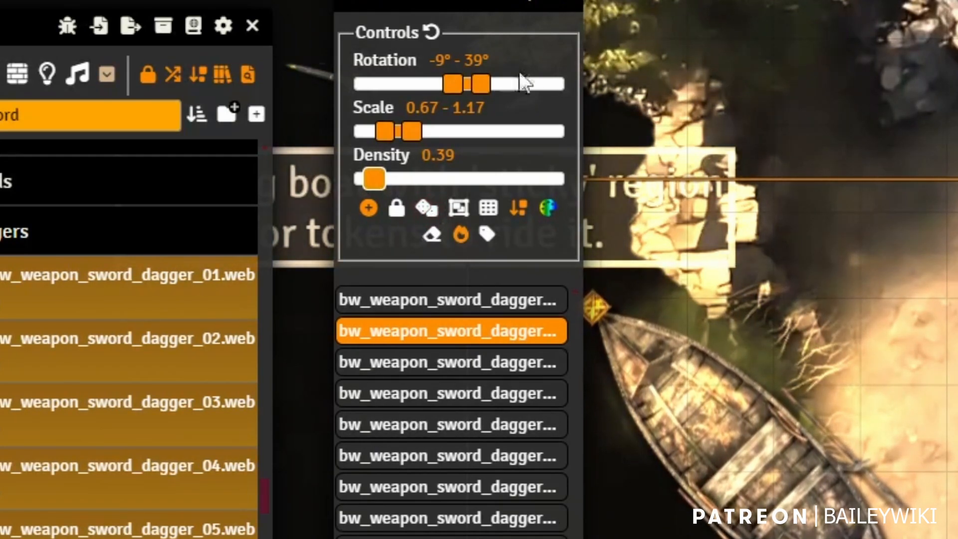
Turn on the brush's randomization and preview different daggers over the shore beside the boat.
{"action": "left_click", "coordinate": [424, 206]}
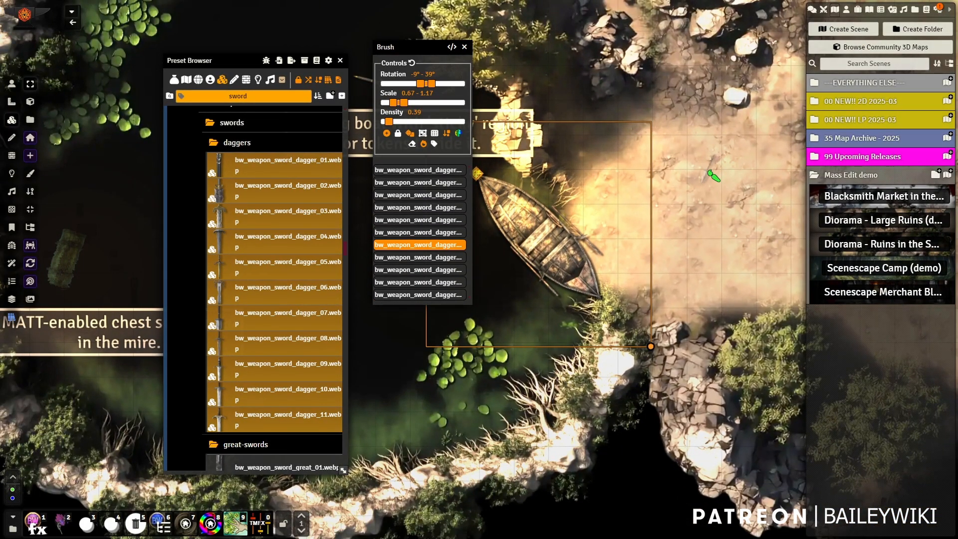
{"action": "scroll", "coordinate": [714, 192], "scroll_direction": "up", "scroll_amount": 5}
{"action": "scroll", "coordinate": [714, 193], "scroll_direction": "up", "scroll_amount": 3}
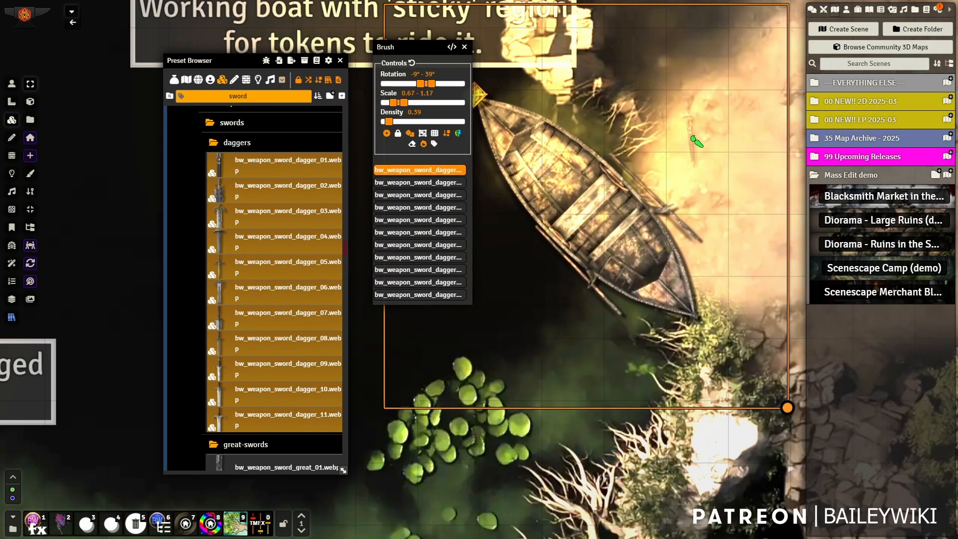
{"action": "key", "text": "alt"}
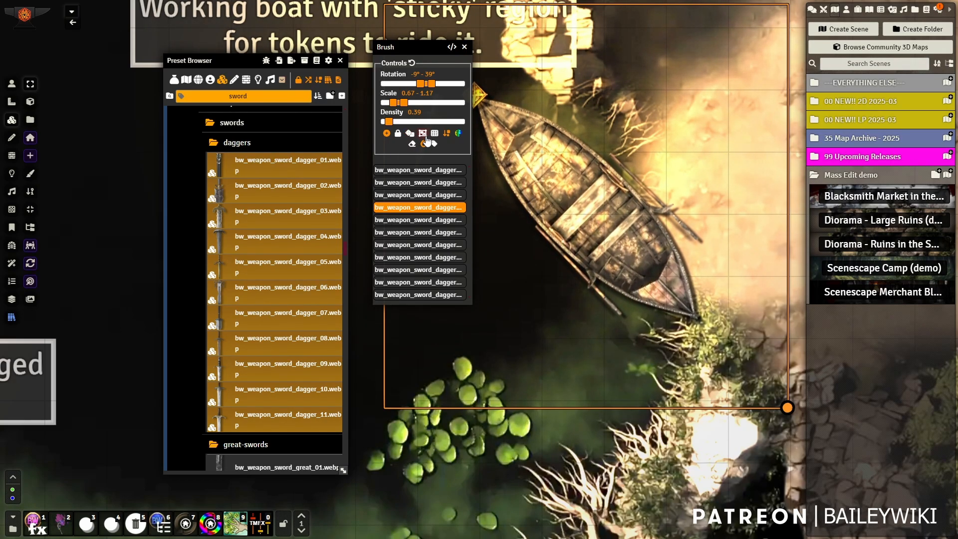
Show the brush's color options and set the tint color to #d40c0c.
{"action": "left_click", "coordinate": [457, 133]}
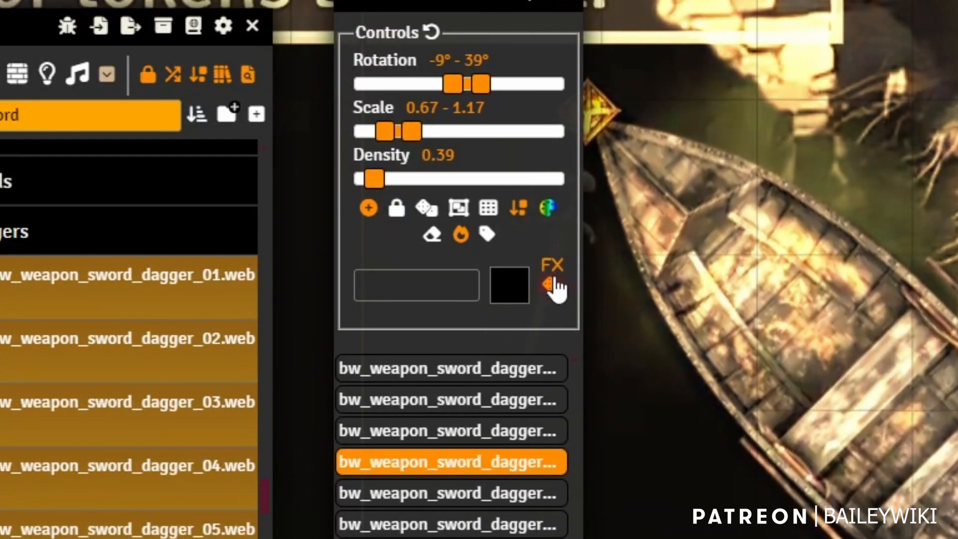
{"action": "left_click", "coordinate": [553, 284]}
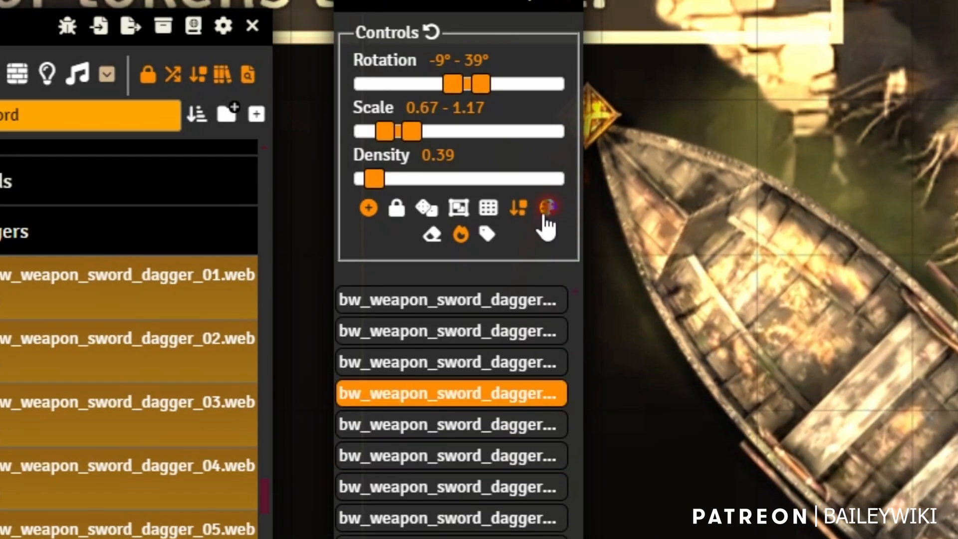
{"action": "left_click", "coordinate": [548, 208]}
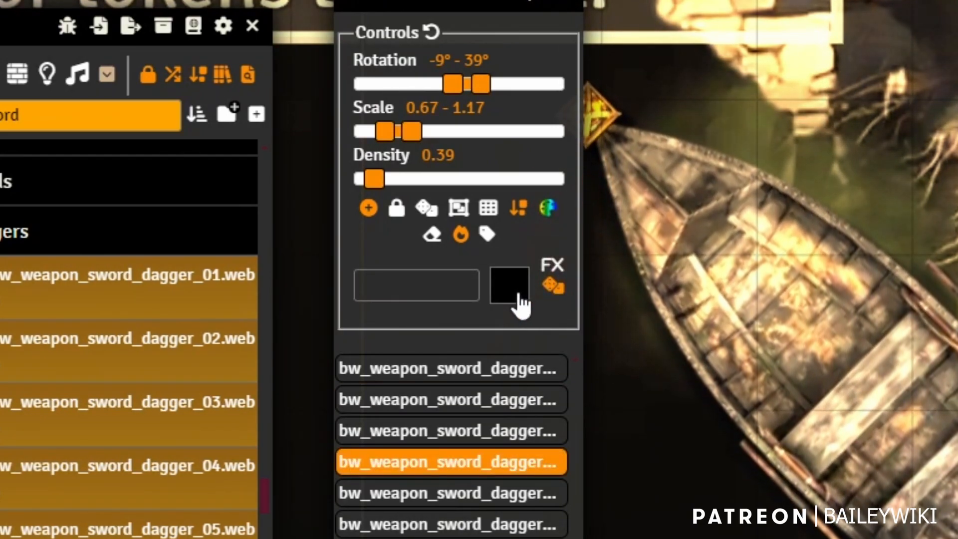
{"action": "left_click", "coordinate": [521, 295]}
{"action": "left_click", "coordinate": [755, 343]}
{"action": "left_click", "coordinate": [403, 257]}
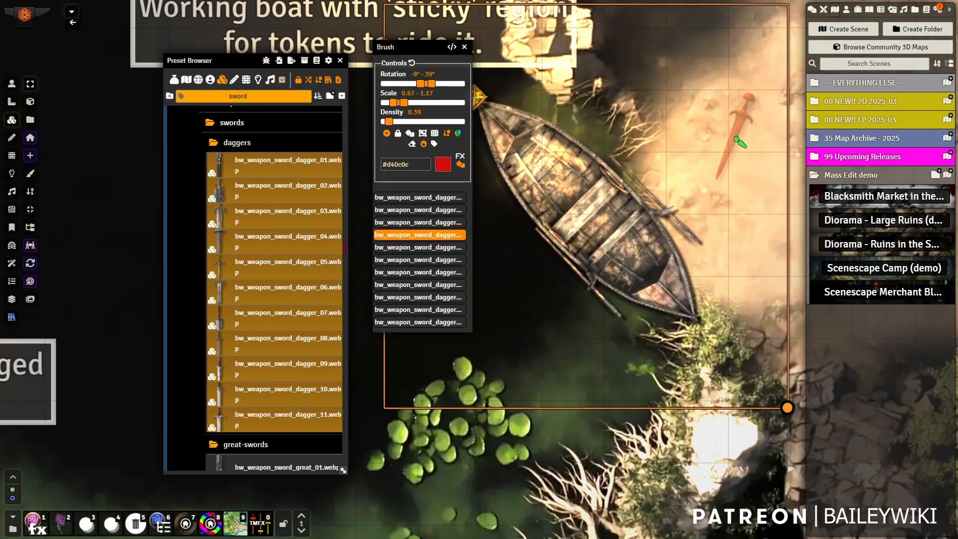
Reset the brush controls to their defaults and look at the color range picker without applying a range.
{"action": "left_click", "coordinate": [460, 155]}
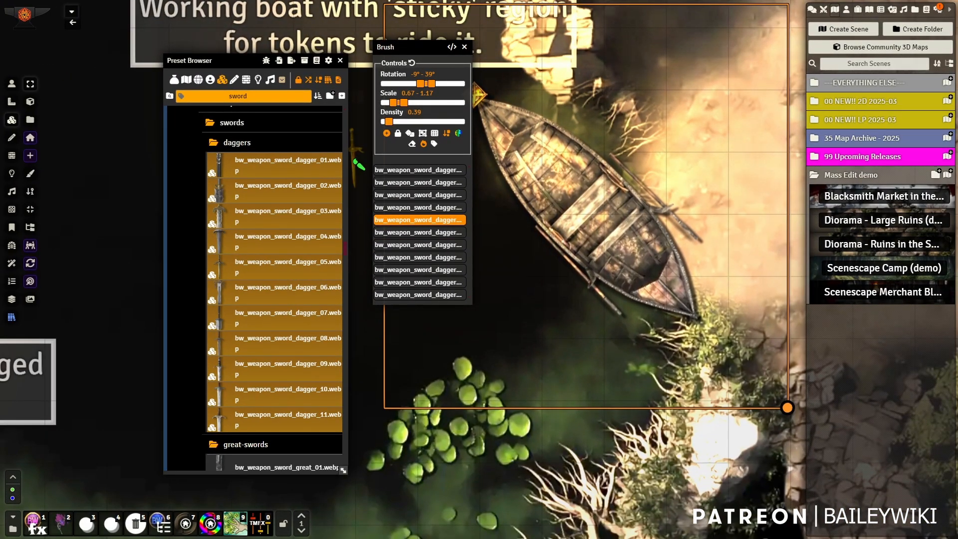
{"action": "left_click", "coordinate": [459, 150]}
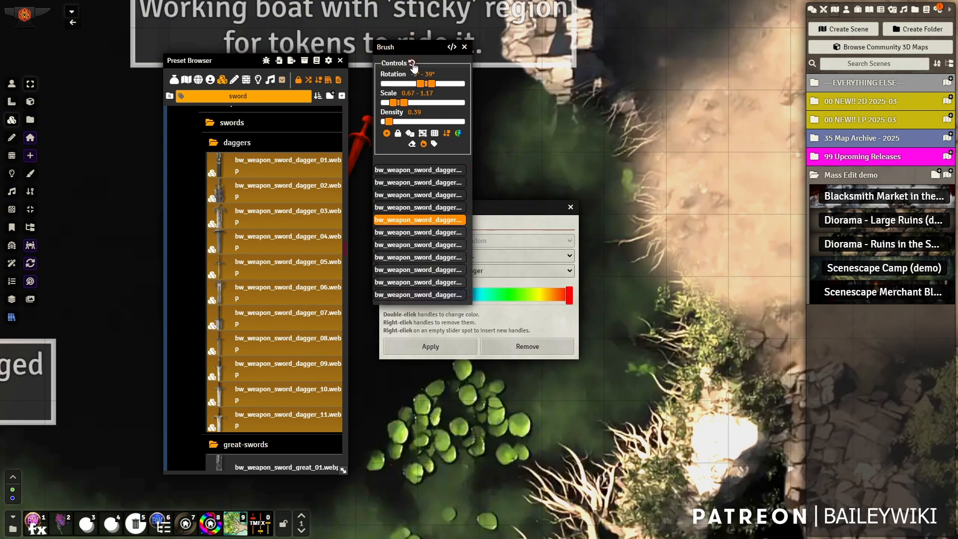
{"action": "left_click", "coordinate": [412, 63]}
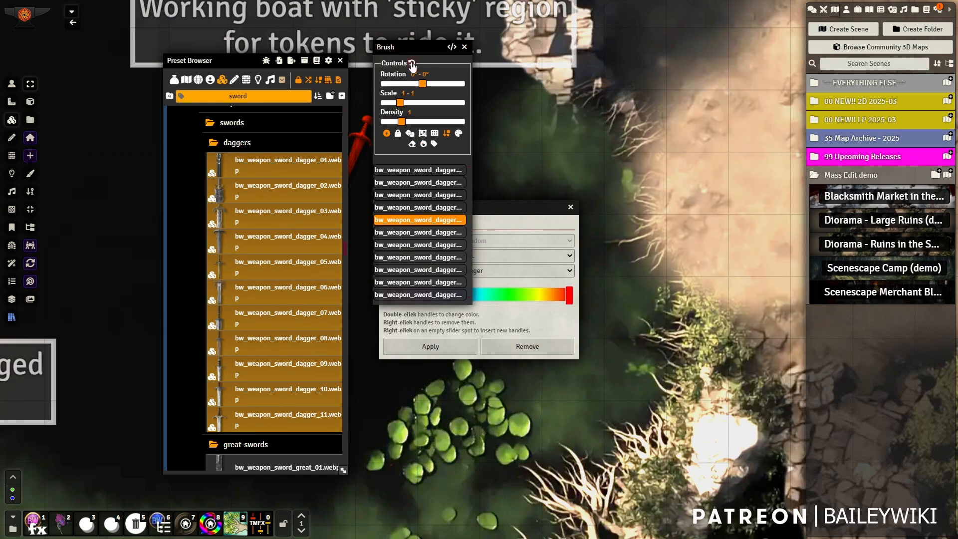
{"action": "left_click", "coordinate": [571, 208]}
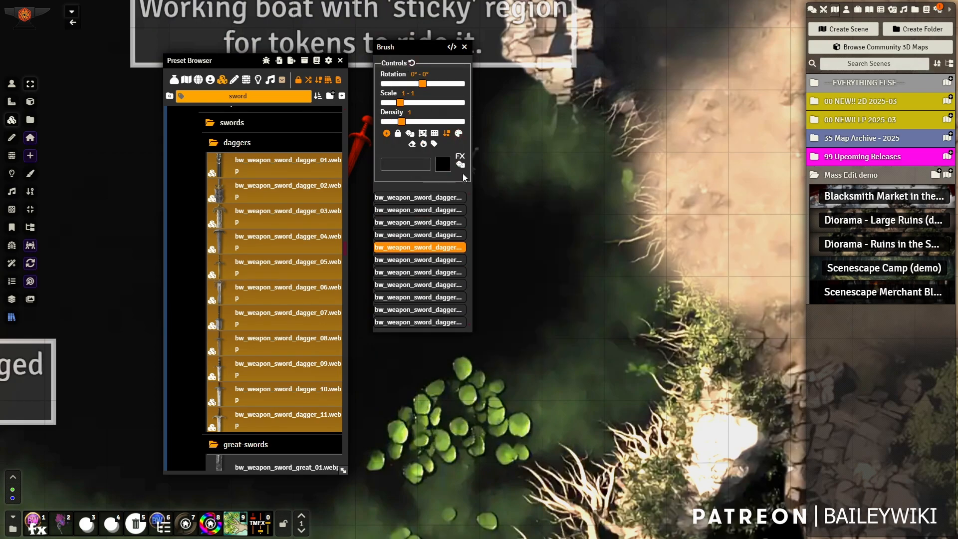
{"action": "left_click", "coordinate": [460, 166]}
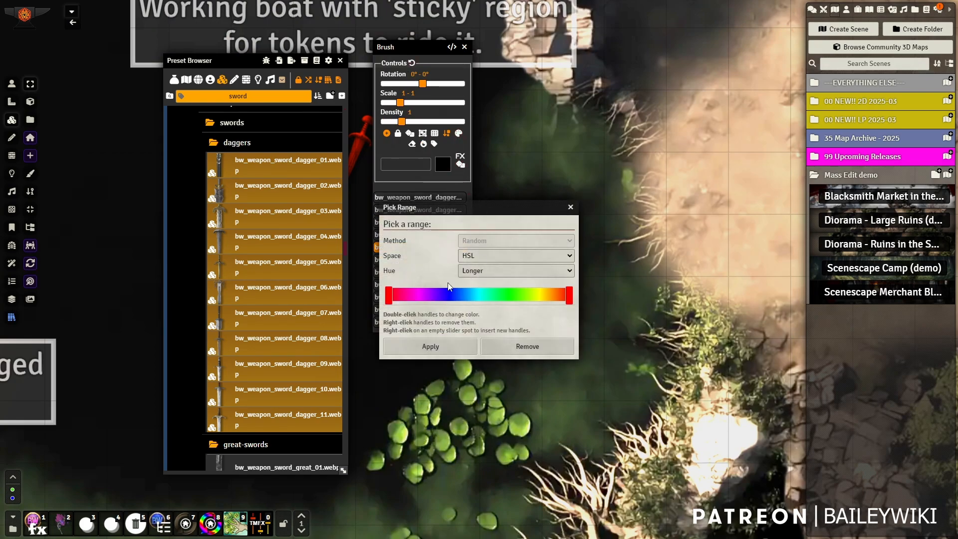
{"action": "left_click", "coordinate": [570, 208]}
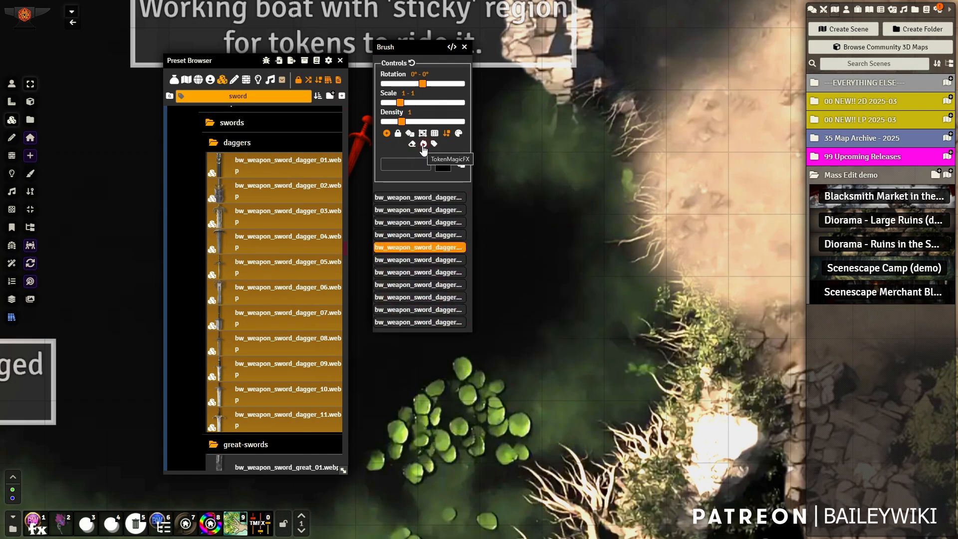
Add a [BW] Drop Shadow TokenMagicFX preset to the brush and place two daggers on the sandy shore.
{"action": "left_click", "coordinate": [423, 144]}
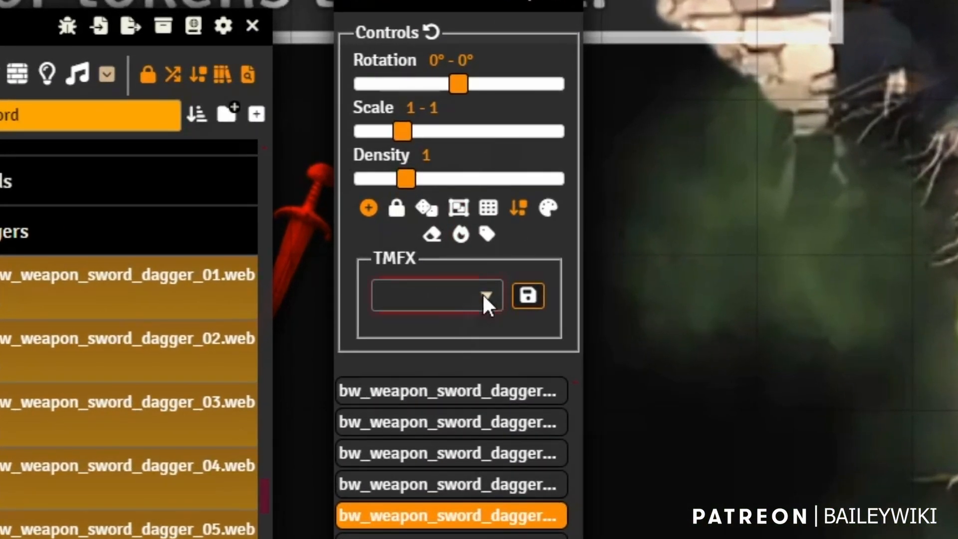
{"action": "left_click", "coordinate": [433, 170]}
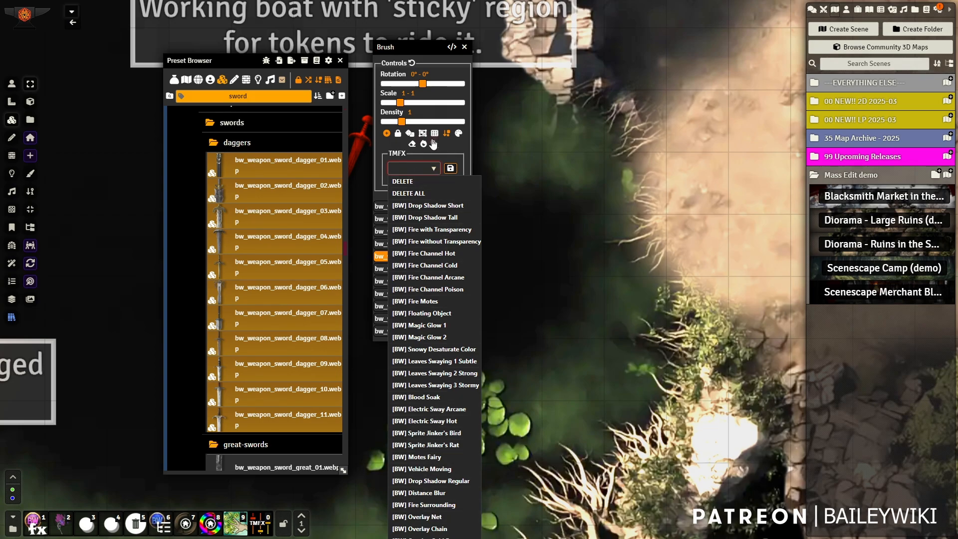
{"action": "left_click", "coordinate": [427, 214]}
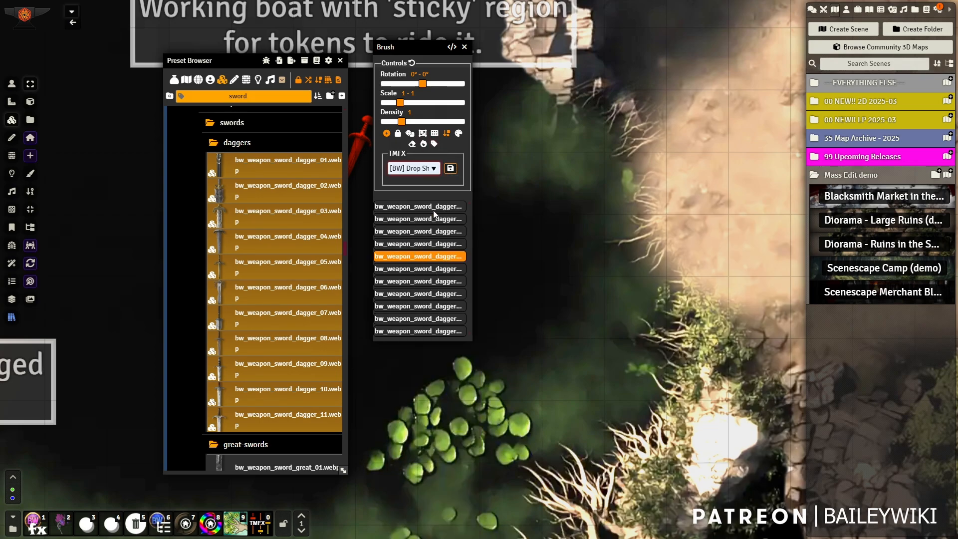
{"action": "left_click", "coordinate": [450, 169]}
{"action": "left_click", "coordinate": [759, 152]}
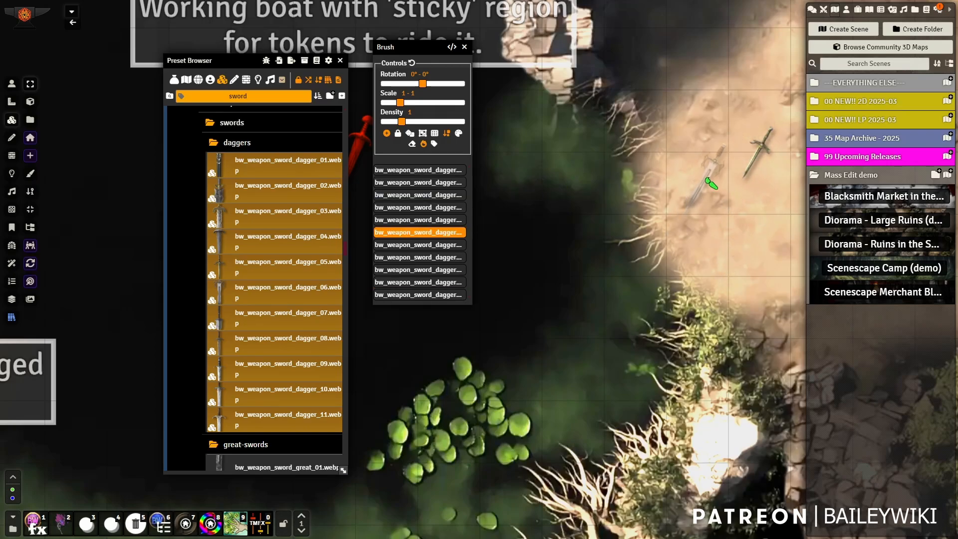
{"action": "left_click", "coordinate": [737, 127]}
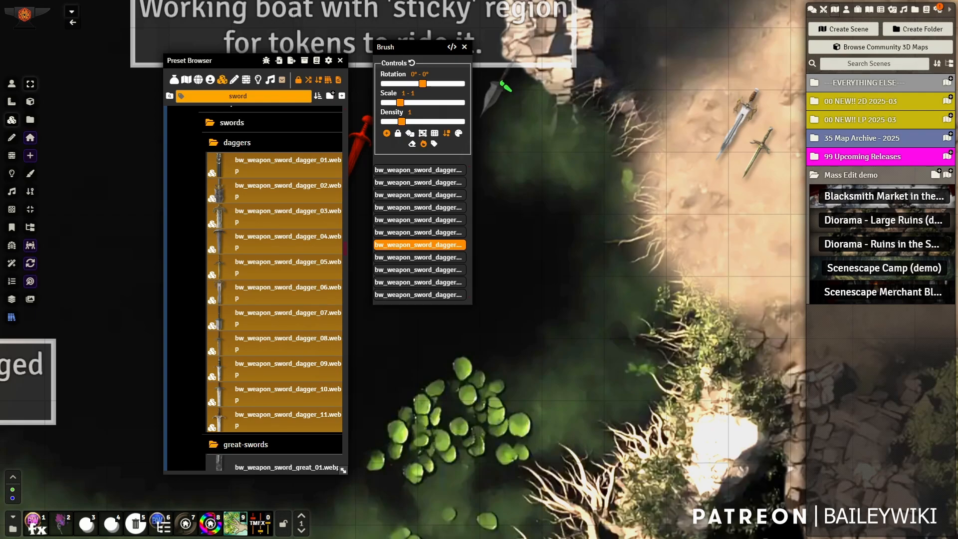
Generate a macro from the current dagger brush that references its presets by name.
{"action": "left_click", "coordinate": [452, 48]}
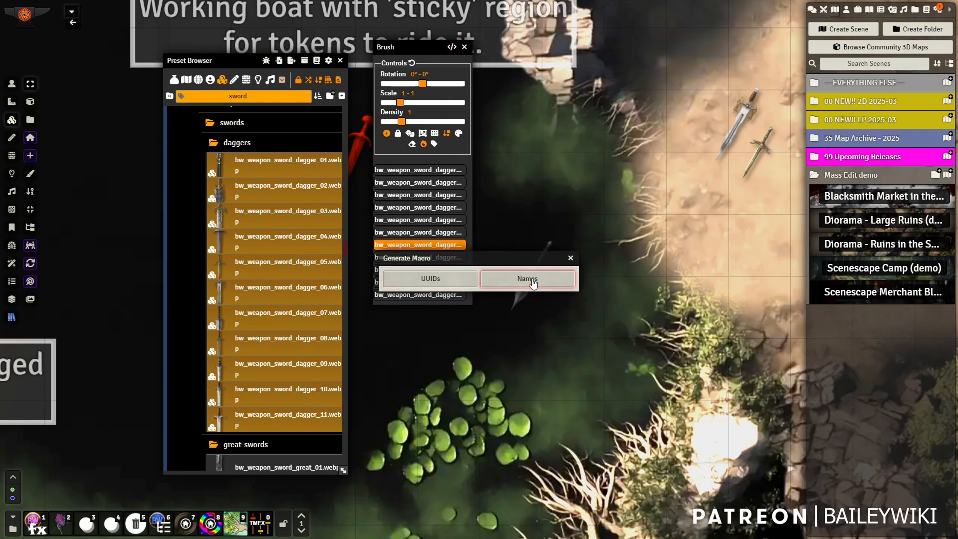
{"action": "left_click_drag", "start_coordinate": [455, 262], "coordinate": [604, 283]}
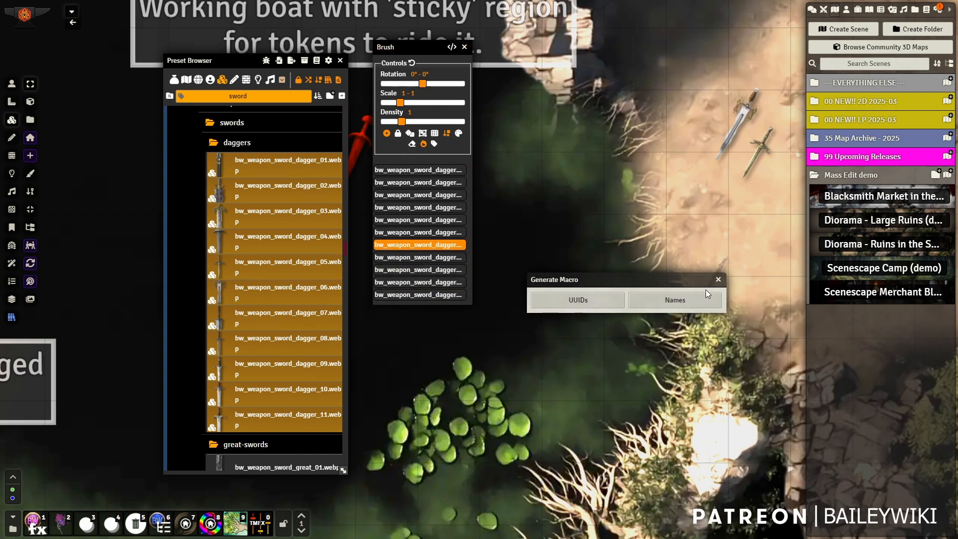
{"action": "left_click", "coordinate": [677, 301]}
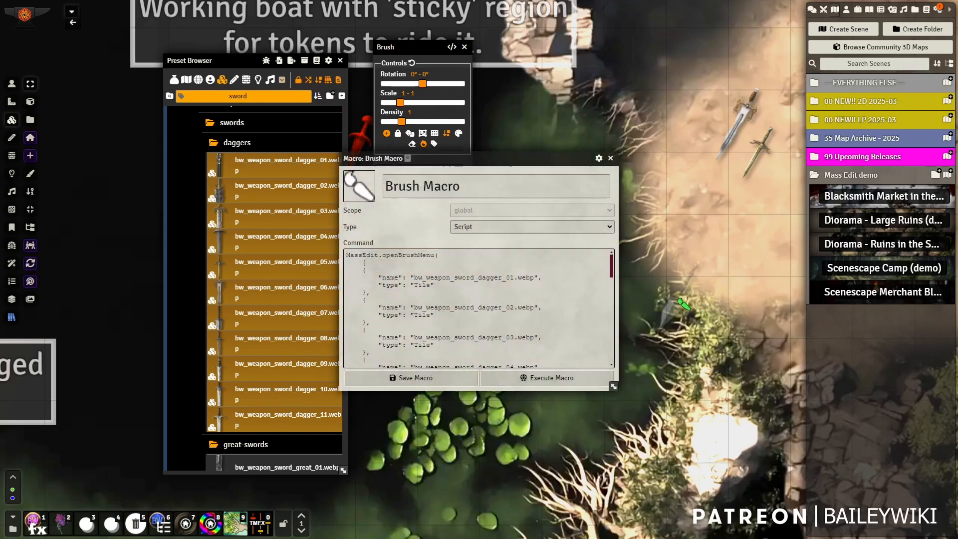
Name the generated macro Sword Macro, save it and close the brush.
{"action": "left_click_drag", "start_coordinate": [481, 188], "coordinate": [329, 181]}
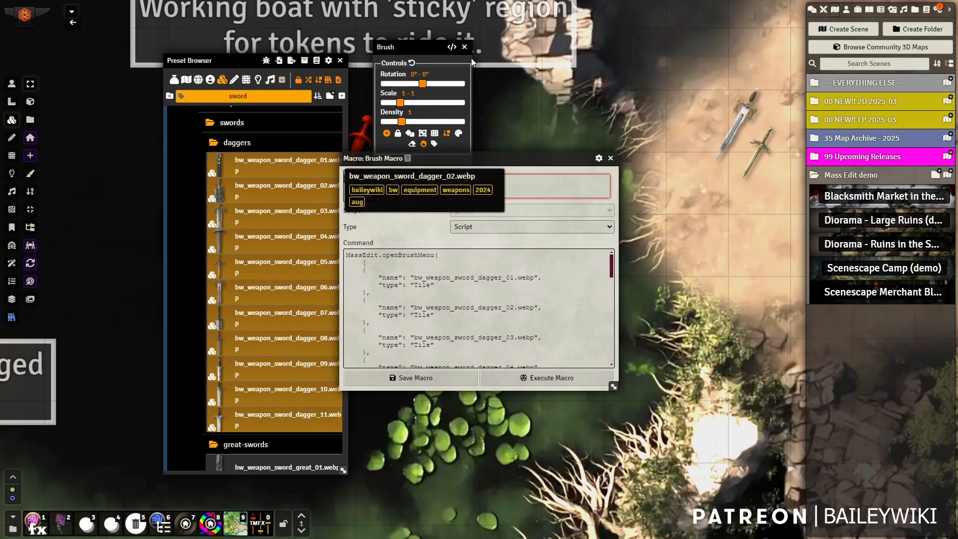
{"action": "type", "text": "Sword Macro"}
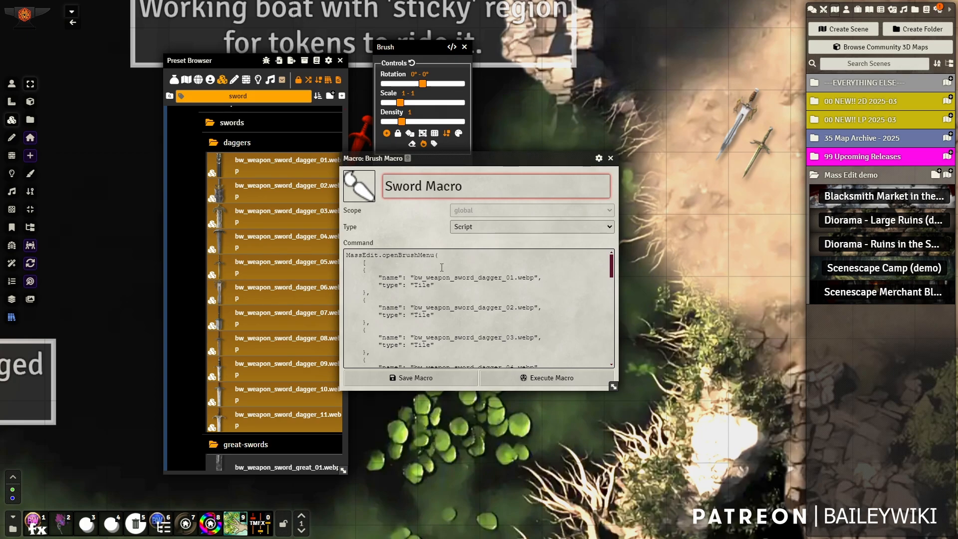
{"action": "scroll", "coordinate": [442, 299], "scroll_direction": "down", "scroll_amount": 5}
{"action": "left_click", "coordinate": [414, 378]}
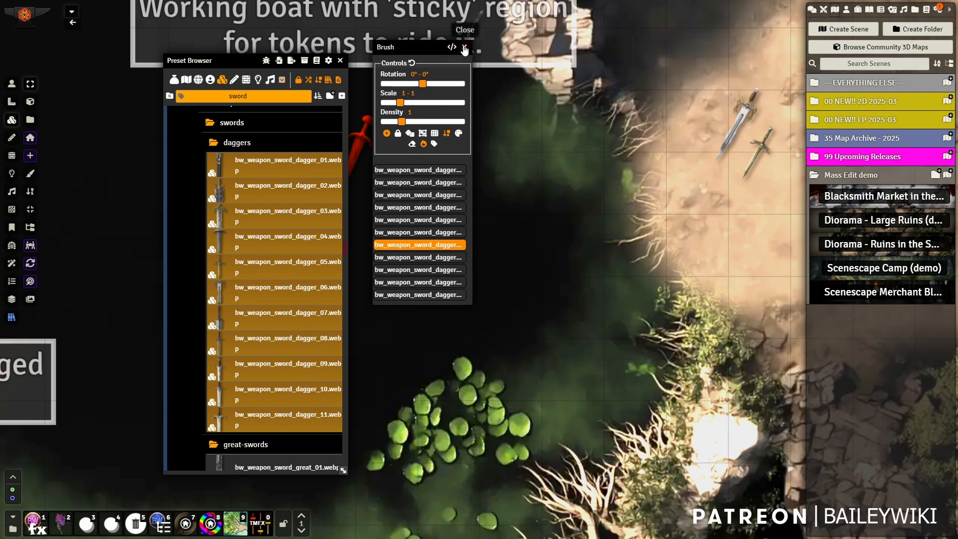
{"action": "left_click", "coordinate": [464, 49]}
Find Sword Macro in the Macros Directory and execute it to open the dagger brush, leaving only the brush and Preset Browser open.
{"action": "left_click", "coordinate": [13, 529]}
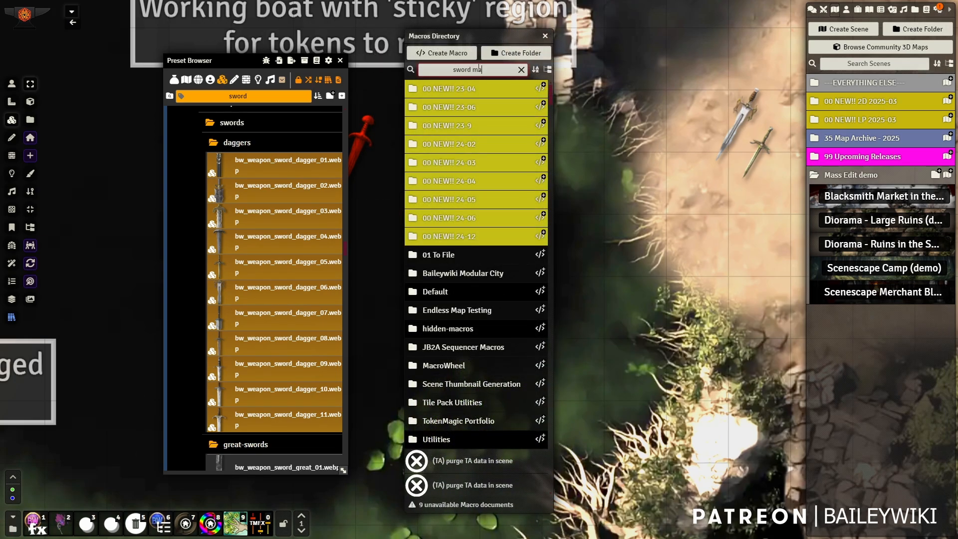
{"action": "right_click", "coordinate": [446, 149]}
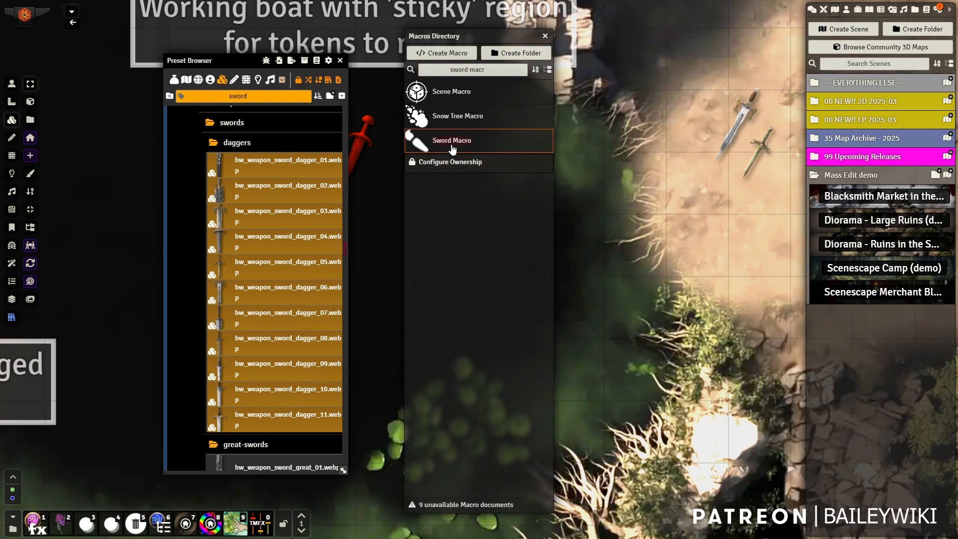
{"action": "left_click", "coordinate": [447, 145]}
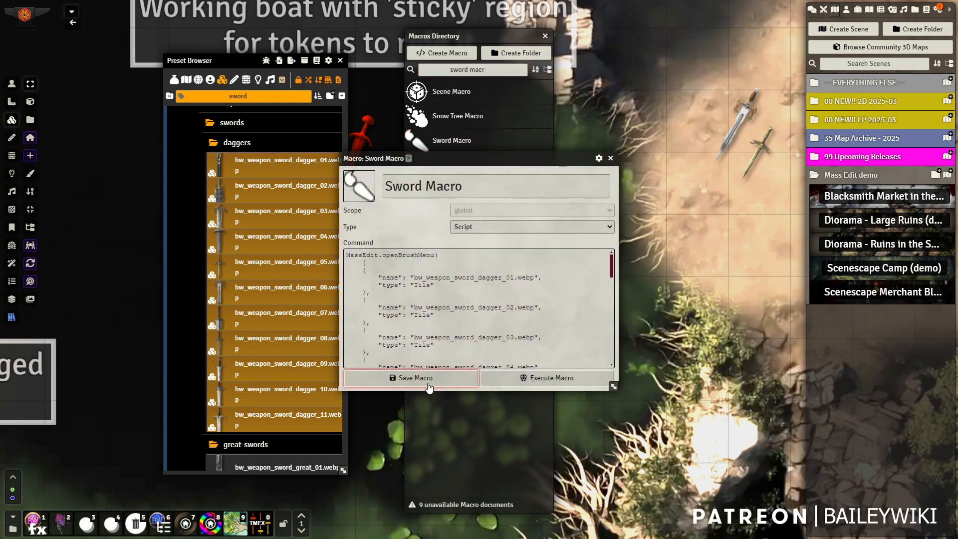
{"action": "left_click", "coordinate": [554, 378]}
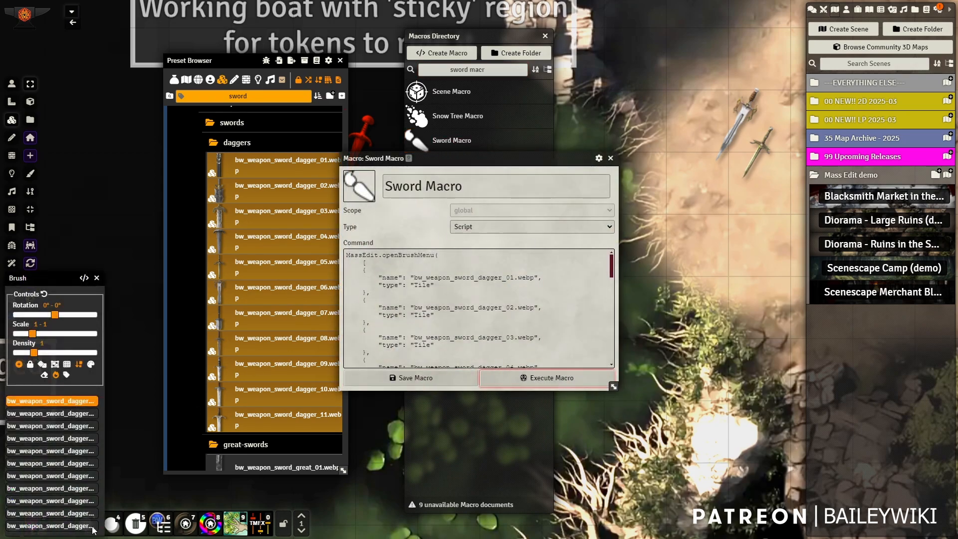
{"action": "left_click", "coordinate": [611, 159]}
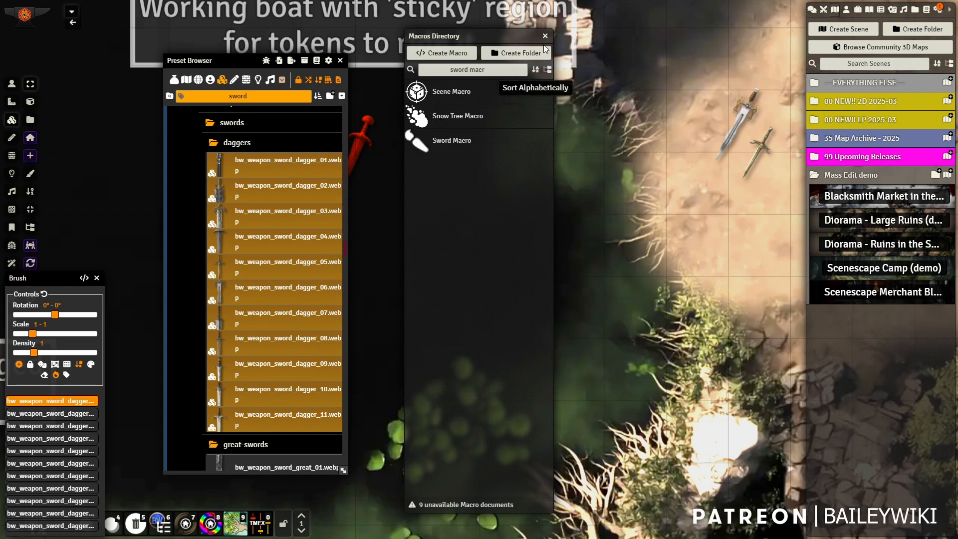
{"action": "left_click", "coordinate": [545, 36]}
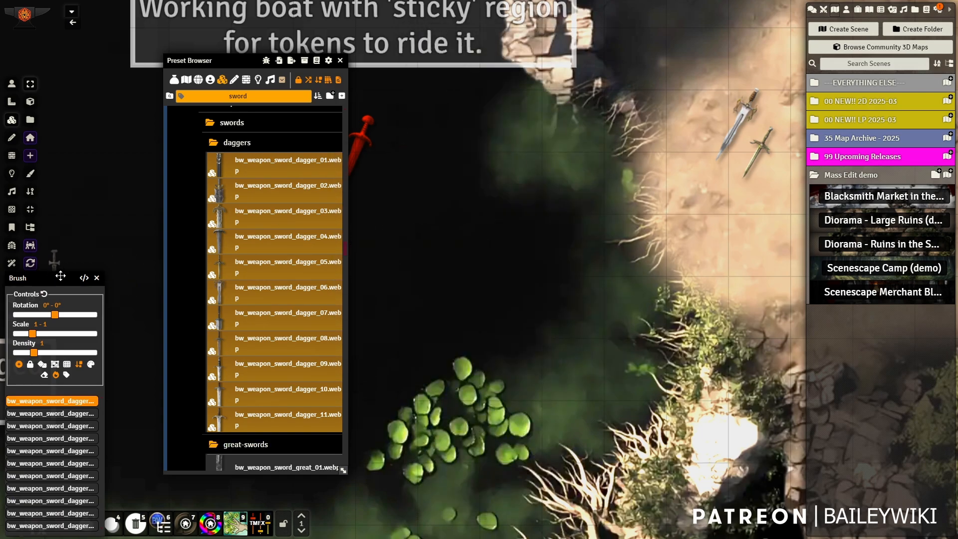
{"action": "left_click_drag", "start_coordinate": [54, 272], "coordinate": [507, 102]}
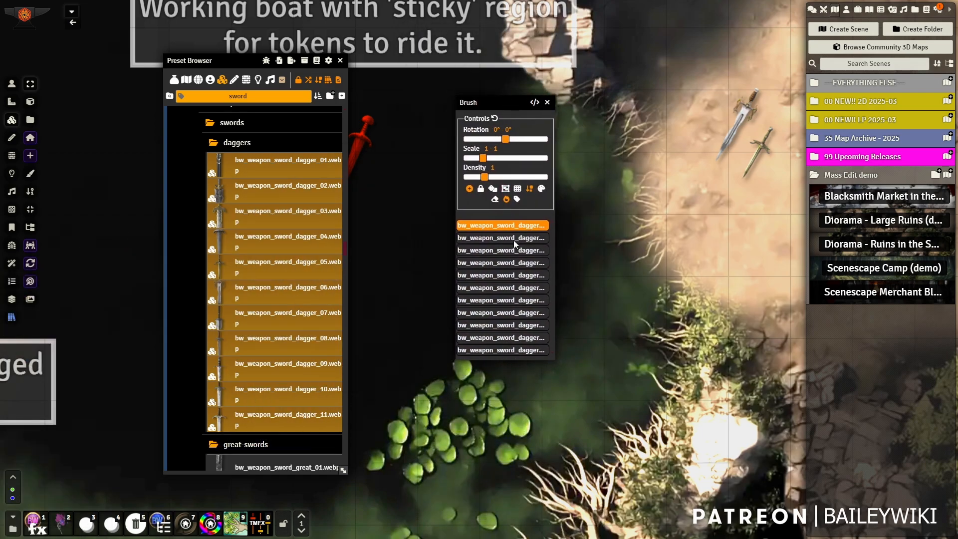
Delete the two daggers on the sandy shore and open a brush from the selected dagger presets.
{"action": "left_click", "coordinate": [755, 146]}
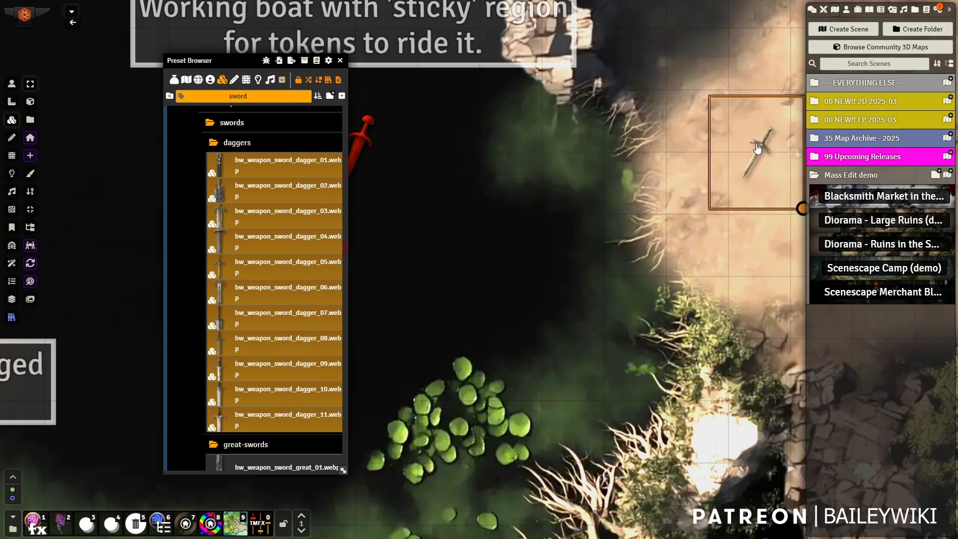
{"action": "right_click", "coordinate": [271, 166]}
{"action": "left_click", "coordinate": [229, 203]}
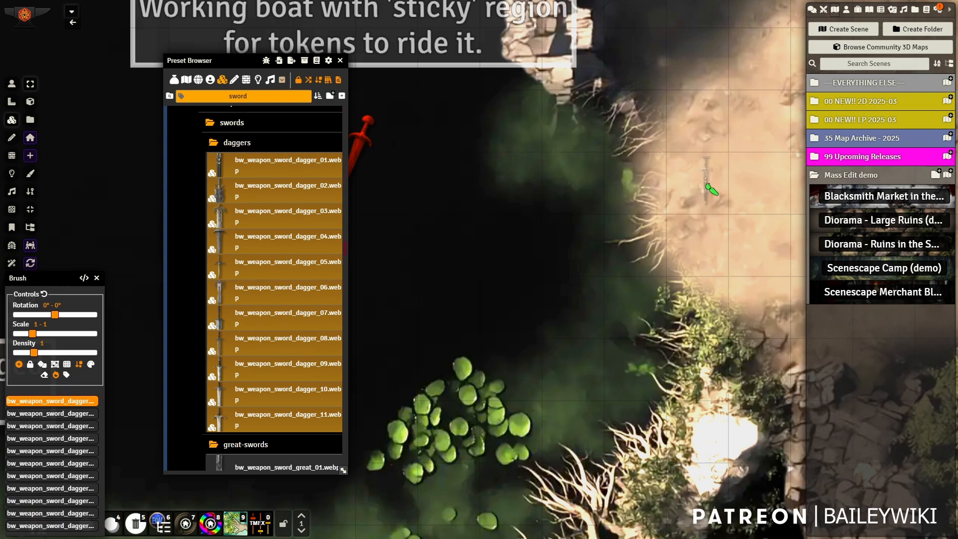
{"action": "scroll", "coordinate": [712, 190], "scroll_direction": "up", "scroll_amount": 2}
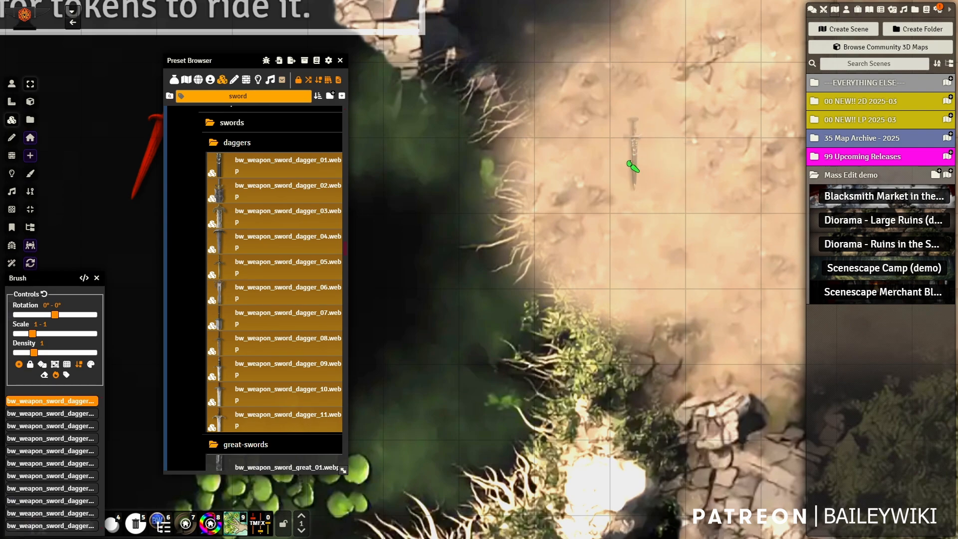
Search the presets for tavern and close the dagger brush.
{"action": "type", "text": "t"}
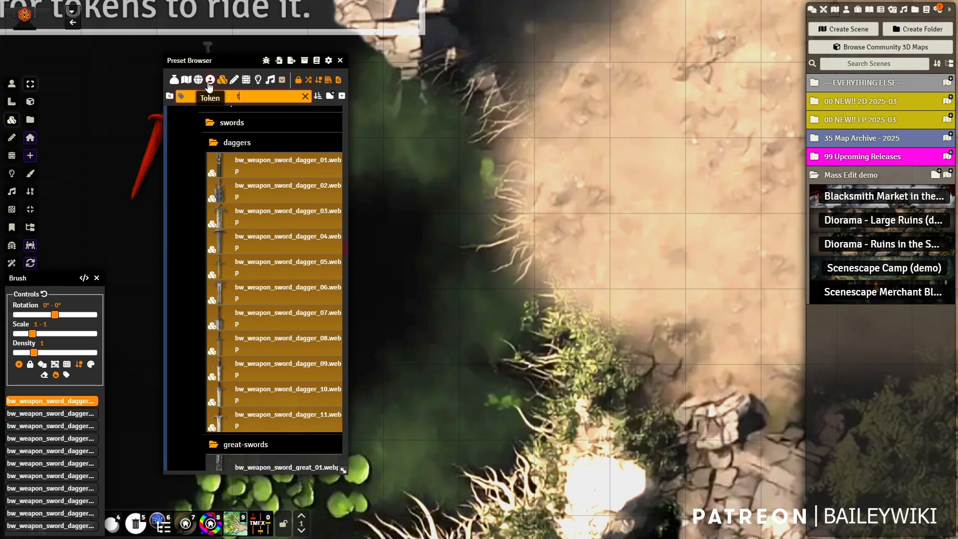
{"action": "type", "text": "avern"}
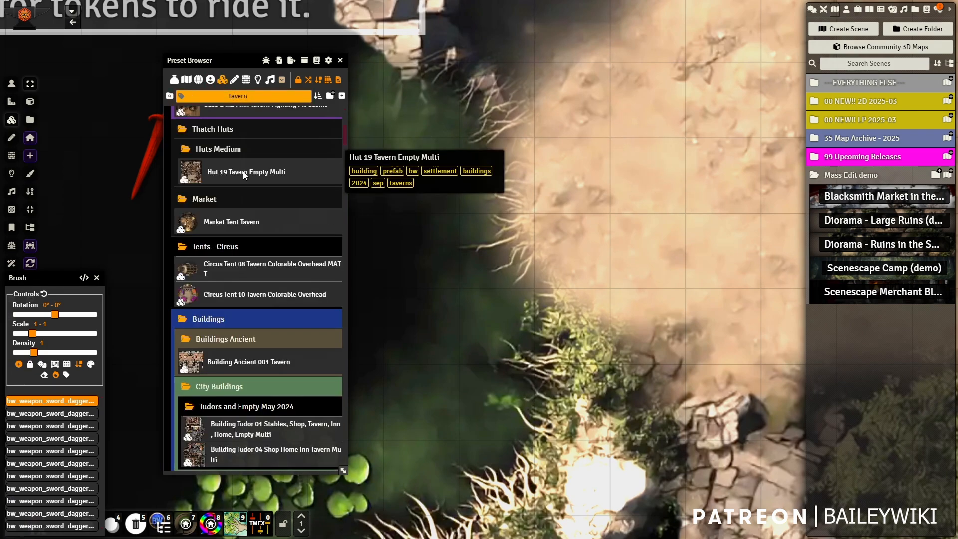
{"action": "left_click", "coordinate": [97, 279]}
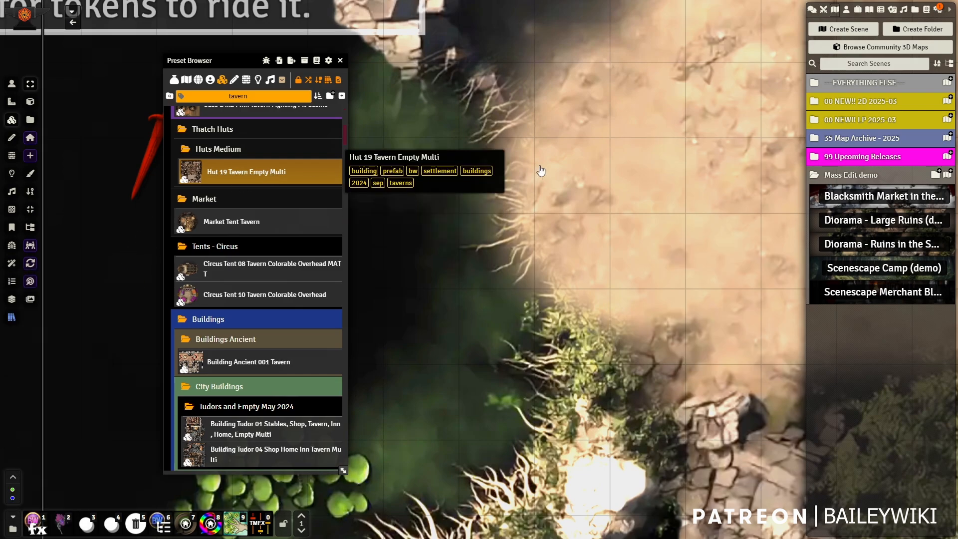
Preview the Hut 19 Tavern Empty Multi preset over the sandy ground and try out different orientations.
{"action": "left_click", "coordinate": [270, 172]}
{"action": "scroll", "coordinate": [634, 184], "scroll_direction": "down", "scroll_amount": 10}
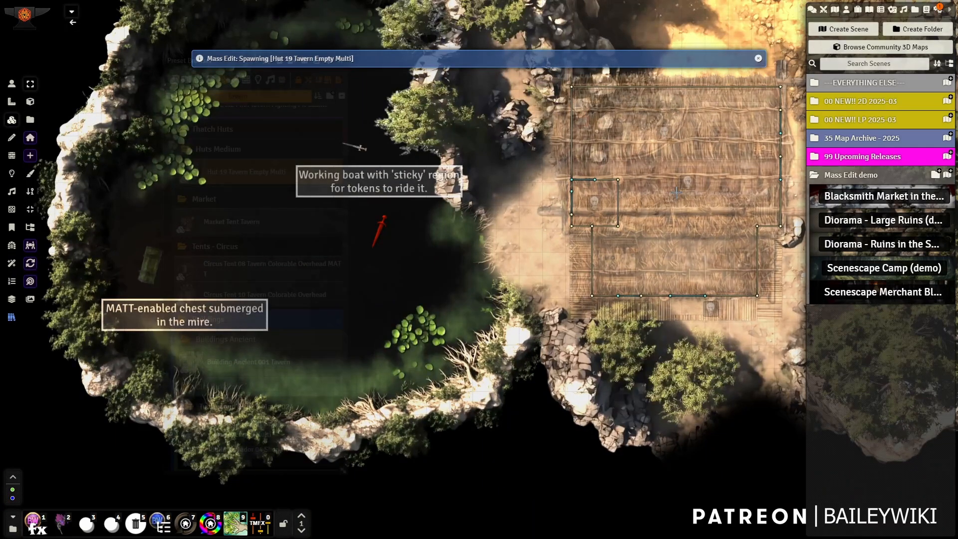
{"action": "key", "text": "h"}
{"action": "key", "text": "h"}
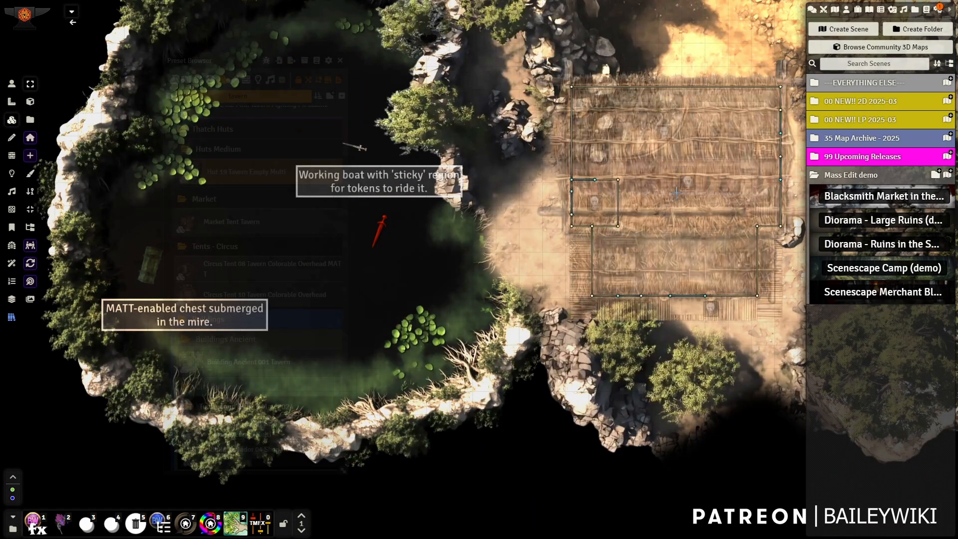
{"action": "key", "text": "h"}
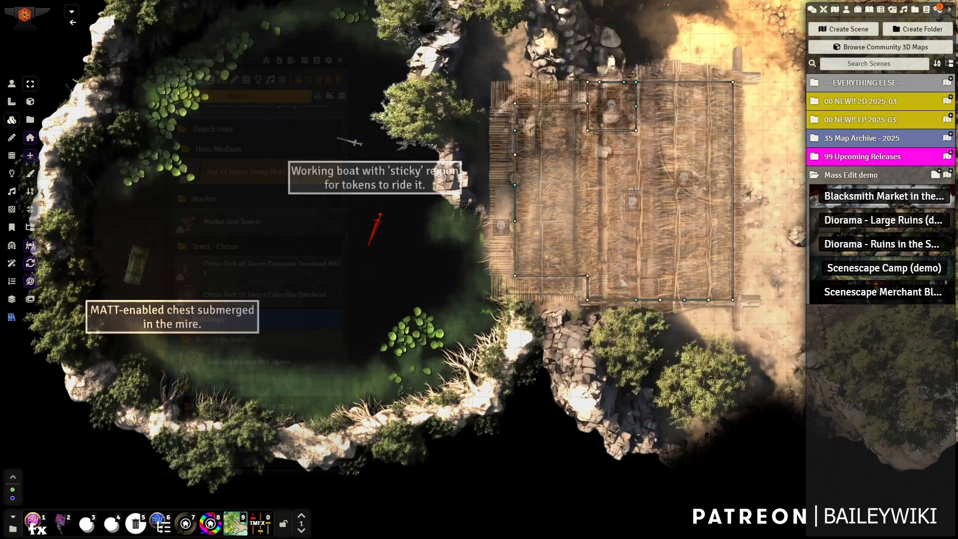
Delete the remaining red and silver daggers from the dark water and move the Preset Browser off the pool.
{"action": "left_click", "coordinate": [381, 245]}
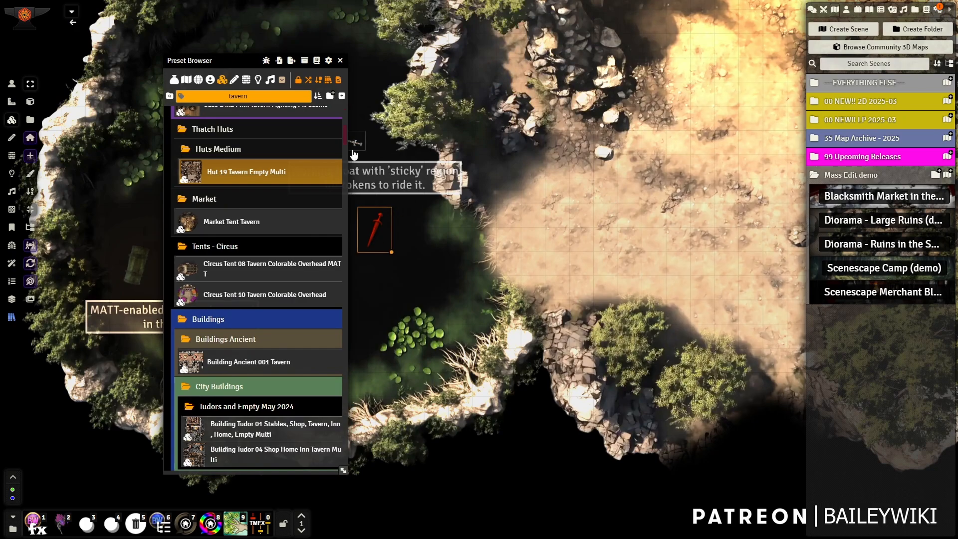
{"action": "key", "text": "Delete"}
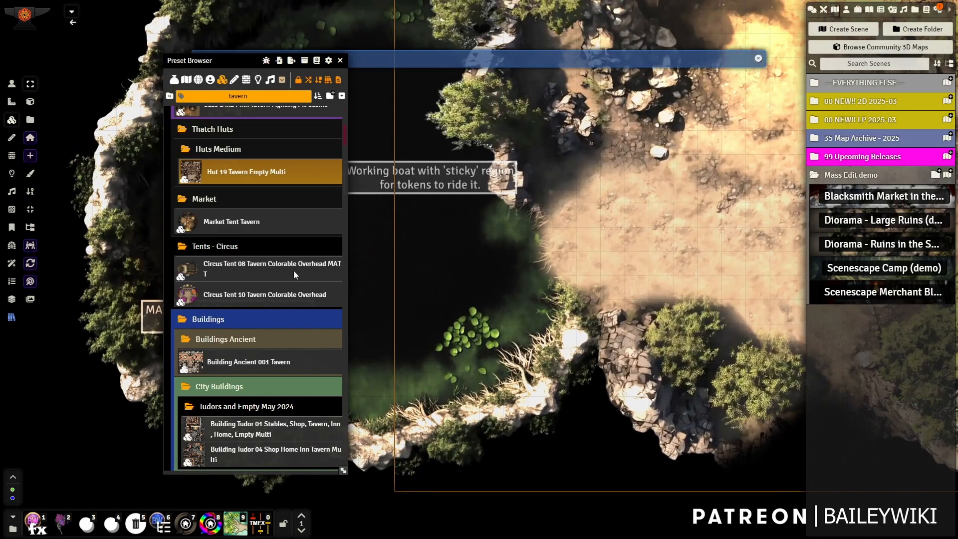
{"action": "left_click_drag", "start_coordinate": [235, 59], "coordinate": [495, 41]}
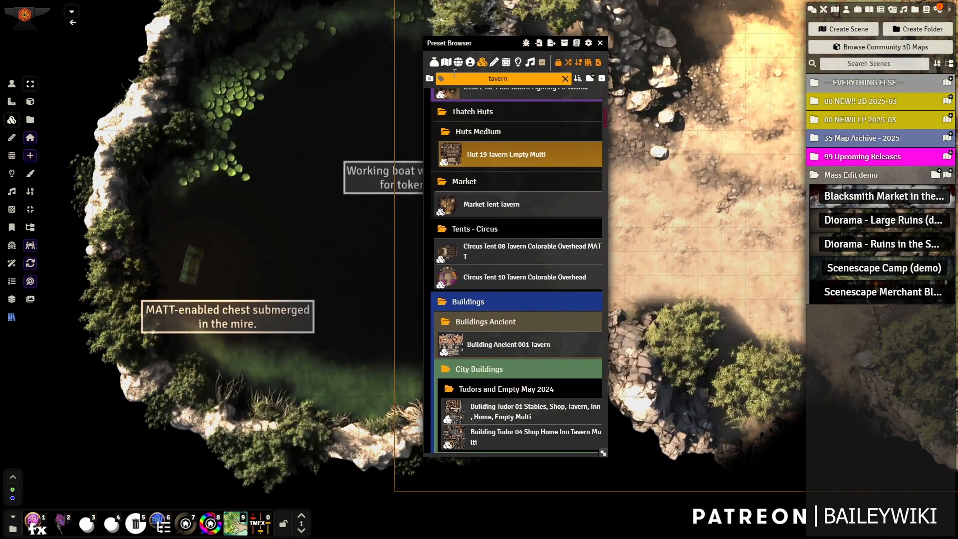
Show only bag presets, search for bag, and open Bag: Campsite Stuff in its own window beside the Preset Browser.
{"action": "left_click", "coordinate": [435, 63]}
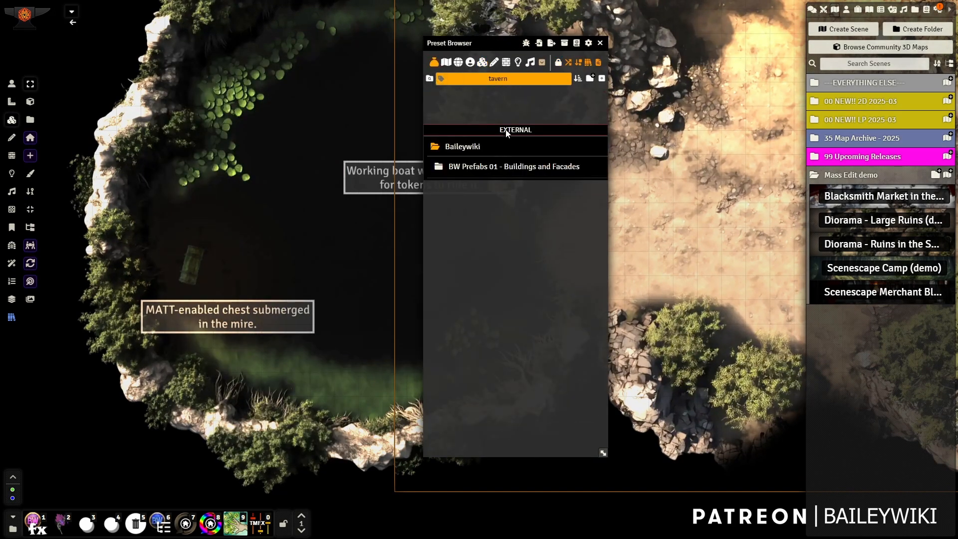
{"action": "type", "text": "bag"}
{"action": "right_click", "coordinate": [495, 245]}
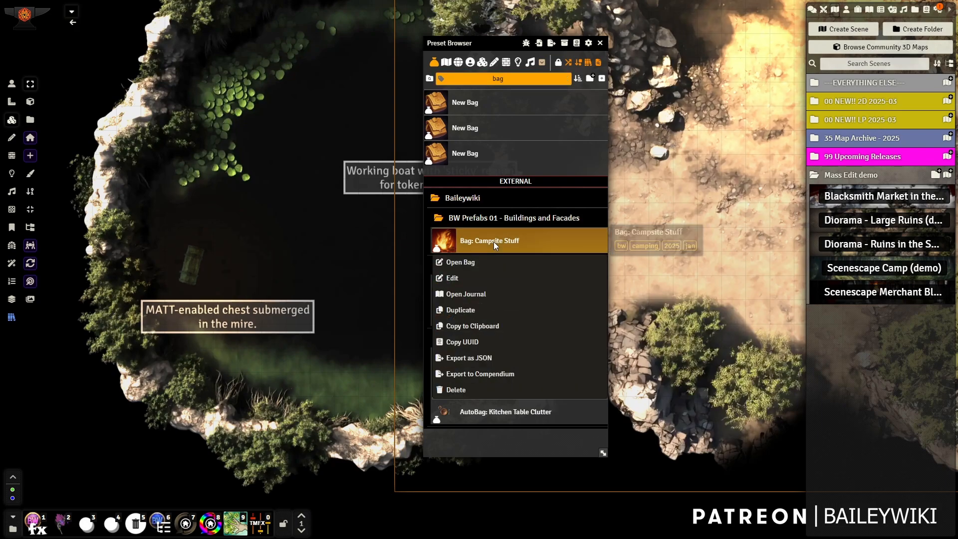
{"action": "left_click", "coordinate": [462, 264]}
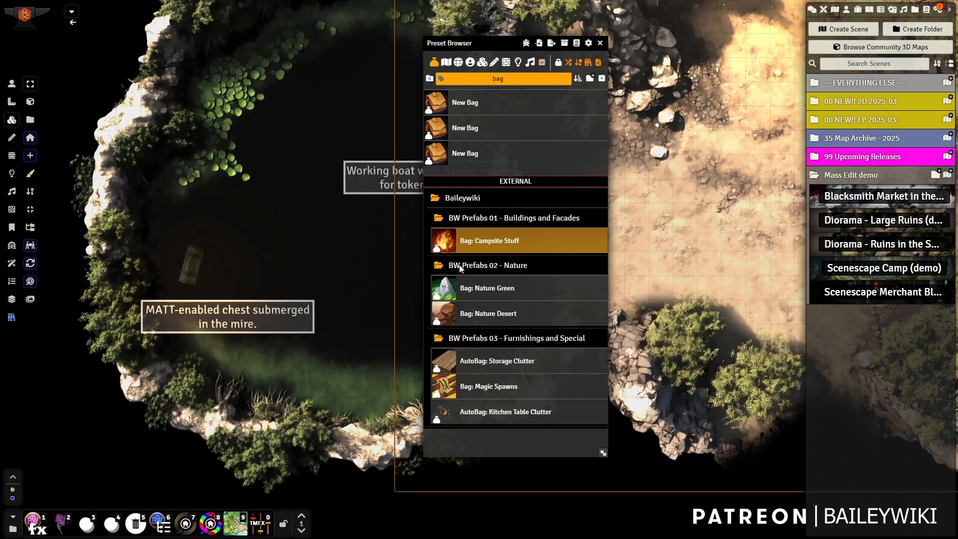
{"action": "double_click", "coordinate": [498, 241]}
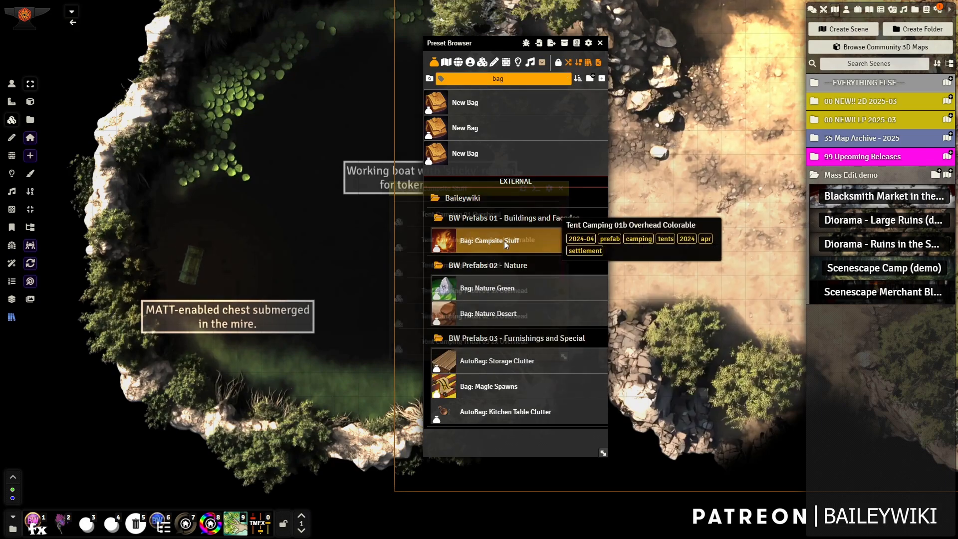
{"action": "left_click_drag", "start_coordinate": [486, 187], "coordinate": [261, 122]}
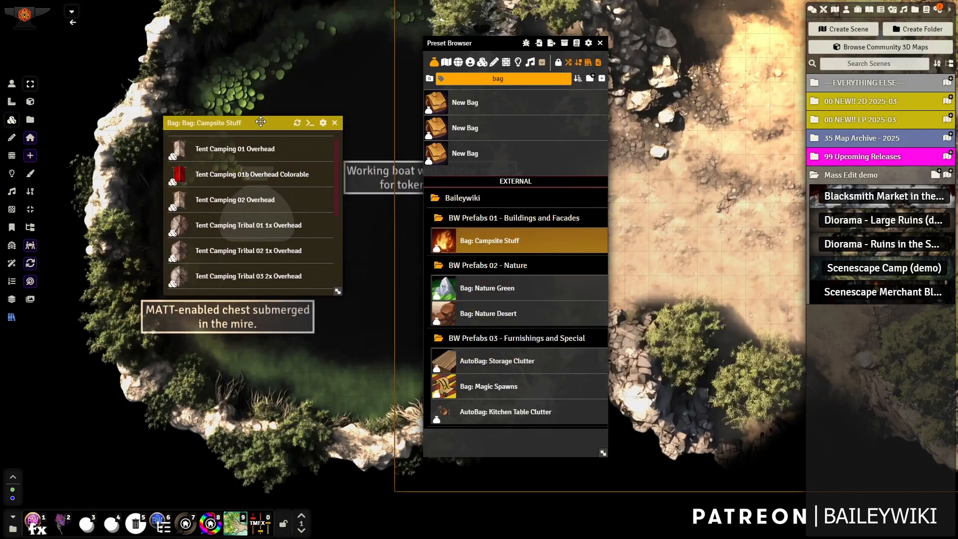
Look through the tents, torches, covered wagons and storage brushes contained in the Campsite Stuff bag.
{"action": "scroll", "coordinate": [262, 237], "scroll_direction": "down", "scroll_amount": 5}
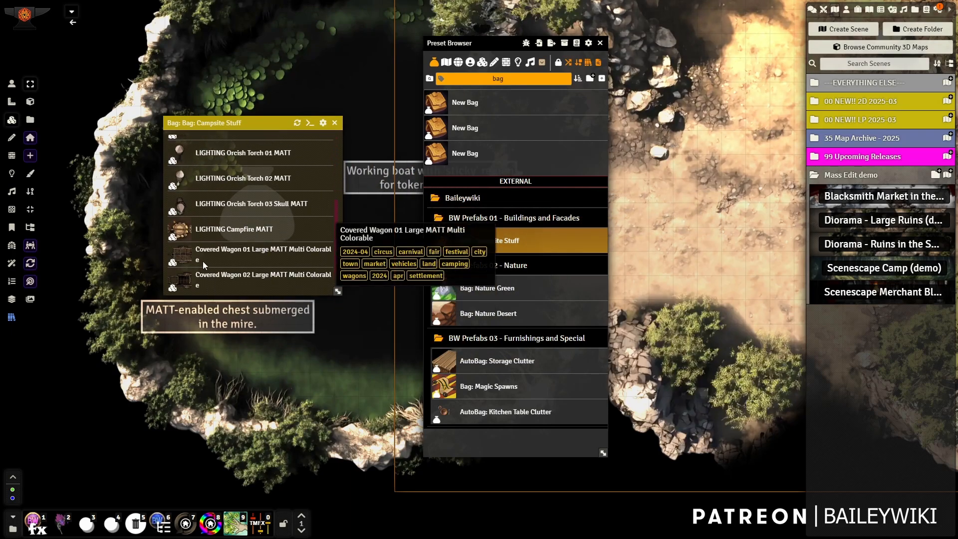
{"action": "scroll", "coordinate": [206, 237], "scroll_direction": "up", "scroll_amount": 2}
{"action": "scroll", "coordinate": [240, 245], "scroll_direction": "down", "scroll_amount": 4}
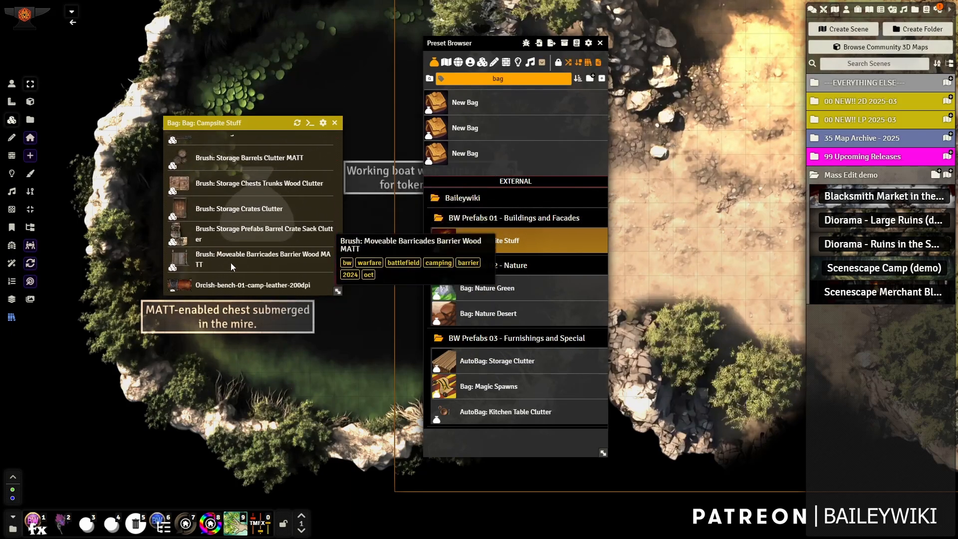
{"action": "scroll", "coordinate": [240, 245], "scroll_direction": "down", "scroll_amount": 2}
{"action": "scroll", "coordinate": [247, 259], "scroll_direction": "up", "scroll_amount": 5}
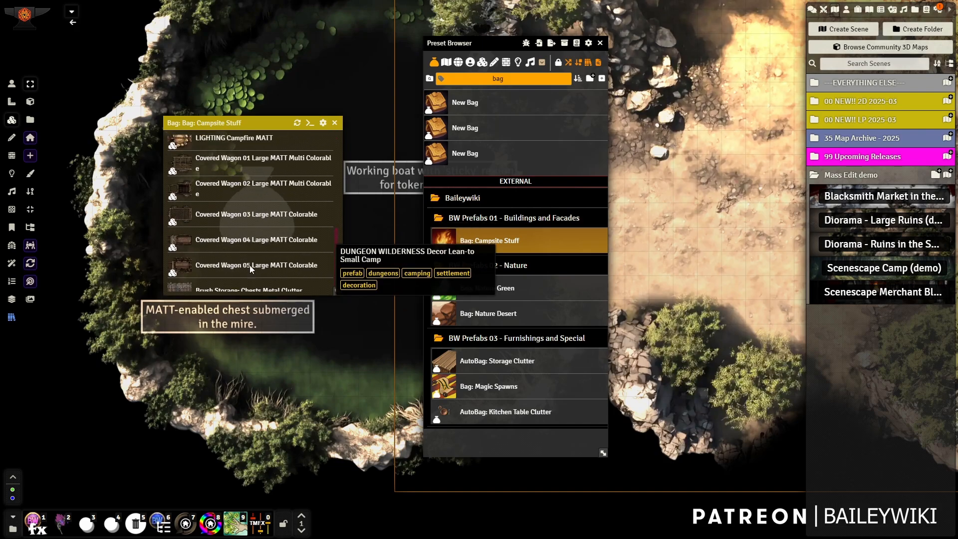
{"action": "scroll", "coordinate": [248, 268], "scroll_direction": "up", "scroll_amount": 5}
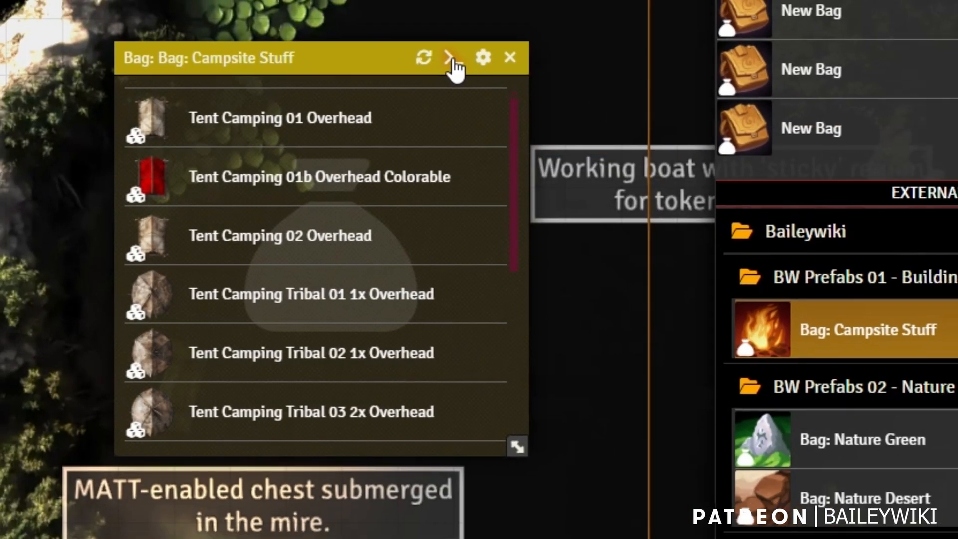
View the quick access macro prompt for the Campsite Stuff bag and a macro's ownership configuration, and dismiss both without saving.
{"action": "left_click", "coordinate": [470, 48]}
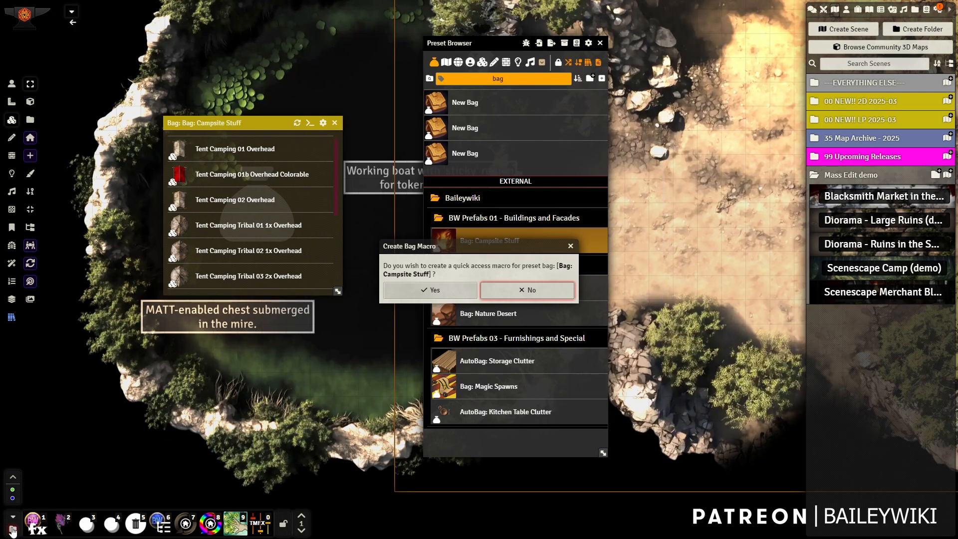
{"action": "left_click", "coordinate": [12, 530]}
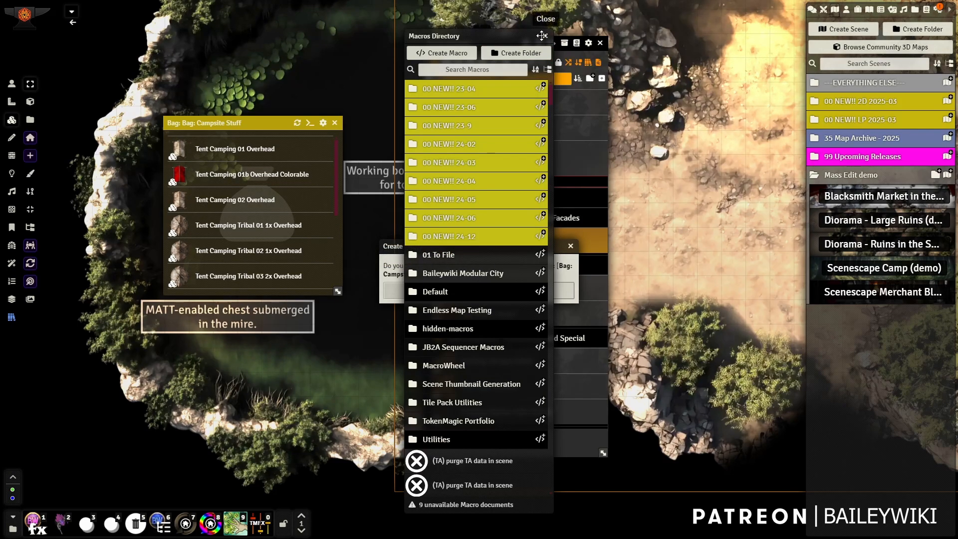
{"action": "right_click", "coordinate": [467, 464]}
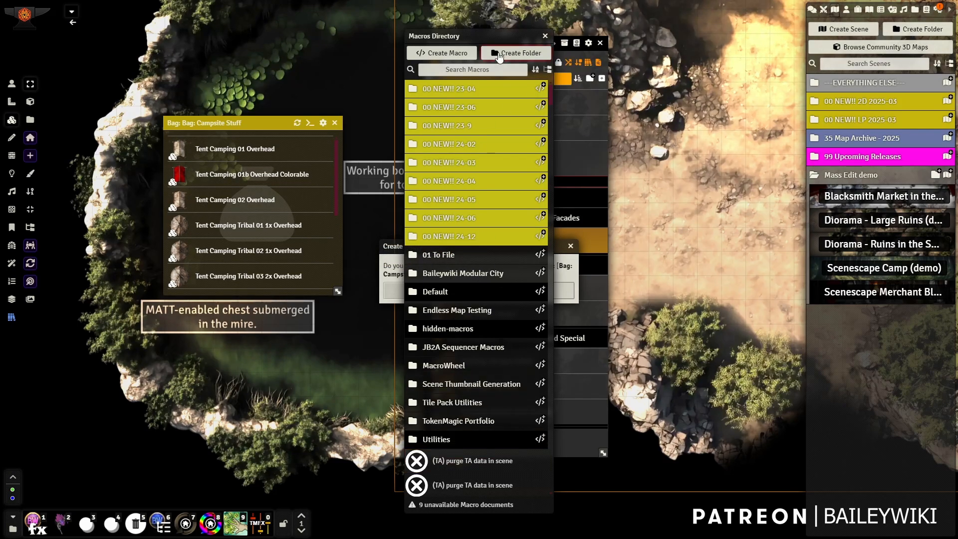
{"action": "left_click_drag", "start_coordinate": [474, 37], "coordinate": [667, 22]}
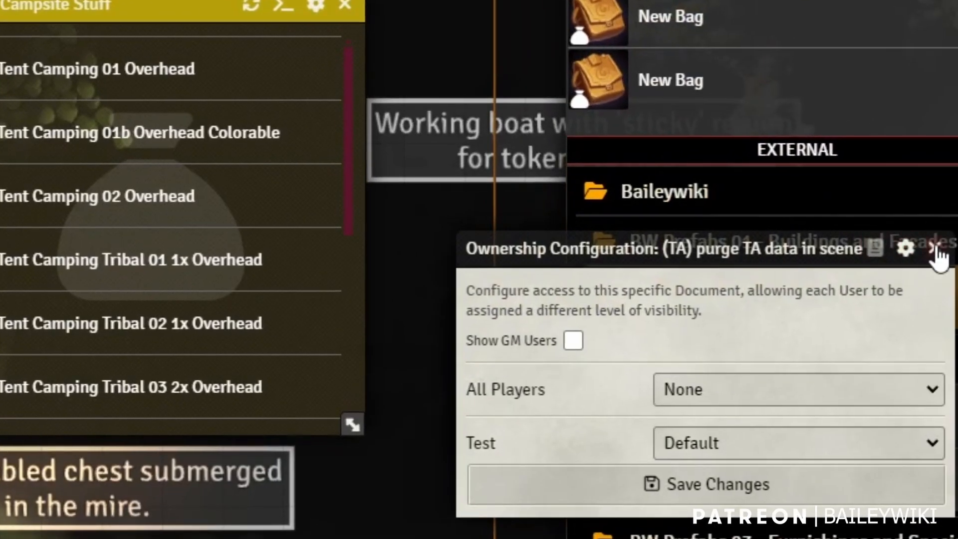
{"action": "left_click", "coordinate": [937, 249]}
{"action": "left_click", "coordinate": [933, 313]}
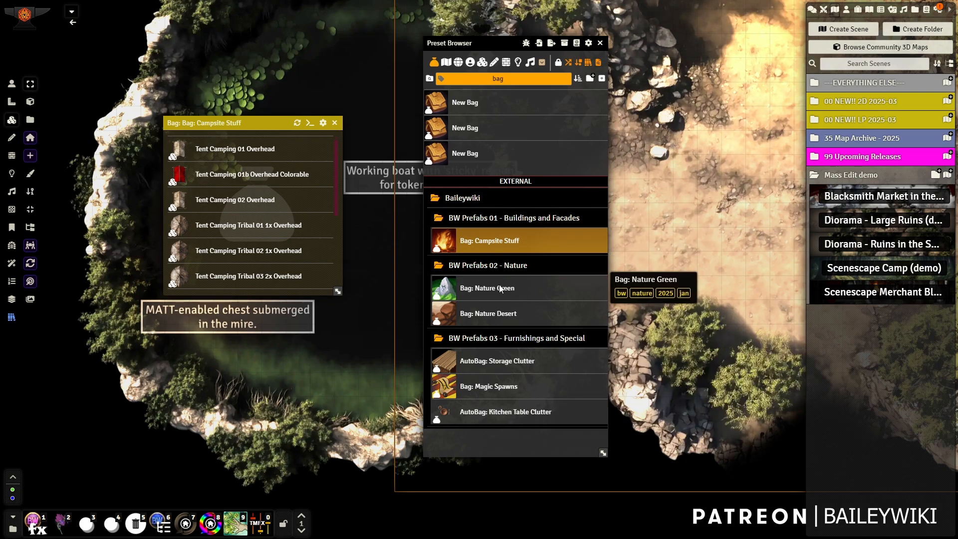
Open Bag: Magic Spawns in its own window, look over its prefabs, and close both bag windows.
{"action": "right_click", "coordinate": [505, 389]}
{"action": "left_click", "coordinate": [457, 355]}
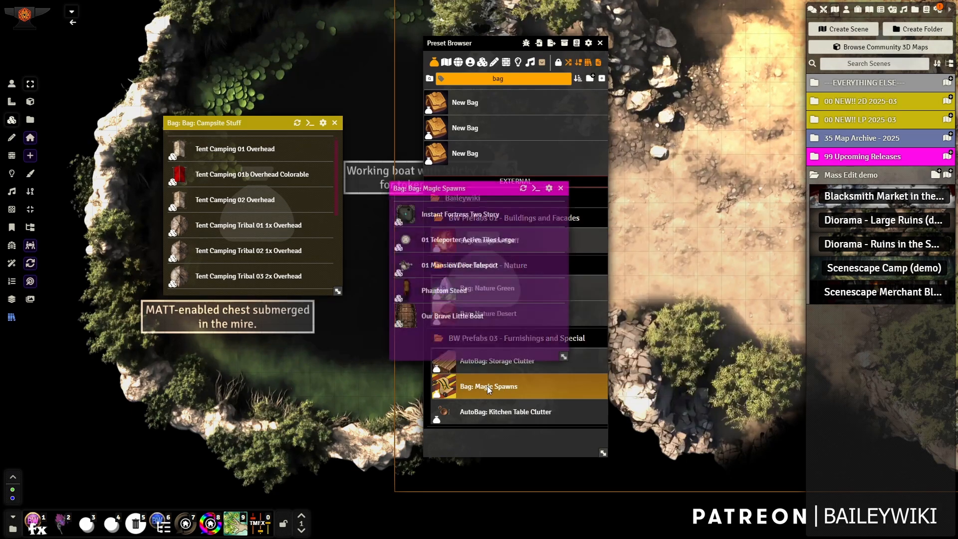
{"action": "left_click_drag", "start_coordinate": [471, 189], "coordinate": [801, 153]}
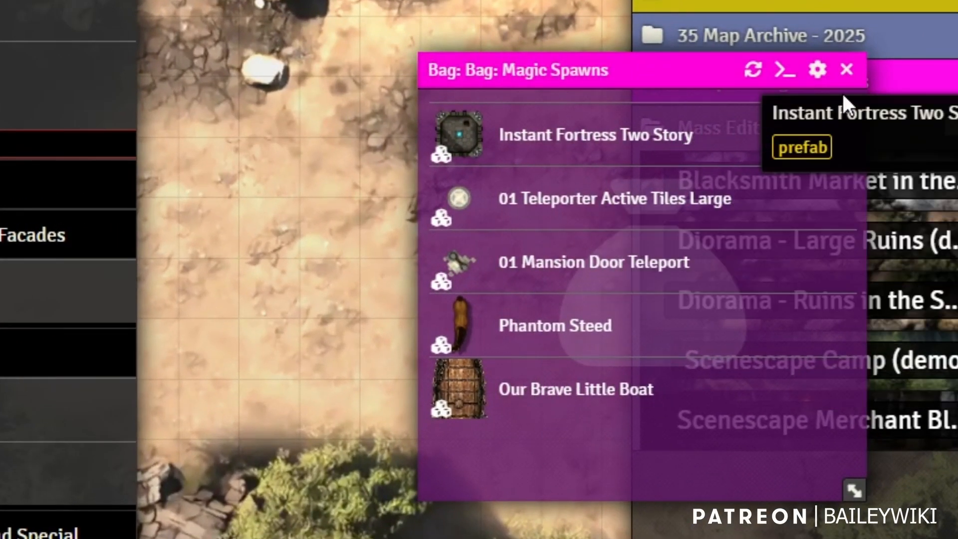
{"action": "left_click", "coordinate": [847, 74]}
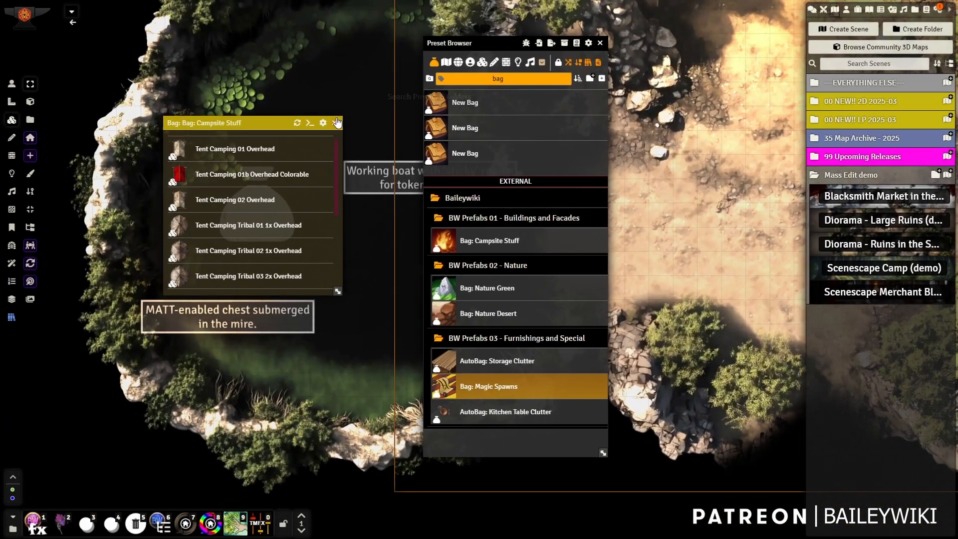
{"action": "left_click", "coordinate": [334, 123]}
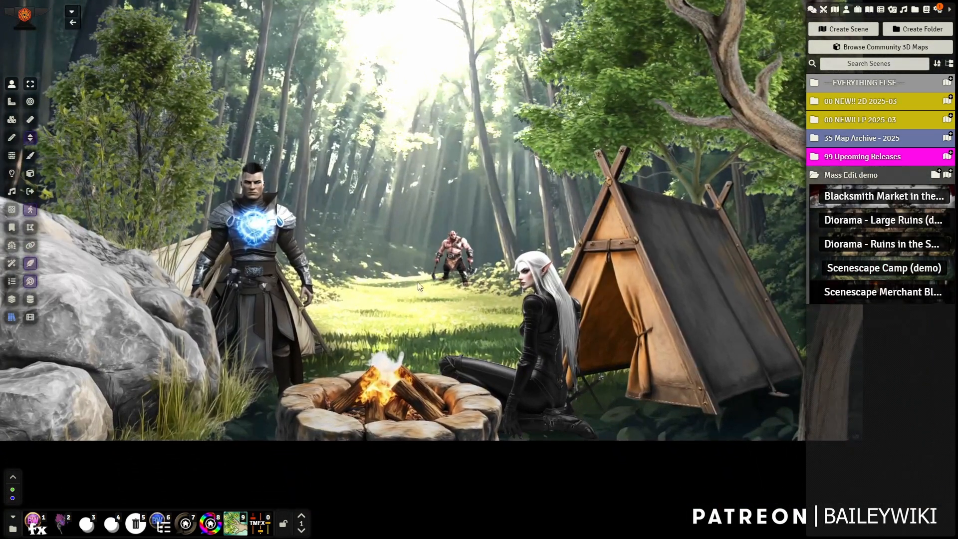
In the Scenescape Camp scene, move the dark tent tile deep into the clearing and bring it back behind the seated elf.
{"action": "left_click", "coordinate": [11, 120]}
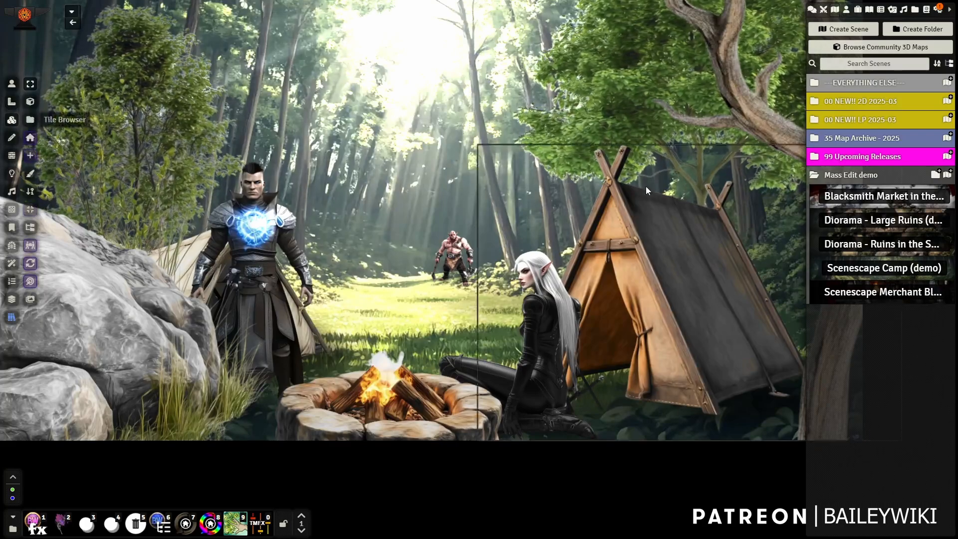
{"action": "left_click_drag", "start_coordinate": [694, 316], "coordinate": [661, 434]}
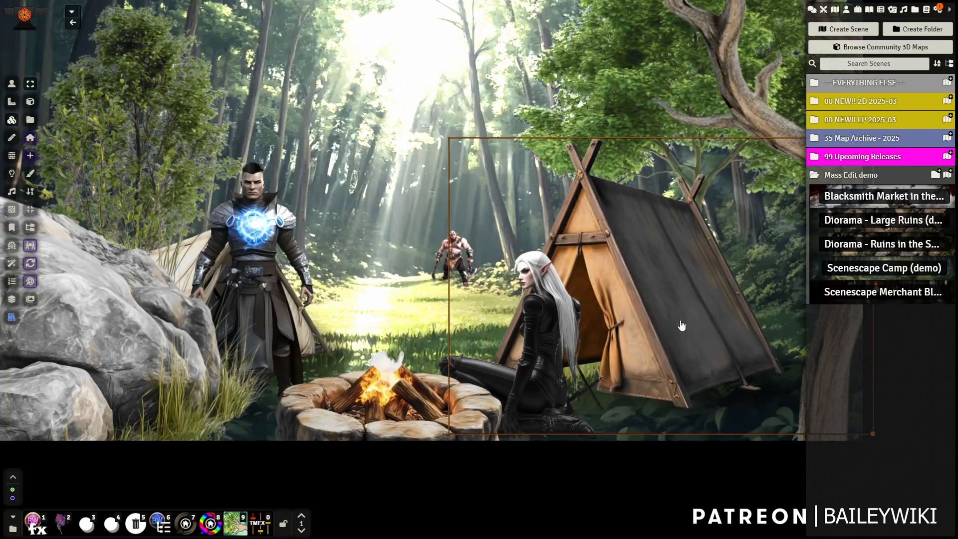
{"action": "key", "text": "alt+s"}
{"action": "left_click_drag", "start_coordinate": [671, 308], "coordinate": [478, 342]}
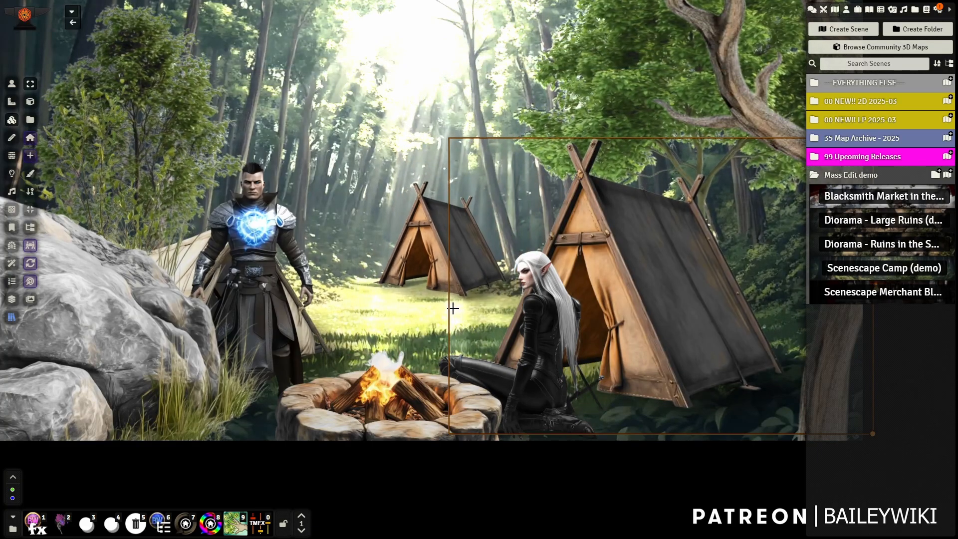
{"action": "left_click_drag", "start_coordinate": [659, 434], "coordinate": [667, 437]}
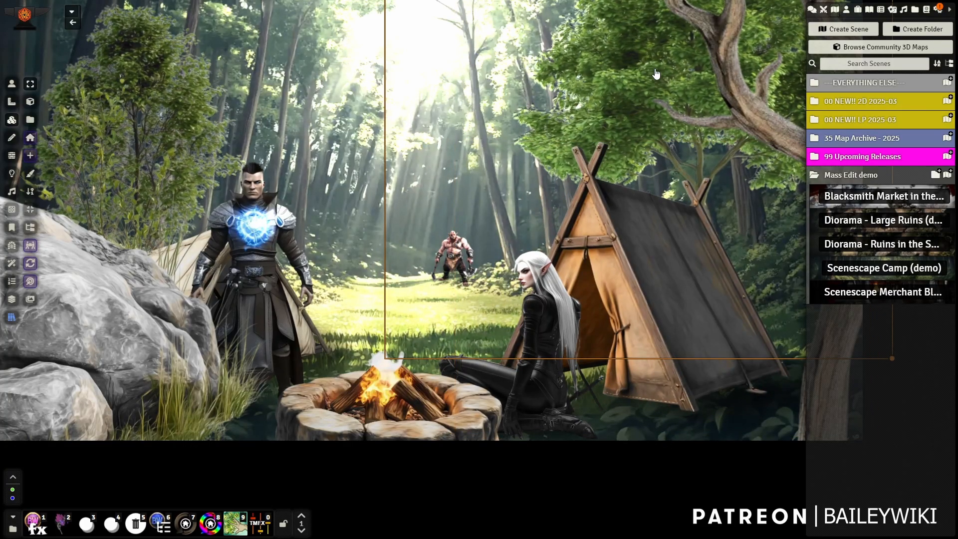
Shift the large leafy tree tile around the scene and reposition it behind the dark tent.
{"action": "left_click_drag", "start_coordinate": [656, 74], "coordinate": [499, 128]}
{"action": "left_click_drag", "start_coordinate": [522, 99], "coordinate": [550, 95]}
{"action": "left_click_drag", "start_coordinate": [667, 206], "coordinate": [669, 208]}
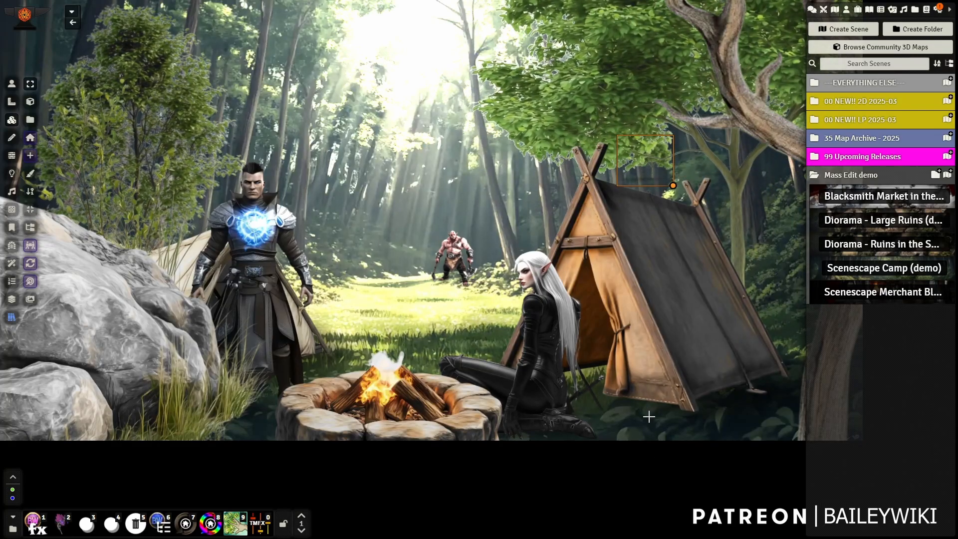
{"action": "left_click", "coordinate": [649, 416]}
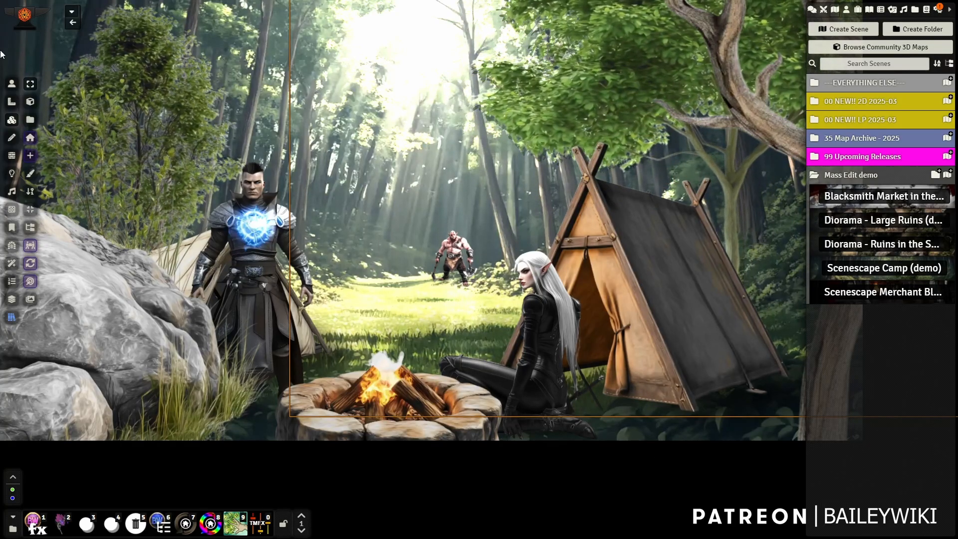
Move the character tokens through the clearing and gather the armoured man, ogre and elf around the campfire.
{"action": "left_click", "coordinate": [10, 86]}
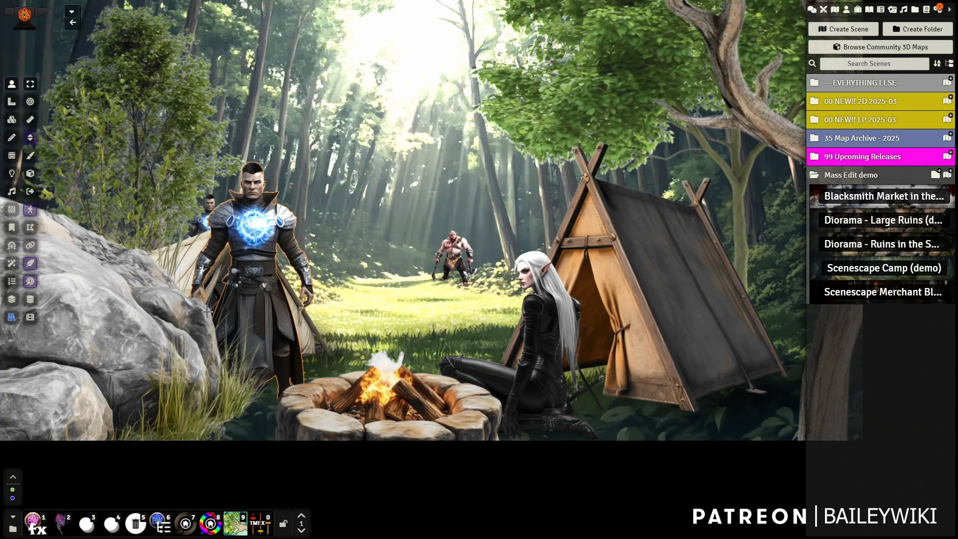
{"action": "left_click_drag", "start_coordinate": [166, 445], "coordinate": [350, 419]}
{"action": "left_click_drag", "start_coordinate": [350, 305], "coordinate": [294, 433]}
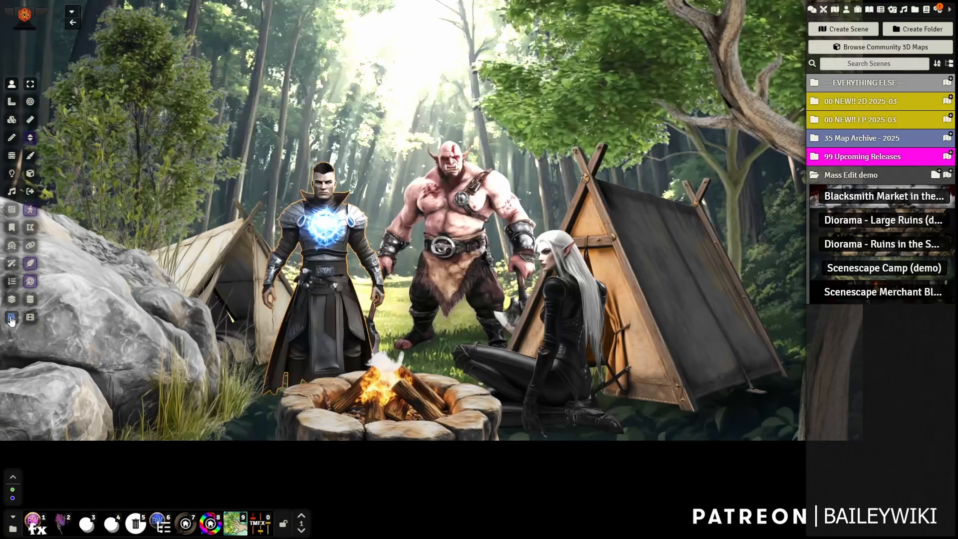
Search the Preset Browser for #scenescapes and place the Building Castle 04 preset behind the small tent and tokens.
{"action": "left_click", "coordinate": [12, 318]}
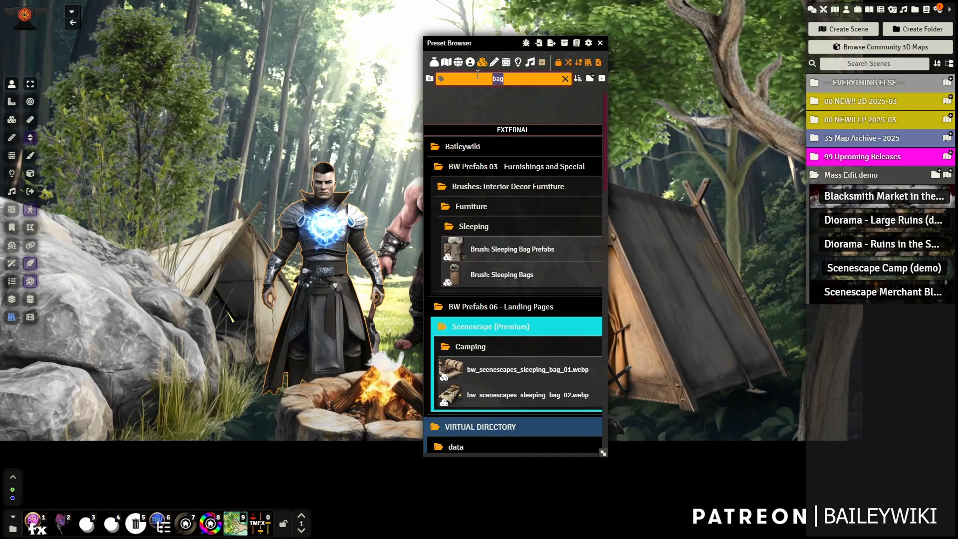
{"action": "type", "text": "#scenescapes"}
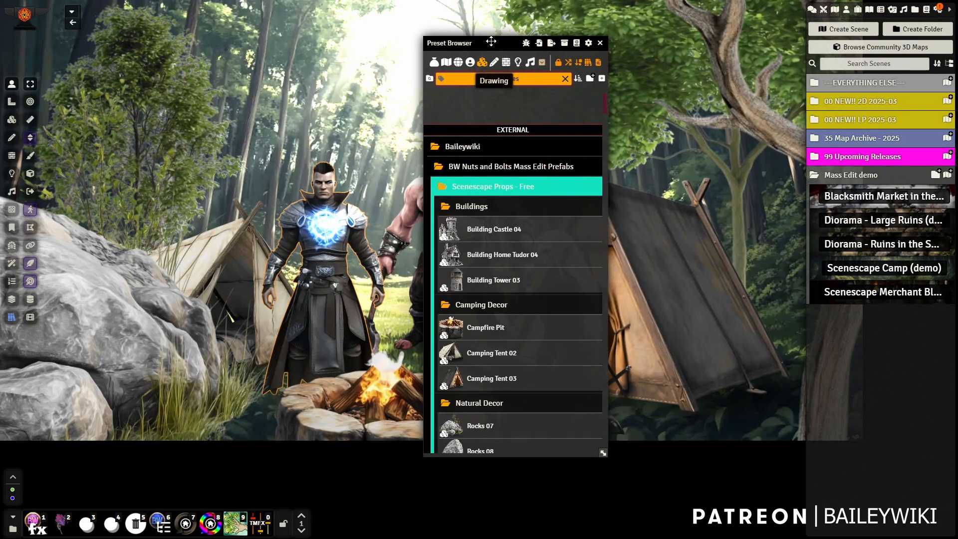
{"action": "left_click_drag", "start_coordinate": [491, 42], "coordinate": [738, 27]}
{"action": "double_click", "coordinate": [735, 216]}
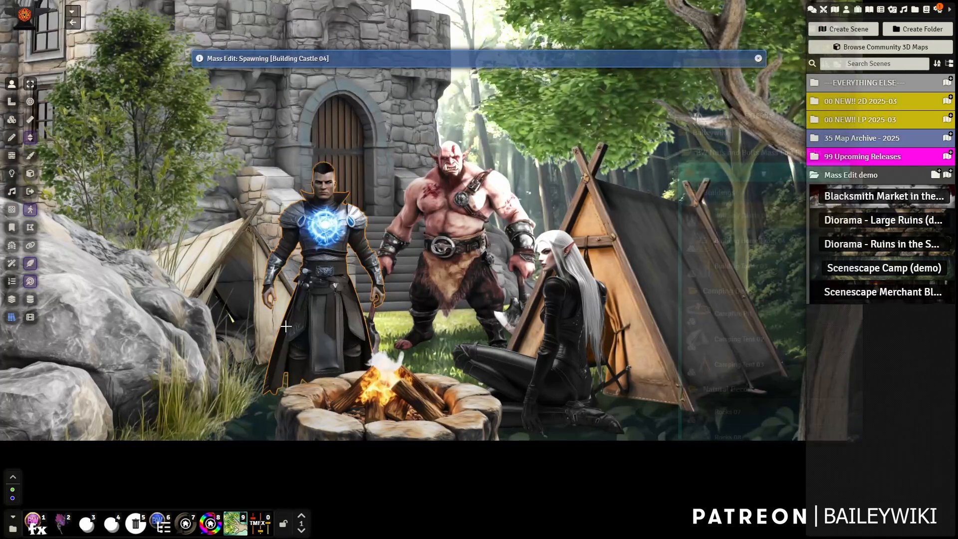
{"action": "left_click", "coordinate": [265, 316]}
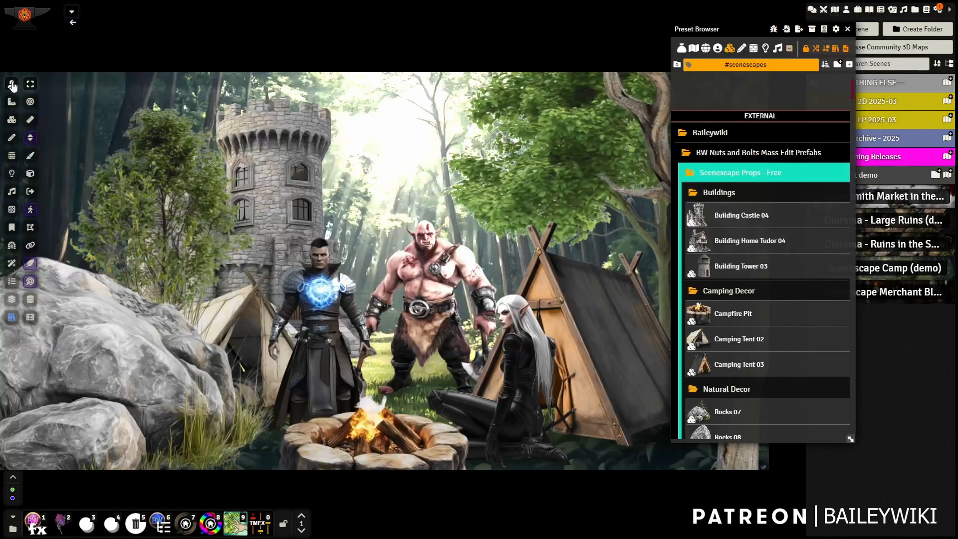
Move the armoured man token around near the castle tower and return him beside the campfire.
{"action": "left_click", "coordinate": [12, 85]}
{"action": "key", "text": "w"}
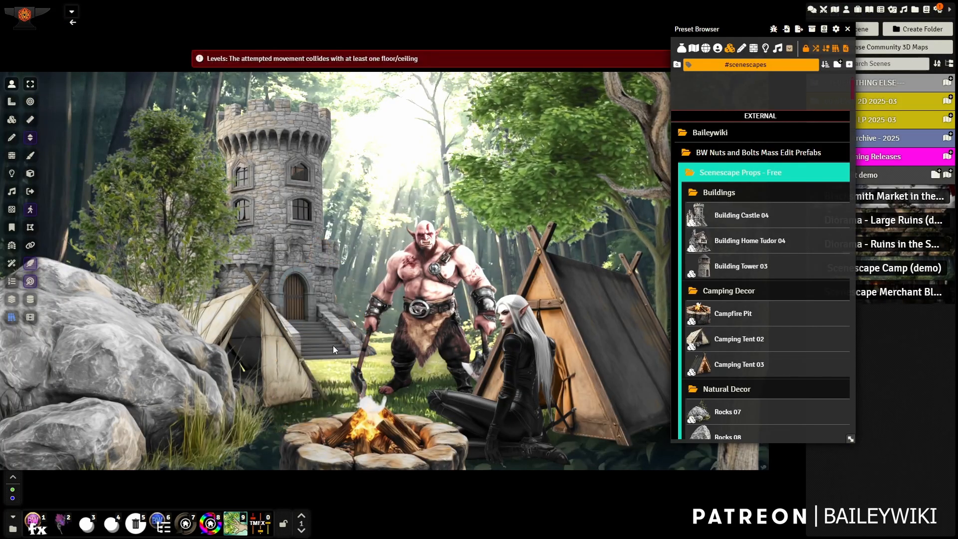
{"action": "key", "text": "d"}
{"action": "key", "text": "a"}
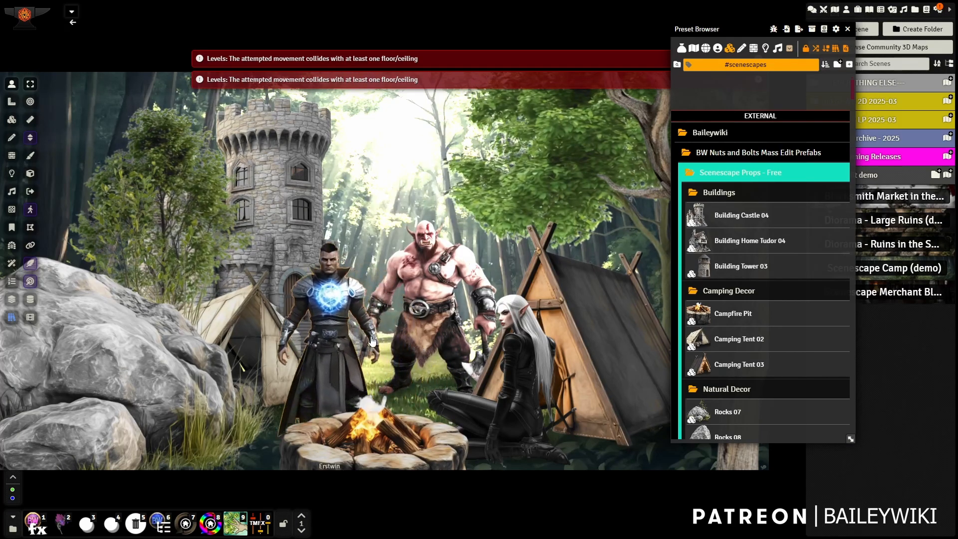
{"action": "left_click_drag", "start_coordinate": [321, 355], "coordinate": [356, 314]}
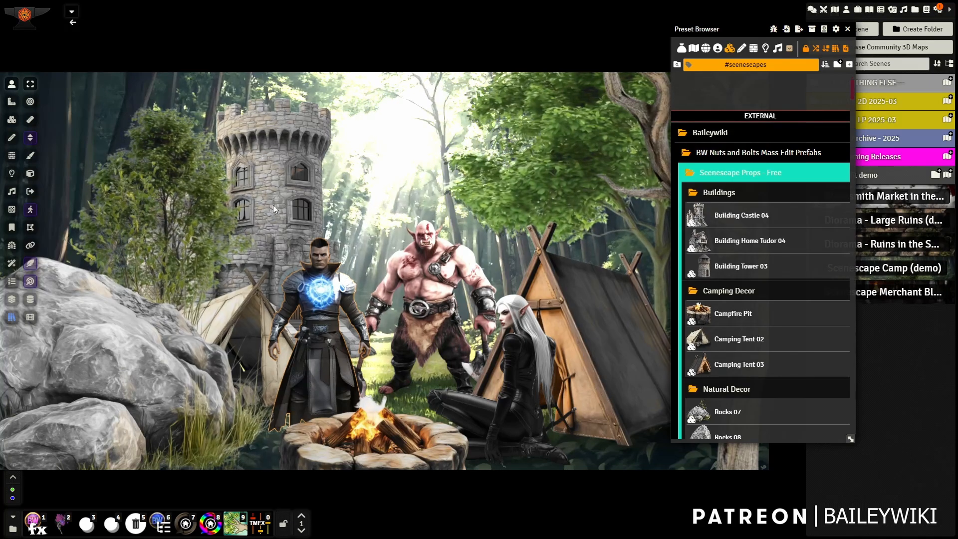
Close the Preset Browser and open the Scenescape settings of the Scenescape Camp (demo) scene, leaving only that settings window open.
{"action": "left_click", "coordinate": [12, 120]}
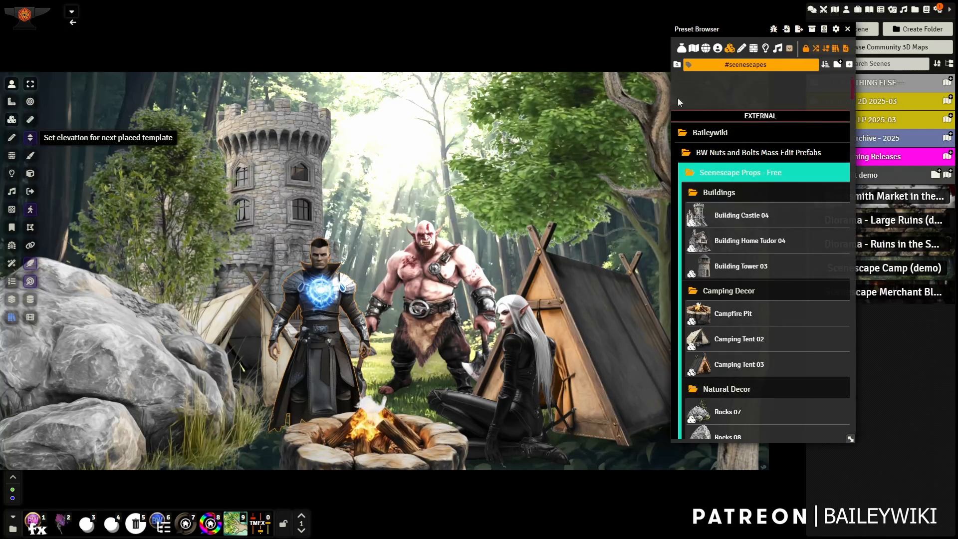
{"action": "left_click", "coordinate": [849, 30]}
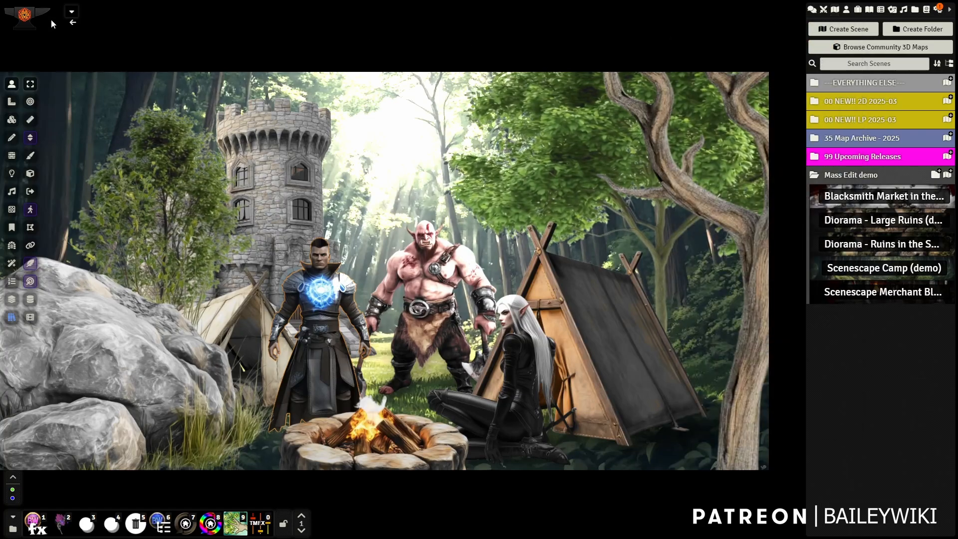
{"action": "left_click", "coordinate": [79, 12]}
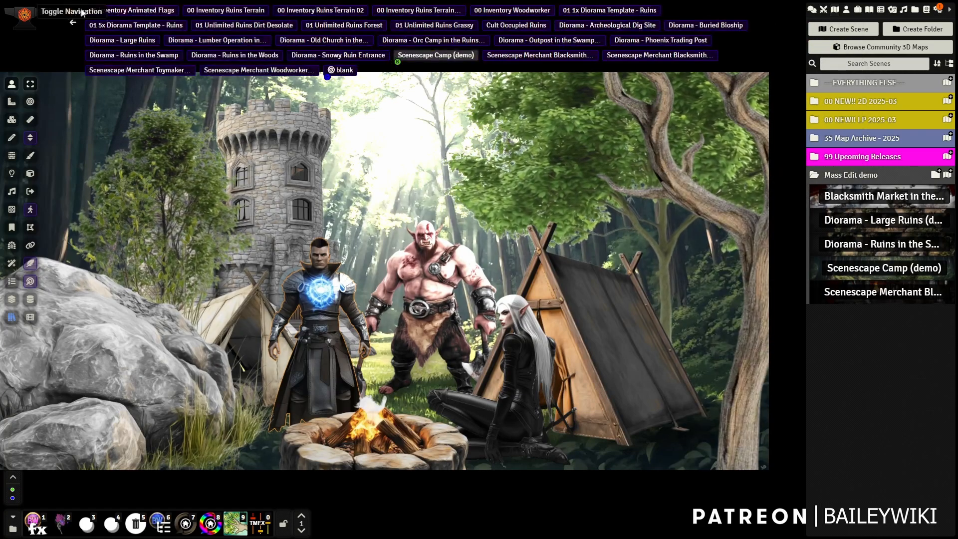
{"action": "right_click", "coordinate": [432, 57]}
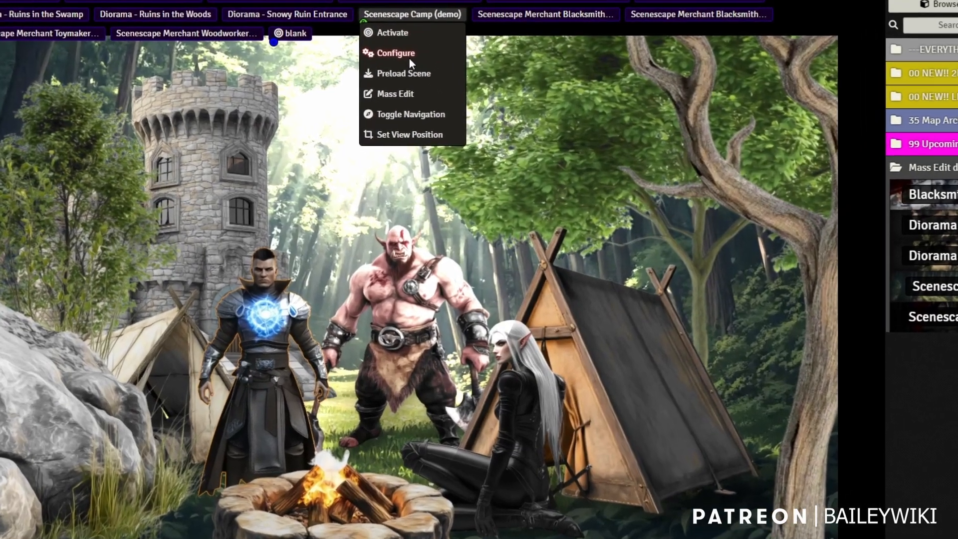
{"action": "left_click", "coordinate": [419, 86]}
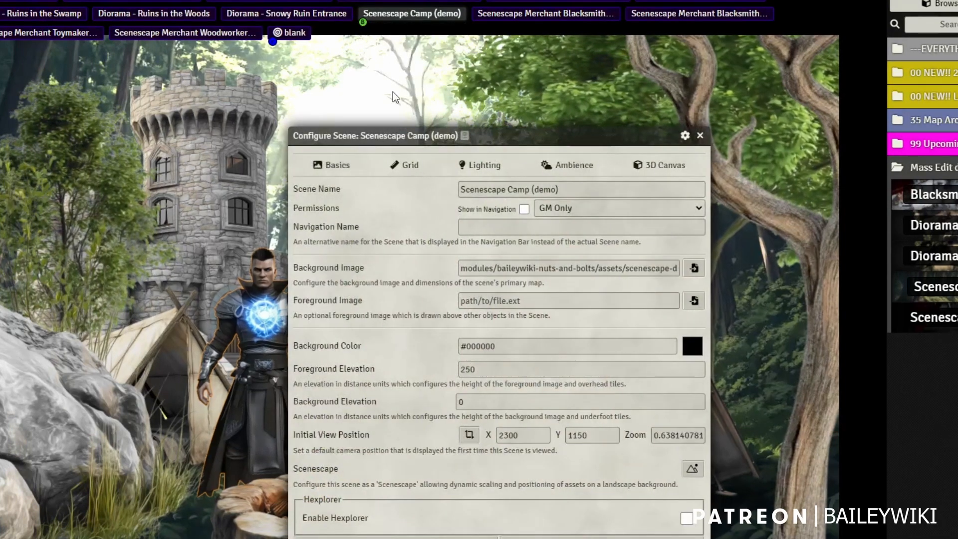
{"action": "left_click", "coordinate": [692, 468]}
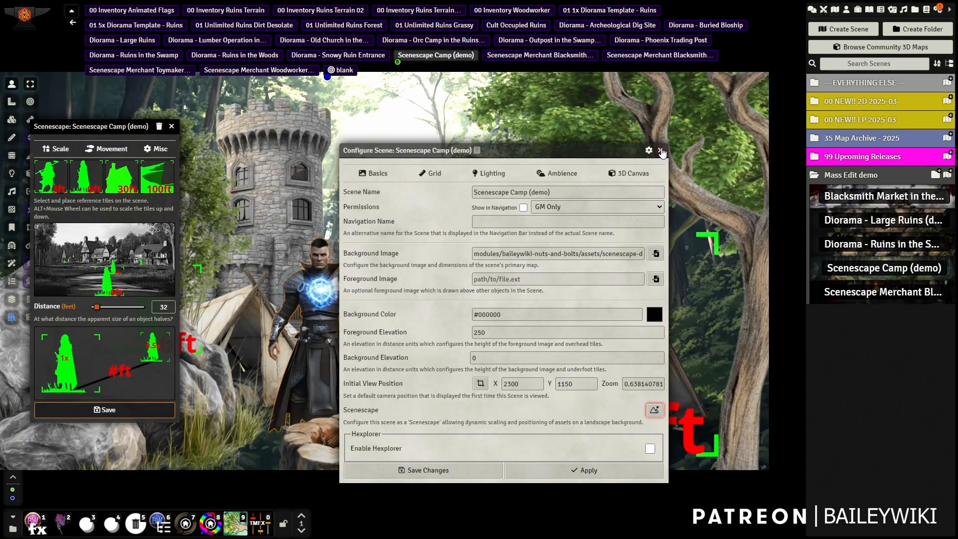
{"action": "left_click", "coordinate": [661, 151]}
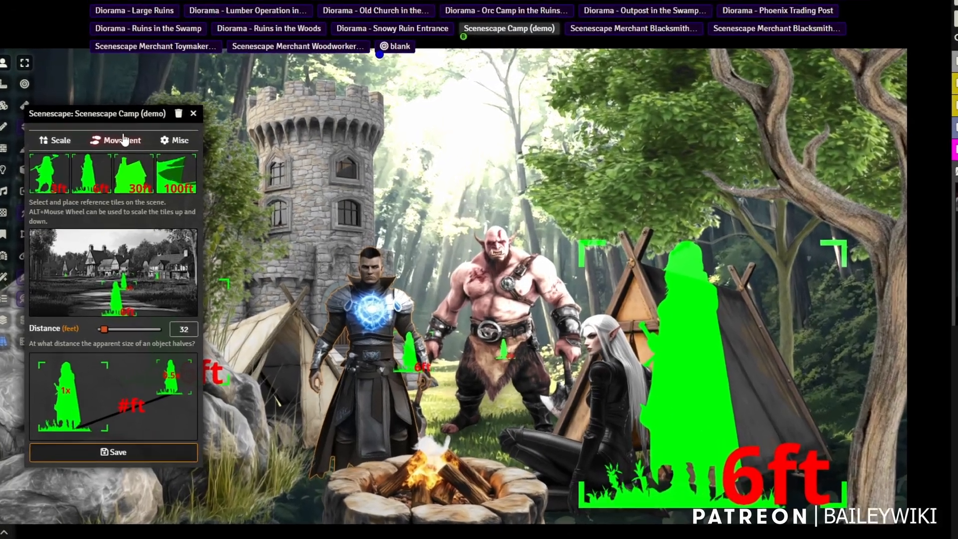
Review the Scenescape movement settings, enable Black Bars in the miscellaneous settings, and save the configuration.
{"action": "left_click", "coordinate": [107, 149]}
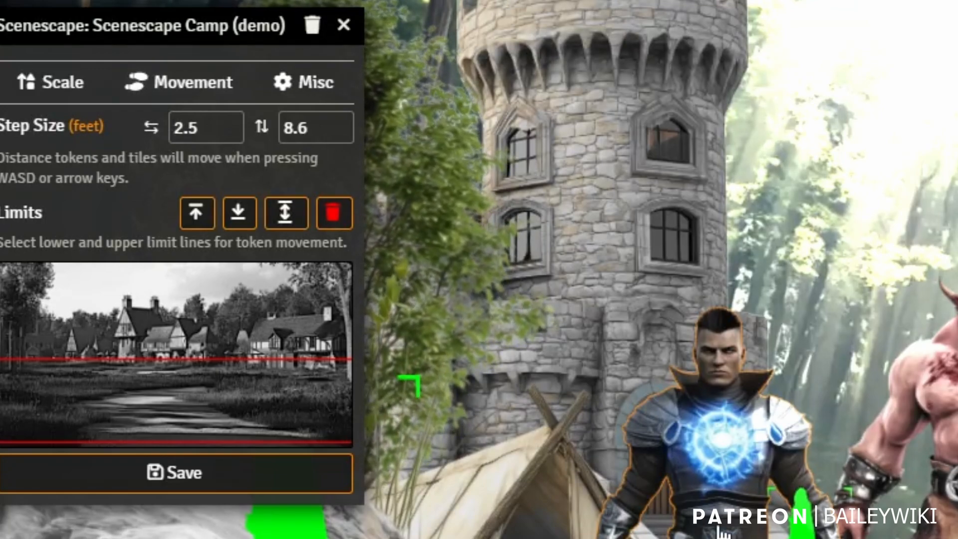
{"action": "left_click", "coordinate": [322, 82]}
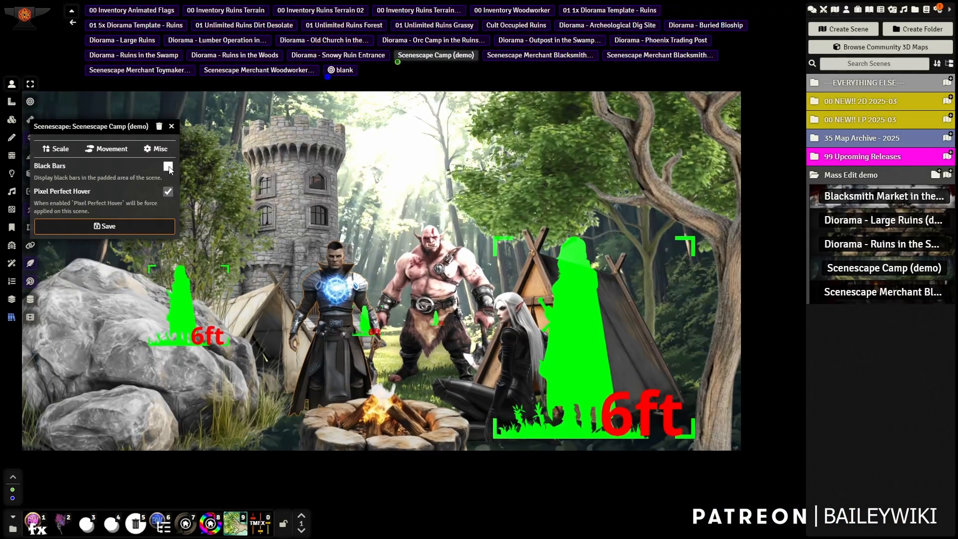
{"action": "left_click", "coordinate": [167, 167]}
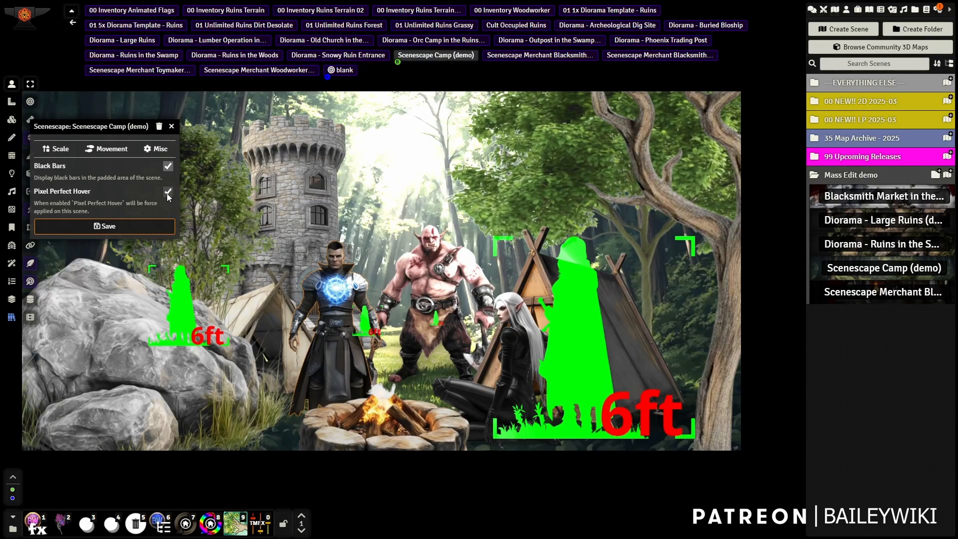
{"action": "left_click", "coordinate": [105, 227]}
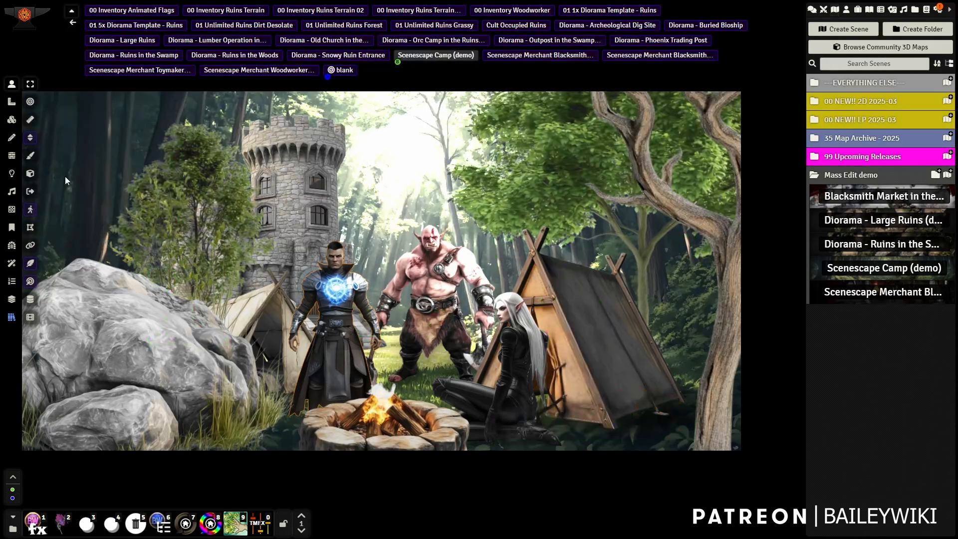
Open the seated elf token's configuration and examine the Scenescape: Auto-flip options in its appearance settings.
{"action": "scroll", "coordinate": [272, 443], "scroll_direction": "up", "scroll_amount": 10}
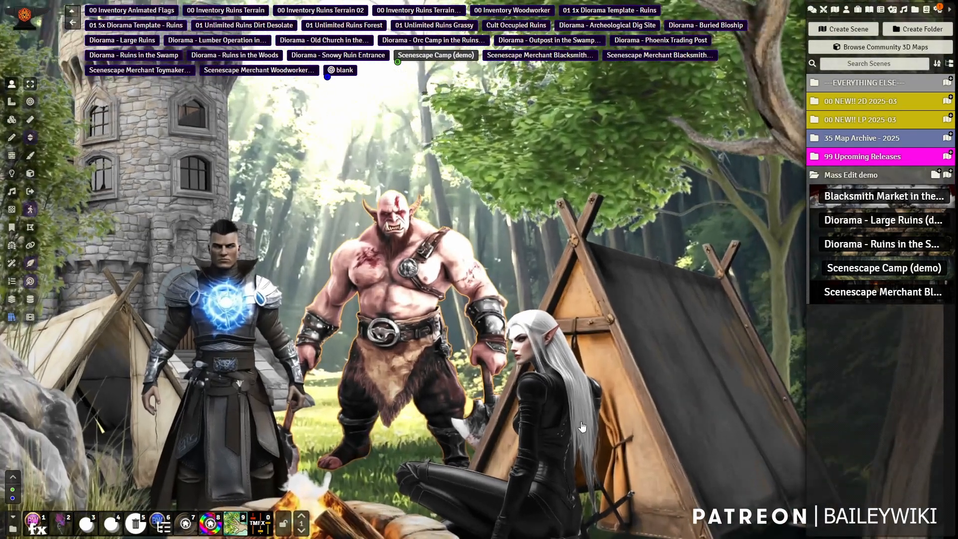
{"action": "right_click", "coordinate": [554, 425]}
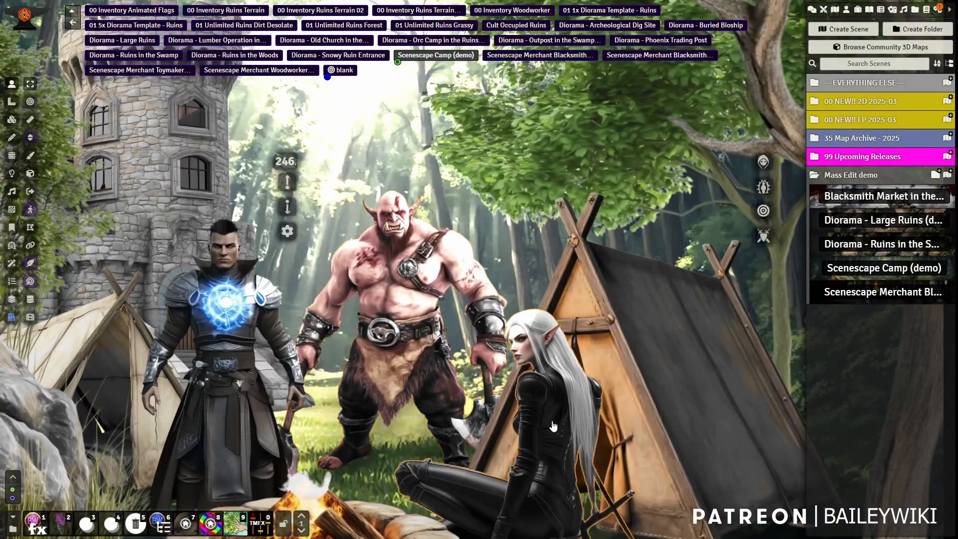
{"action": "right_click", "coordinate": [554, 425]}
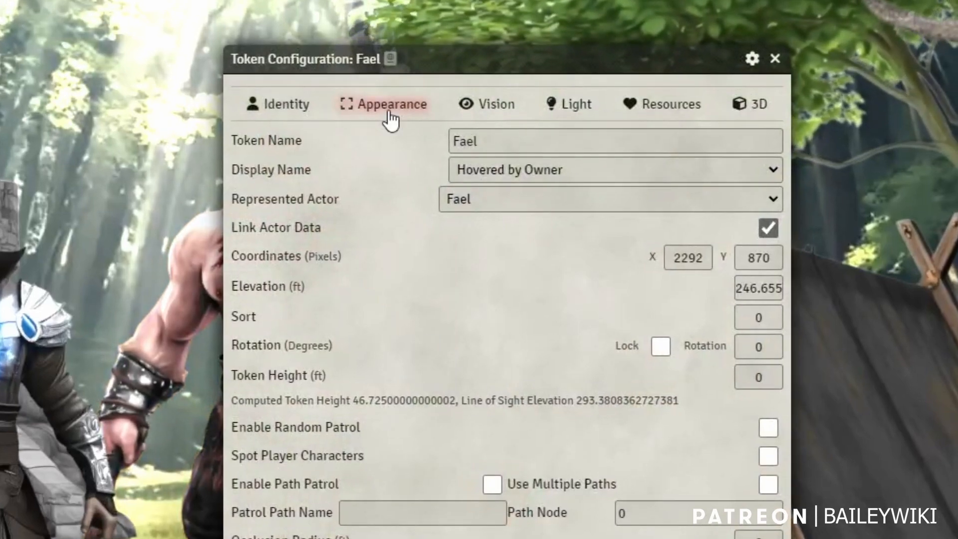
{"action": "left_click", "coordinate": [390, 117]}
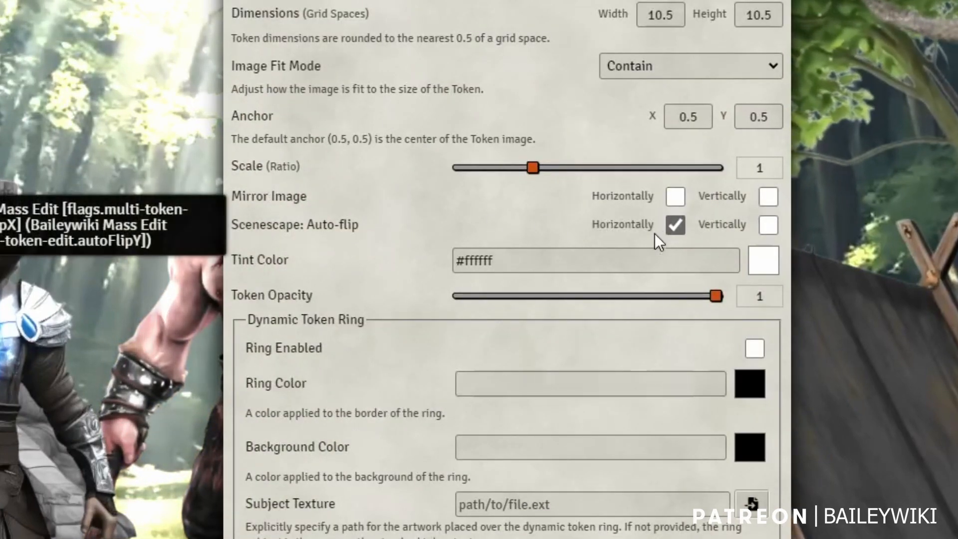
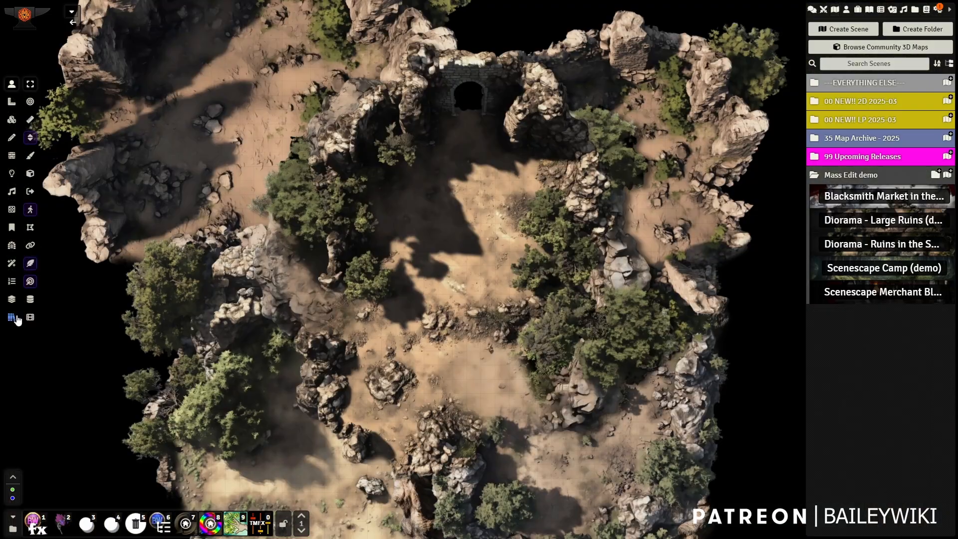
{"action": "scroll", "coordinate": [402, 315], "scroll_direction": "up", "scroll_amount": 5}
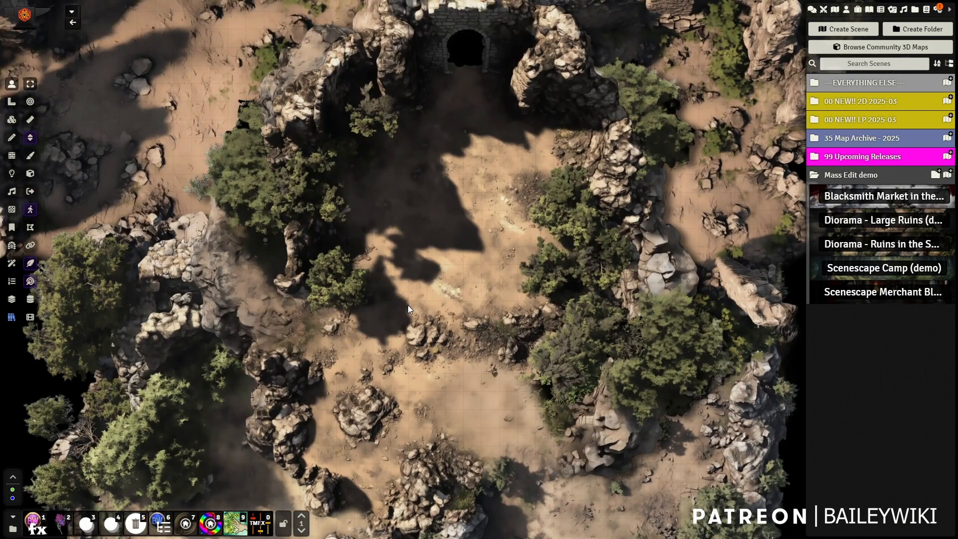
{"action": "left_click_drag", "start_coordinate": [415, 265], "coordinate": [447, 321]}
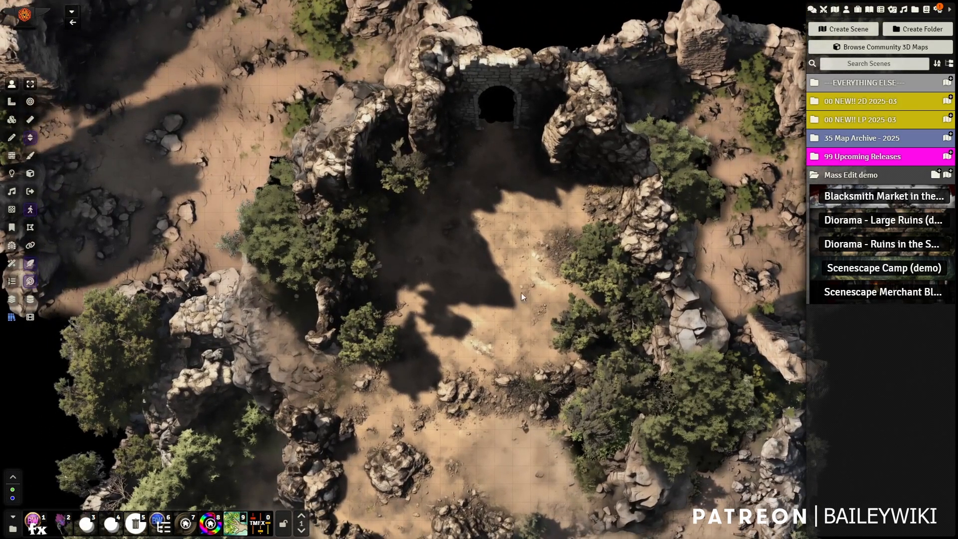
{"action": "scroll", "coordinate": [521, 292], "scroll_direction": "up", "scroll_amount": 2}
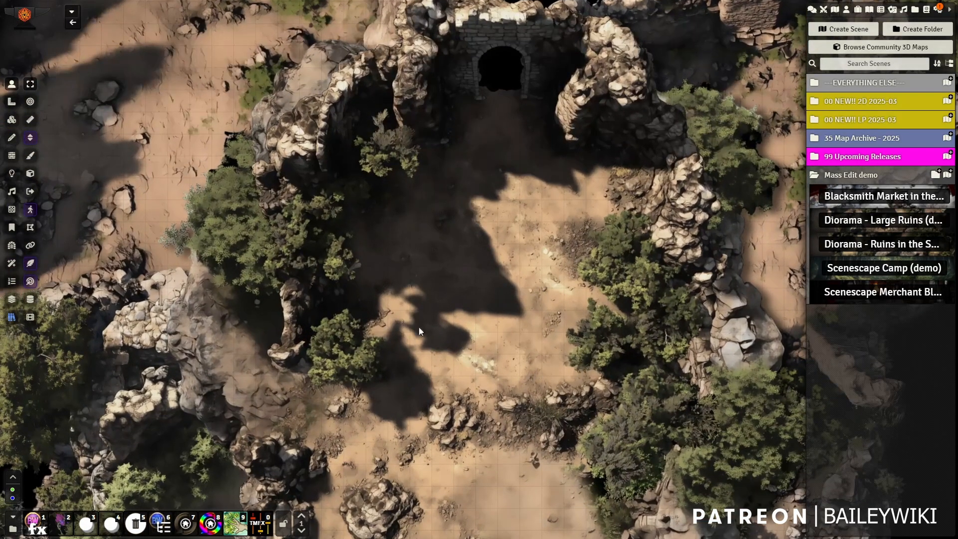
{"action": "left_click_drag", "start_coordinate": [583, 194], "coordinate": [537, 271]}
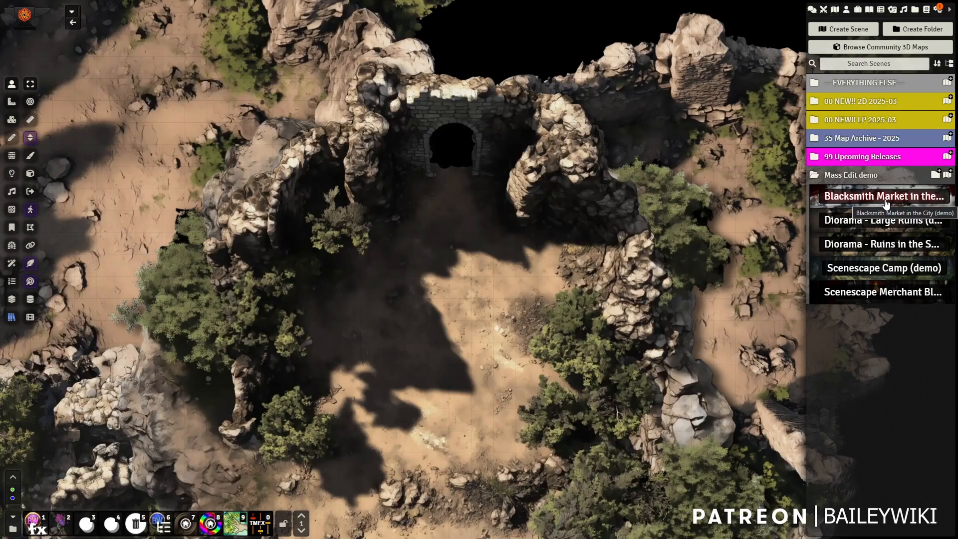
Select all five scenes in the Mass Edit demo folder and open the Mass-Scene edit form for them.
{"action": "left_click", "coordinate": [887, 291], "text": "shift"}
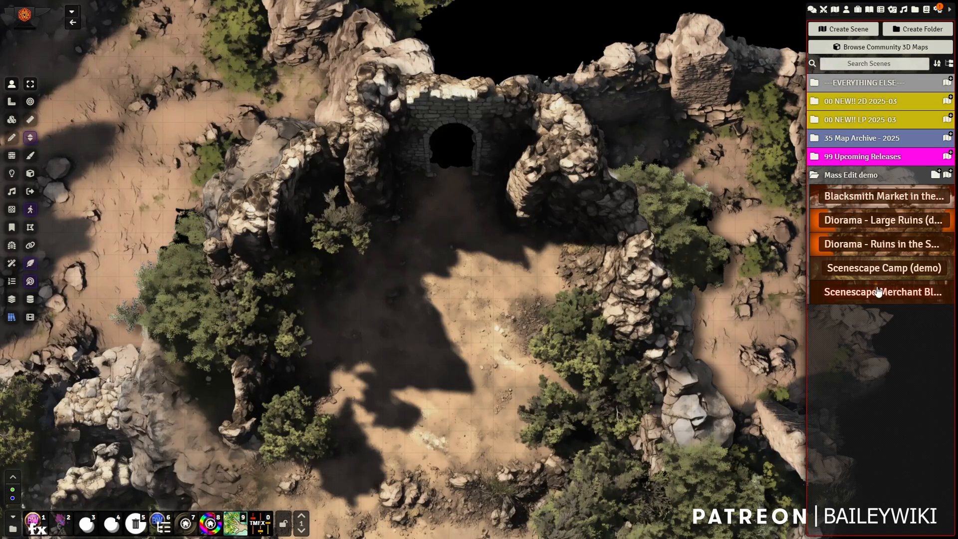
{"action": "right_click", "coordinate": [872, 248]}
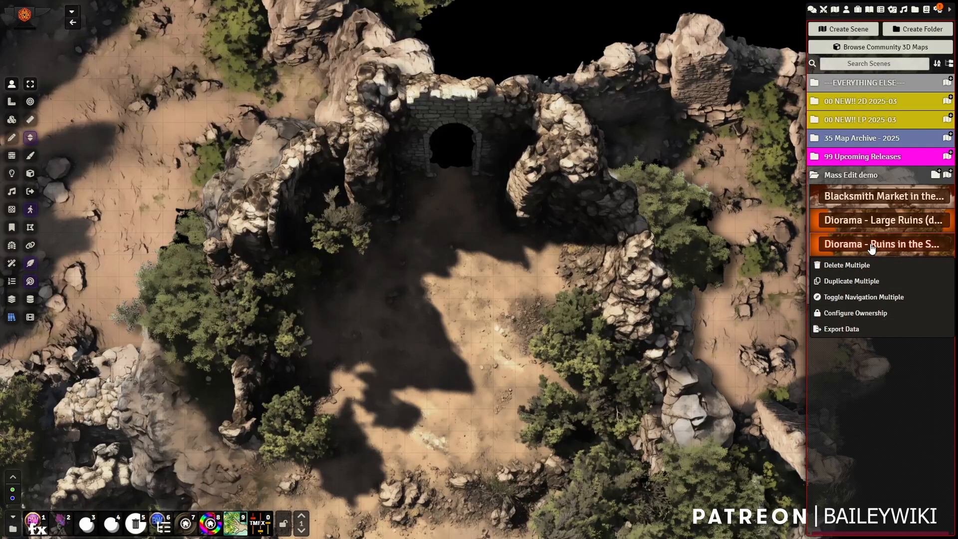
{"action": "right_click", "coordinate": [871, 248]}
{"action": "key", "text": "shift+e"}
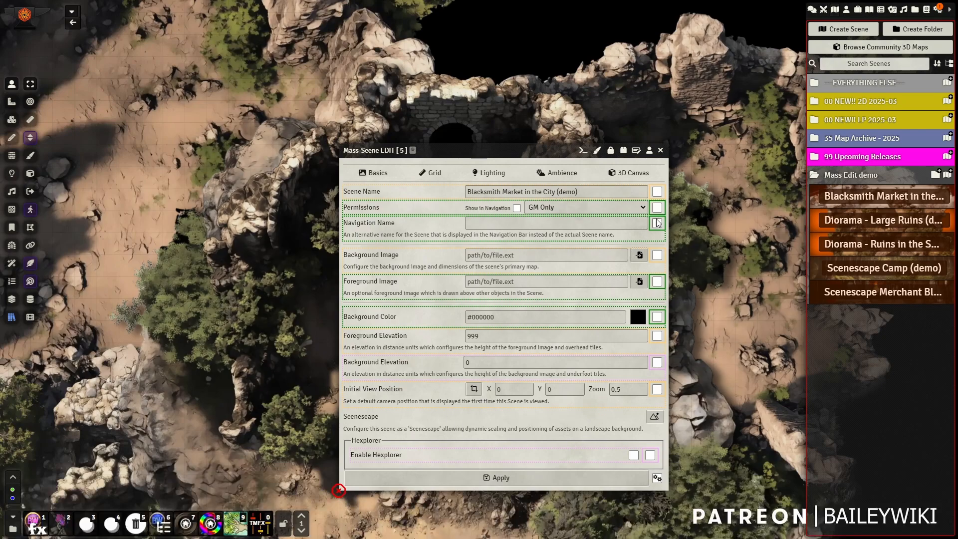
Append "new" to the names of the five selected scenes and apply the mass edit.
{"action": "left_click", "coordinate": [587, 191]}
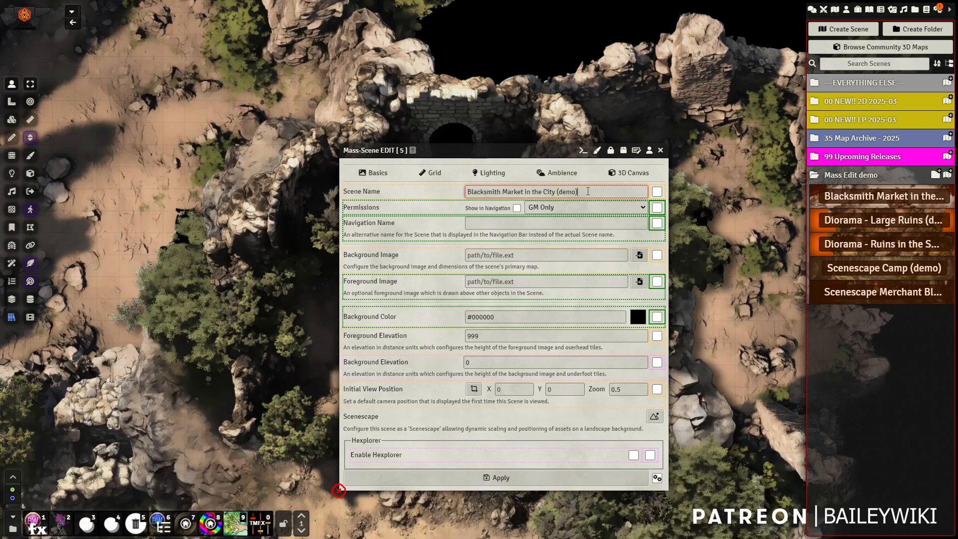
{"action": "right_click", "coordinate": [619, 192]}
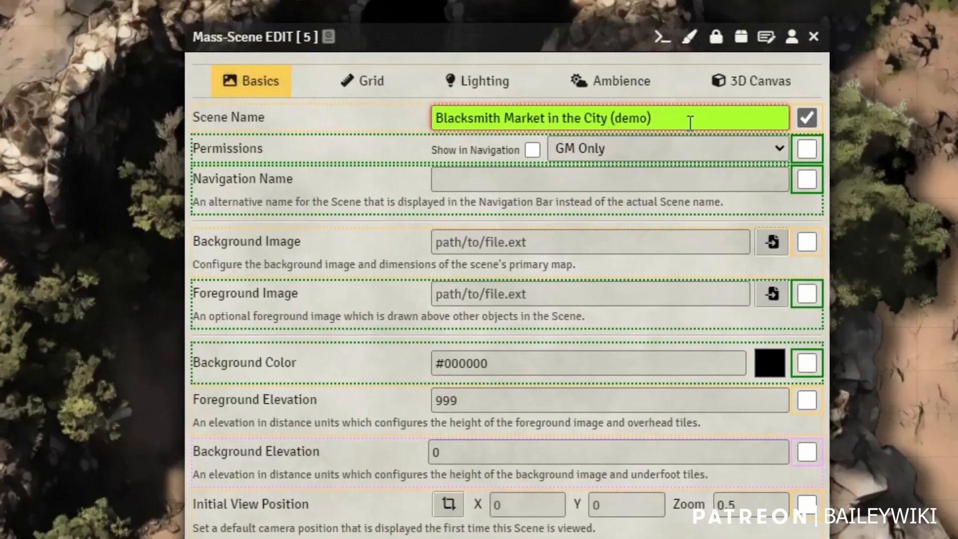
{"action": "type", "text": "new"}
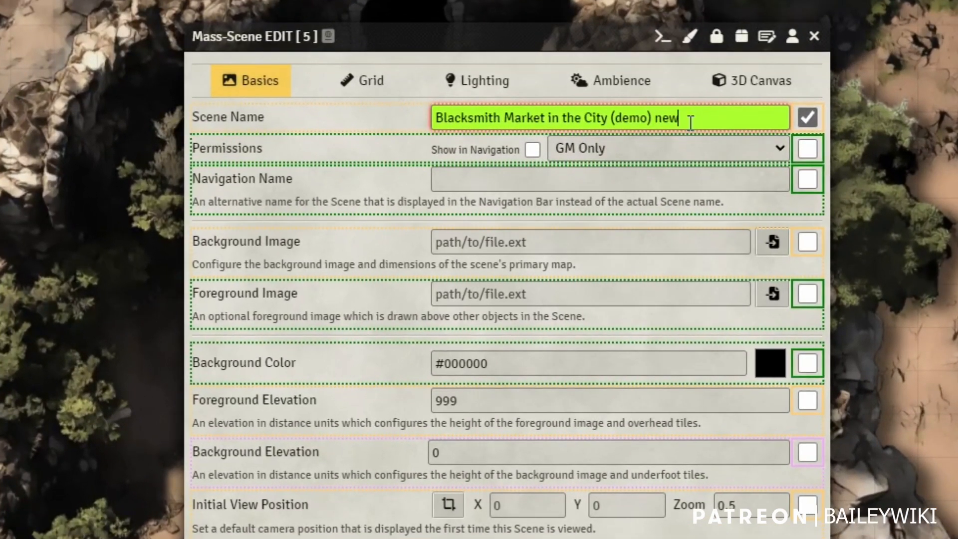
{"action": "key", "text": "ctrl+a"}
{"action": "type", "text": "ne"}
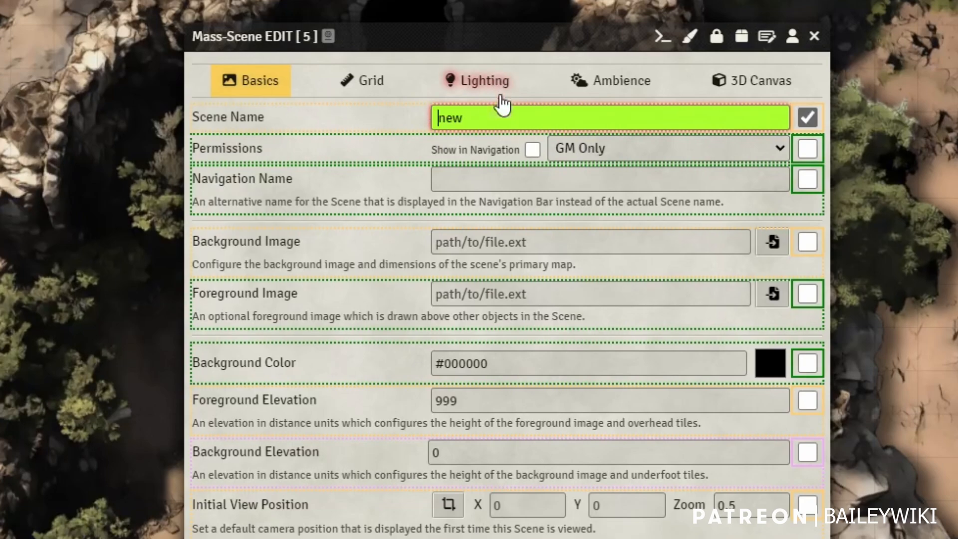
{"action": "key", "text": "Return"}
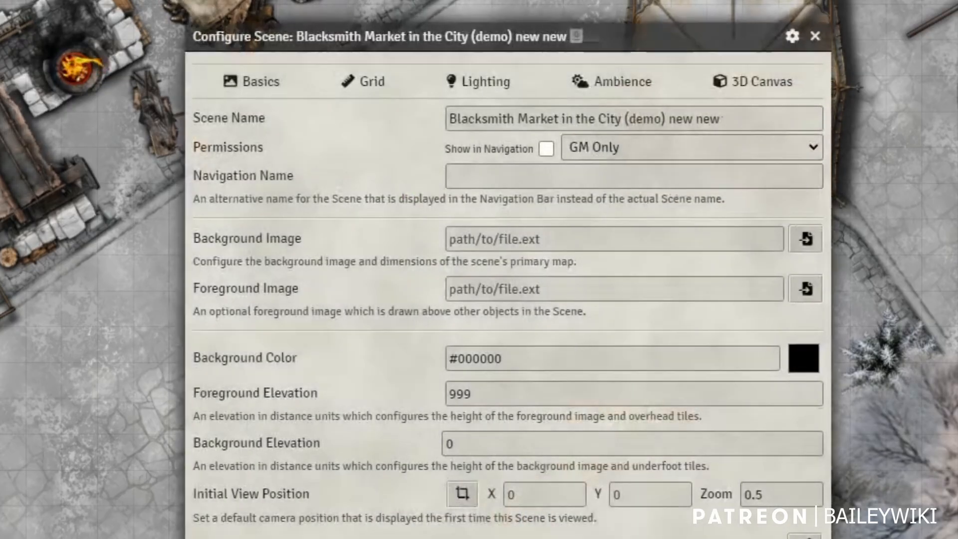
Inspect the scene name in the Blacksmith Market scene's configuration and close the configuration window.
{"action": "left_click", "coordinate": [726, 119]}
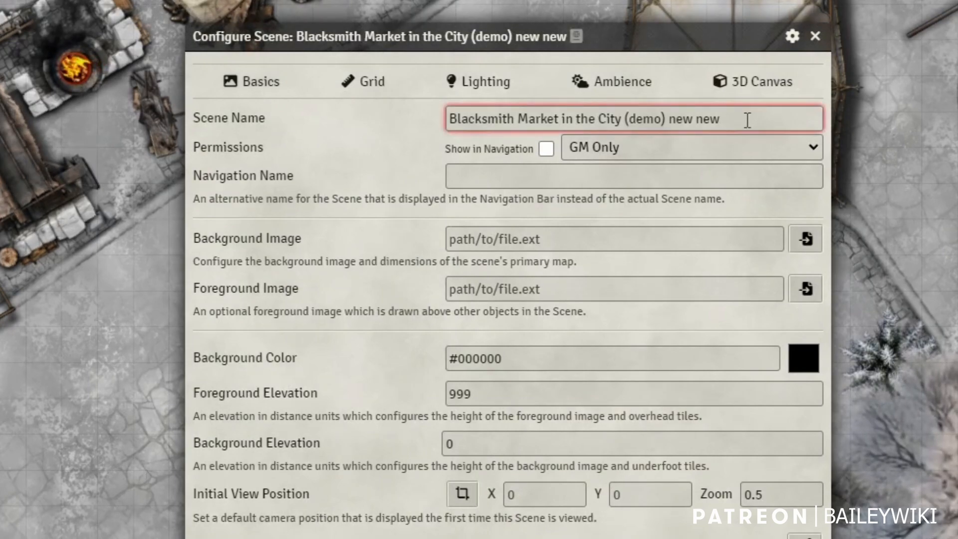
{"action": "double_click", "coordinate": [717, 119]}
{"action": "left_click", "coordinate": [815, 36]}
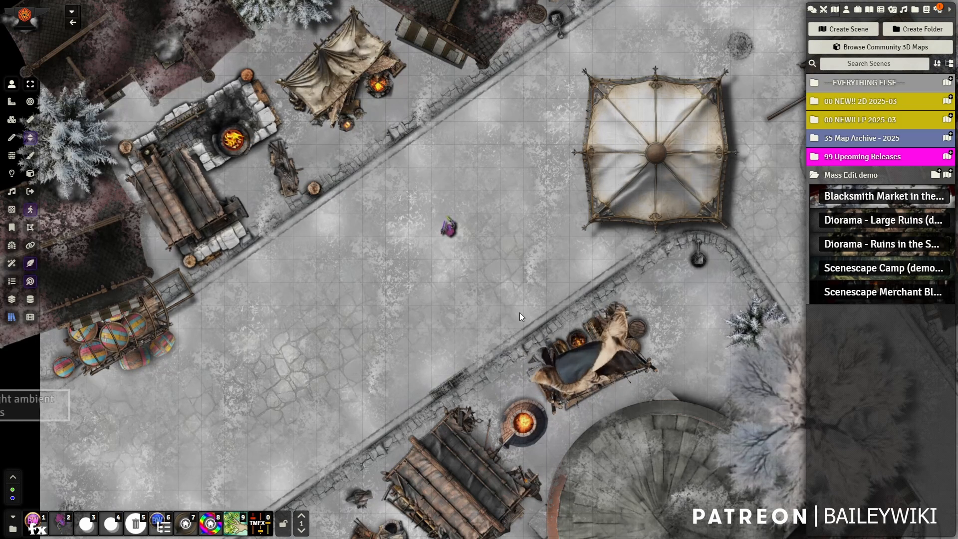
Open the Baileywiki Presets and Asset Browser over the snowy market scene with the BW Asset Category Browser macro.
{"action": "left_click_drag", "start_coordinate": [519, 312], "coordinate": [491, 309]}
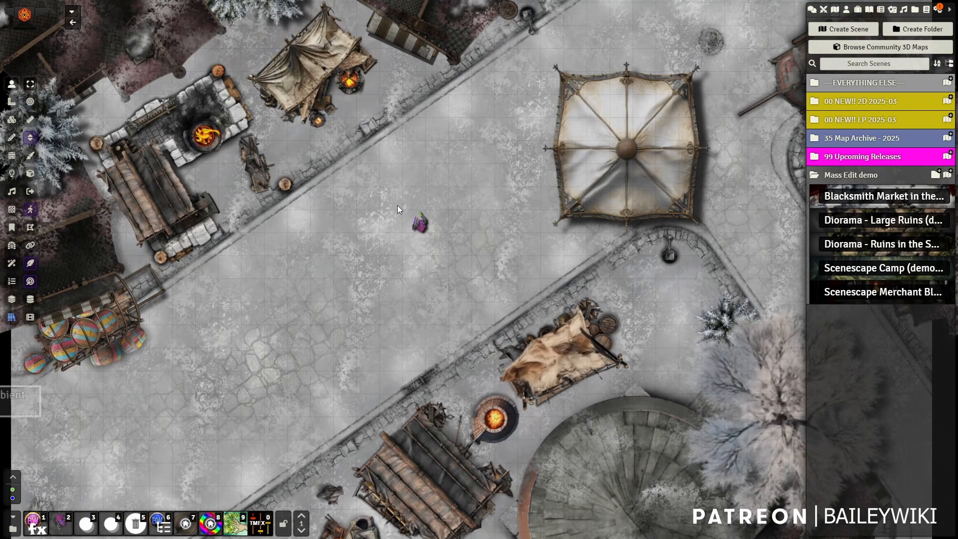
{"action": "left_click_drag", "start_coordinate": [383, 215], "coordinate": [390, 256]}
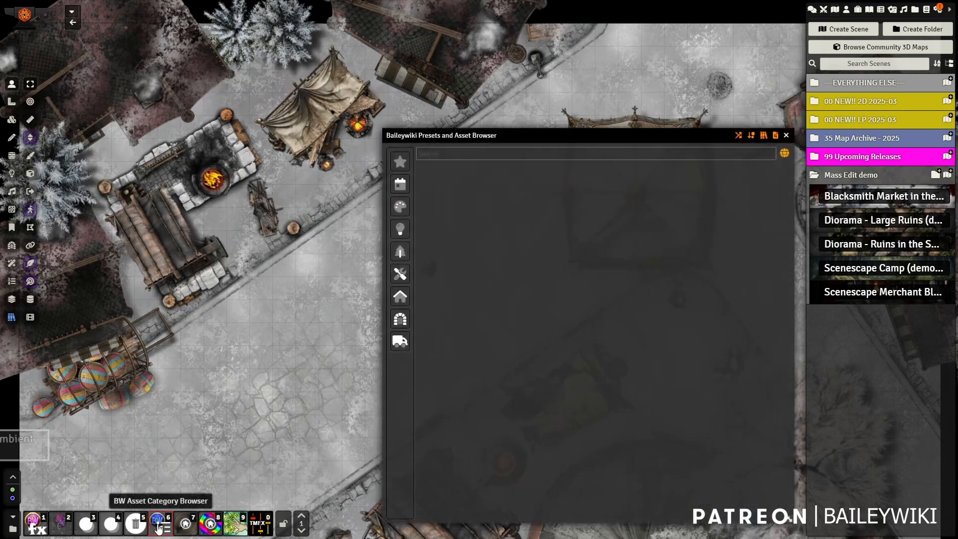
{"action": "left_click", "coordinate": [161, 523]}
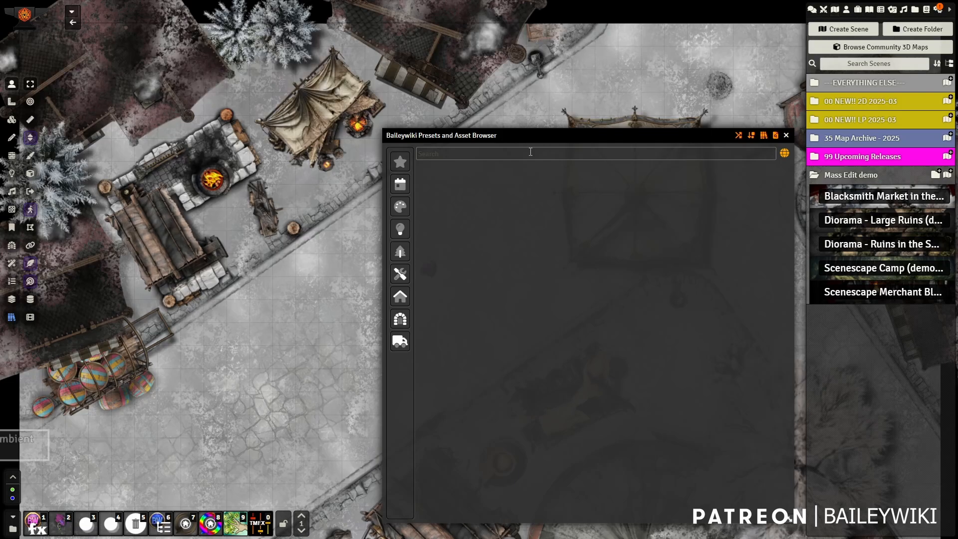
Search the compendium packs for "2d" and open the Baileywiki 2D Scenes compendium.
{"action": "left_click", "coordinate": [915, 9]}
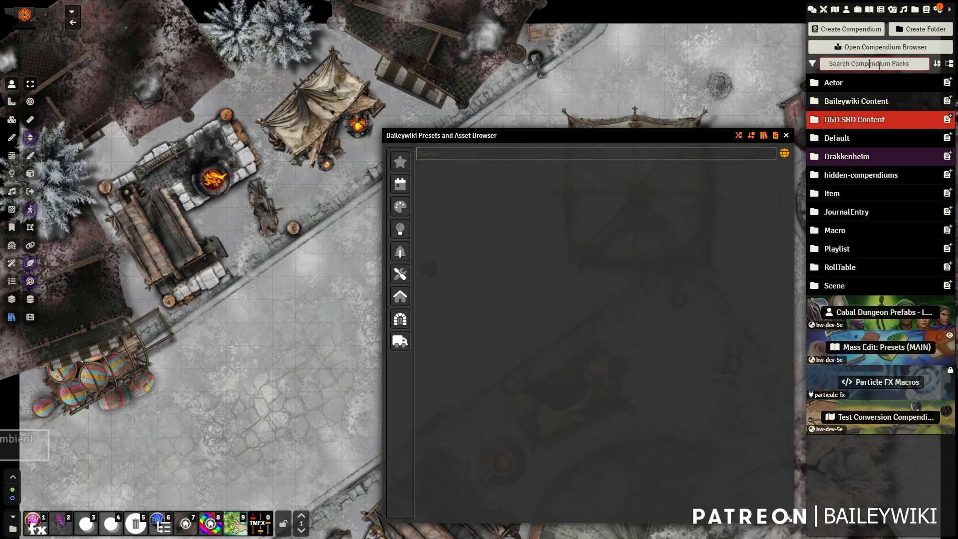
{"action": "left_click", "coordinate": [879, 64]}
{"action": "type", "text": "2d"}
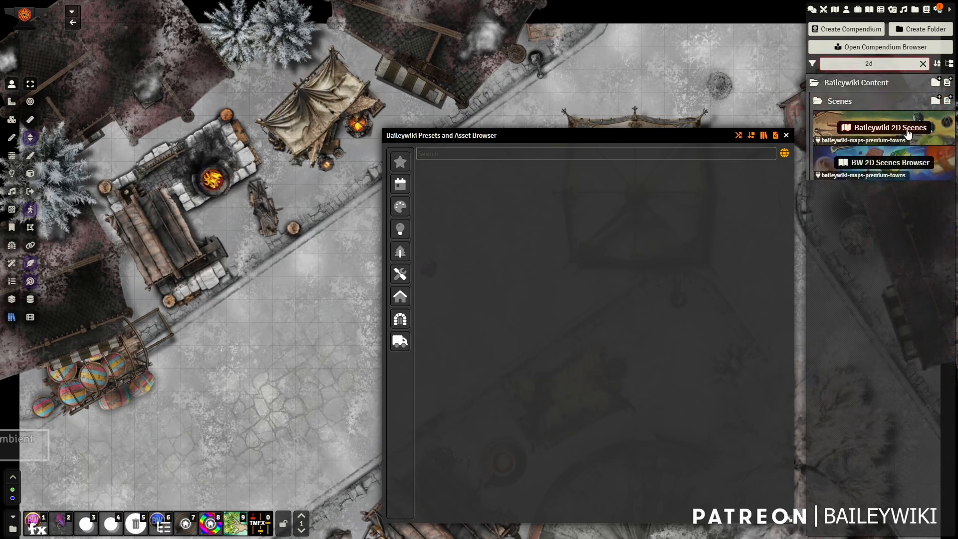
{"action": "left_click", "coordinate": [883, 127]}
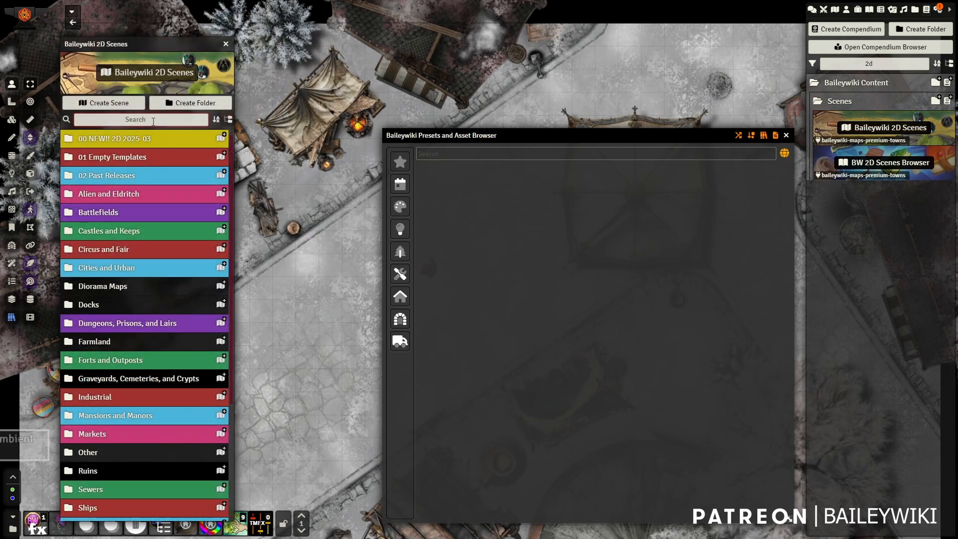
Search the Baileywiki 2D Scenes compendium for "fort", look through the matching scenes and folders, and close the open windows.
{"action": "left_click", "coordinate": [153, 119]}
{"action": "type", "text": "fort"}
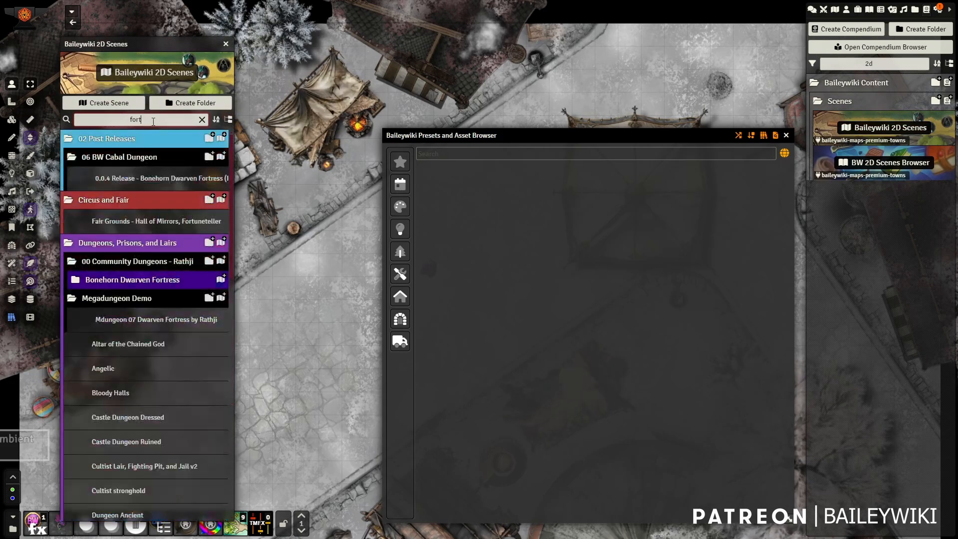
{"action": "scroll", "coordinate": [132, 221], "scroll_direction": "down", "scroll_amount": 15}
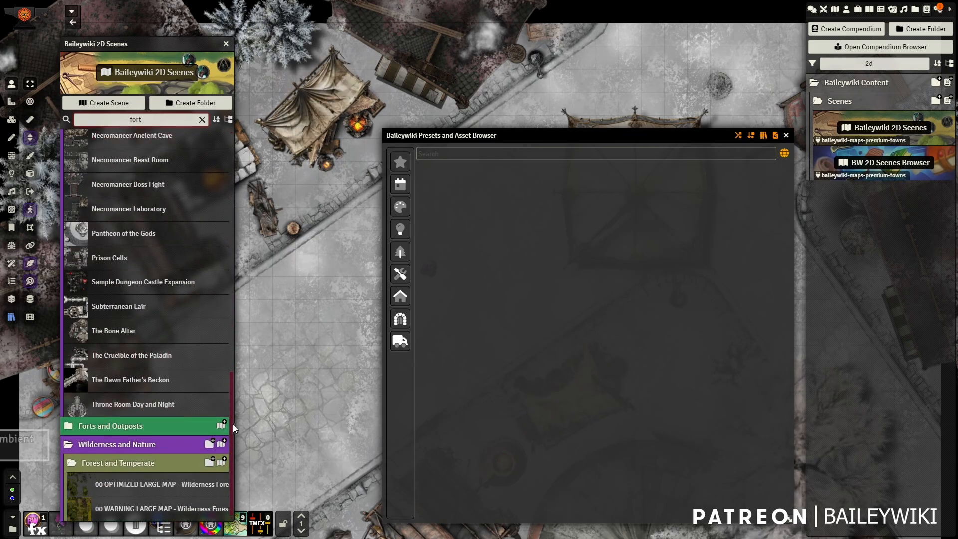
{"action": "scroll", "coordinate": [178, 313], "scroll_direction": "up", "scroll_amount": 2}
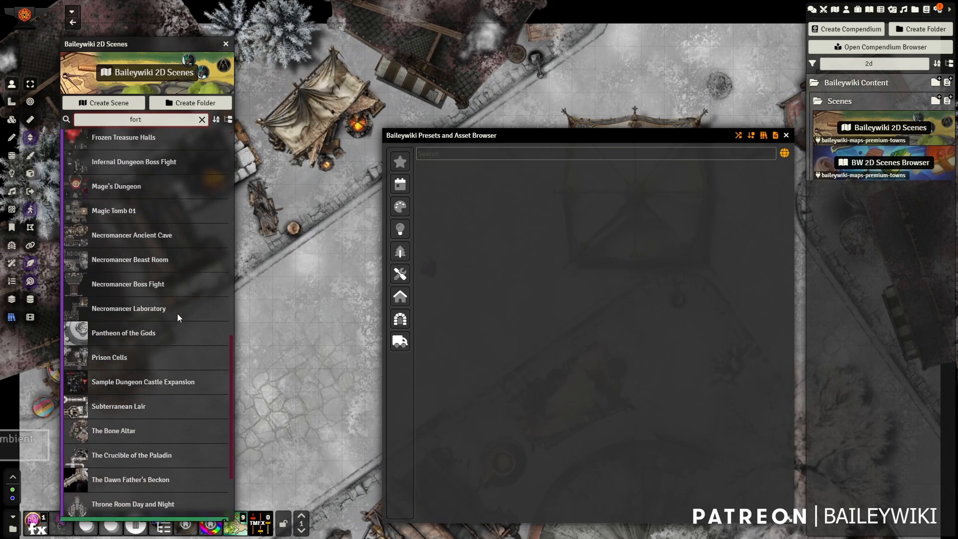
{"action": "scroll", "coordinate": [177, 313], "scroll_direction": "up", "scroll_amount": 7}
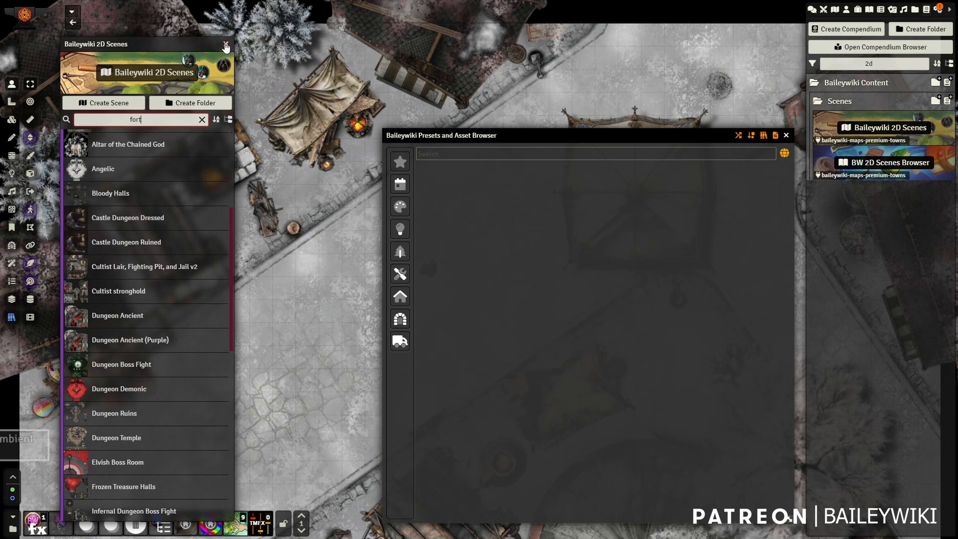
{"action": "key", "text": "Escape"}
{"action": "scroll", "coordinate": [389, 230], "scroll_direction": "down", "scroll_amount": 5}
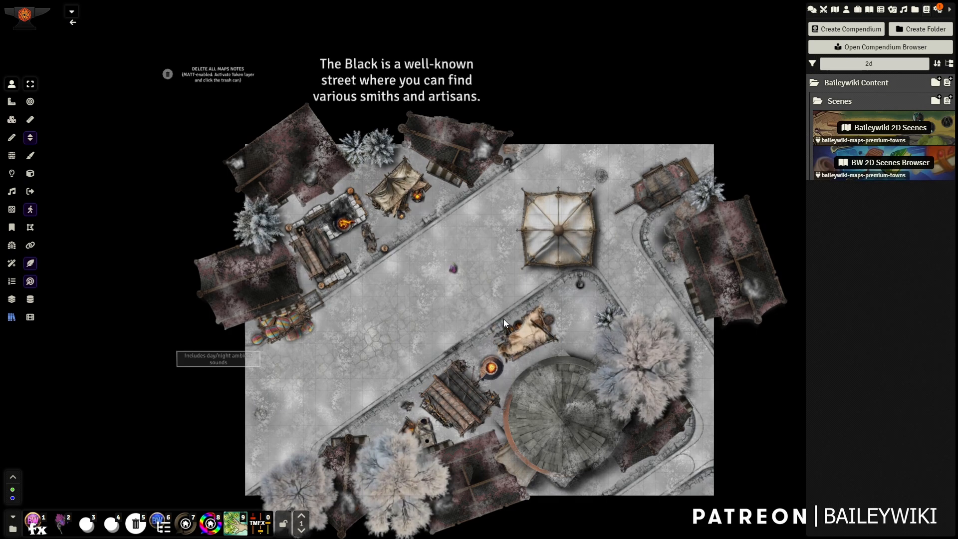
{"action": "scroll", "coordinate": [485, 313], "scroll_direction": "up", "scroll_amount": 3}
{"action": "scroll", "coordinate": [485, 313], "scroll_direction": "up", "scroll_amount": 1}
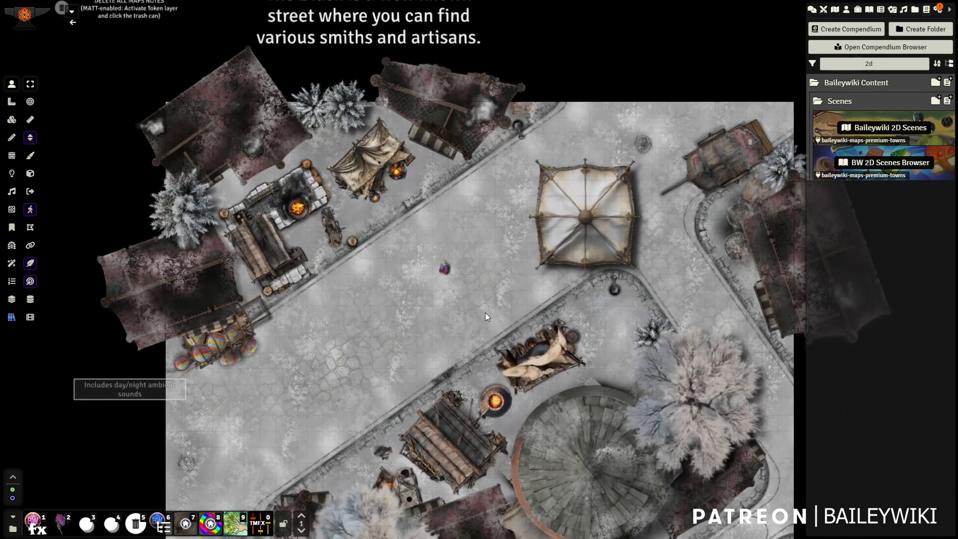